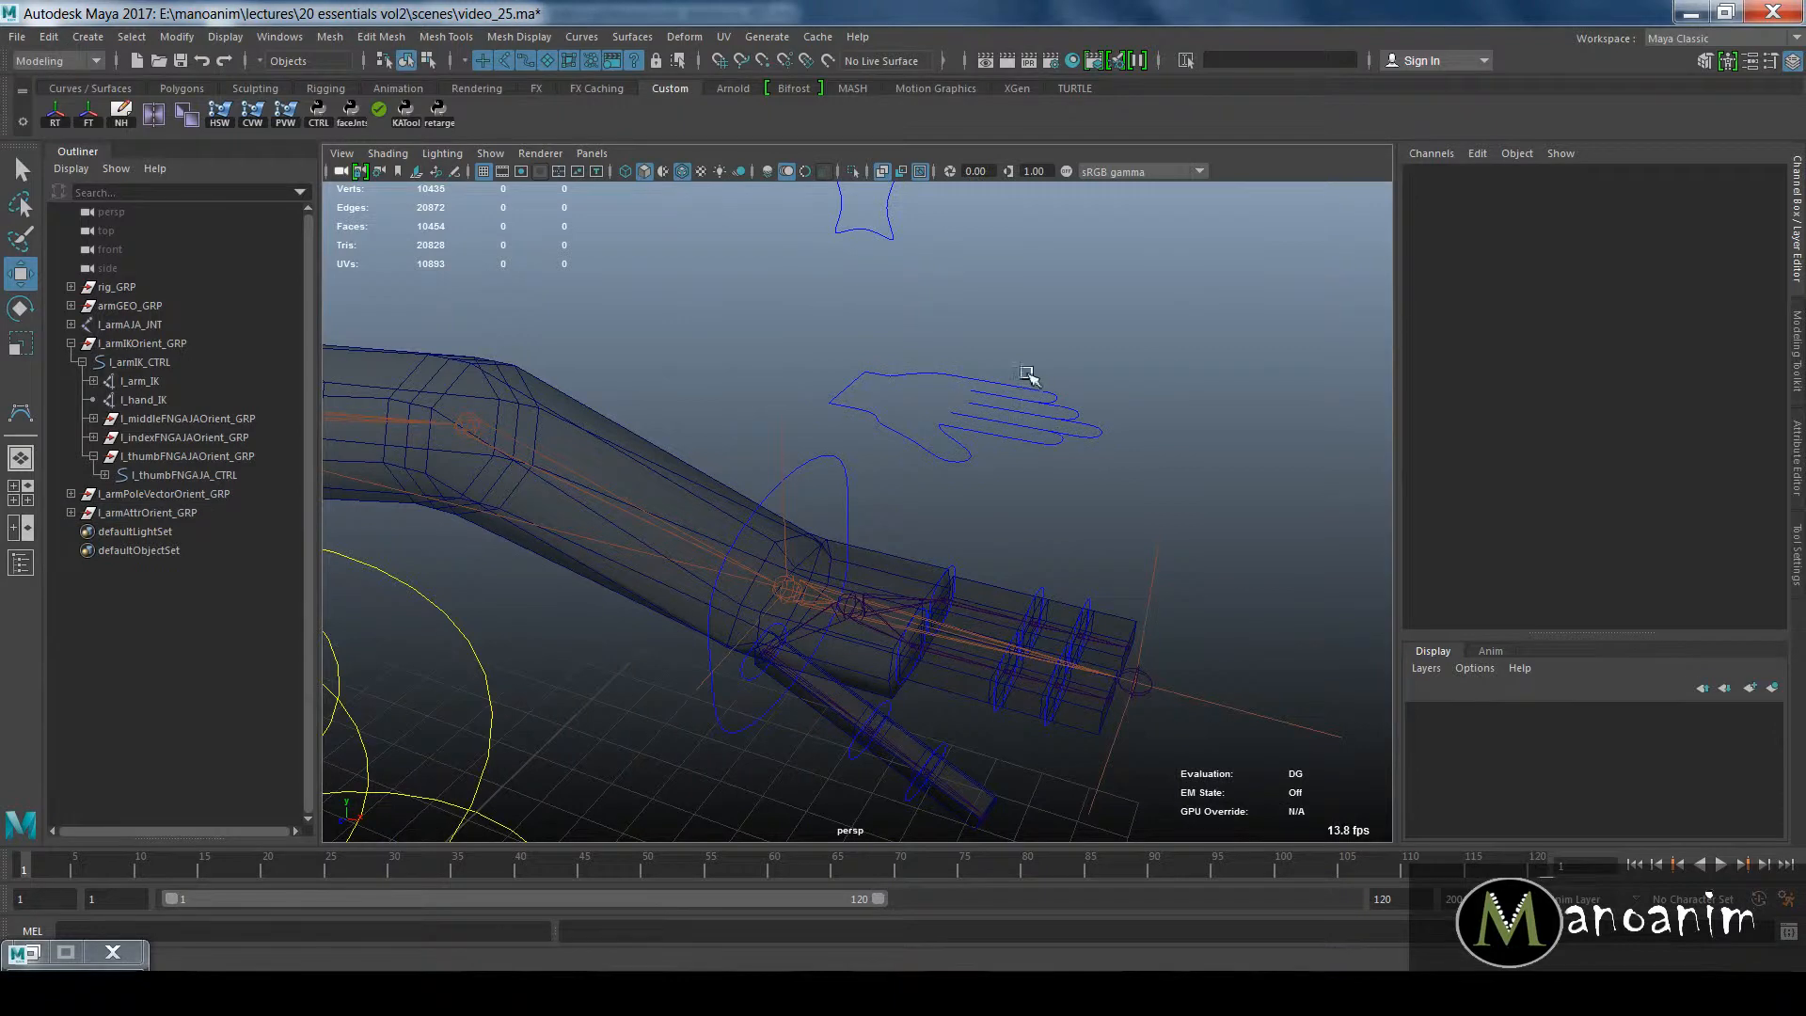
Step: Add a keyable float attribute allFingerBend to l_armAttr_CTRL with minimum -10, maximum 10 and default 0
{"action": "left_click", "coordinate": [998, 377]}
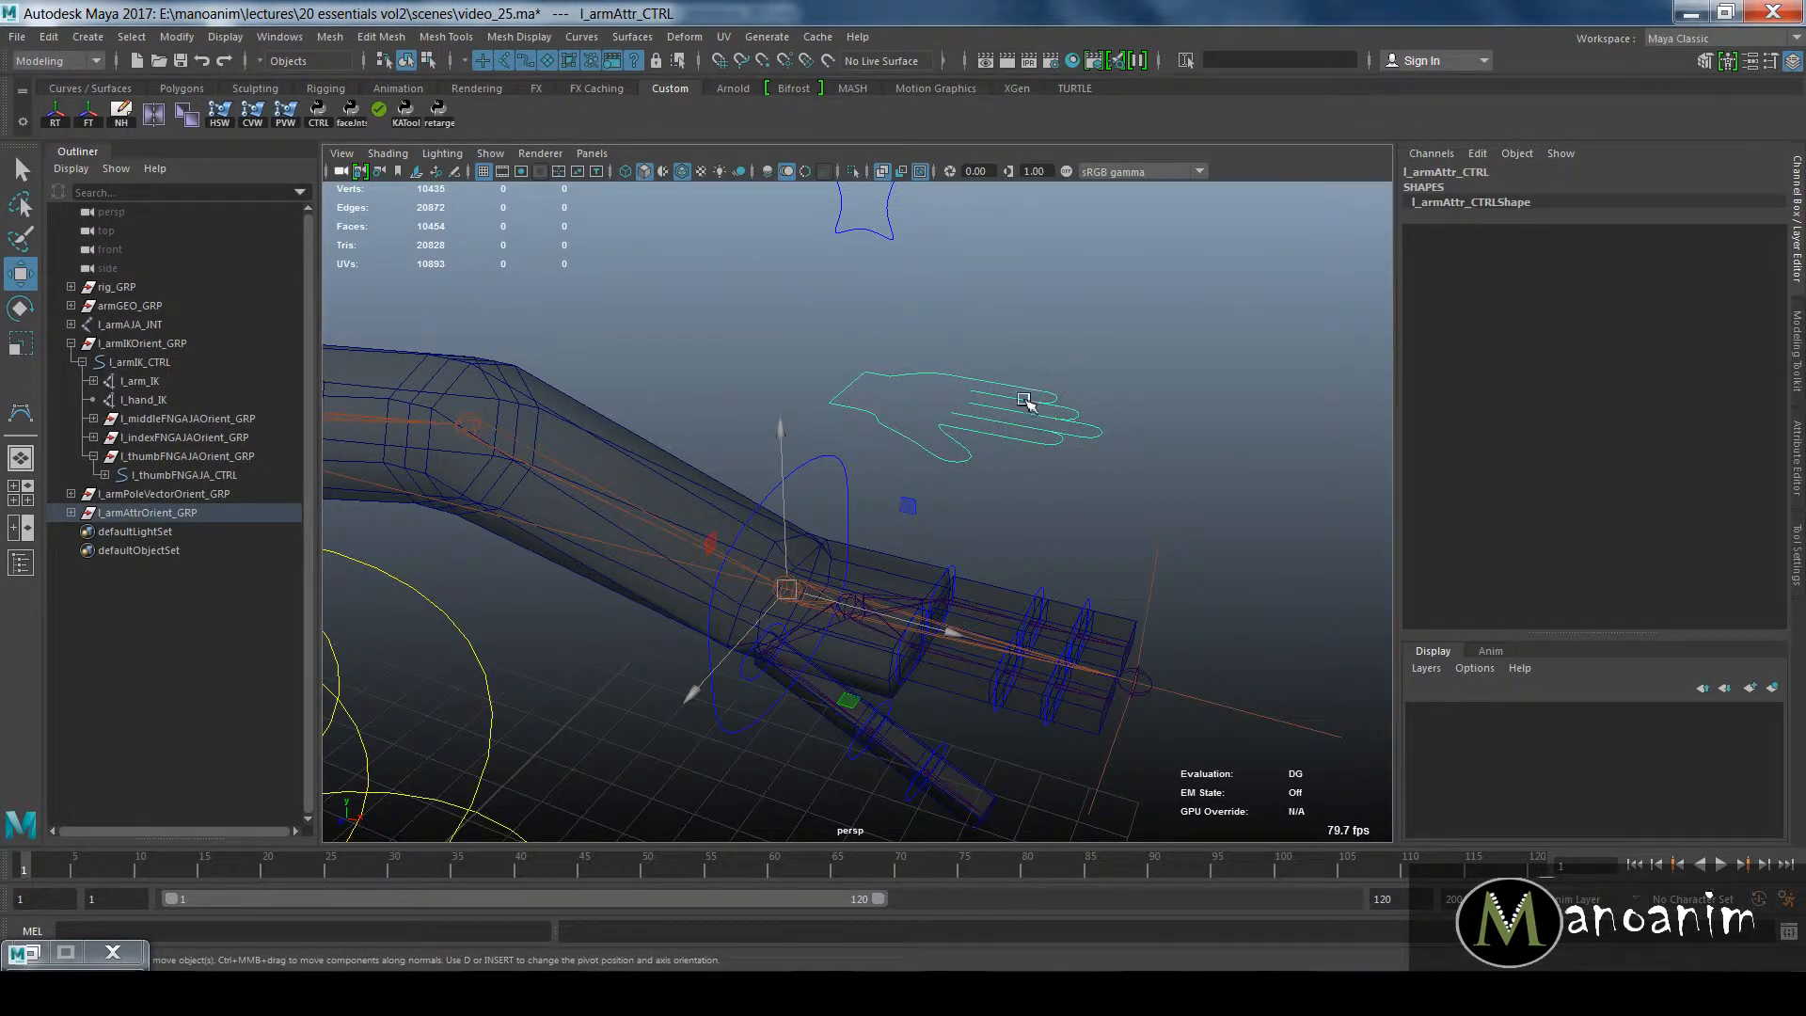
{"action": "left_click", "coordinate": [1484, 152]}
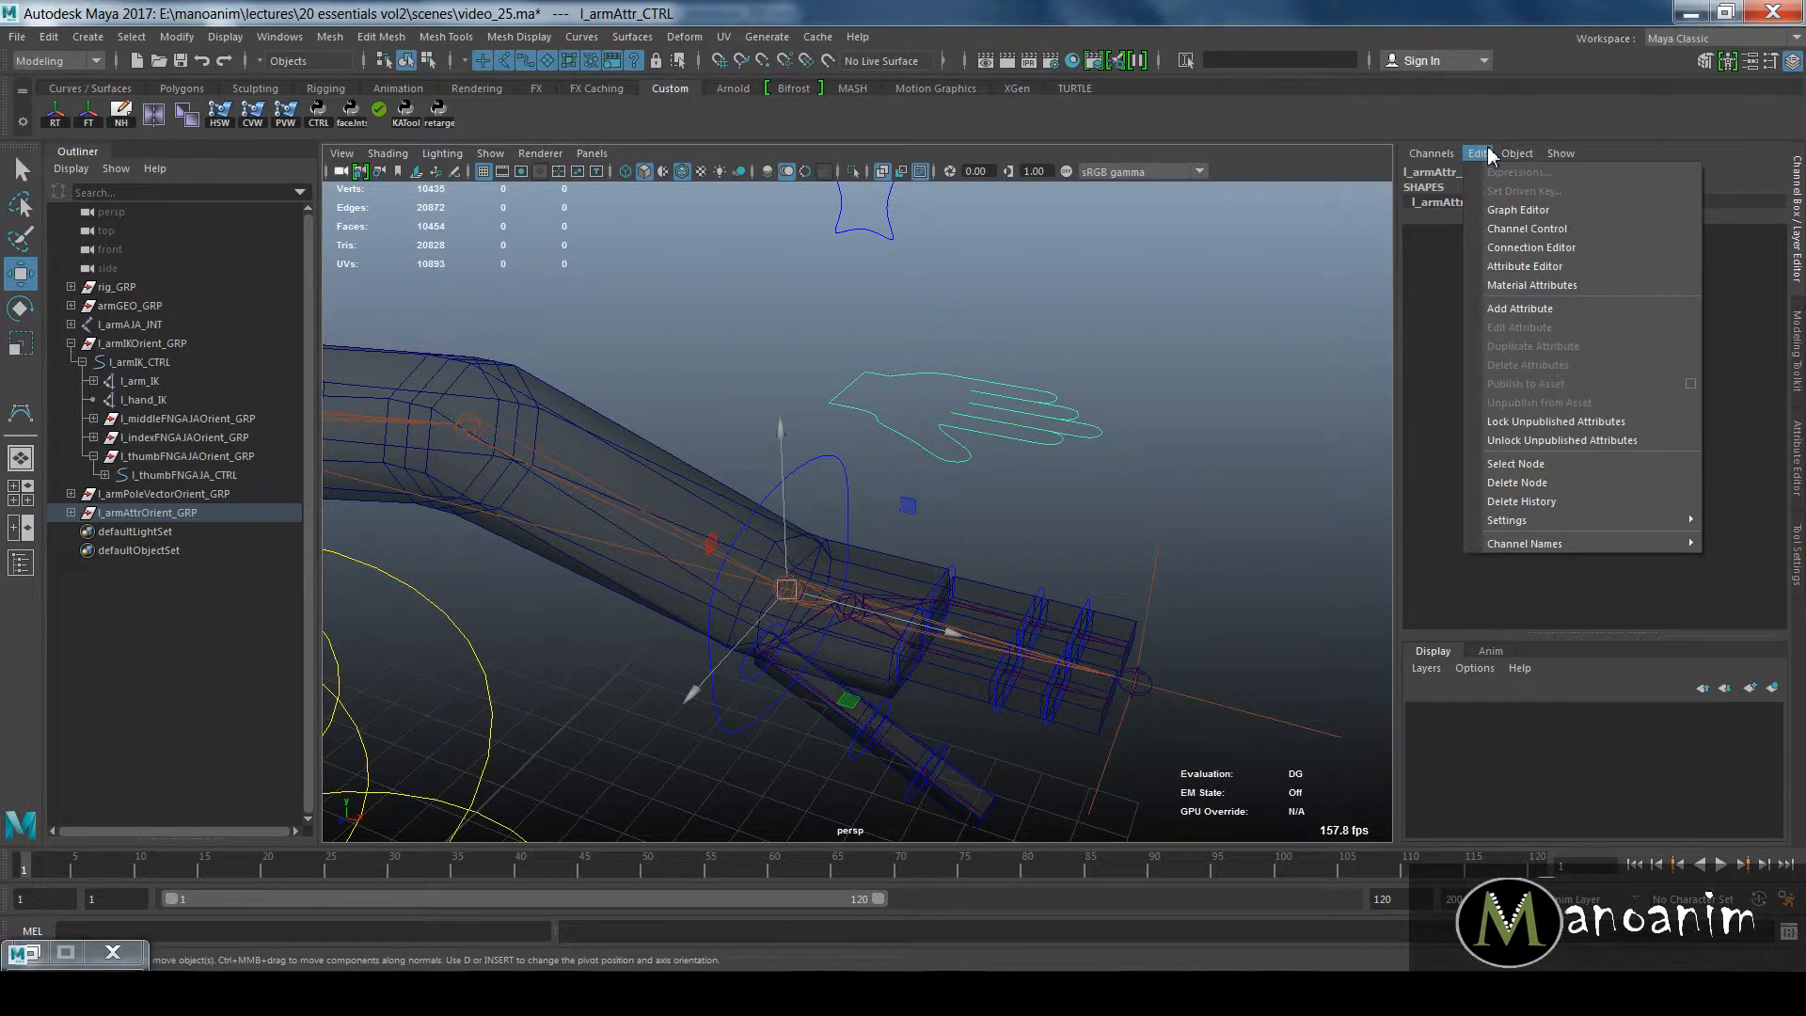
{"action": "left_click", "coordinate": [1524, 309]}
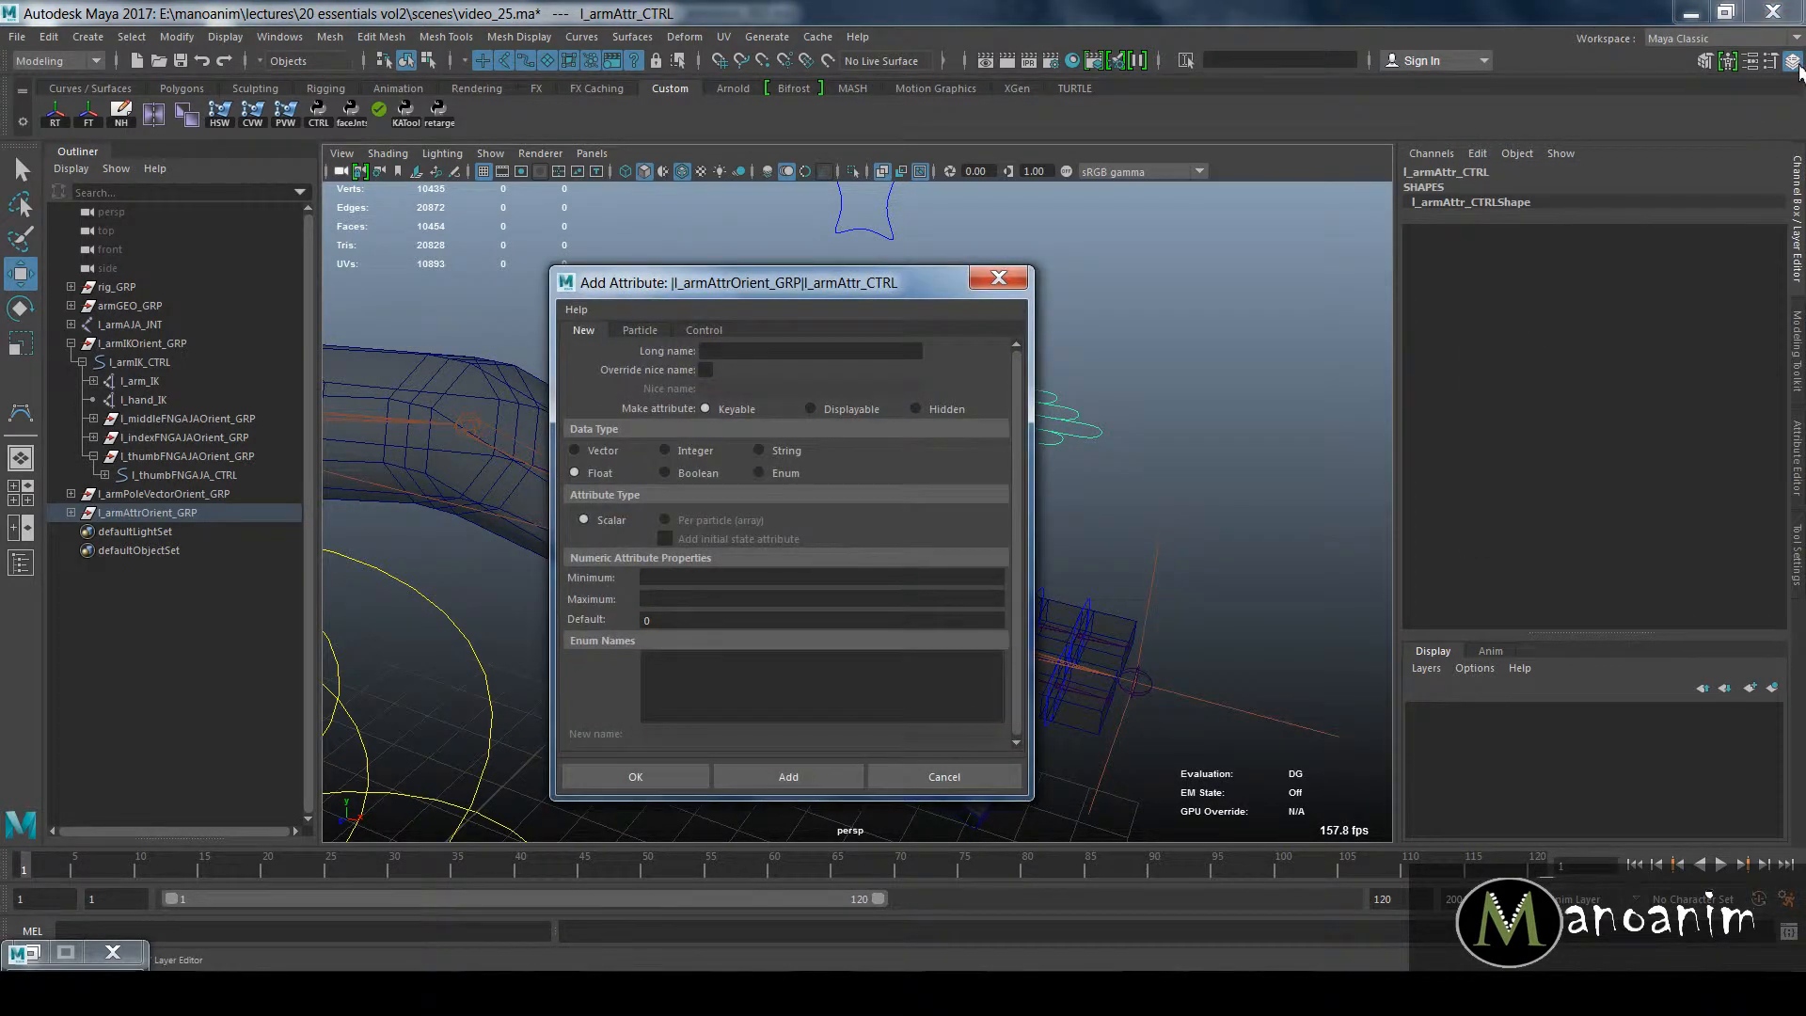
{"action": "left_click_drag", "start_coordinate": [807, 287], "coordinate": [461, 198]}
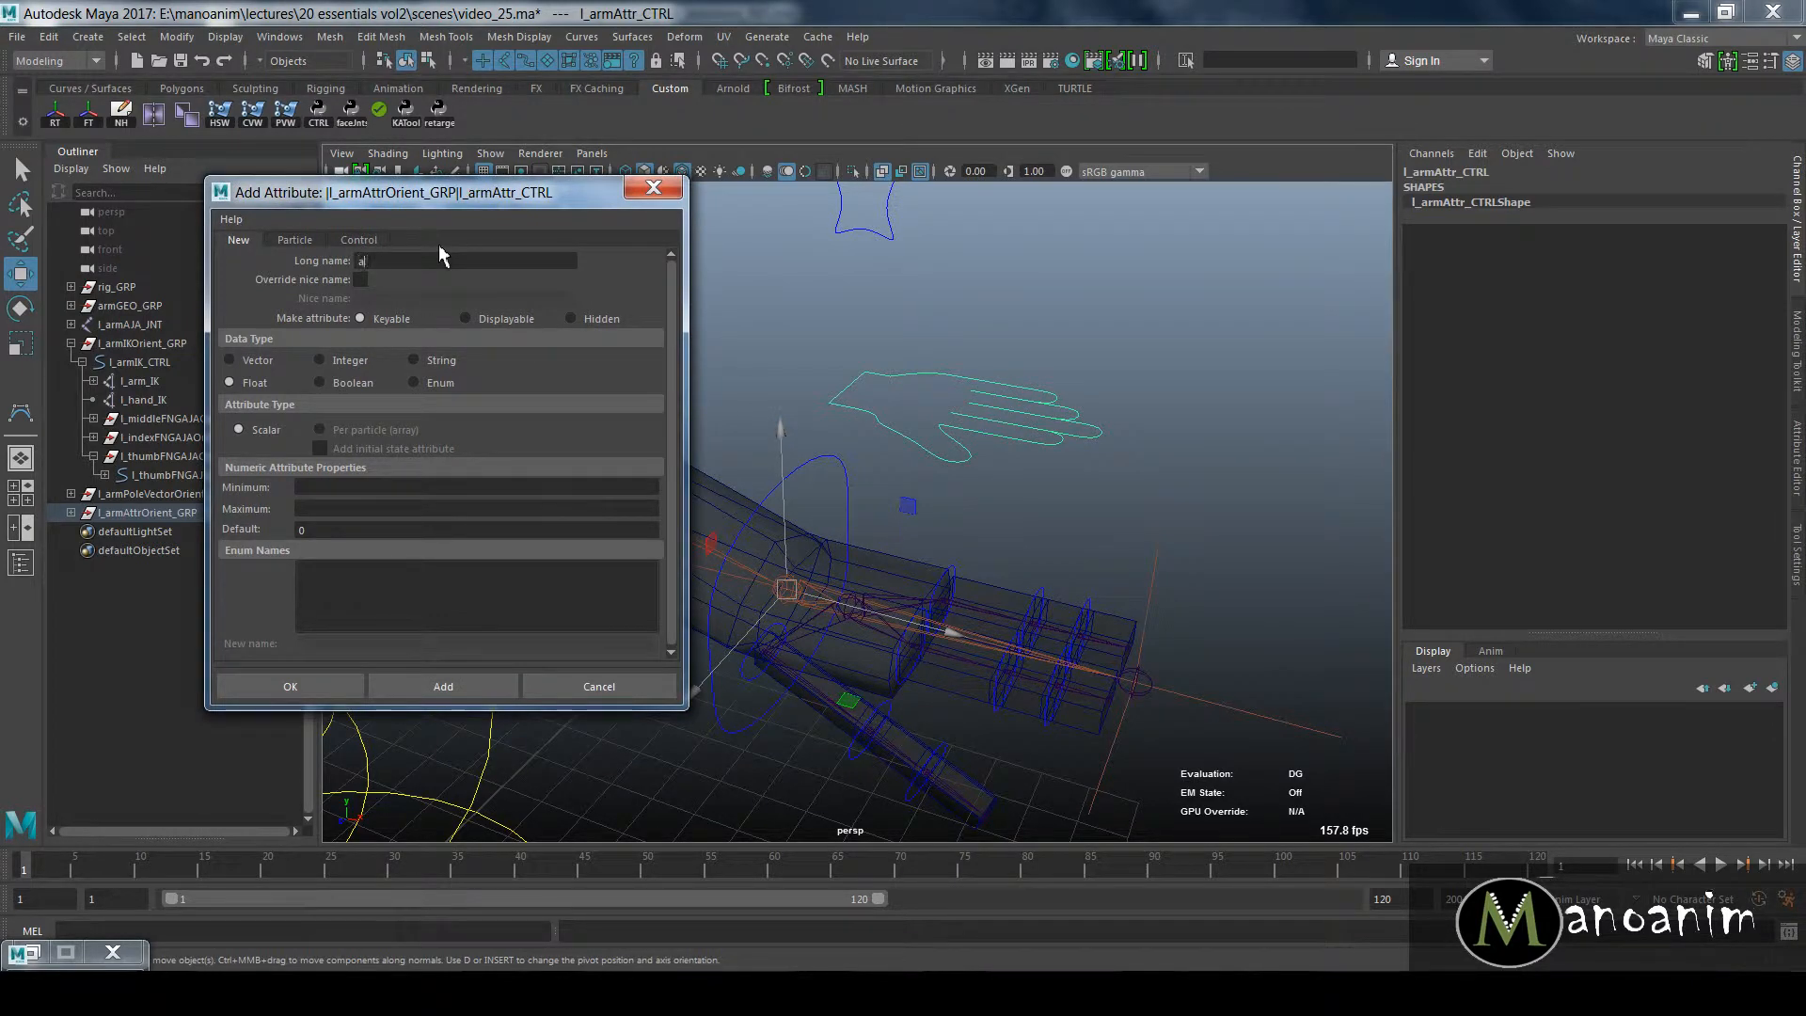
{"action": "type", "text": "allFingerBend"}
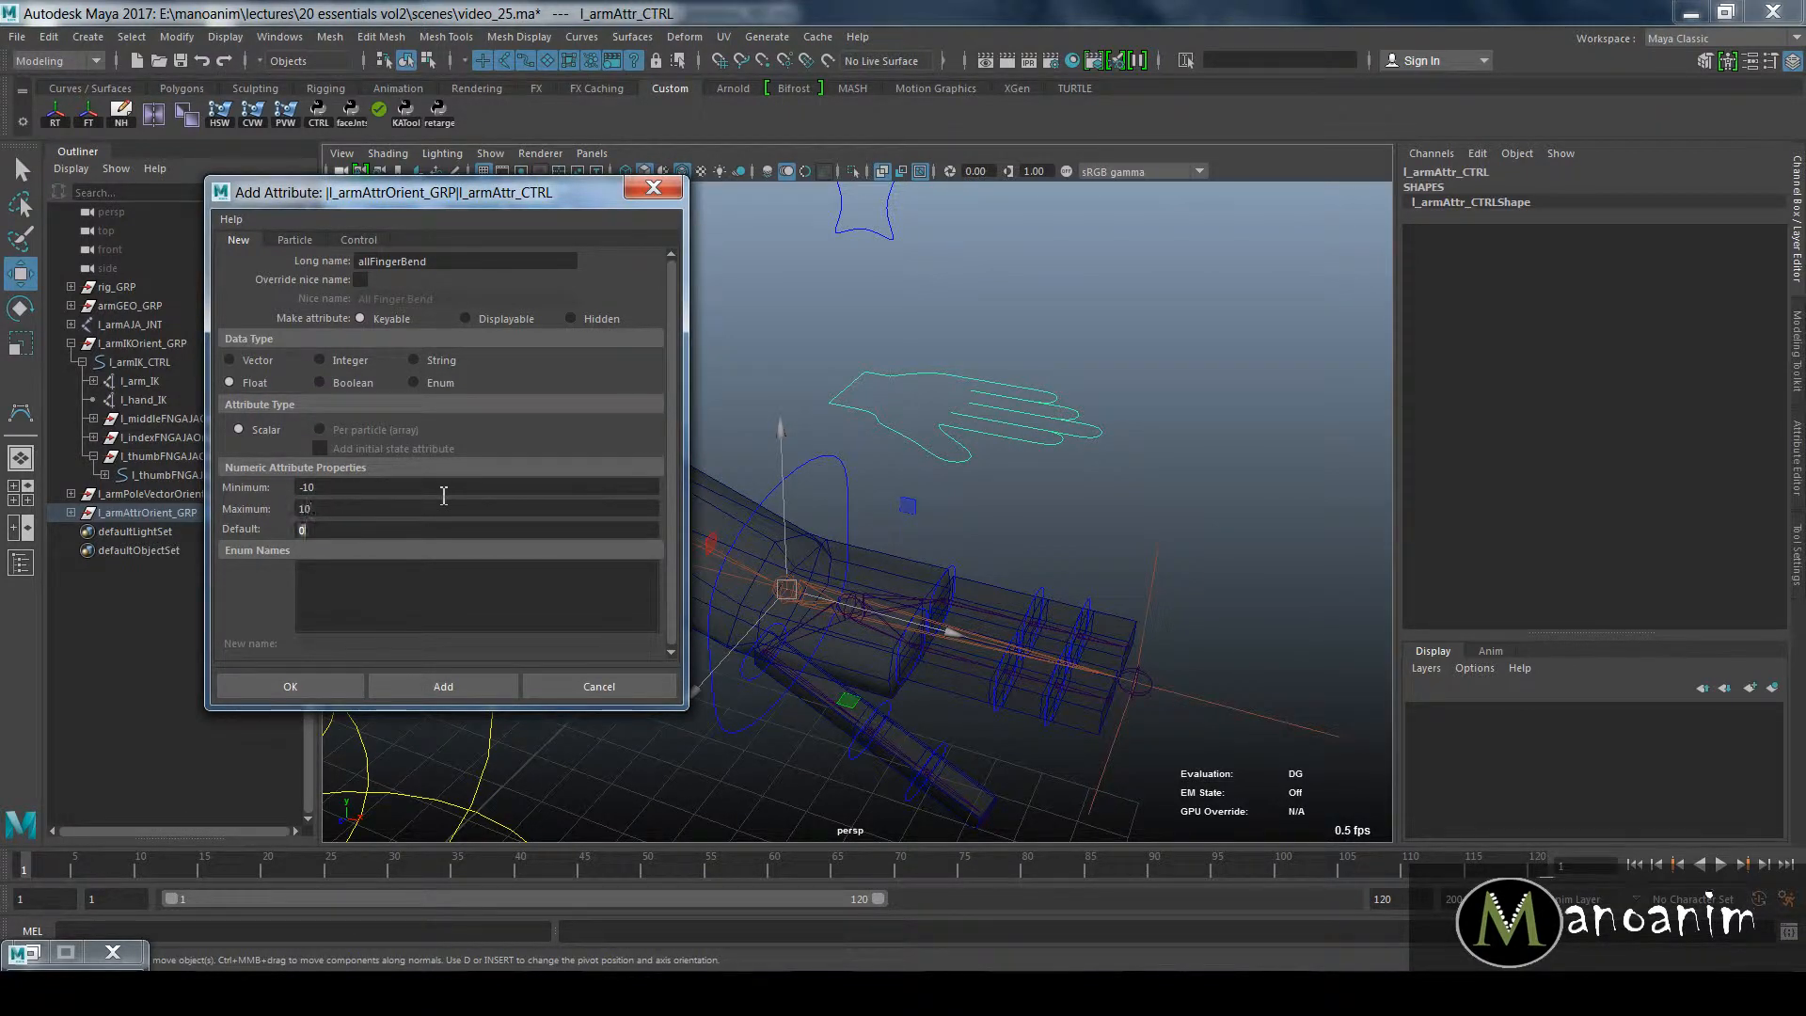
{"action": "left_click", "coordinate": [443, 686]}
{"action": "left_click", "coordinate": [628, 690]}
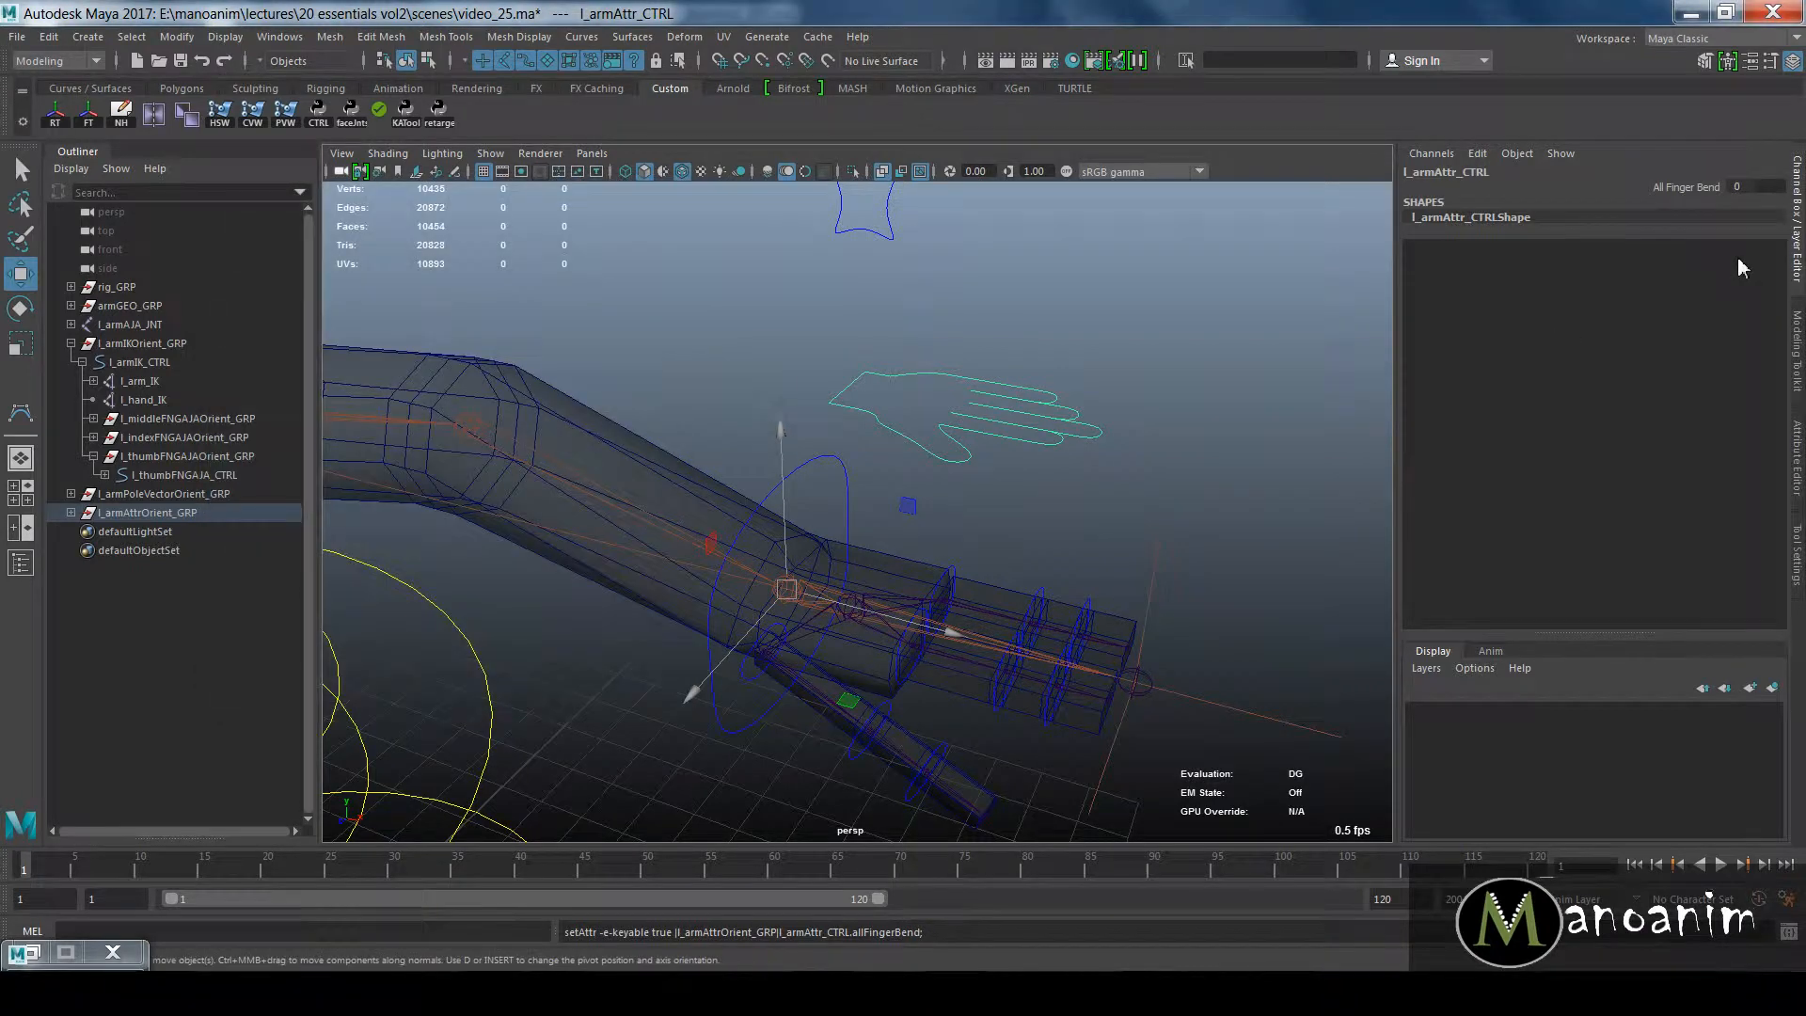
Step: Try varying the All Finger Bend value on the hand-shaped control and undo the change
{"action": "left_click", "coordinate": [1683, 186]}
{"action": "middle_click_drag", "start_coordinate": [1166, 334], "coordinate": [575, 318]}
{"action": "key", "text": "ctrl+z"}
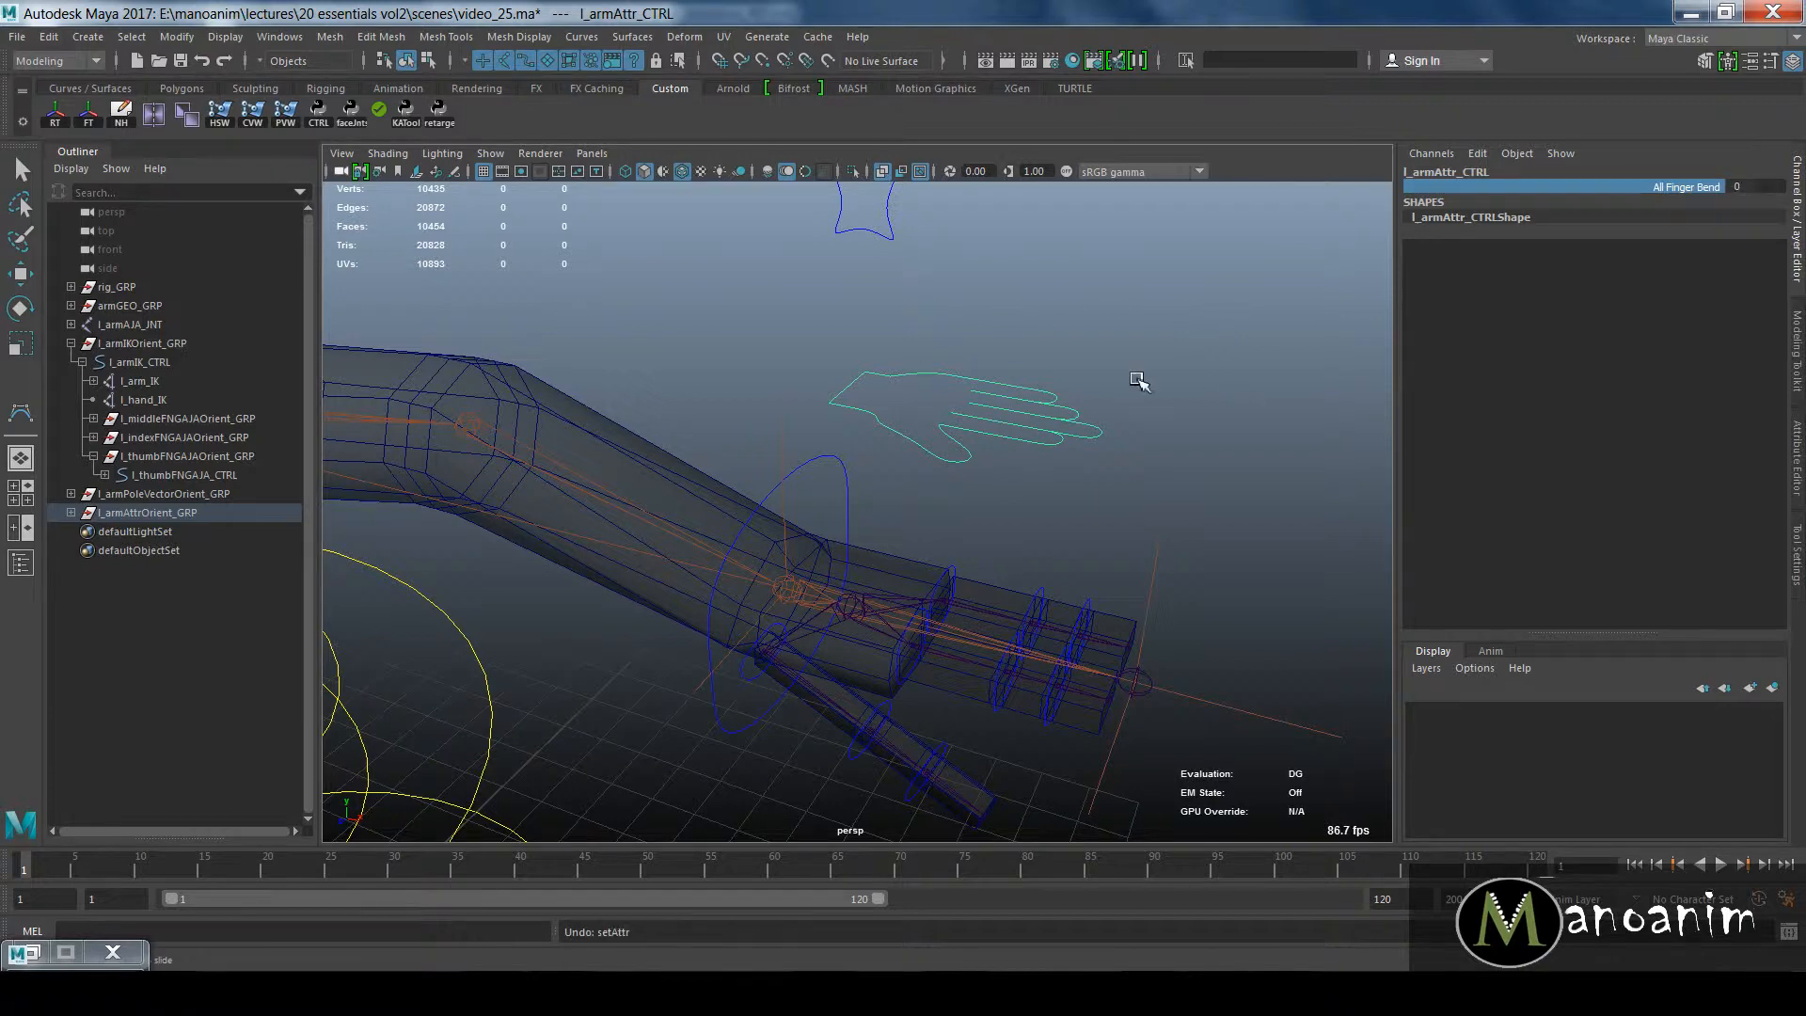
Step: Select the middle finger's base control, l_middleFNGAJA_CTRL, and expand its full hierarchy in the Outliner
{"action": "left_click", "coordinate": [1122, 326]}
{"action": "left_click", "coordinate": [1036, 447]}
{"action": "key", "text": "w"}
{"action": "mouse_move", "coordinate": [1060, 393]}
{"action": "left_mouse_down", "text": "alt"}
{"action": "mouse_move", "coordinate": [995, 361]}
{"action": "mouse_move", "coordinate": [1069, 363]}
{"action": "left_mouse_up", "text": "alt"}
{"action": "left_click", "coordinate": [1177, 279]}
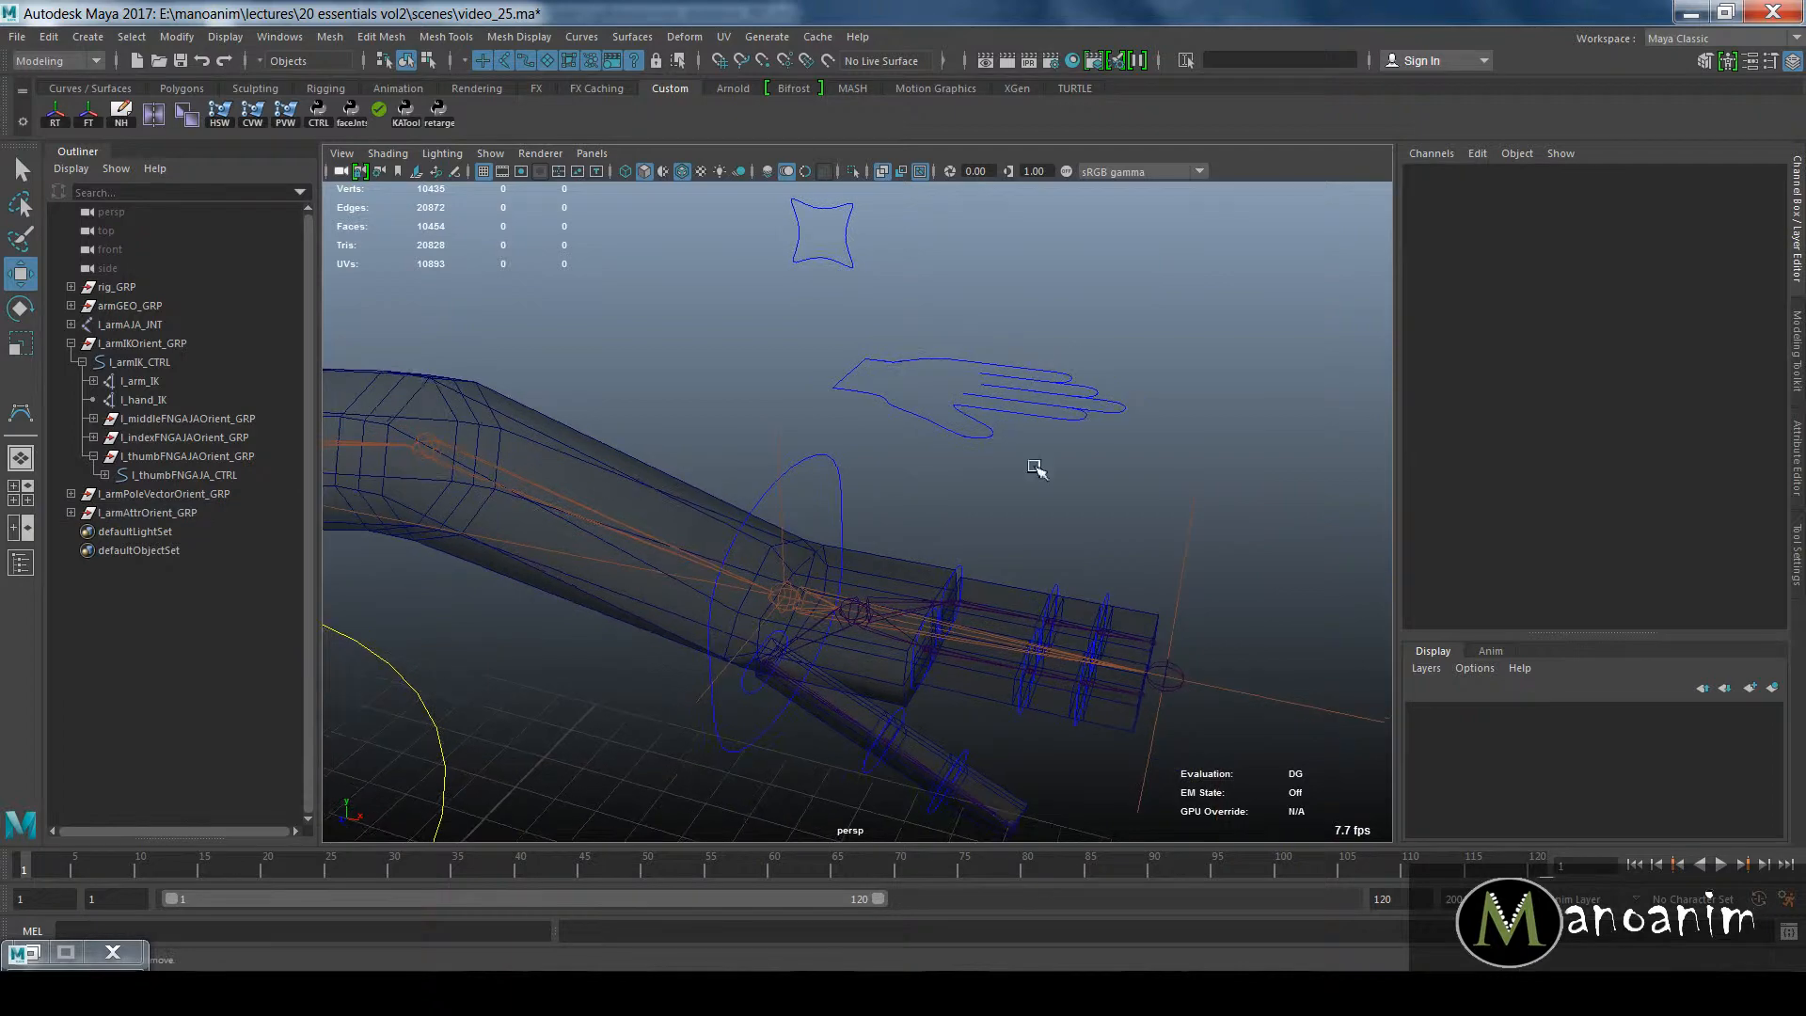
{"action": "left_click", "coordinate": [1053, 385]}
{"action": "middle_click_drag", "start_coordinate": [1027, 499], "coordinate": [1039, 461], "text": "alt"}
{"action": "right_click_drag", "start_coordinate": [1039, 512], "coordinate": [1162, 553], "text": "alt"}
{"action": "left_click", "coordinate": [1031, 530]}
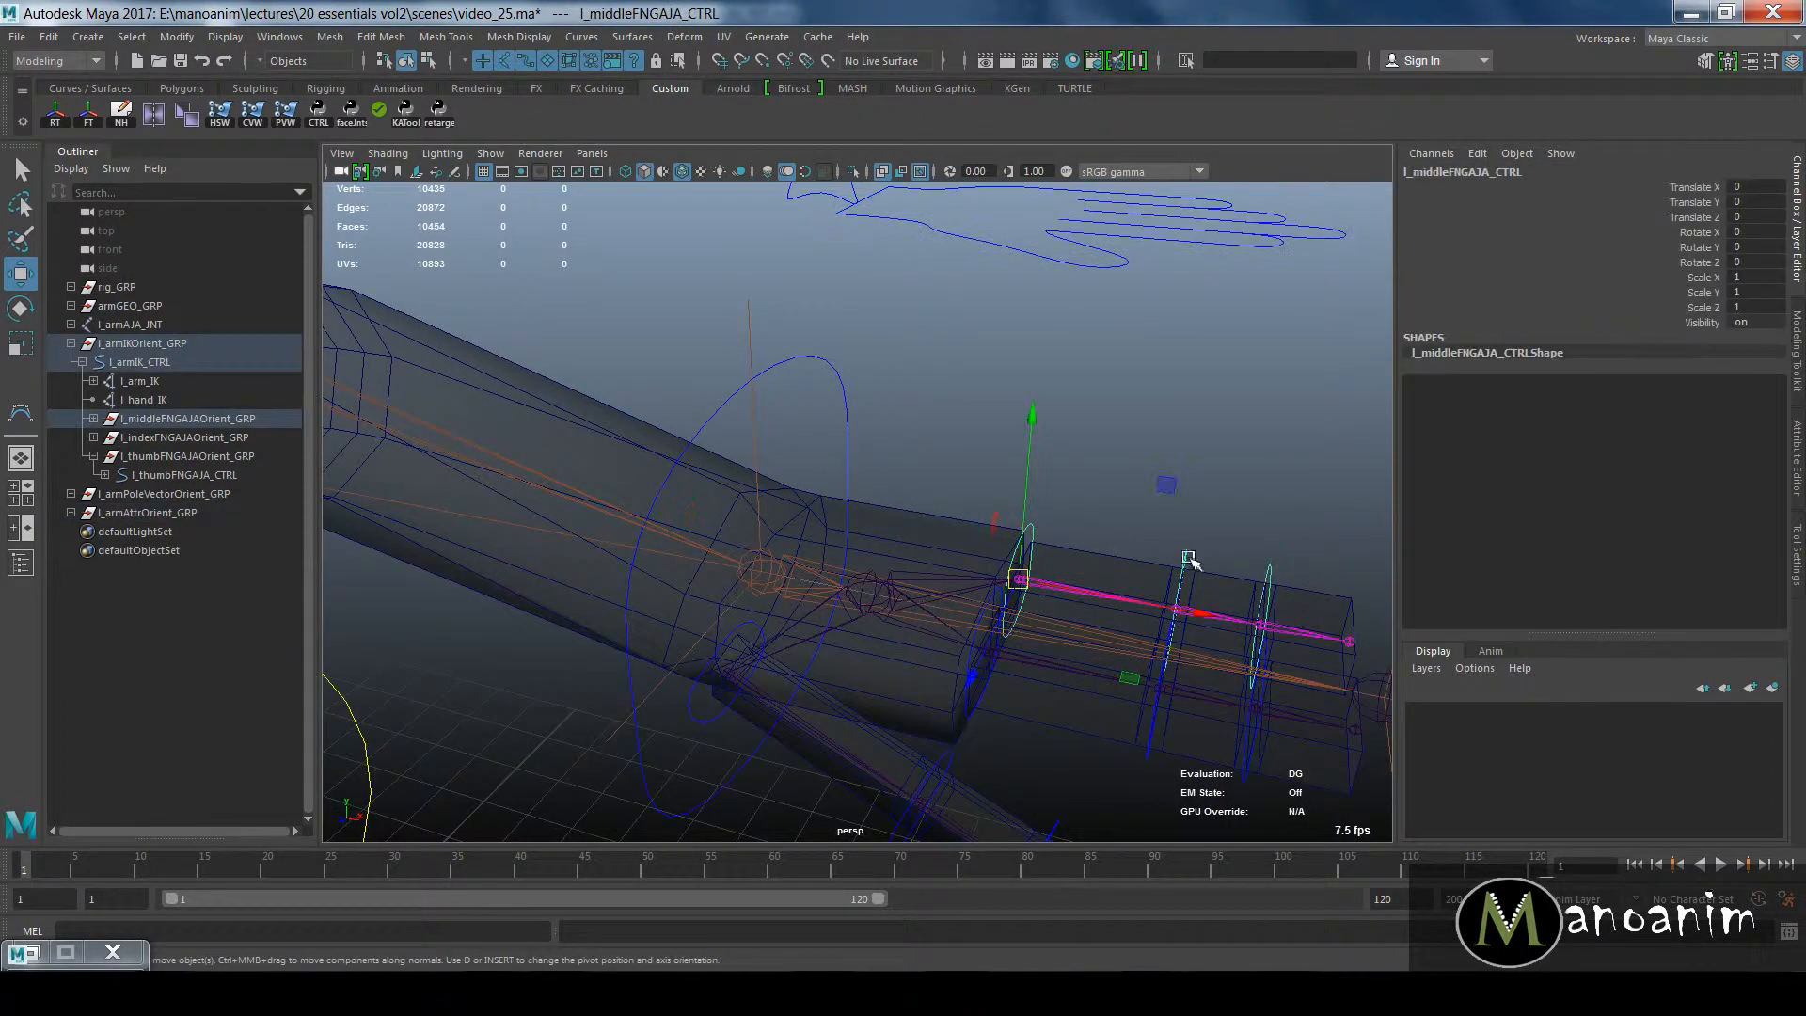
{"action": "key", "text": "f"}
{"action": "left_click", "coordinate": [105, 438], "text": "shift"}
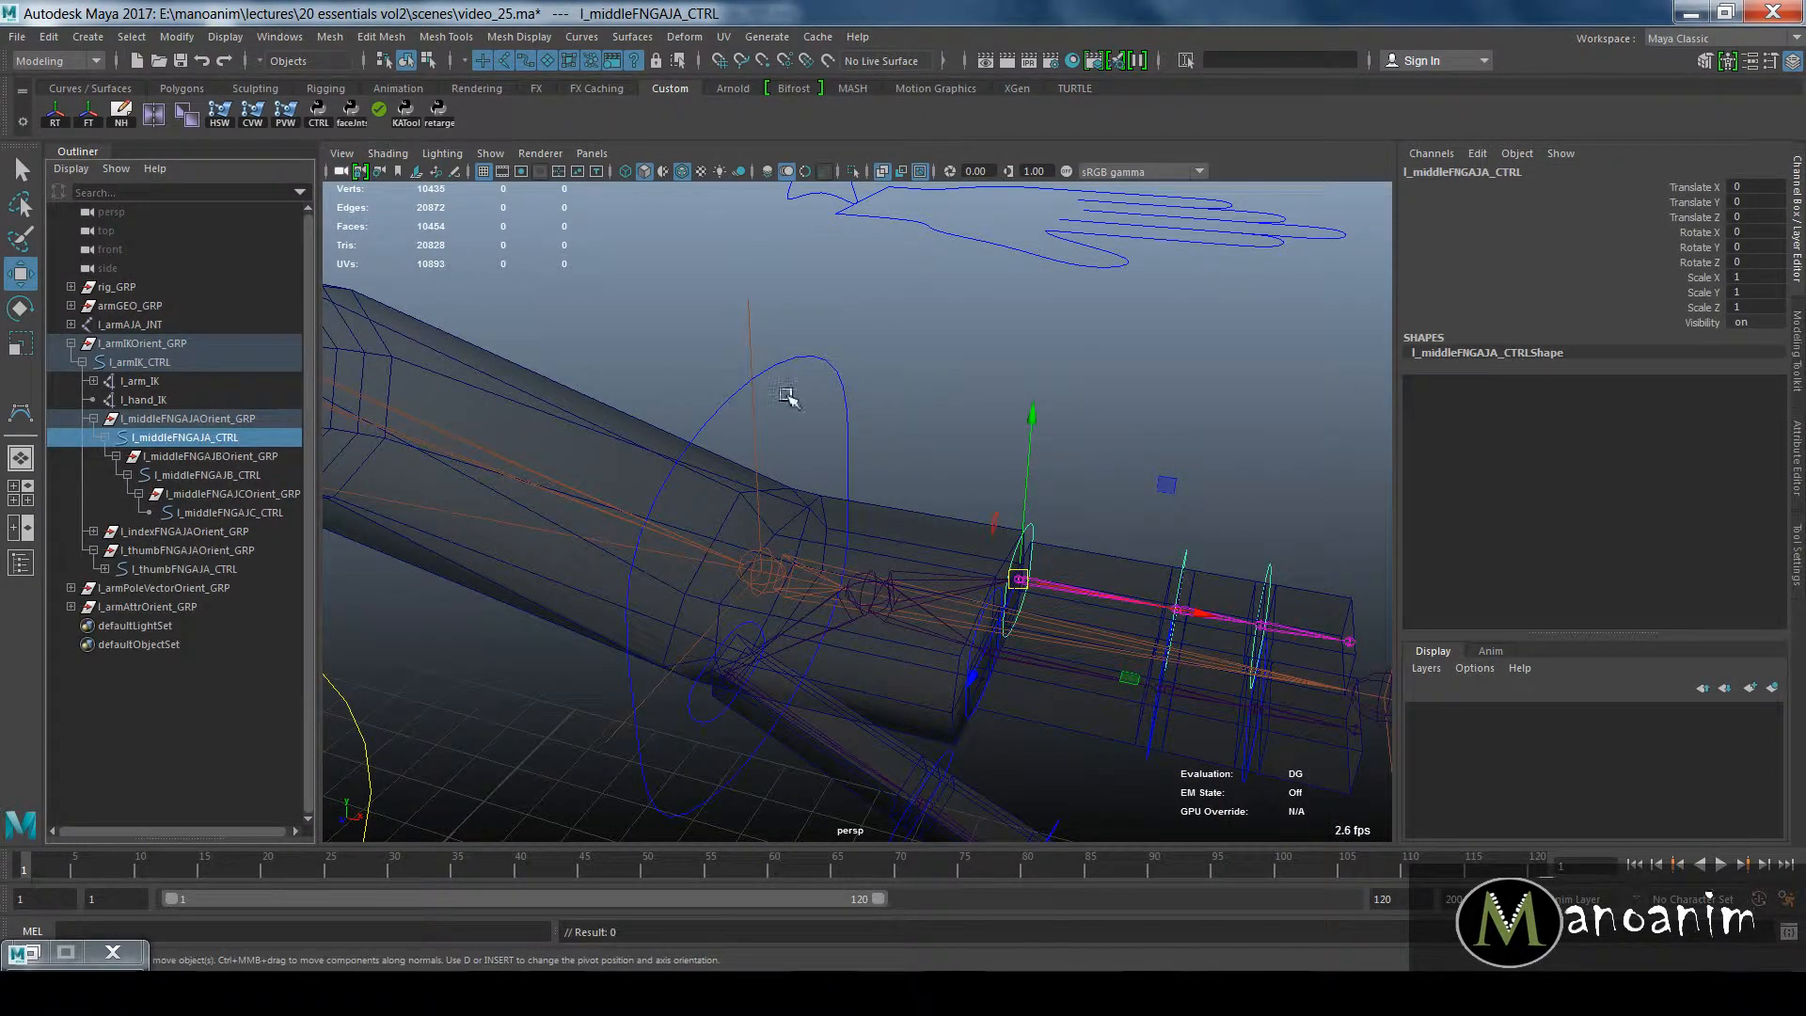
Step: Try bending the middle finger by rotating its A, B and C controls together in Z, and undo it
{"action": "left_click", "coordinate": [1704, 232]}
{"action": "key", "text": "e"}
{"action": "left_click", "coordinate": [212, 475], "text": "ctrl"}
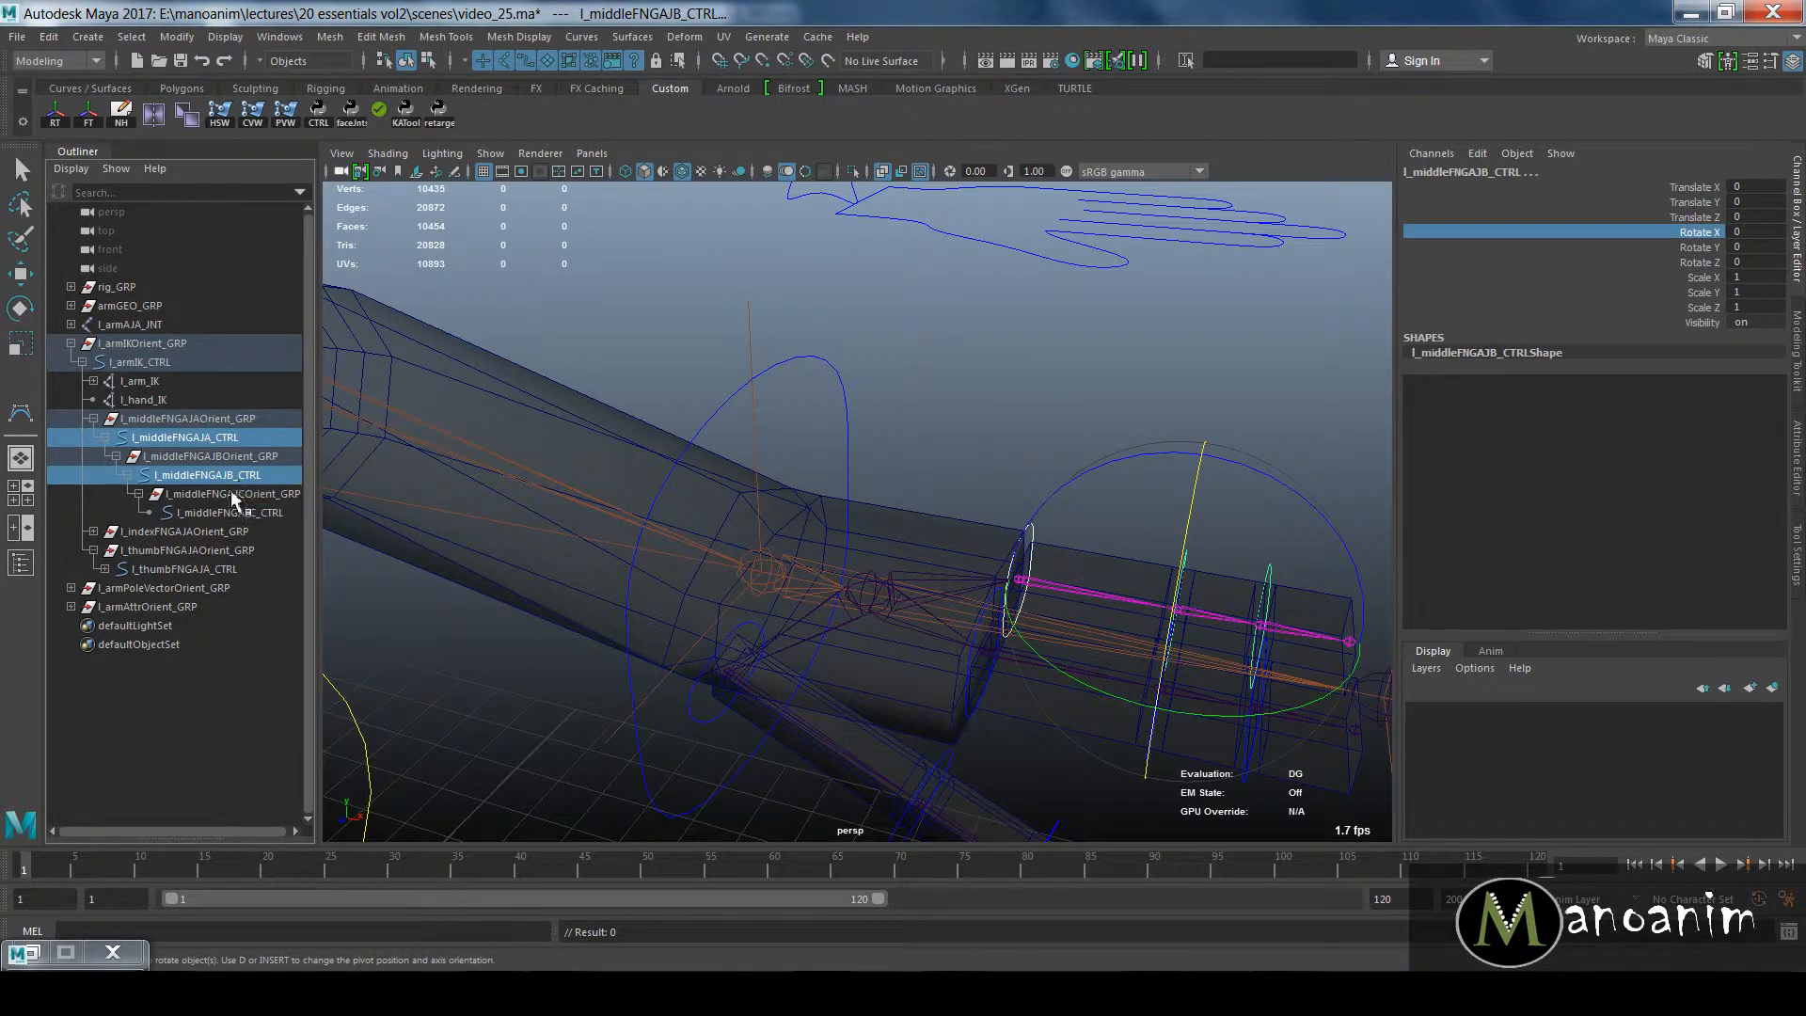
{"action": "left_click", "coordinate": [230, 513], "text": "ctrl"}
{"action": "left_click", "coordinate": [1695, 247]}
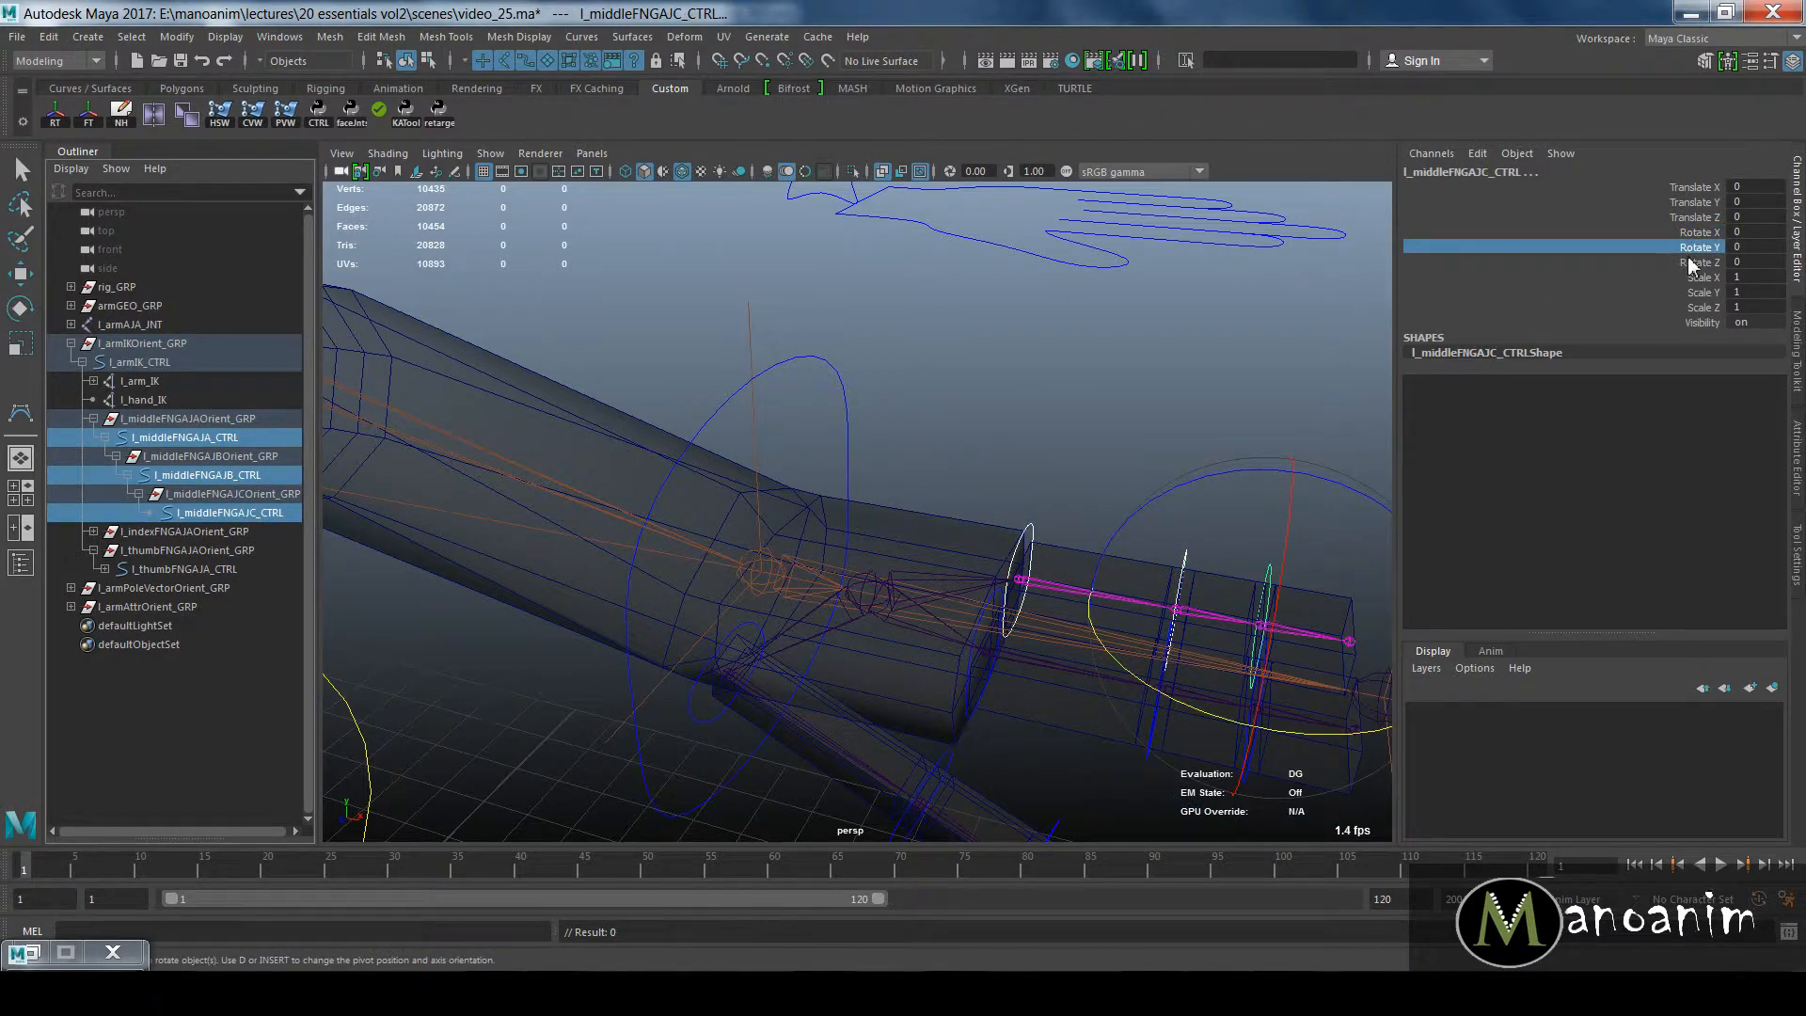
{"action": "left_click", "coordinate": [1698, 277]}
{"action": "left_click", "coordinate": [1693, 263]}
{"action": "middle_click_drag", "start_coordinate": [1190, 278], "coordinate": [1207, 381]}
{"action": "left_click_drag", "start_coordinate": [1206, 381], "coordinate": [1100, 407], "text": "alt"}
{"action": "key", "text": "ctrl+z"}
Step: Try another joint Z rotation of the three middle finger controls, undo it, and highlight their three rotate channels
{"action": "left_click_drag", "start_coordinate": [1695, 232], "coordinate": [1693, 313]}
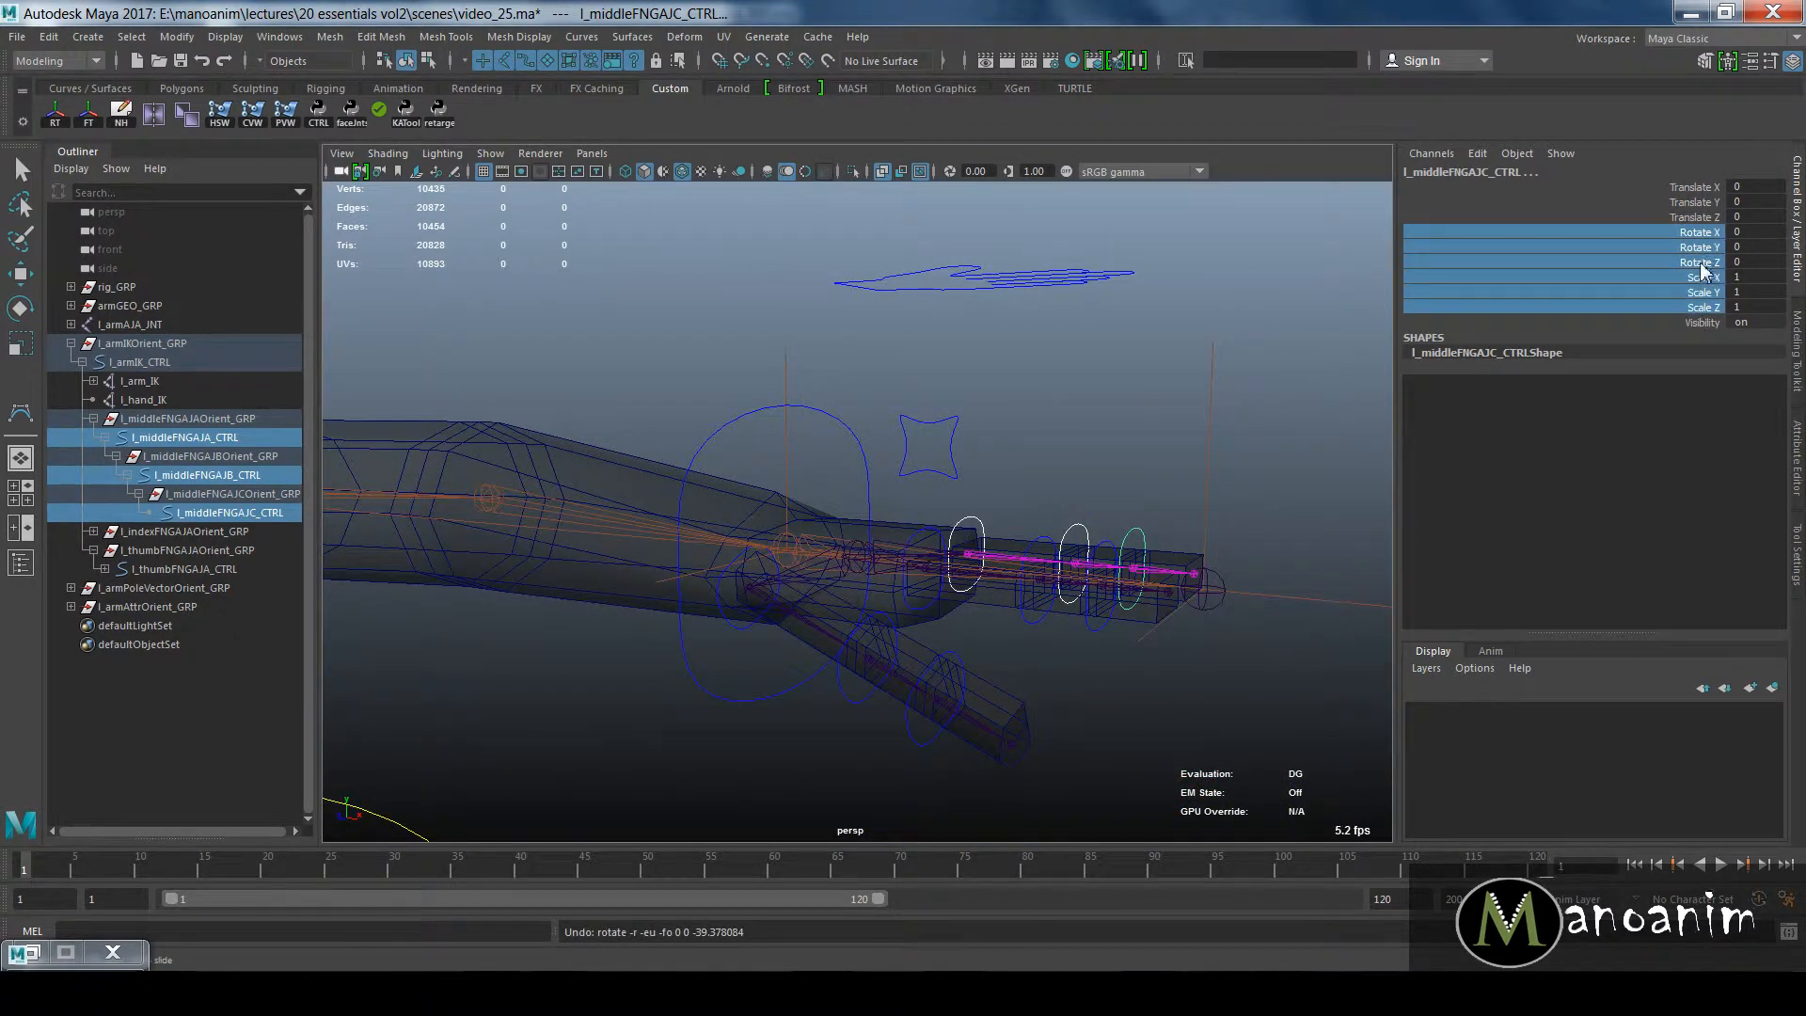
{"action": "left_click", "coordinate": [1699, 265]}
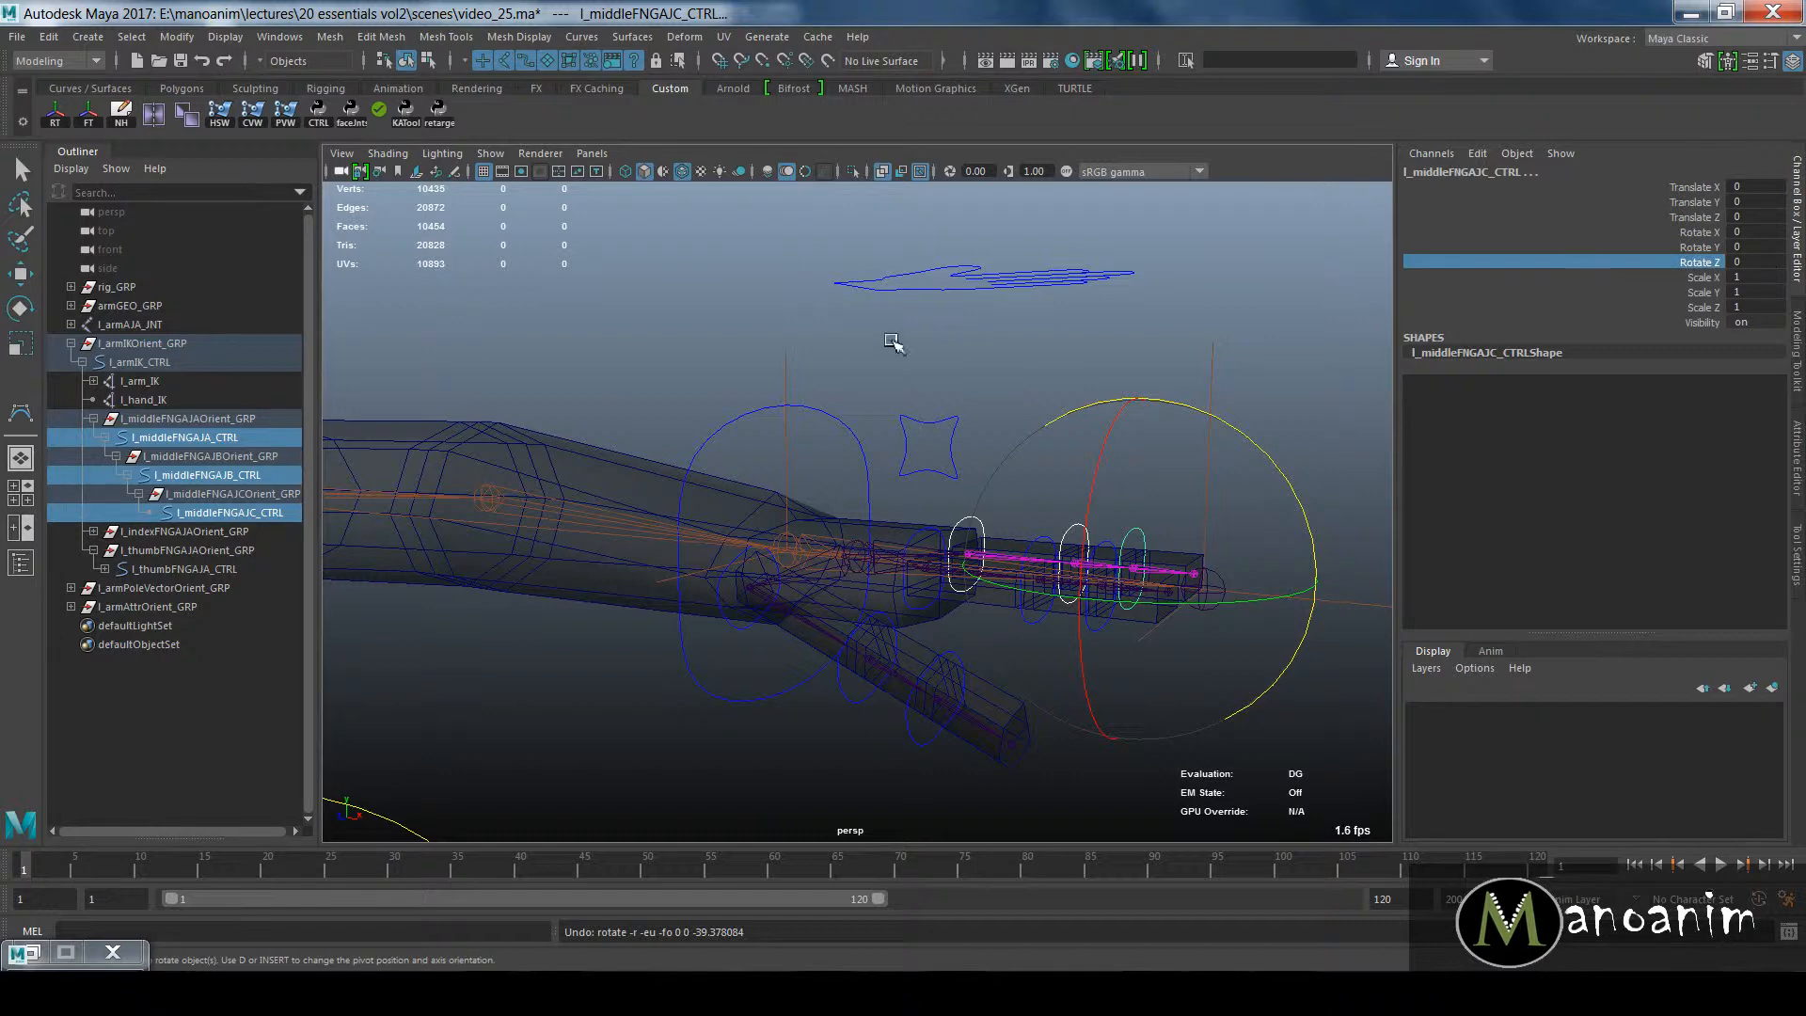
{"action": "left_click_drag", "start_coordinate": [892, 342], "coordinate": [1109, 443], "text": "alt"}
{"action": "right_click_drag", "start_coordinate": [1109, 443], "coordinate": [1176, 456], "text": "alt"}
{"action": "middle_click_drag", "start_coordinate": [1176, 456], "coordinate": [1016, 423], "text": "alt"}
{"action": "left_click_drag", "start_coordinate": [1175, 486], "coordinate": [1335, 433]}
{"action": "key", "text": "ctrl+z"}
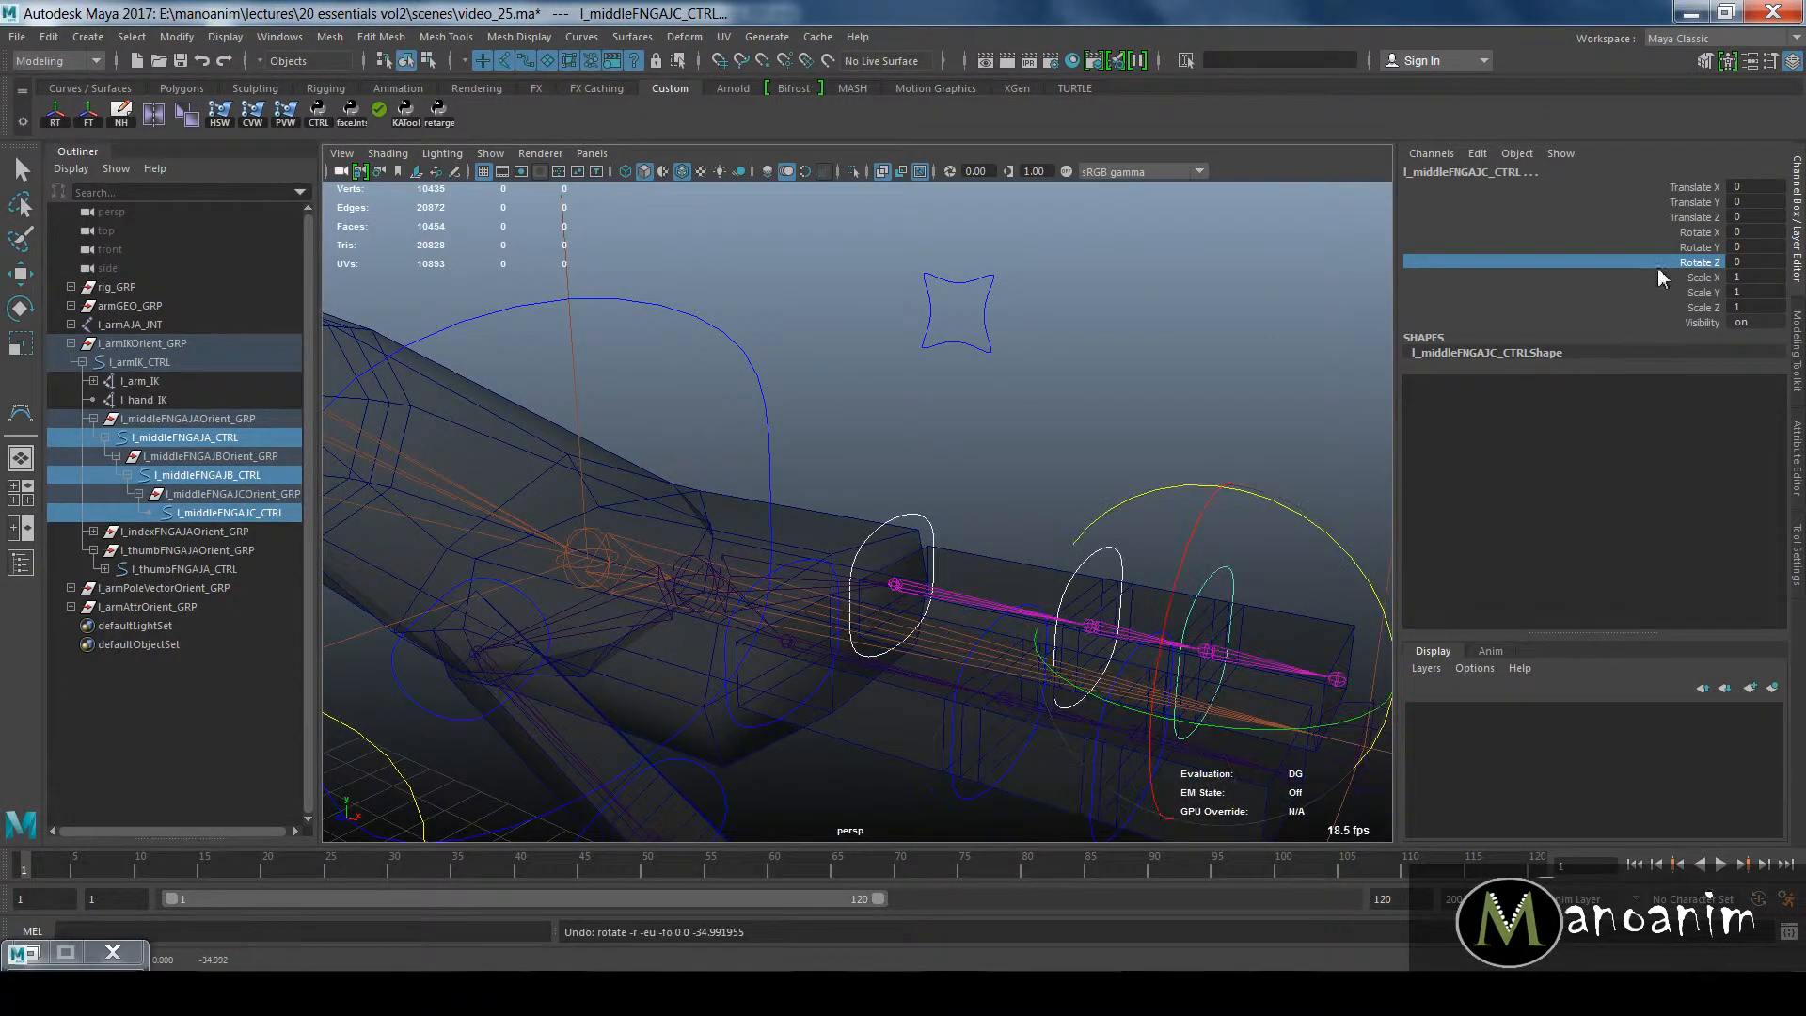
{"action": "mouse_move", "coordinate": [1693, 233]}
{"action": "left_mouse_down"}
{"action": "mouse_move", "coordinate": [1679, 280]}
{"action": "mouse_move", "coordinate": [1685, 260]}
{"action": "left_mouse_up"}
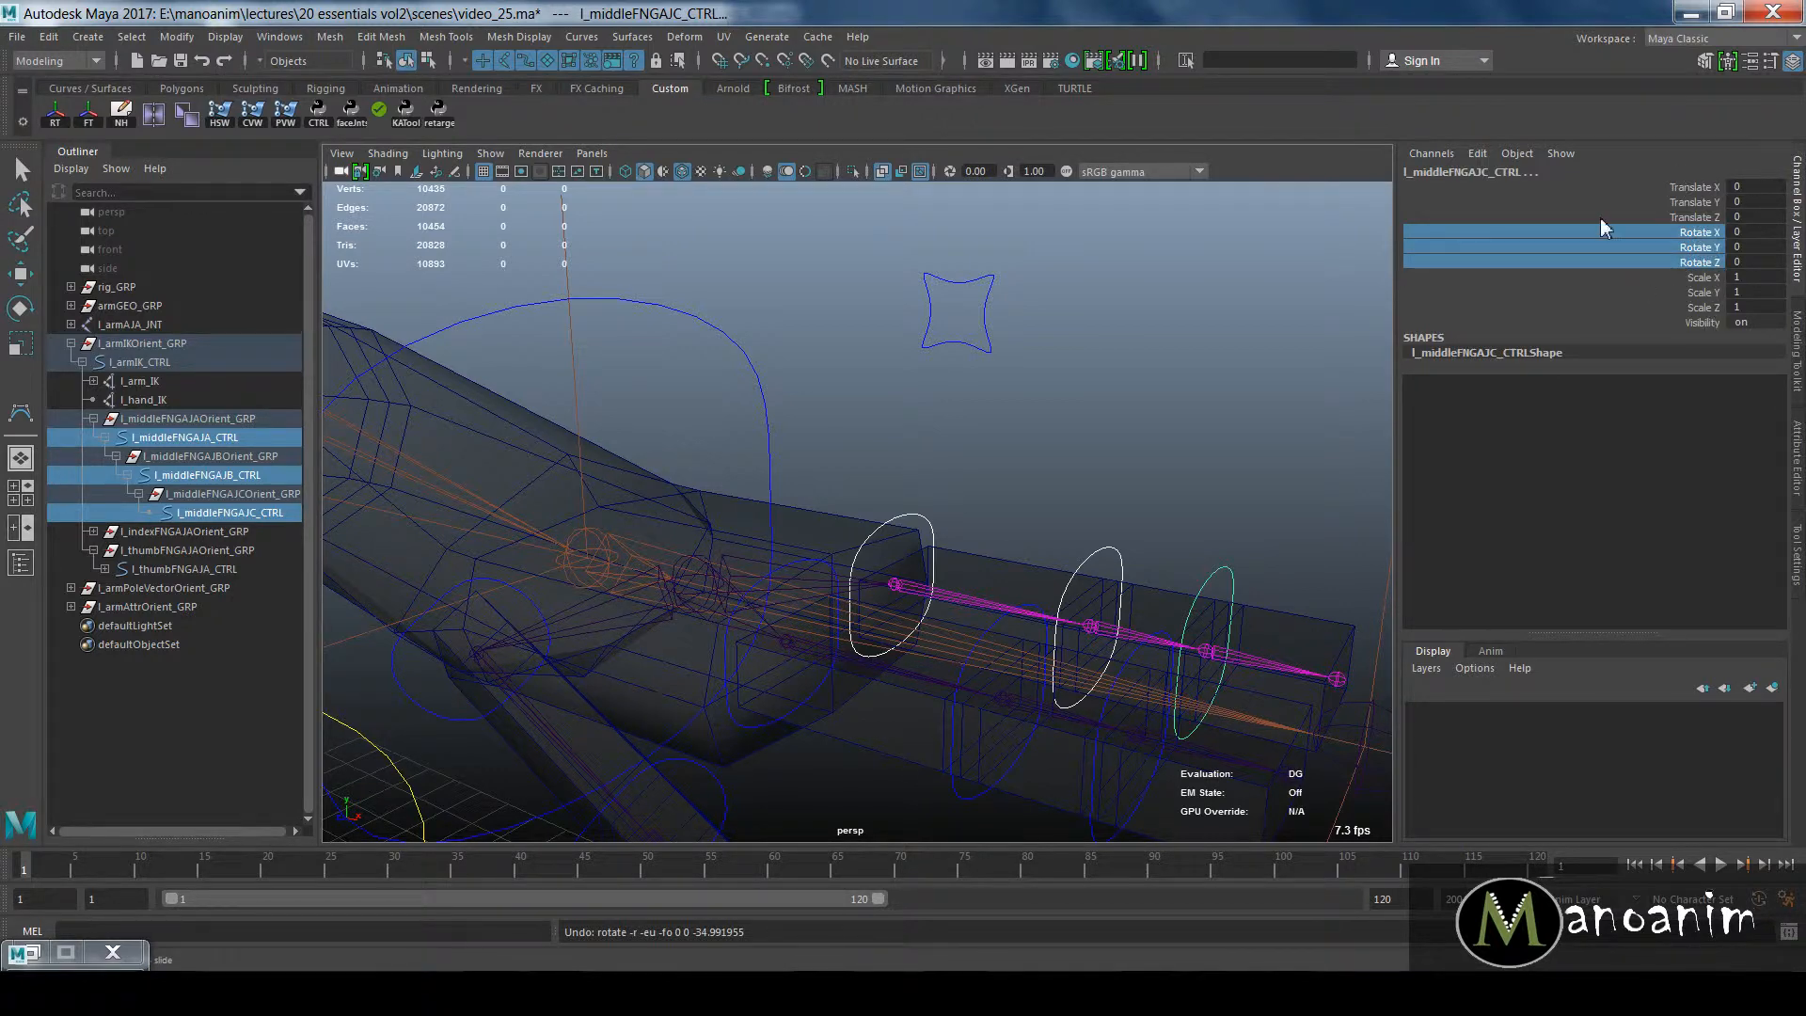
Step: Try bending the middle finger by rotating its A, B and C orient groups together in Z, and undo it
{"action": "left_click", "coordinate": [244, 489]}
{"action": "left_click", "coordinate": [202, 456], "text": "ctrl"}
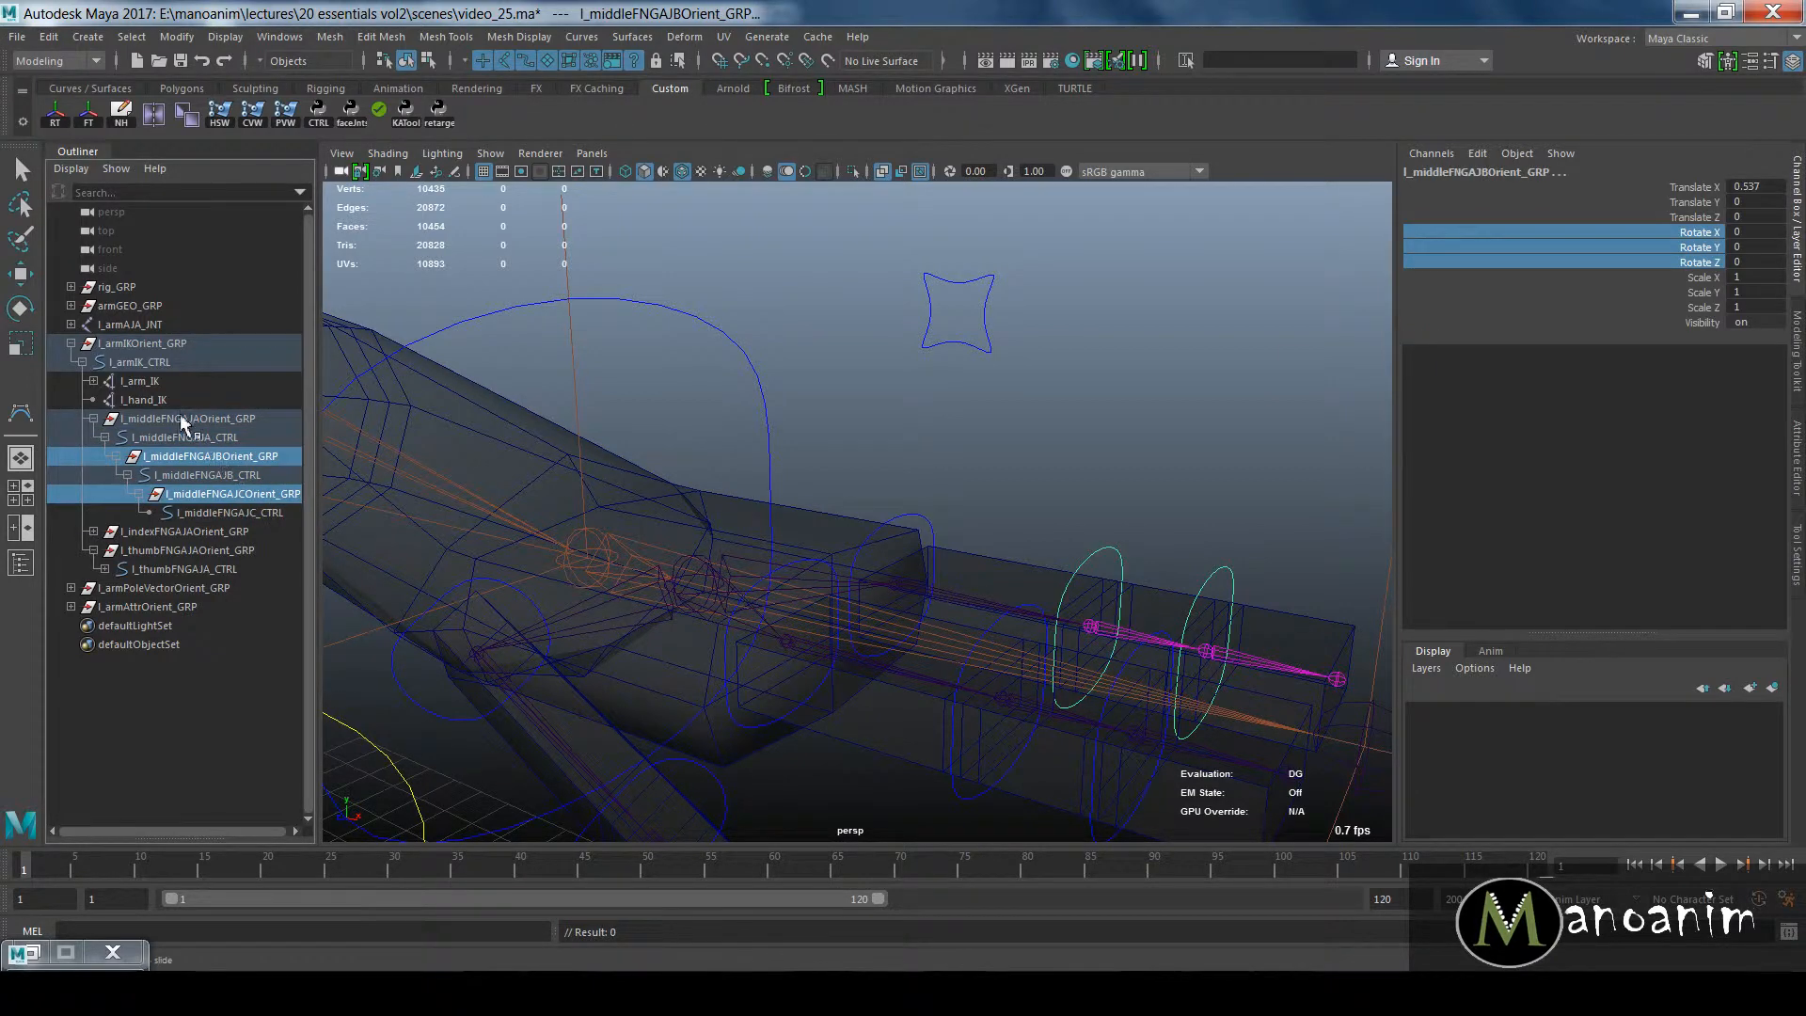
{"action": "left_click", "coordinate": [183, 418], "text": "ctrl"}
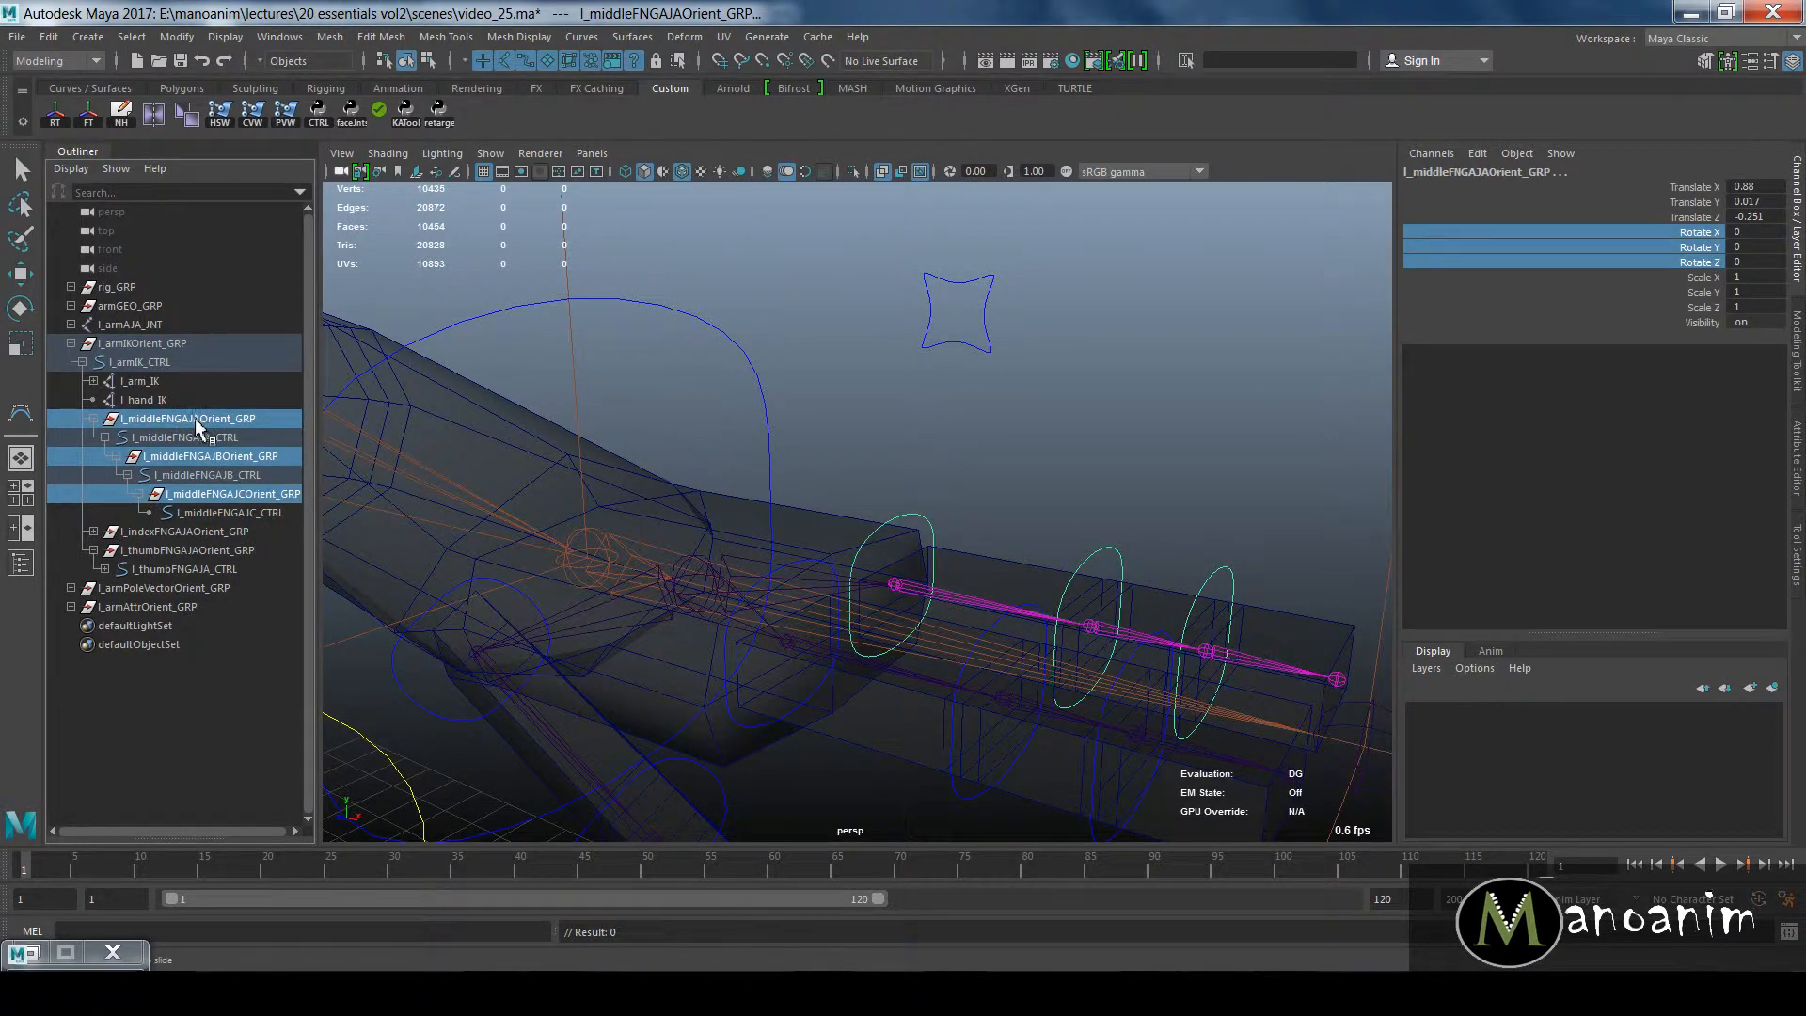
{"action": "left_click", "coordinate": [201, 455]}
{"action": "left_click", "coordinate": [222, 490]}
{"action": "left_click", "coordinate": [240, 457], "text": "ctrl"}
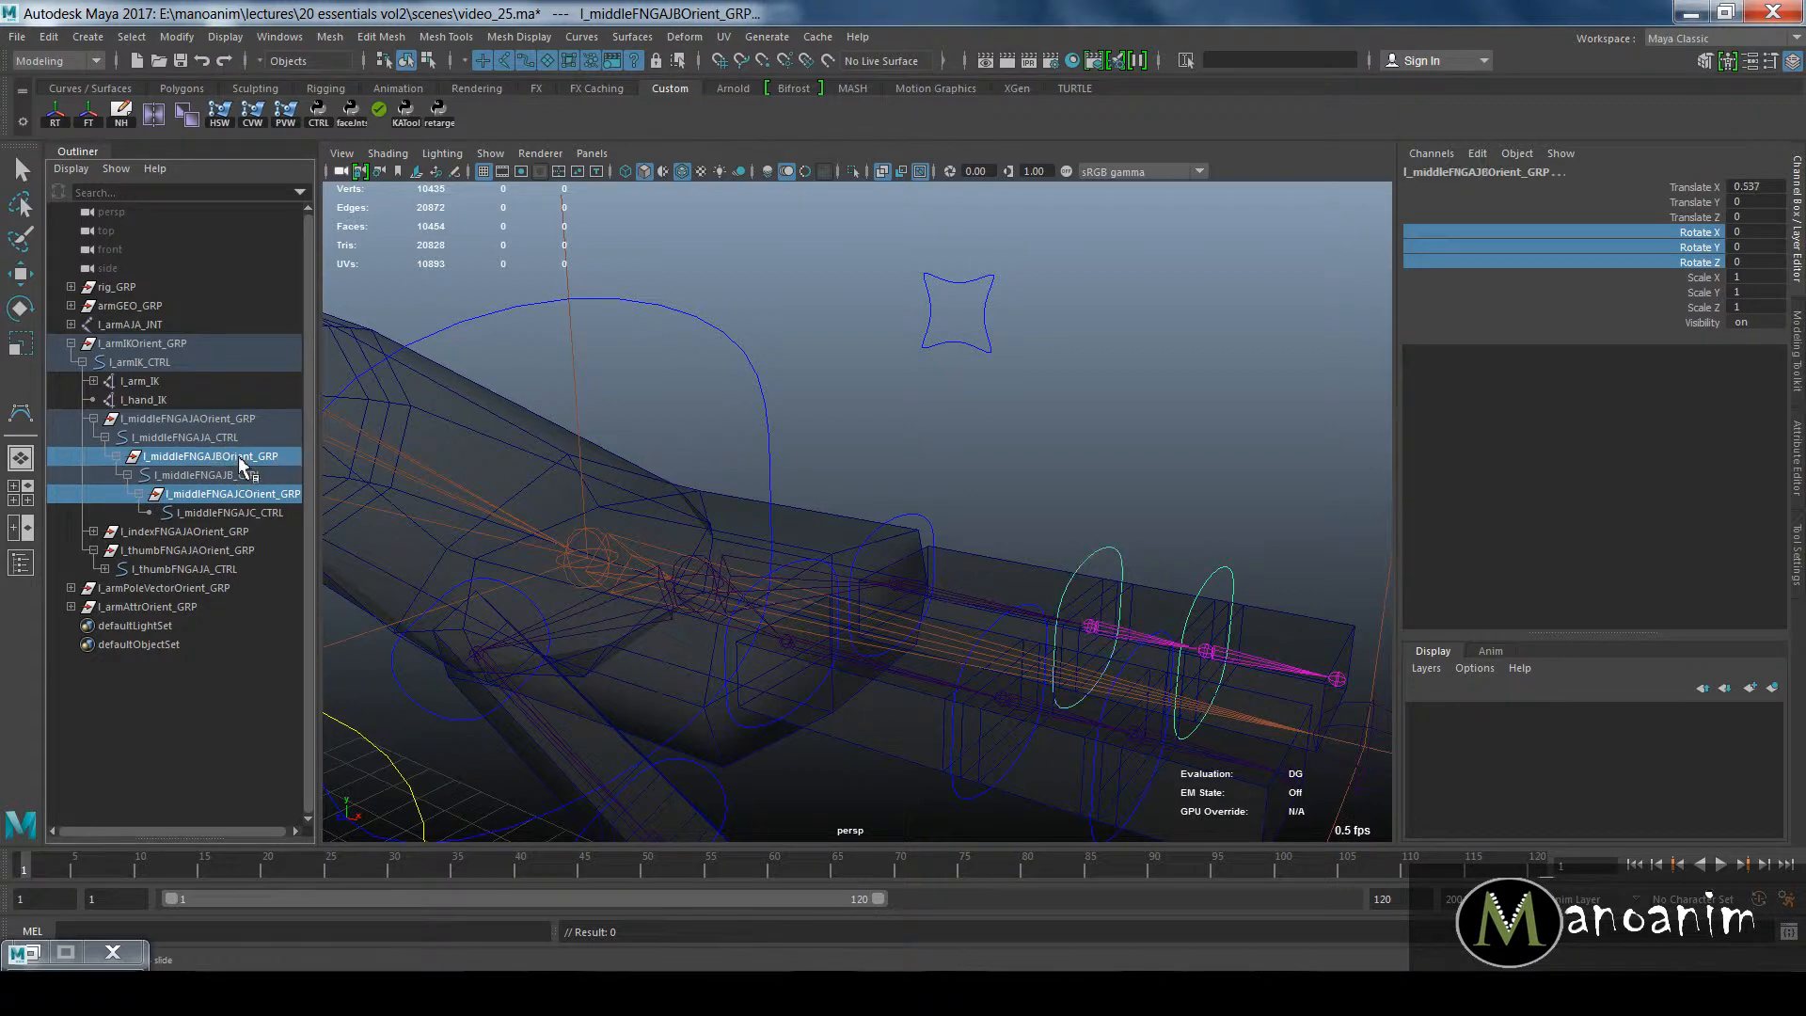
{"action": "left_click", "coordinate": [225, 418], "text": "ctrl"}
{"action": "left_click", "coordinate": [1731, 263]}
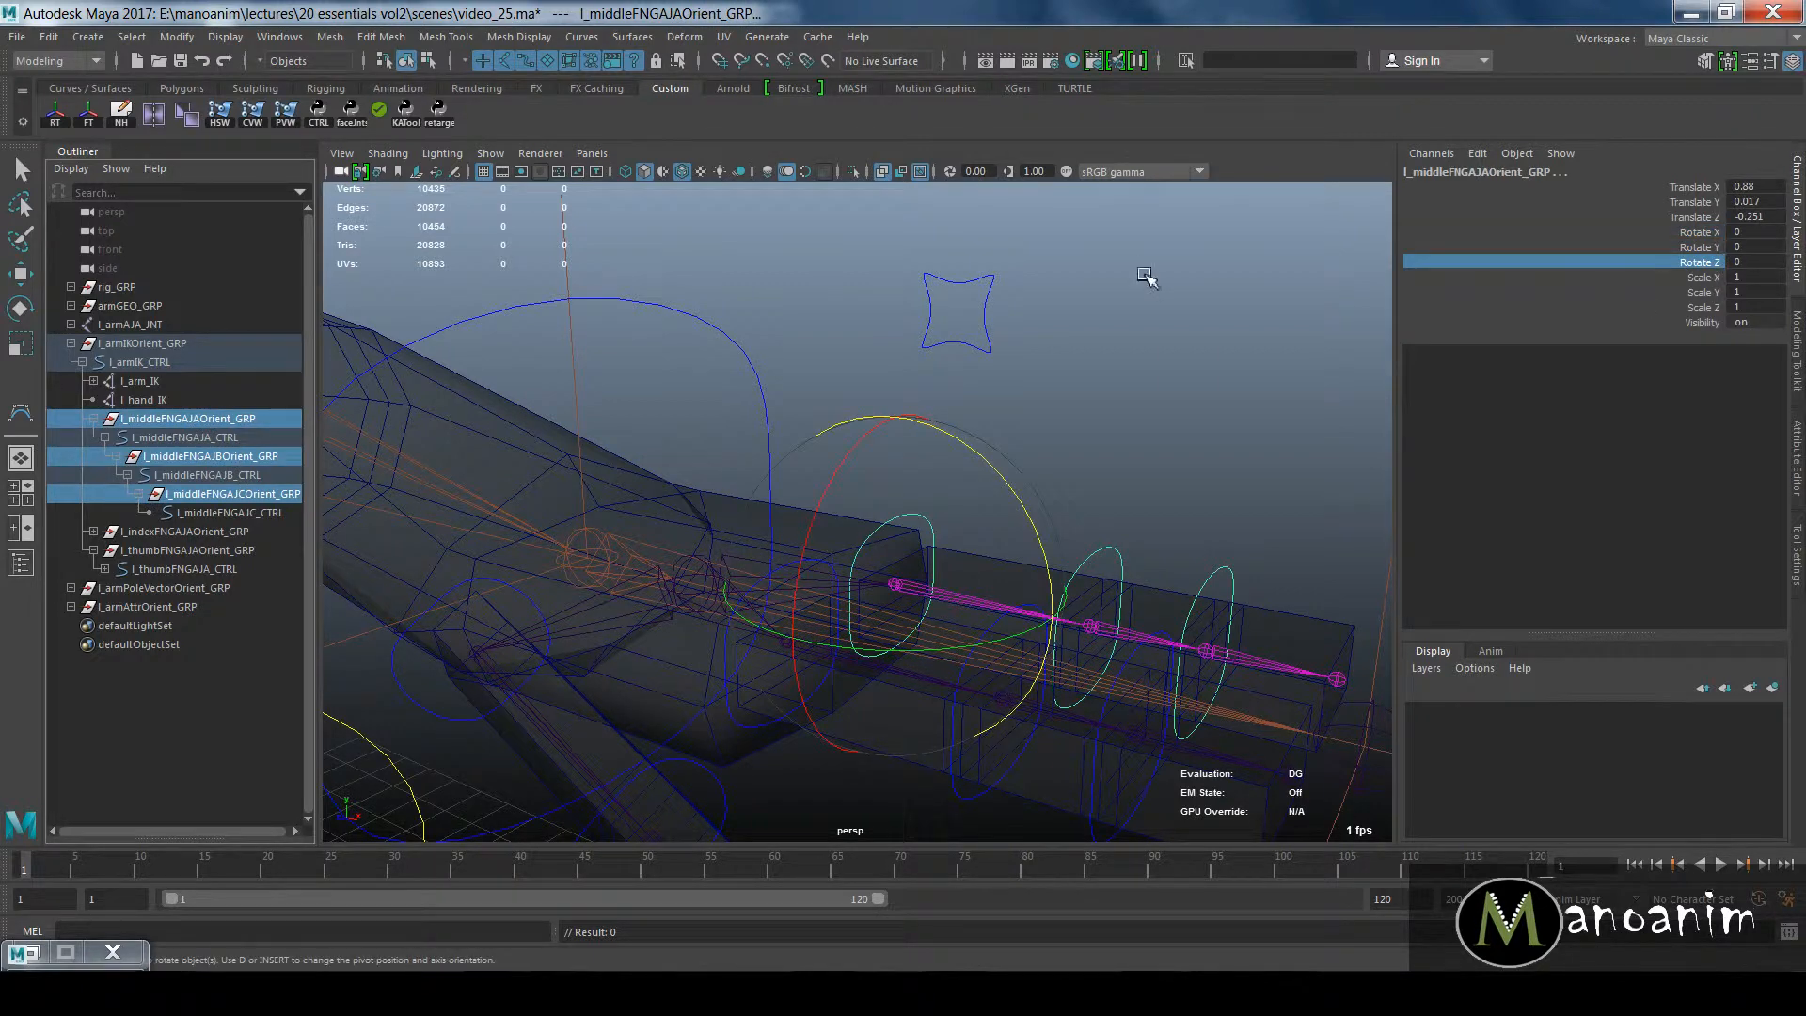
{"action": "middle_click_drag", "start_coordinate": [1148, 279], "coordinate": [1176, 385]}
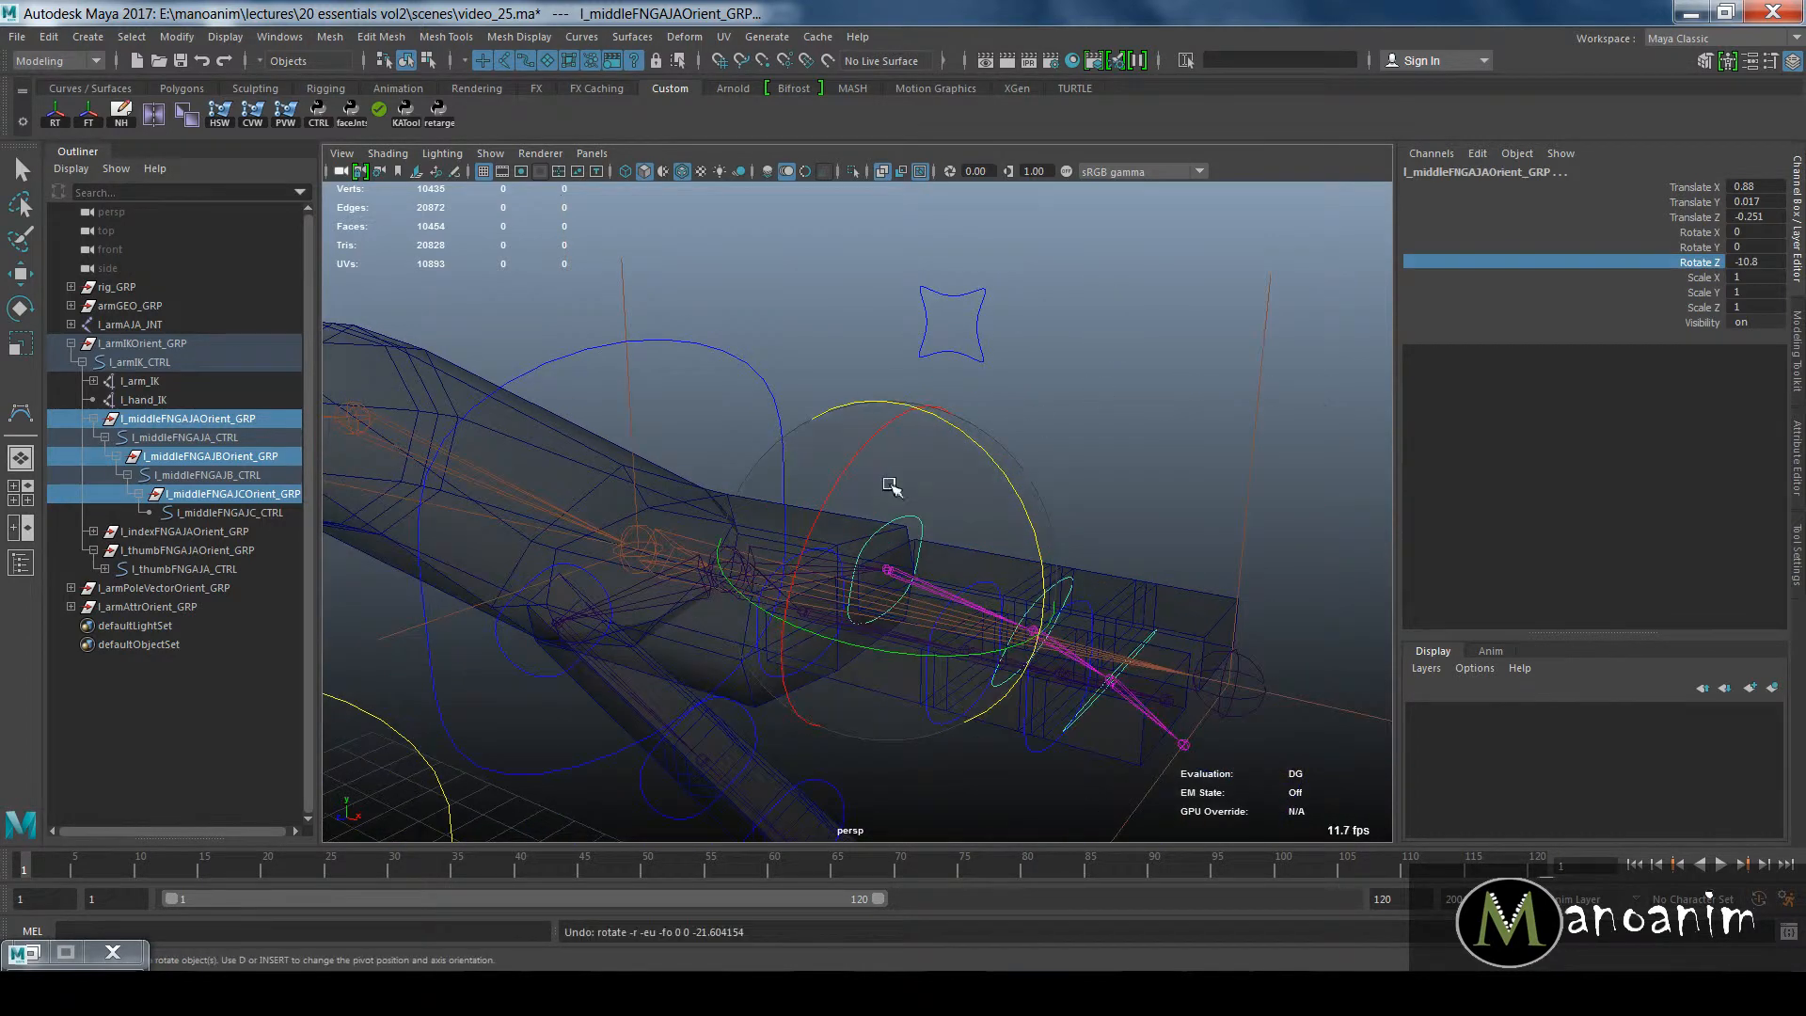
{"action": "key", "text": "ctrl+z"}
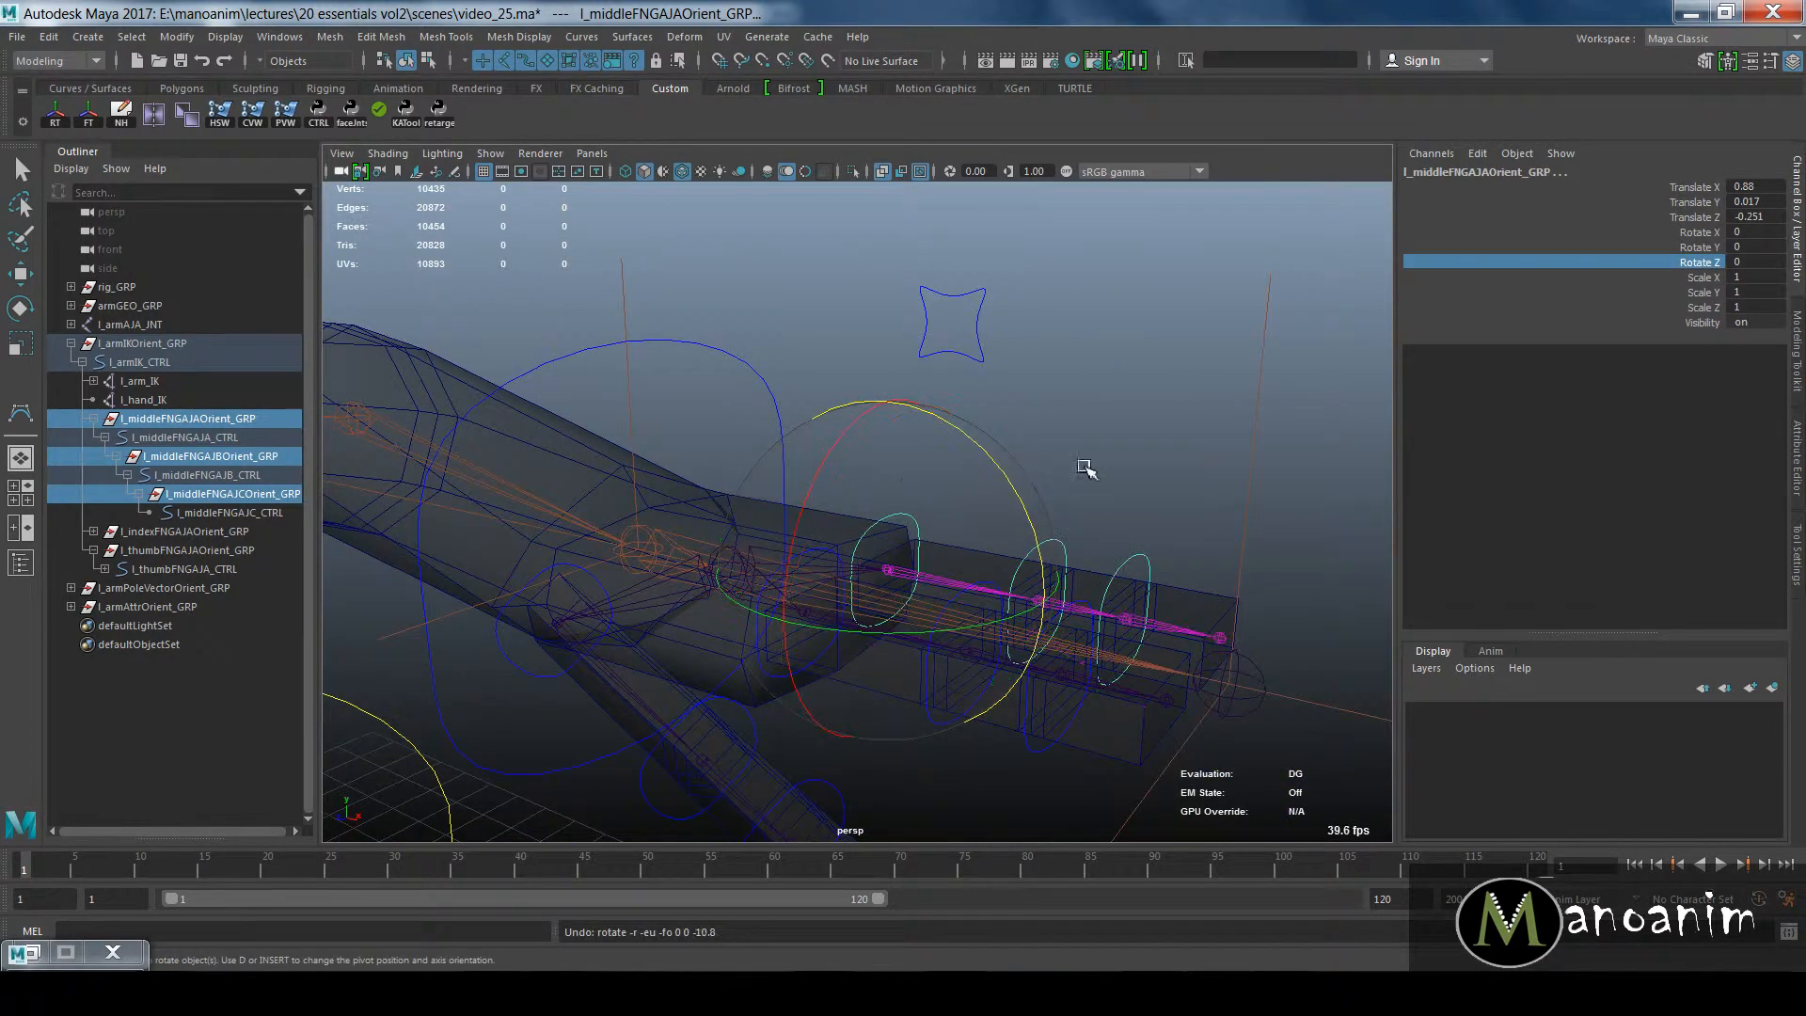
Step: Compare the rotation channels of the thumb's base control with those of its parent, l_thumbFNGAJAOrient_GRP
{"action": "key", "text": "w"}
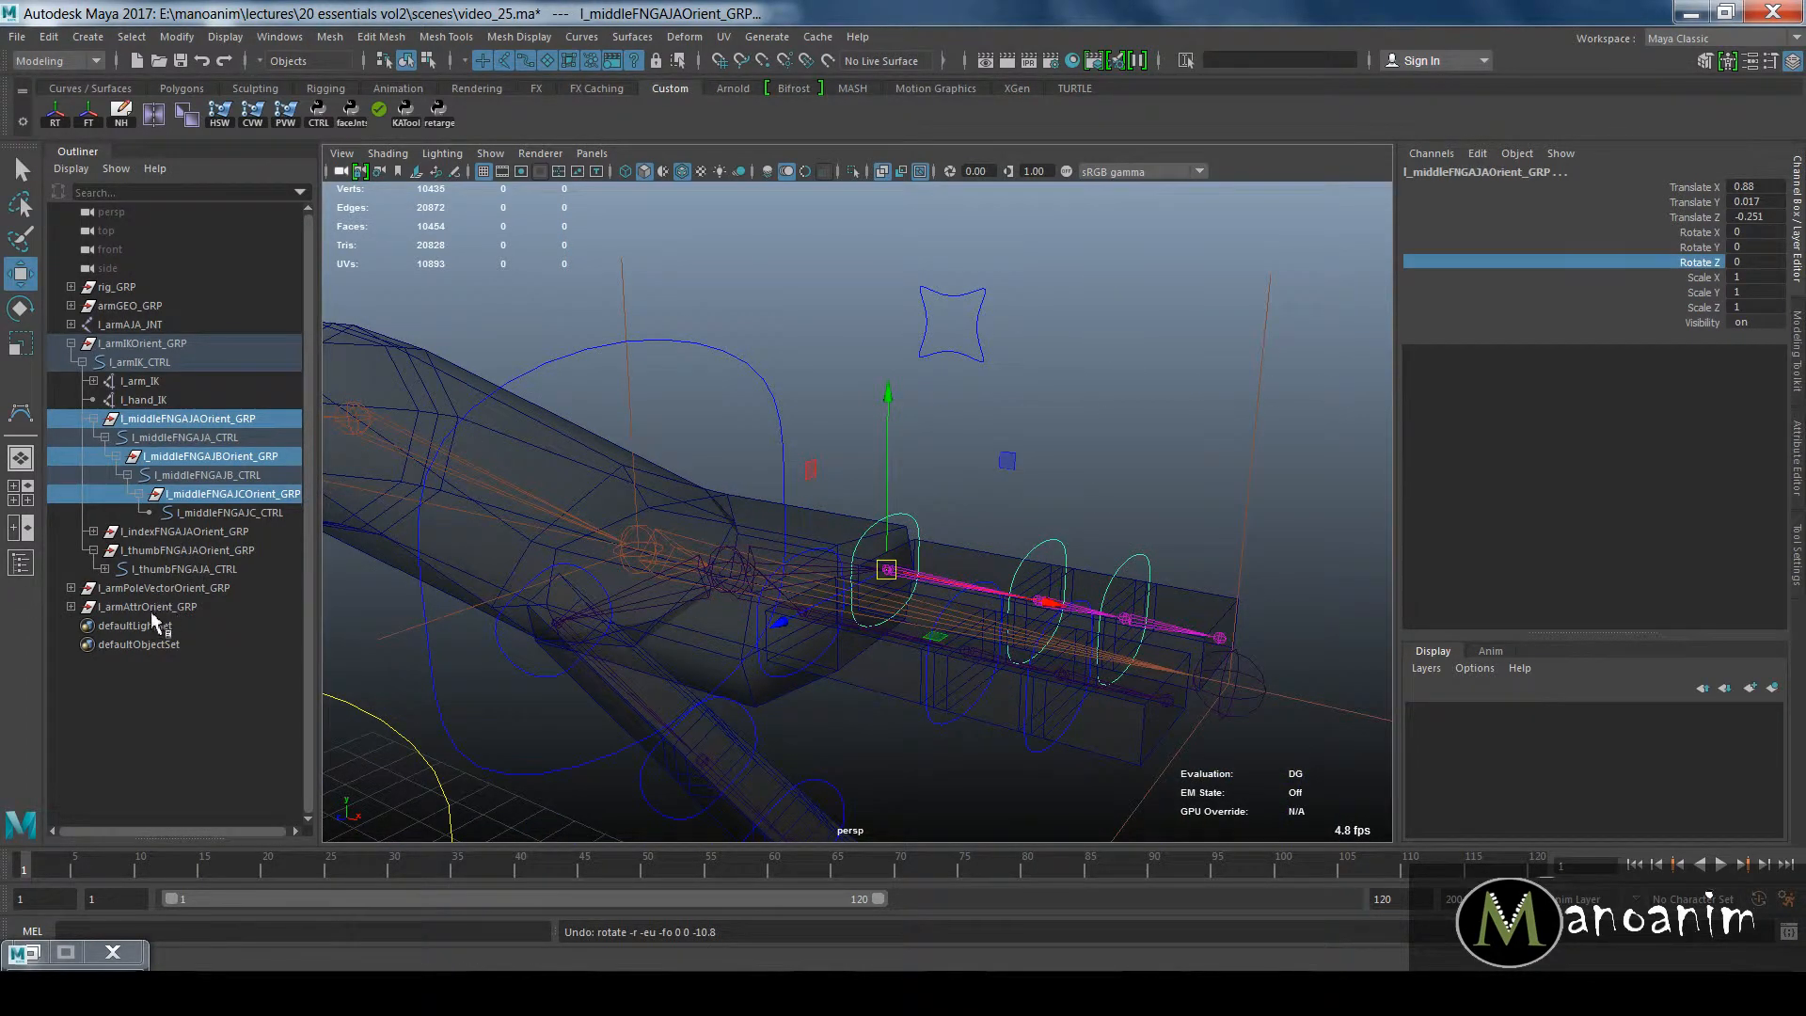
{"action": "mouse_move", "coordinate": [918, 599]}
{"action": "left_mouse_down", "text": "alt"}
{"action": "mouse_move", "coordinate": [725, 597]}
{"action": "mouse_move", "coordinate": [928, 592]}
{"action": "left_mouse_up", "text": "alt"}
{"action": "left_click", "coordinate": [697, 633]}
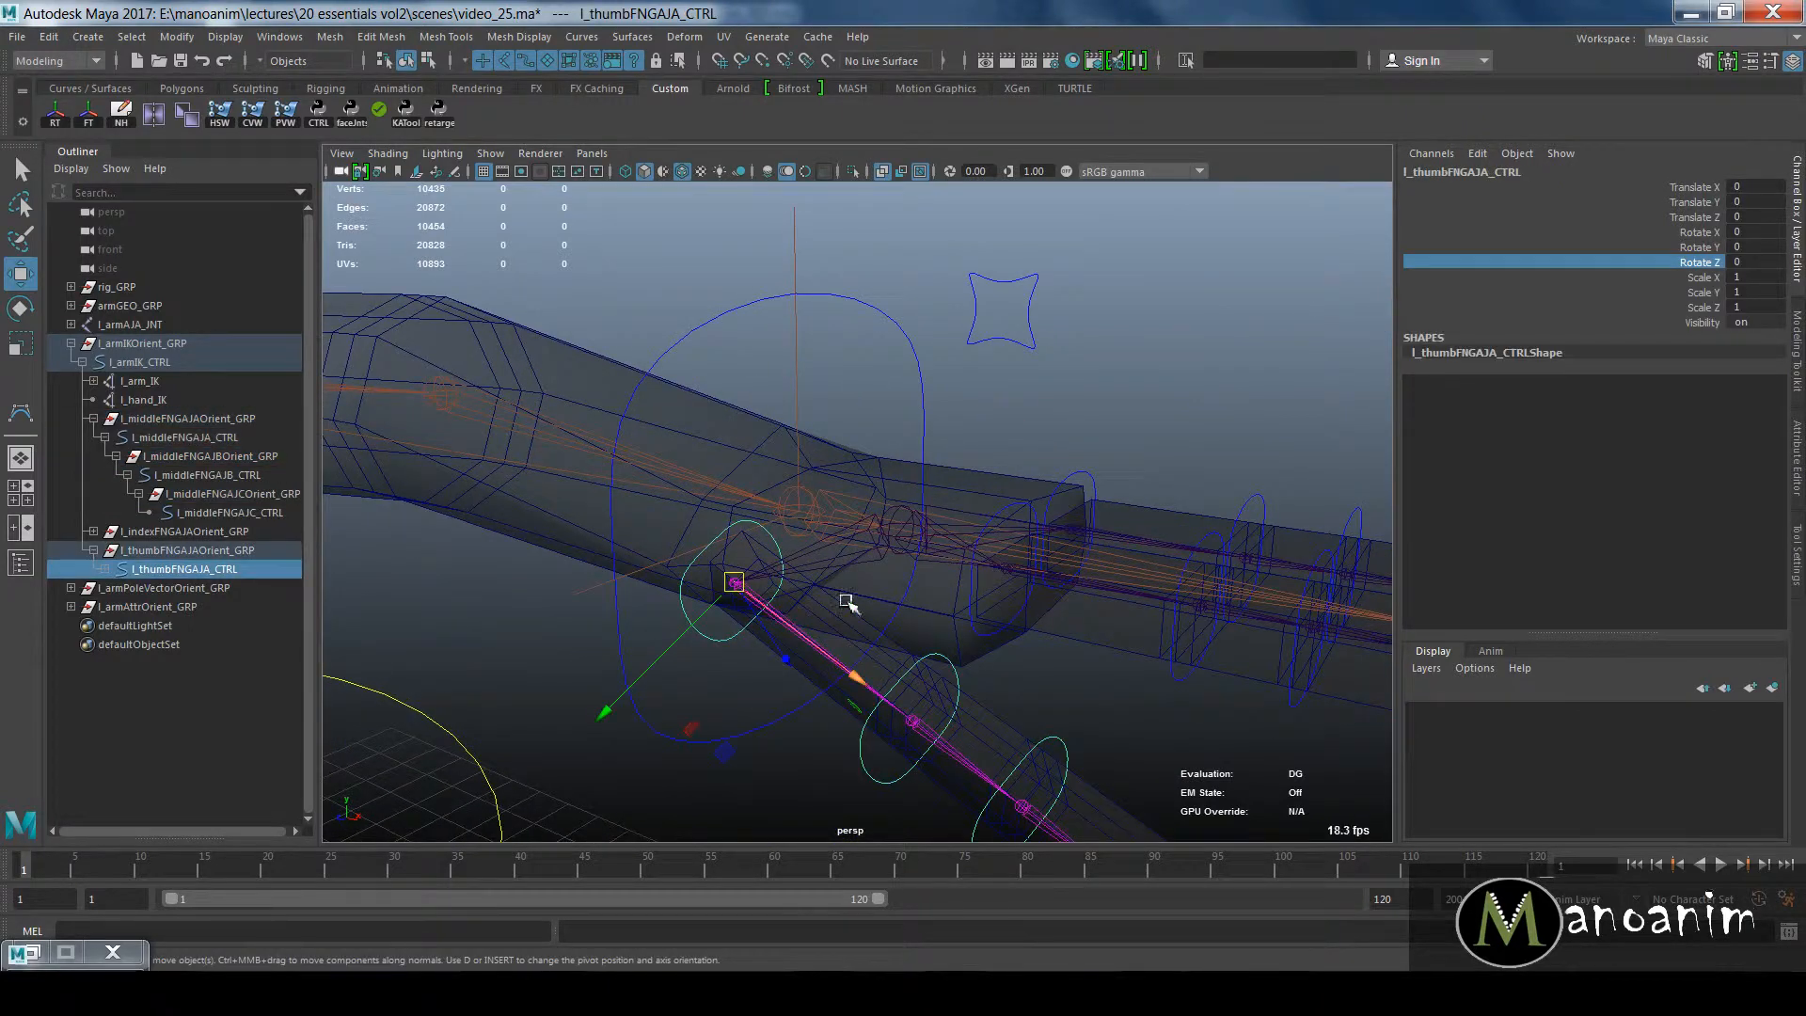
{"action": "left_click_drag", "start_coordinate": [1671, 232], "coordinate": [1665, 265]}
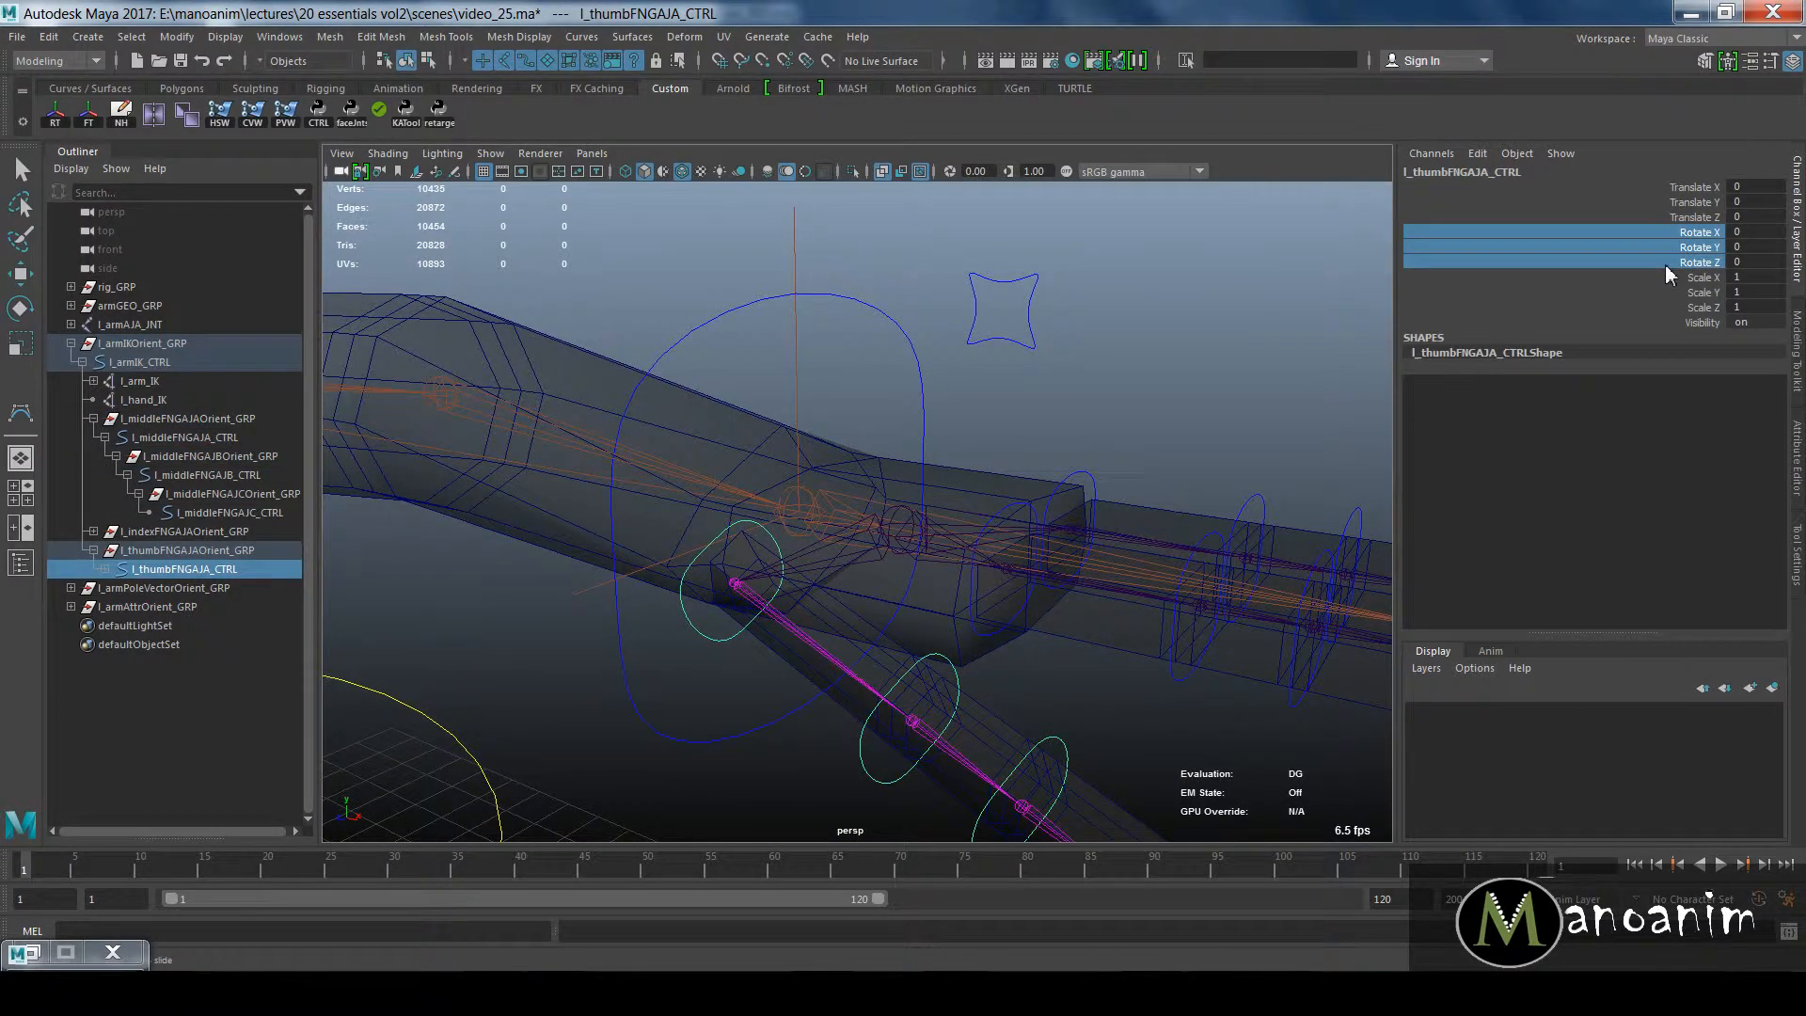
{"action": "left_click", "coordinate": [186, 550]}
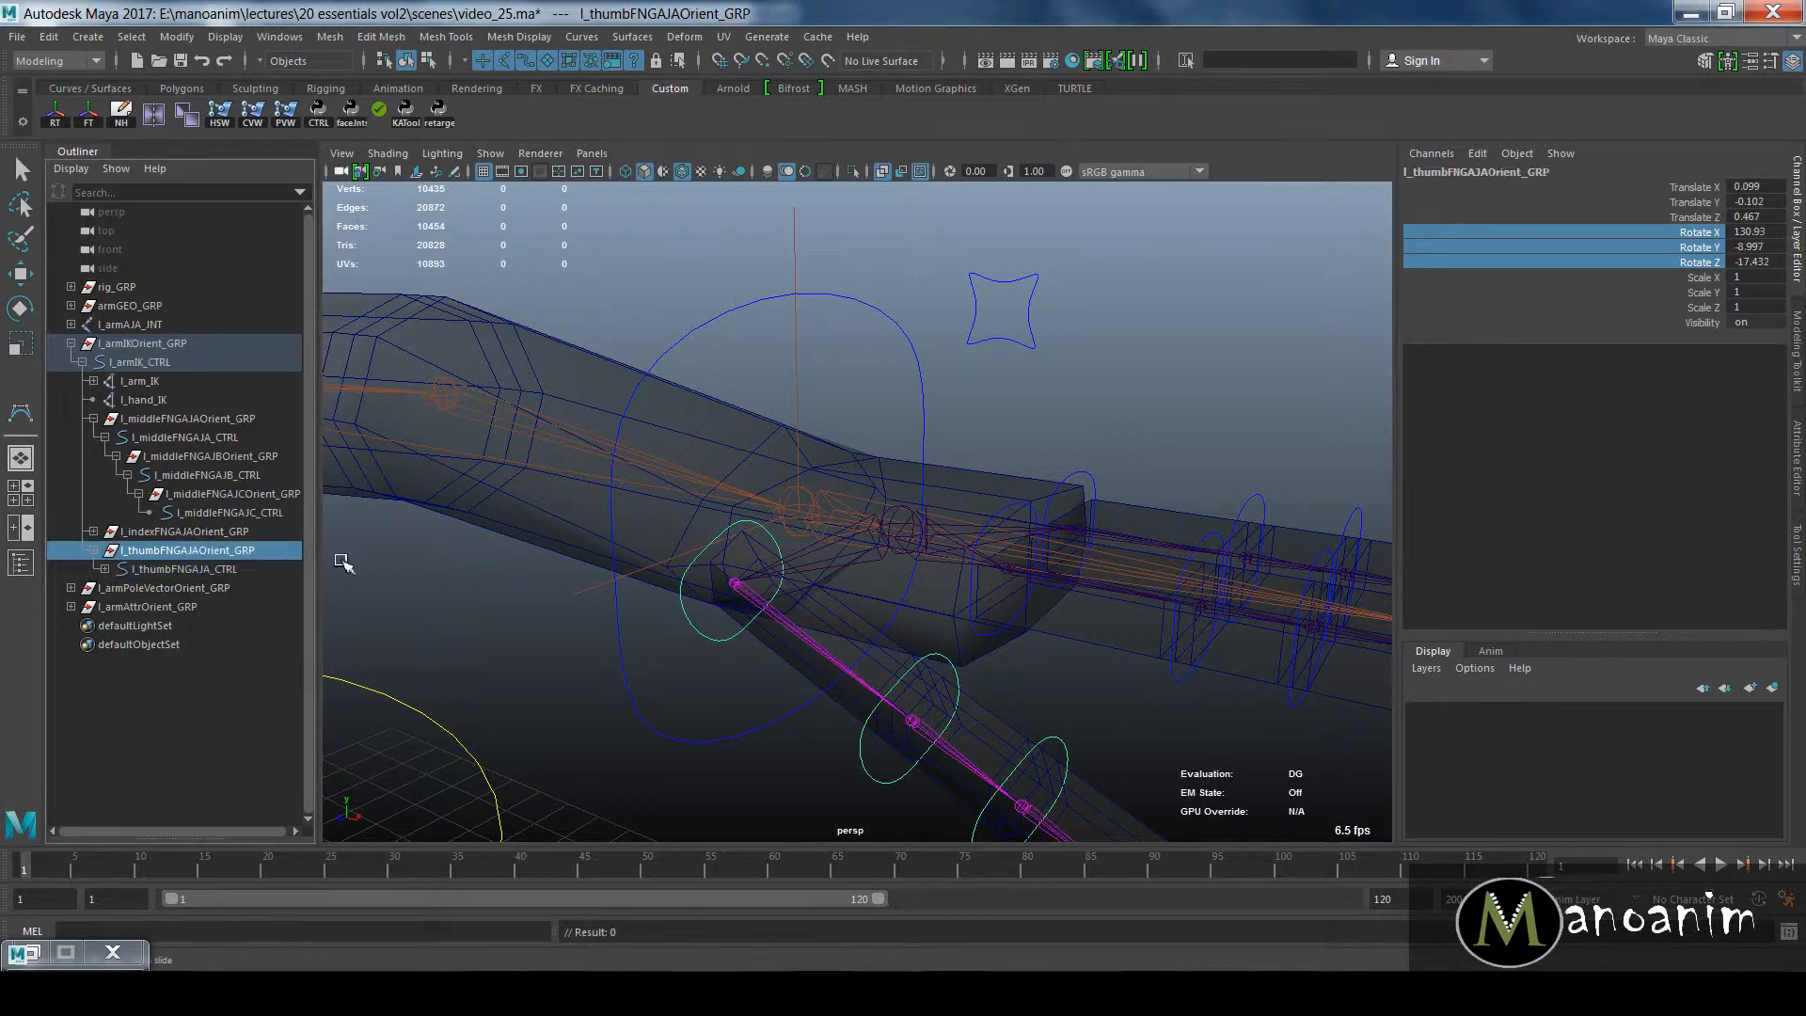
{"action": "left_click_drag", "start_coordinate": [799, 527], "coordinate": [855, 544], "text": "alt"}
{"action": "key", "text": "w"}
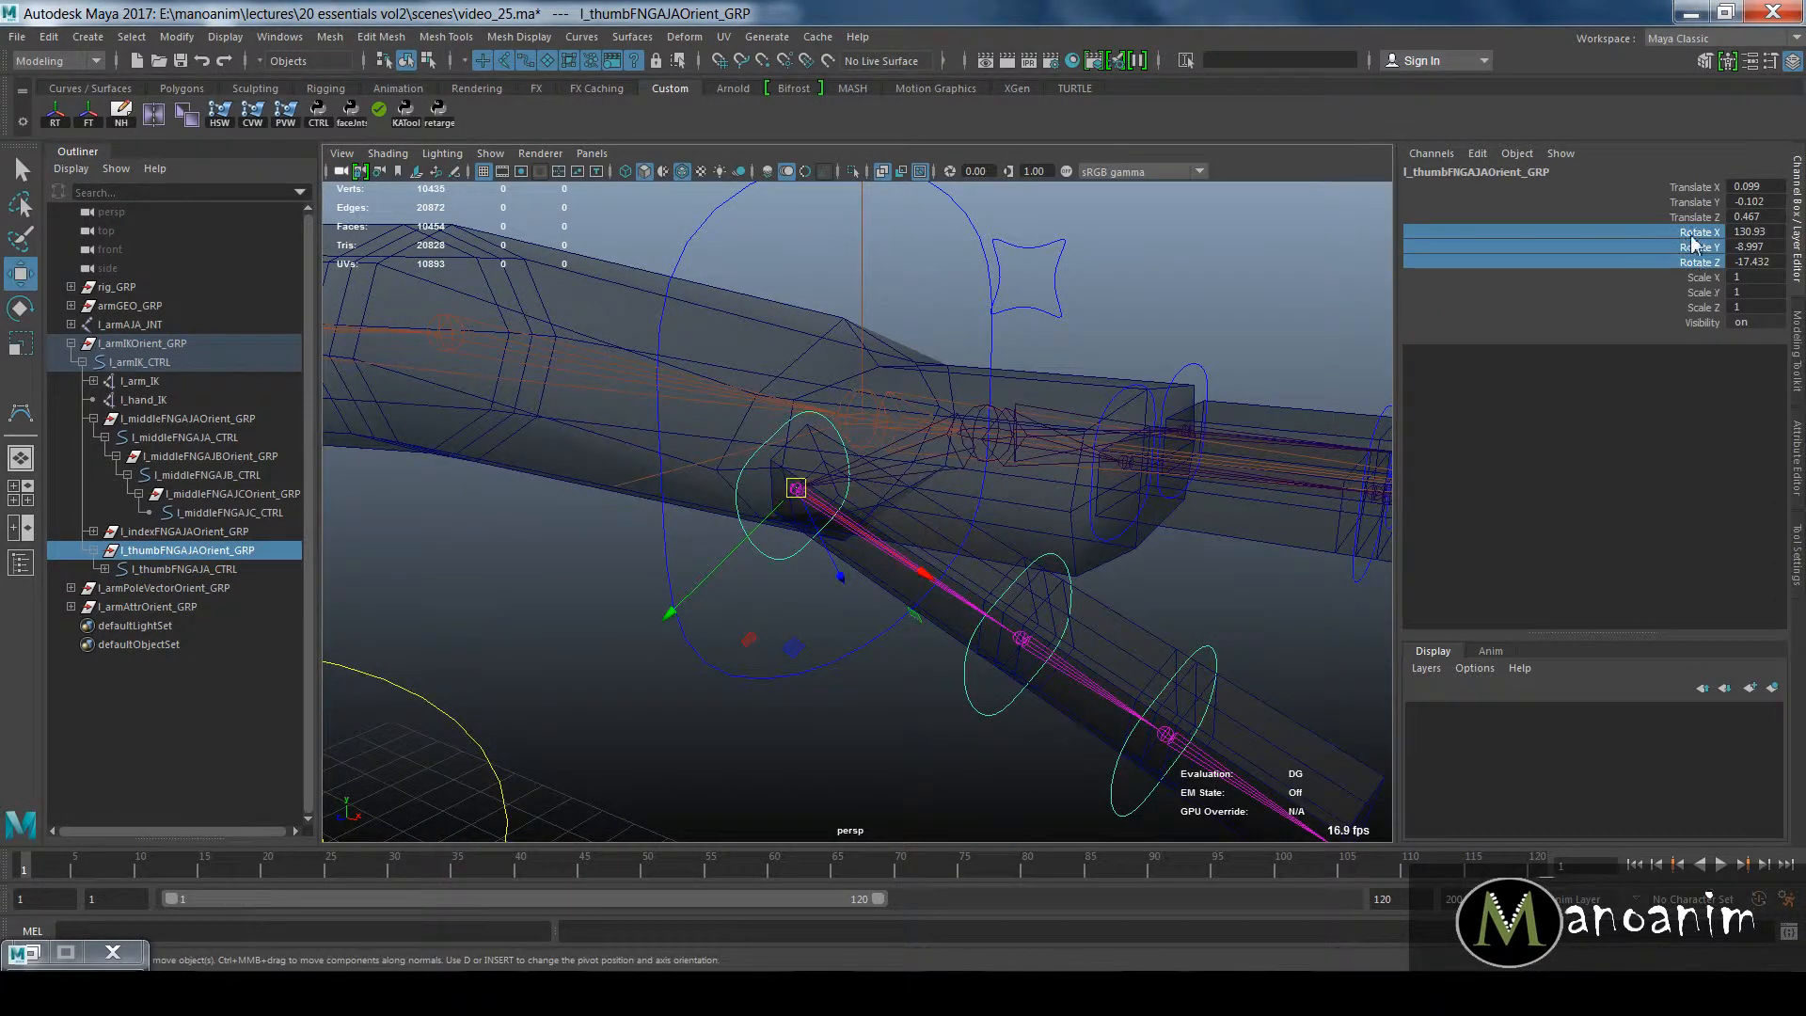
{"action": "key", "text": "q"}
Step: Expand the thumb hierarchy and inspect the rotation channels of its base control and its A, B and C orient groups
{"action": "left_click", "coordinate": [104, 569], "text": "shift"}
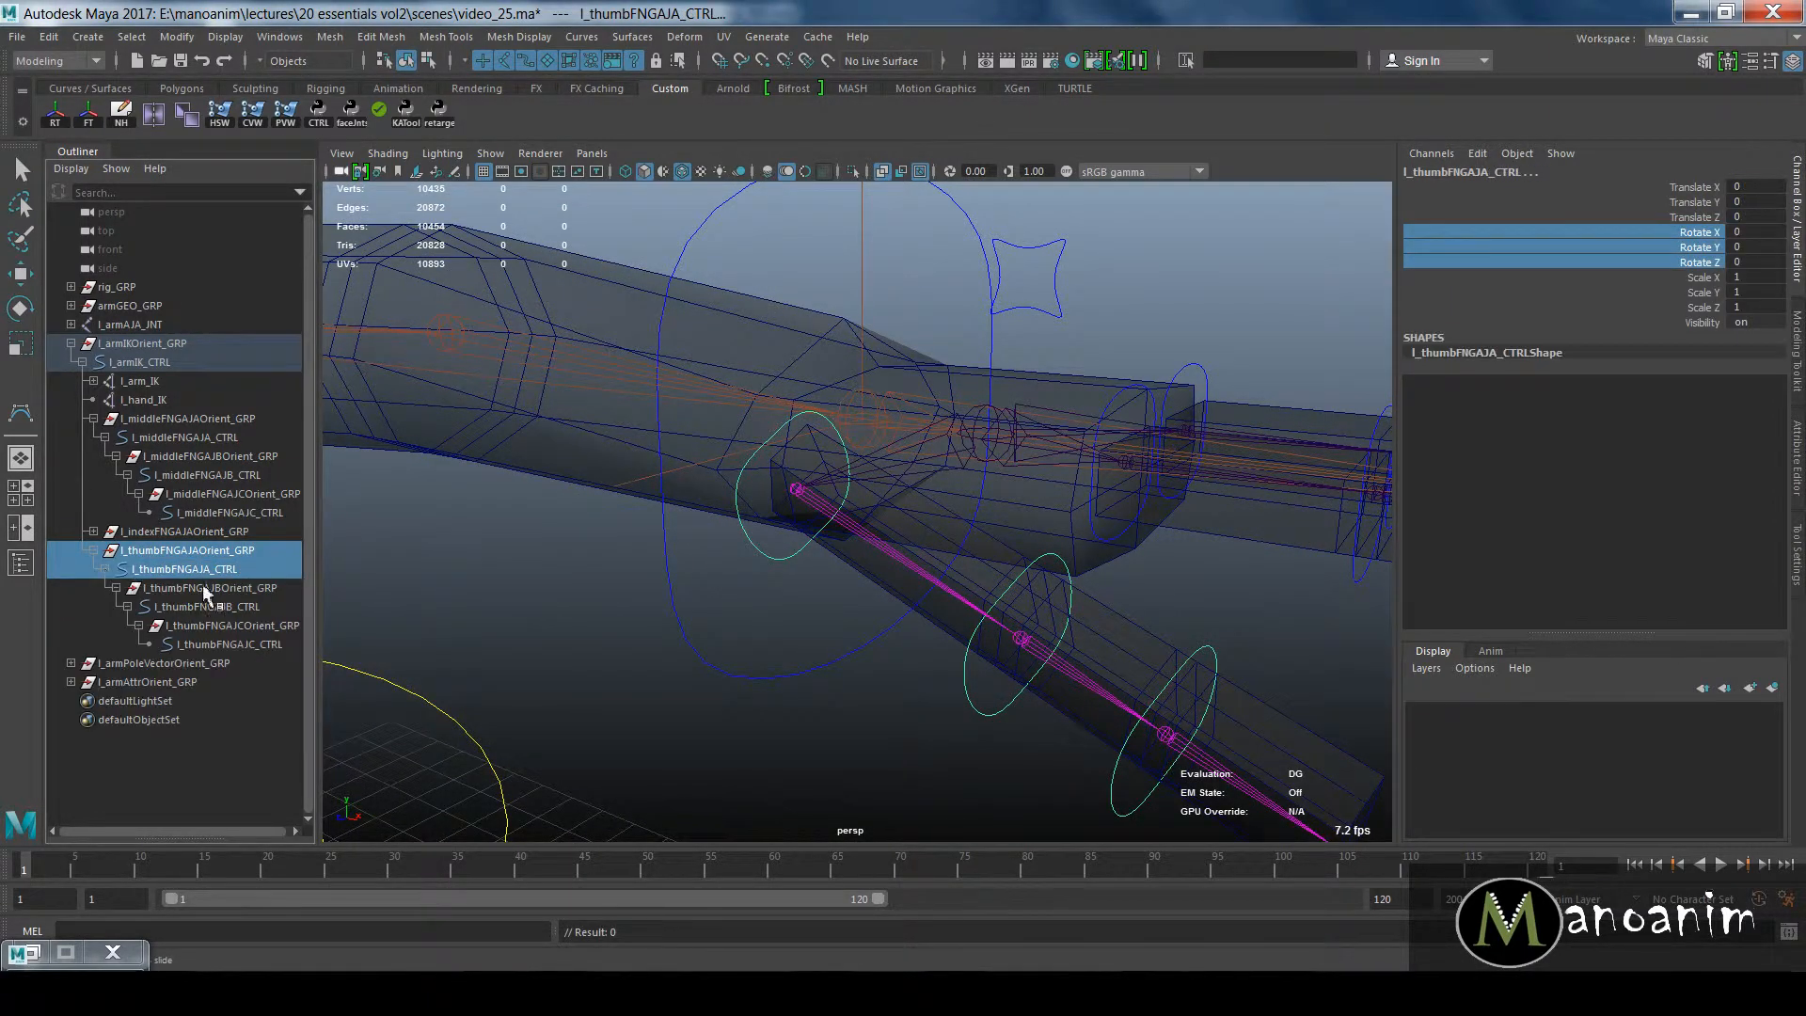
{"action": "left_click_drag", "start_coordinate": [201, 576], "coordinate": [231, 646]}
{"action": "left_click", "coordinate": [513, 678]}
{"action": "key", "text": "w"}
{"action": "left_click", "coordinate": [212, 603]}
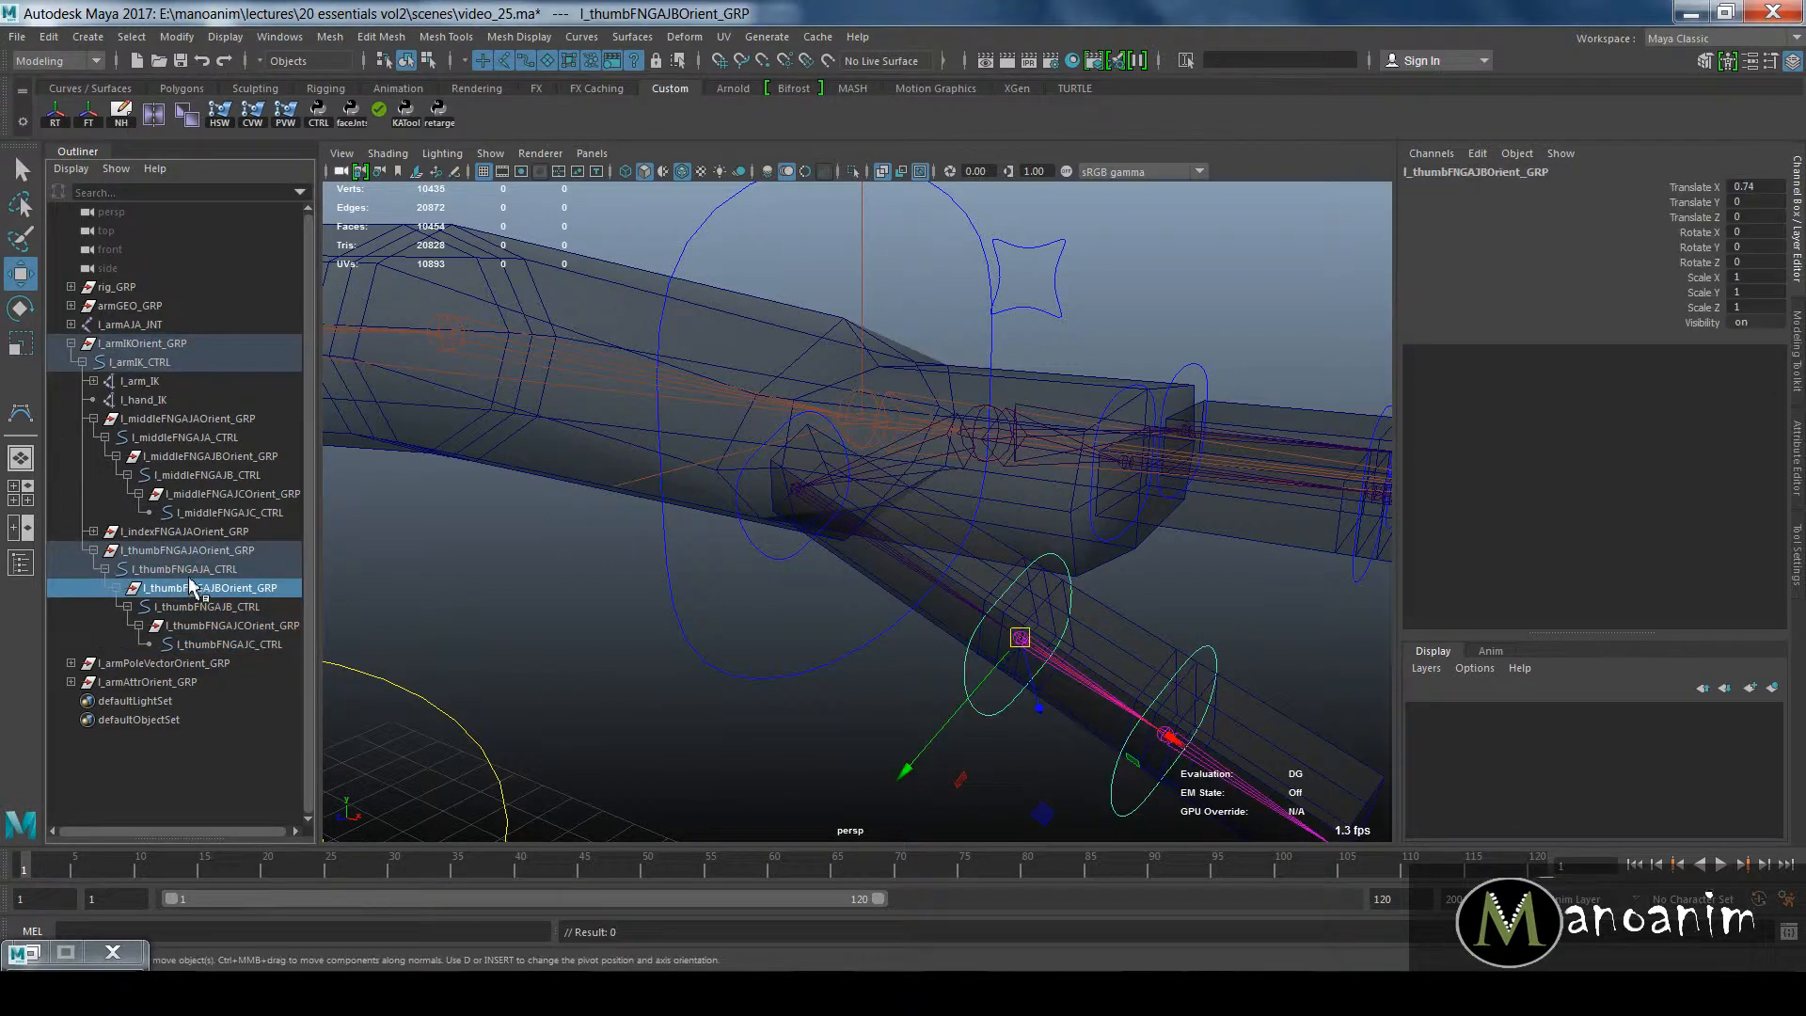
{"action": "left_click", "coordinate": [194, 568]}
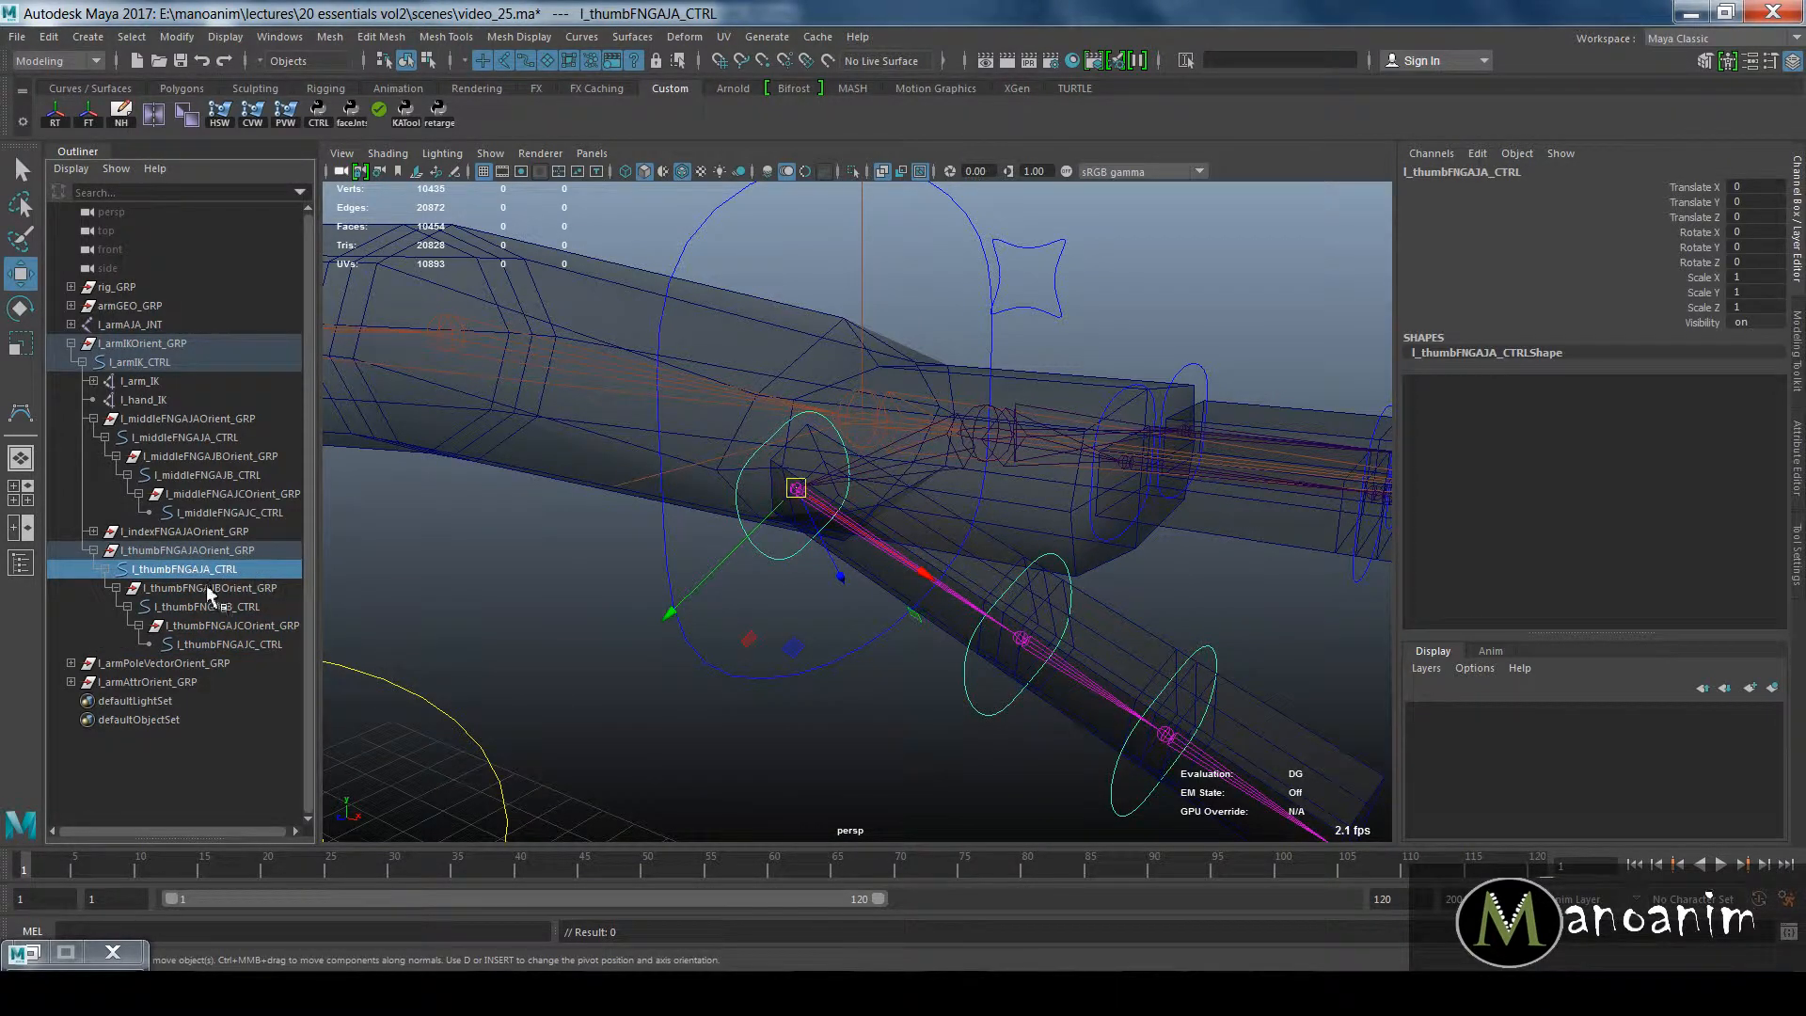
{"action": "left_click", "coordinate": [206, 586]}
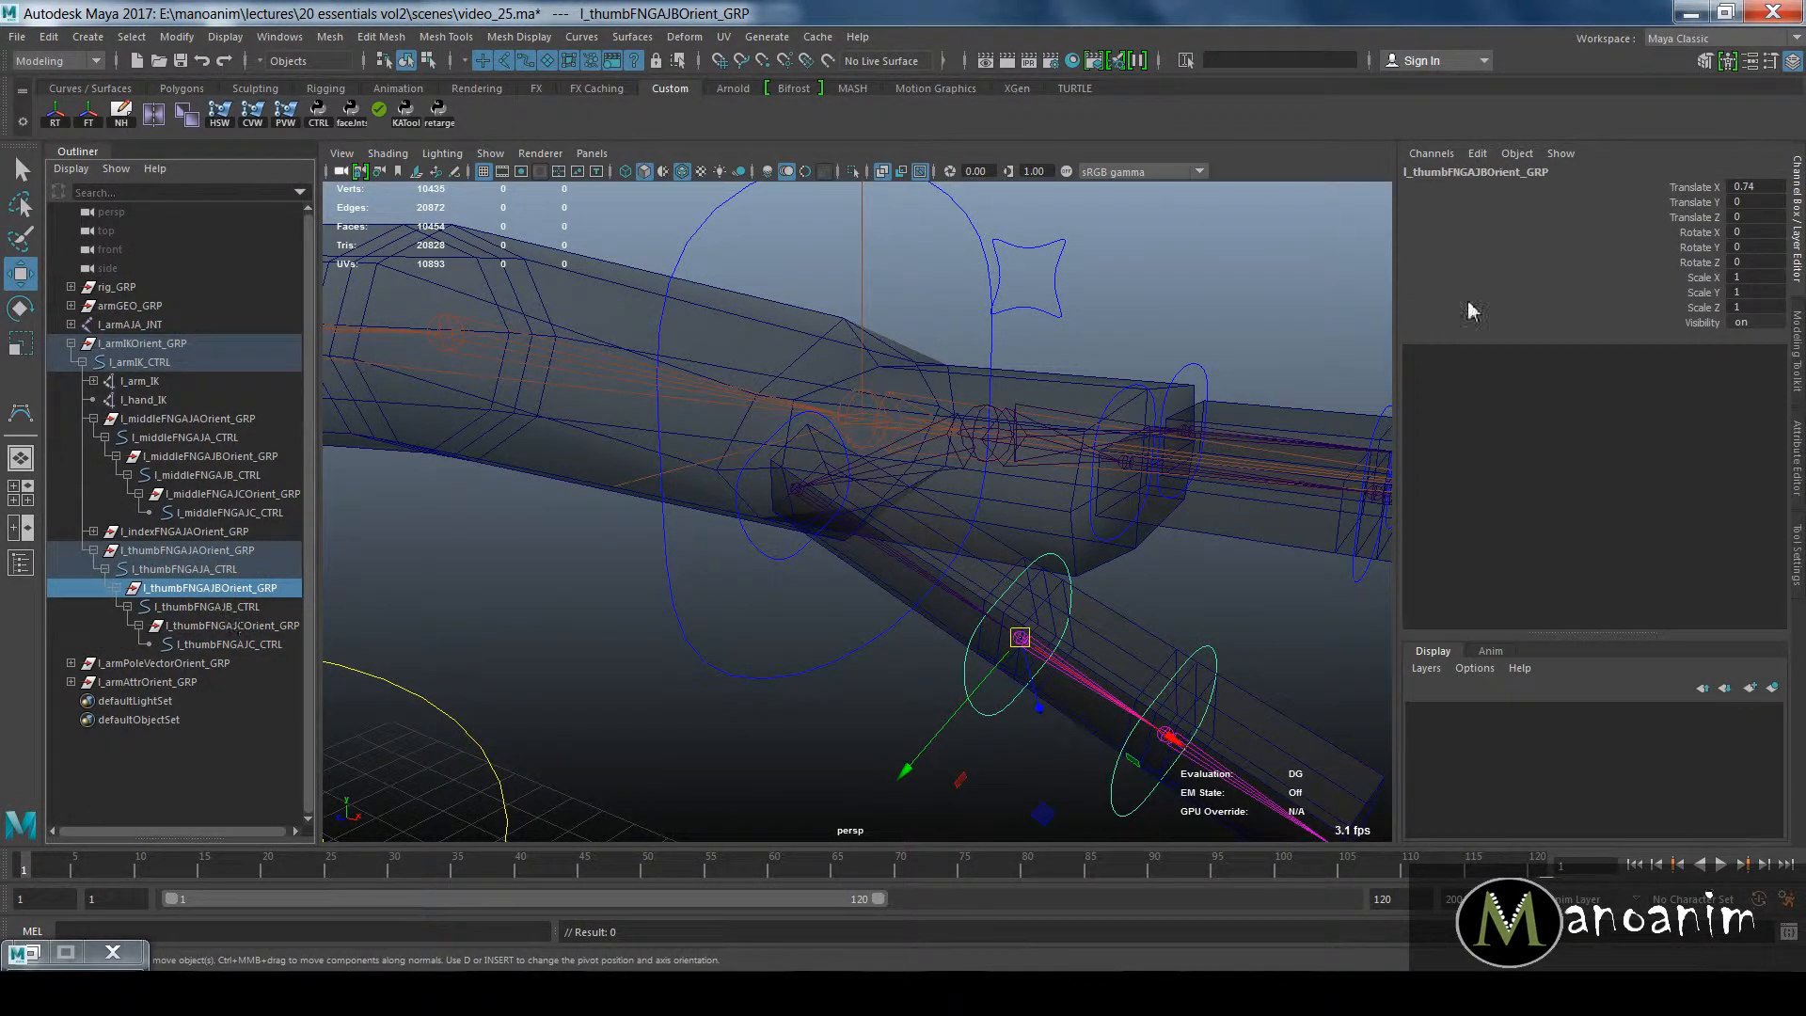
{"action": "left_click", "coordinate": [201, 622], "text": "ctrl"}
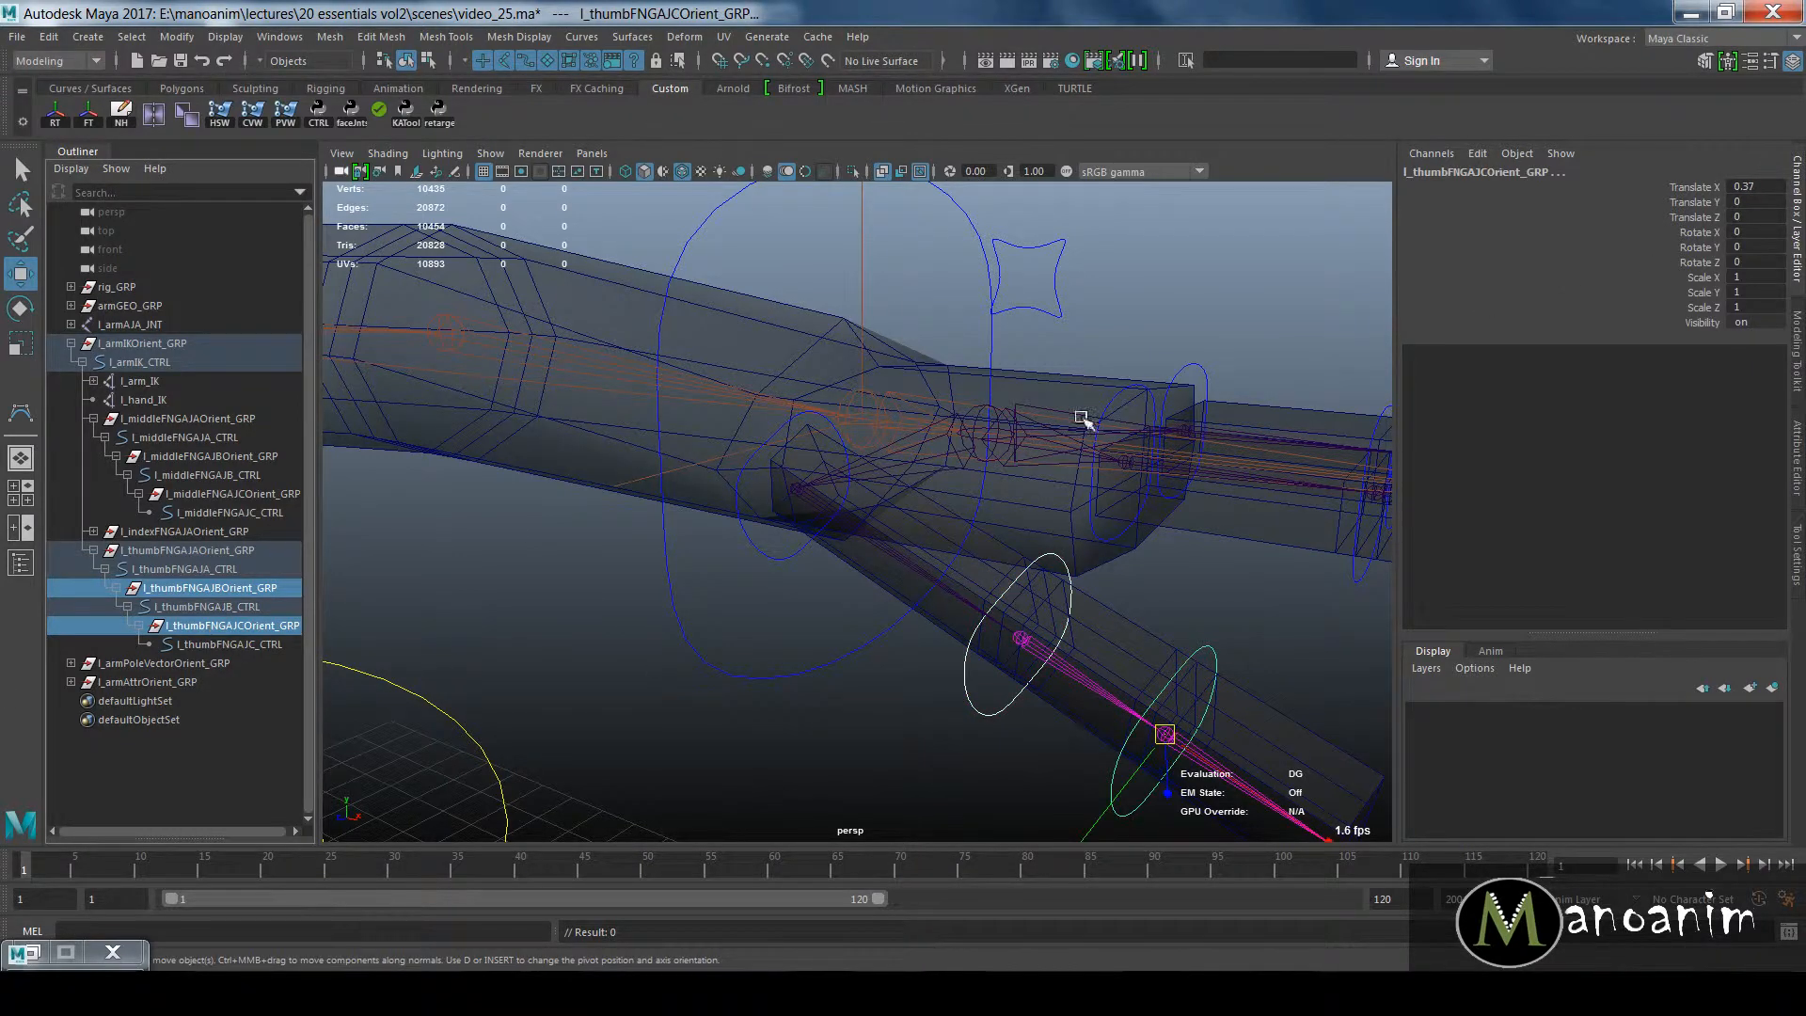
{"action": "left_click", "coordinate": [788, 543]}
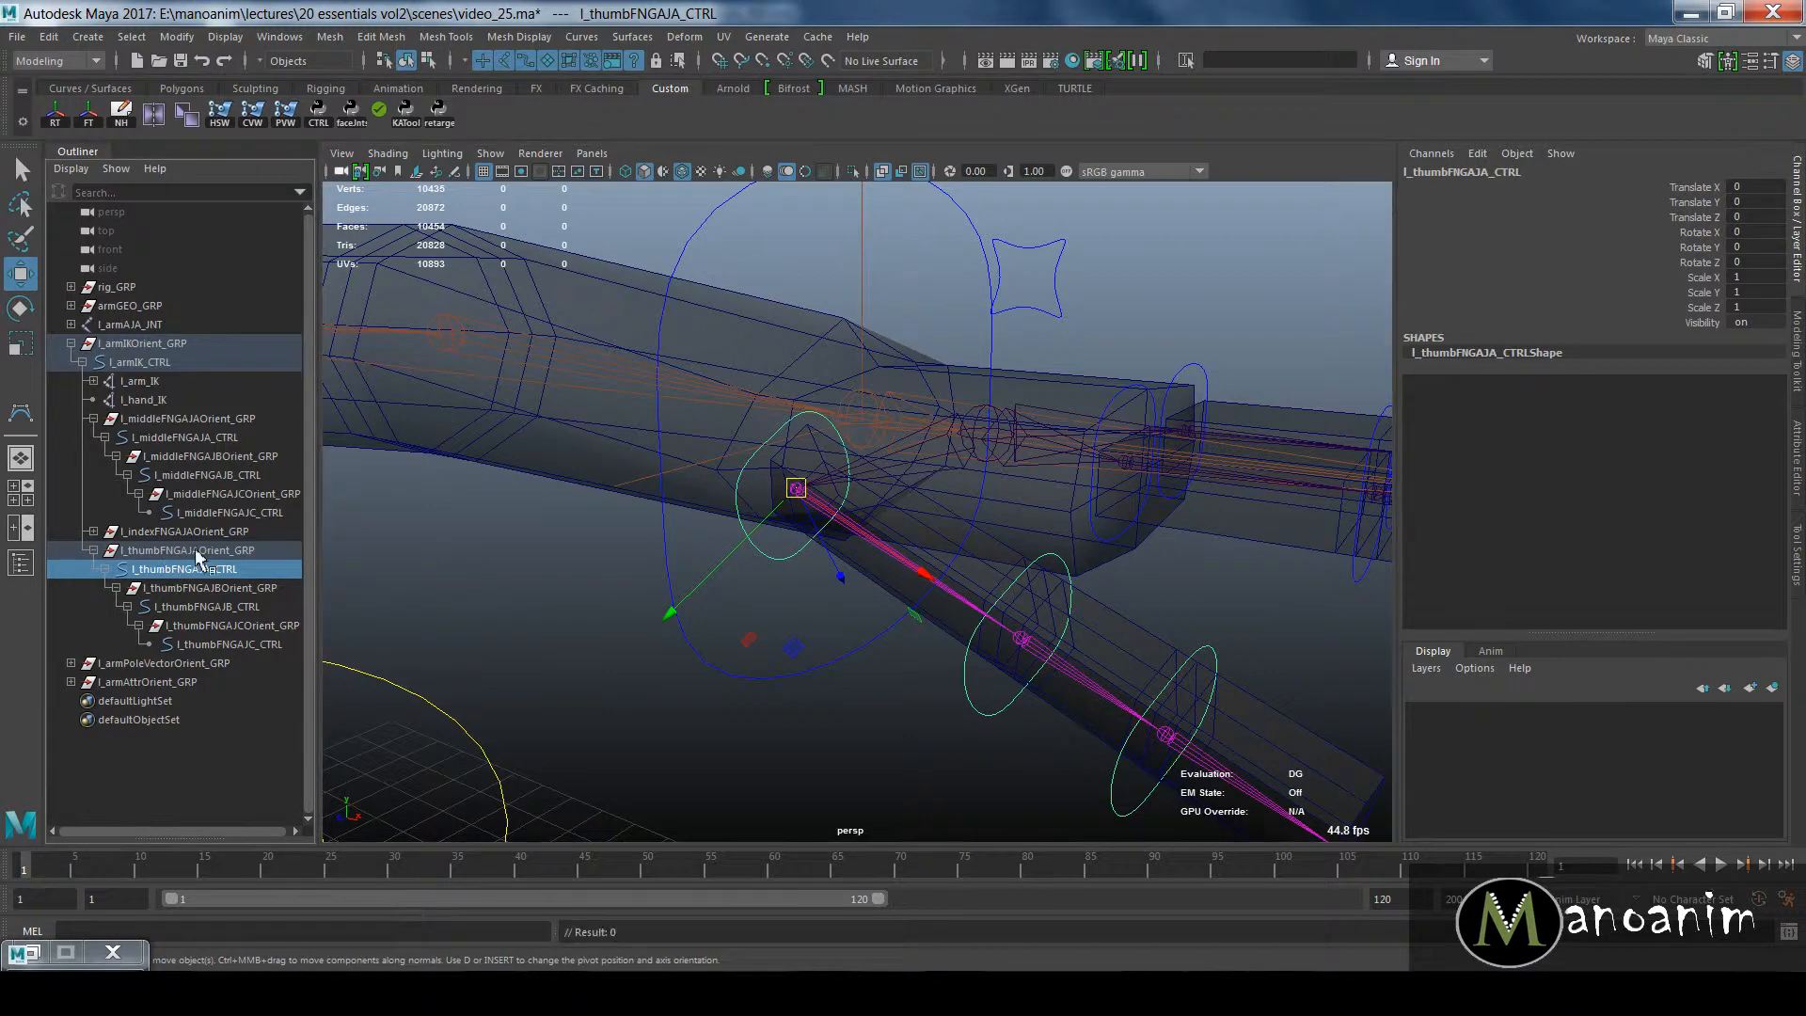
{"action": "left_click", "coordinate": [200, 550]}
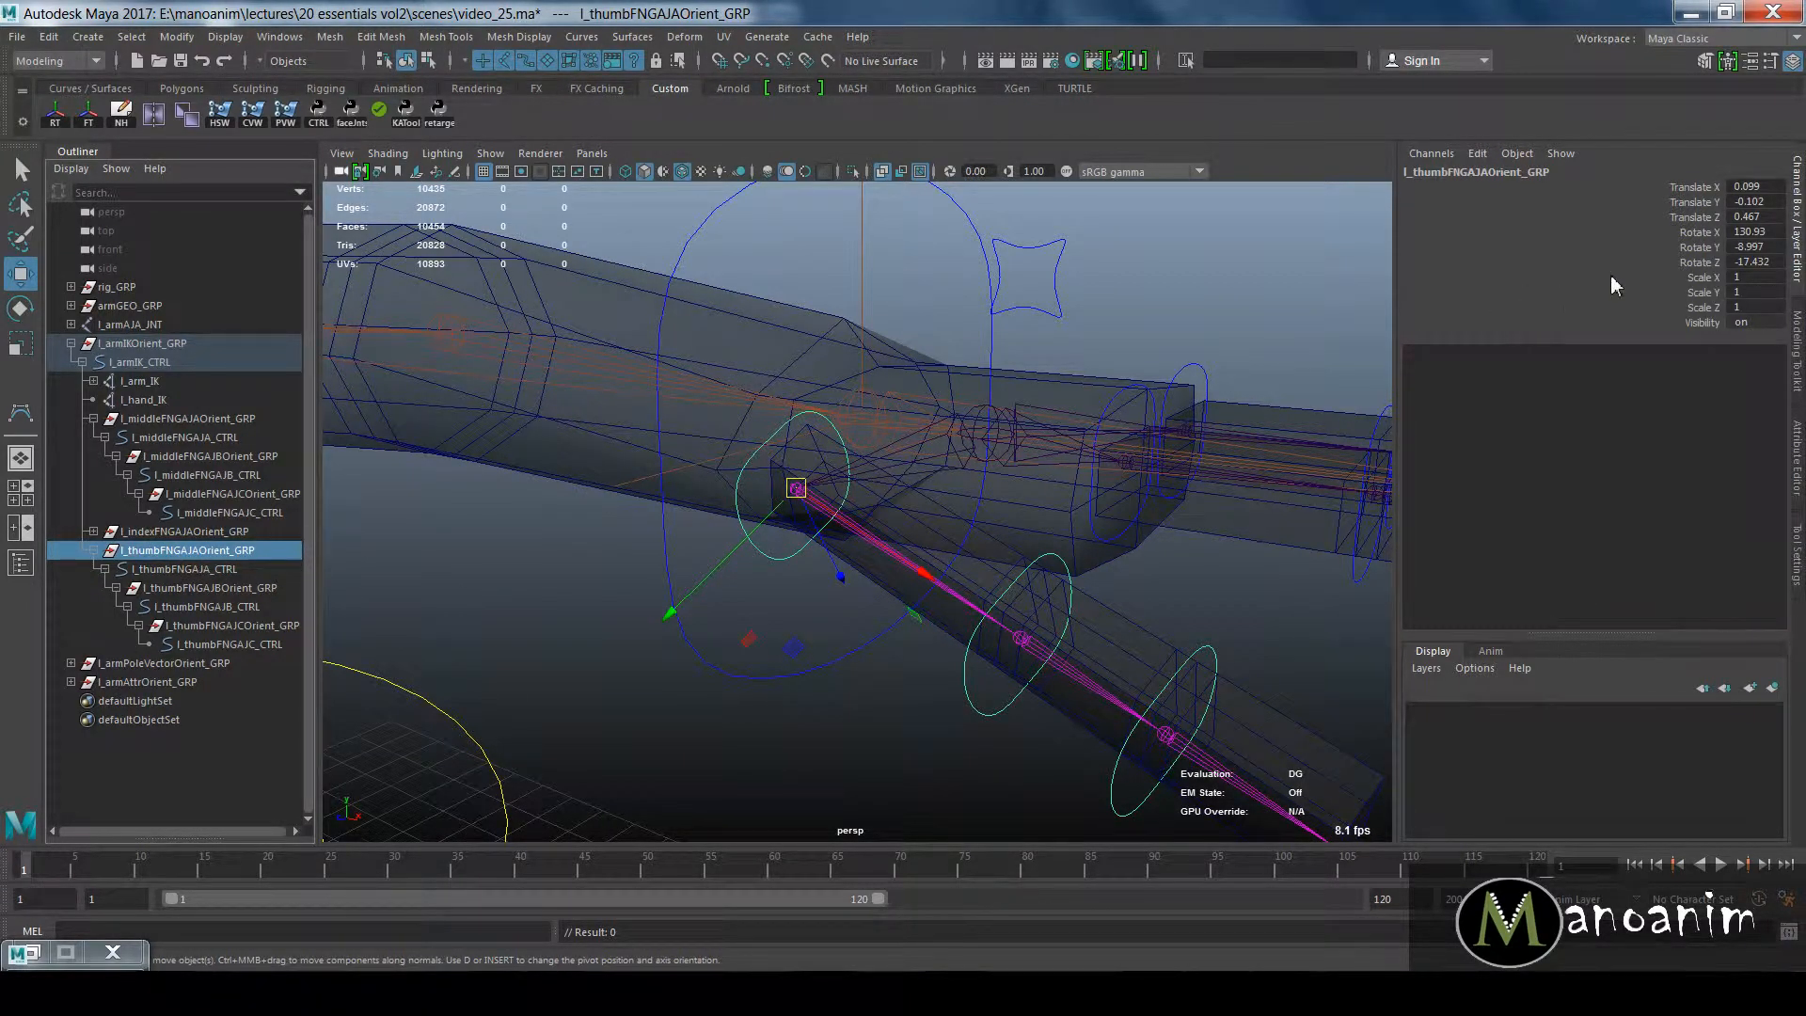
{"action": "left_click_drag", "start_coordinate": [1688, 232], "coordinate": [1681, 262]}
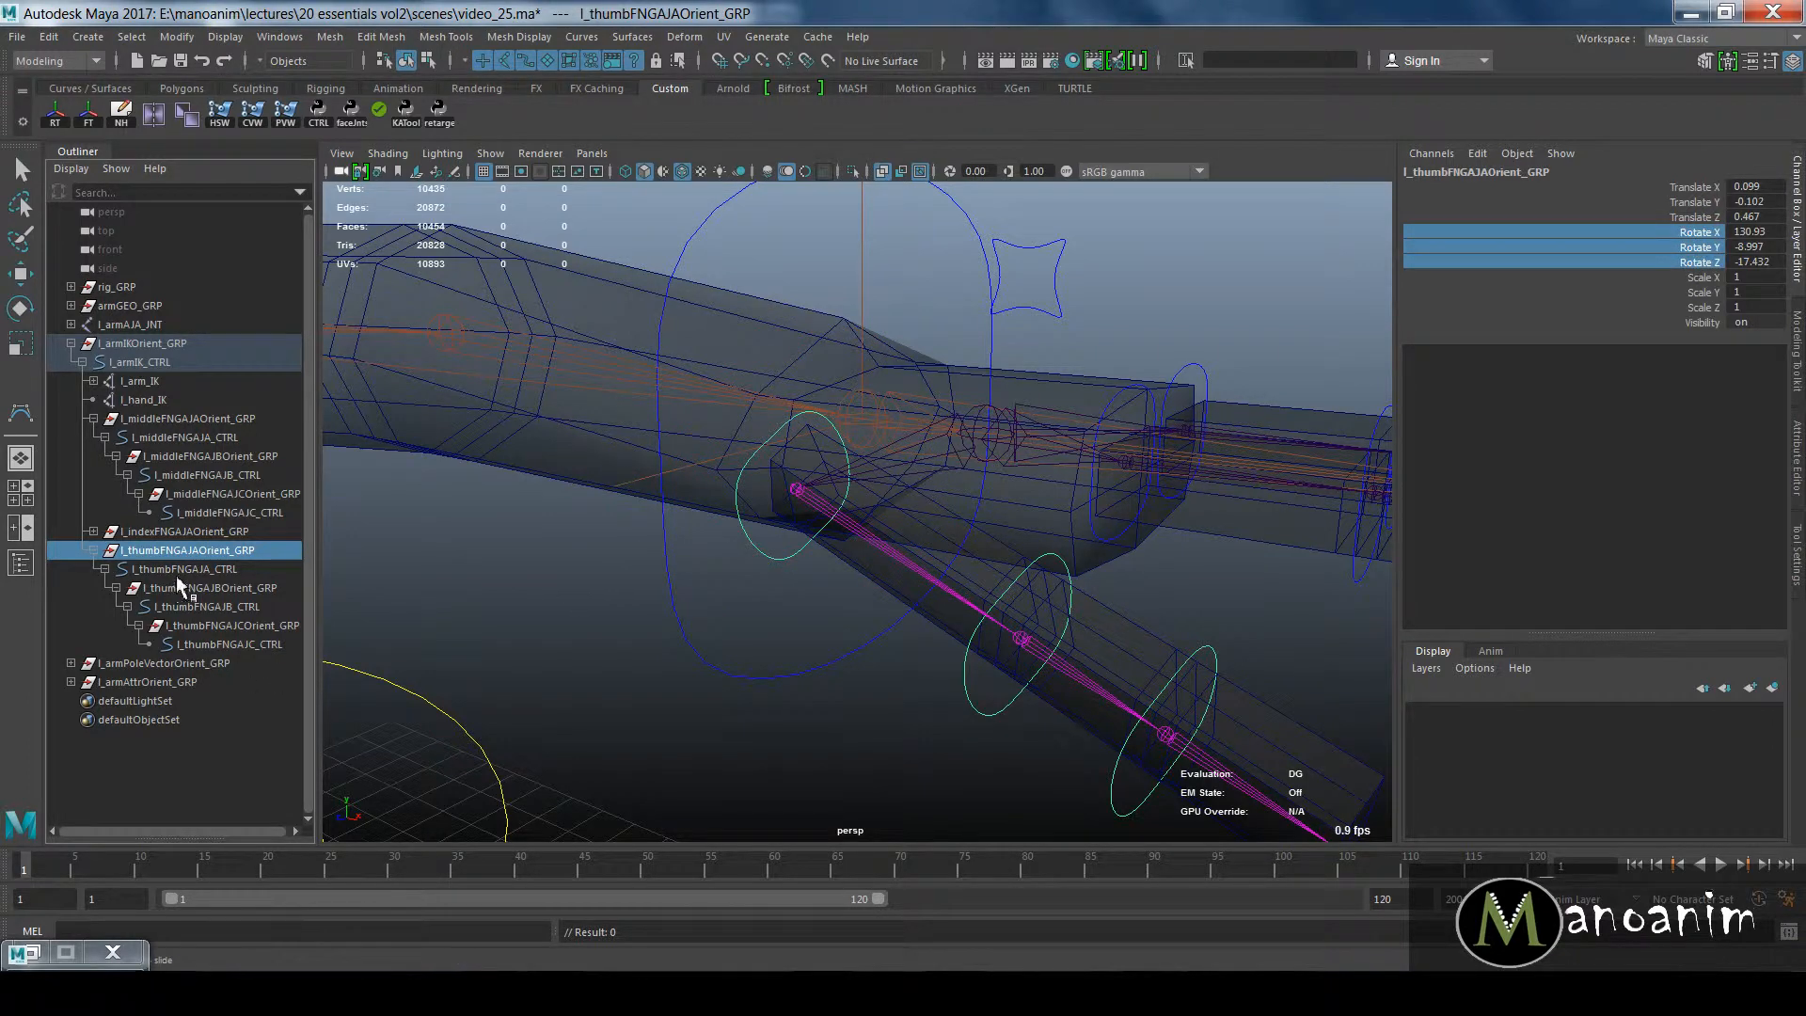
Step: Recheck the rotation channels of the thumb's B and C orient groups against those of l_thumbFNGAJAOrient_GRP and l_thumbFNGAJA_CTRL
{"action": "left_click", "coordinate": [219, 587]}
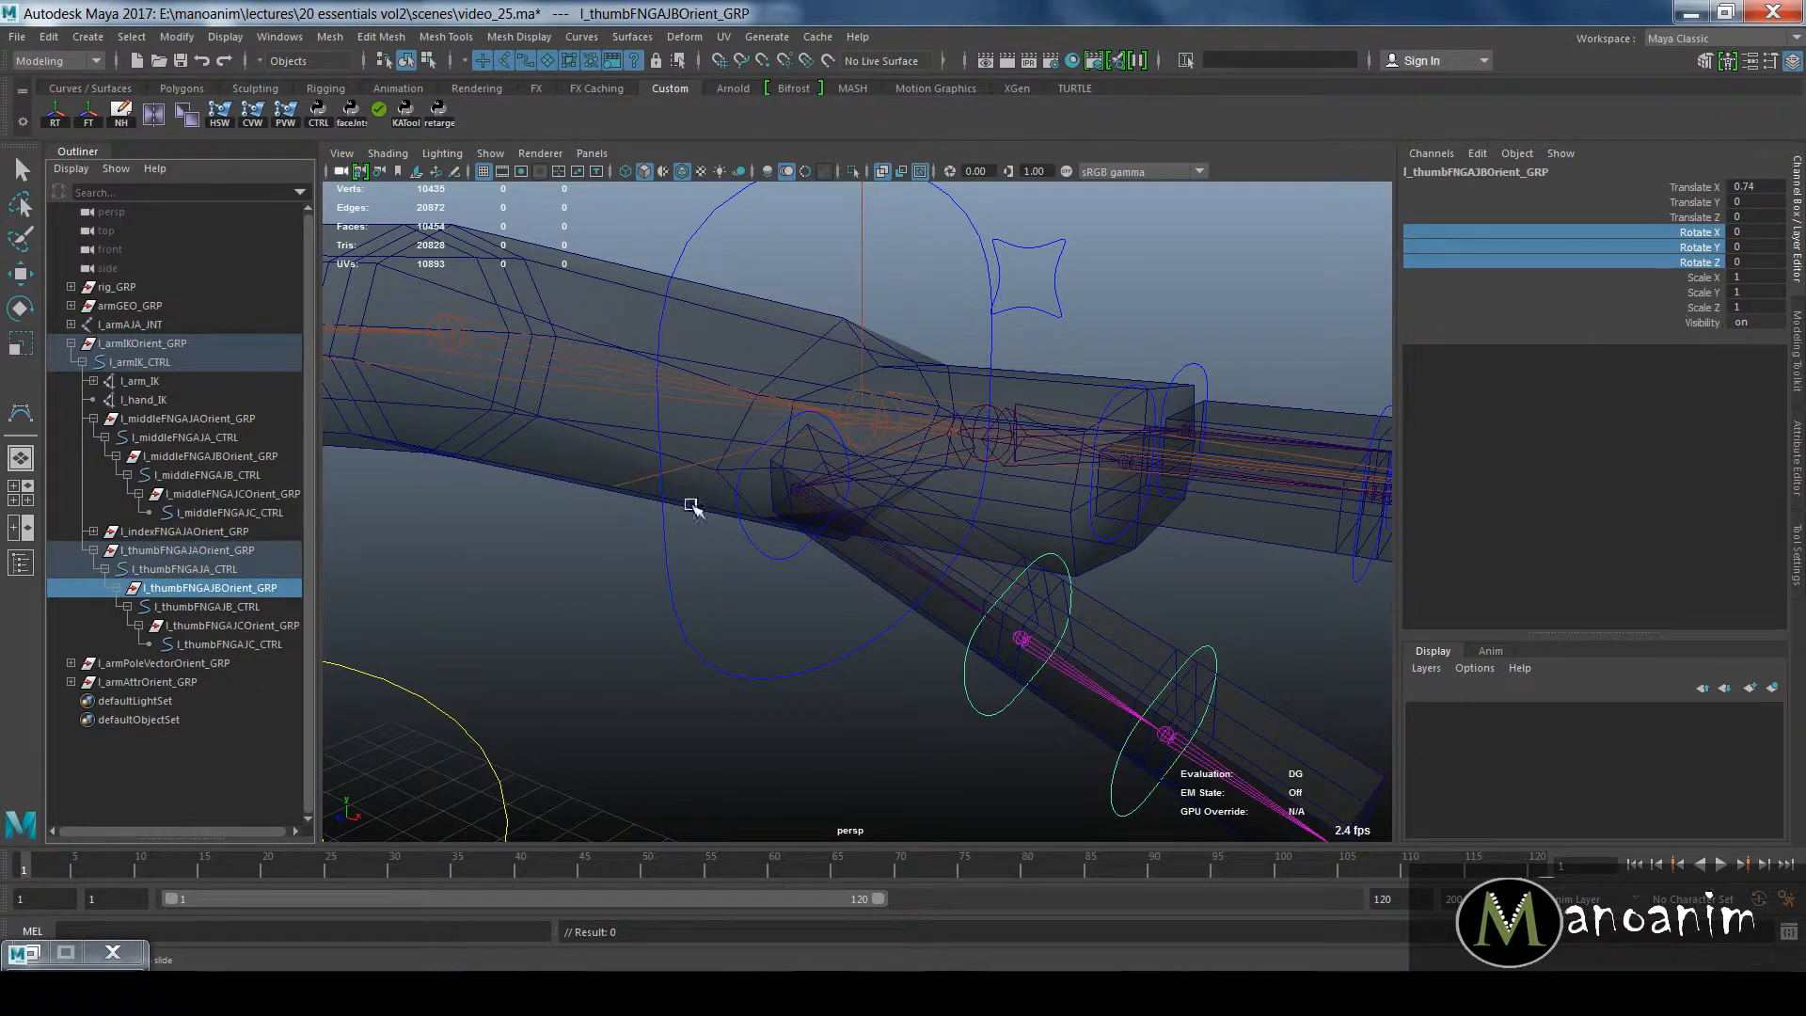
{"action": "left_click", "coordinate": [234, 629], "text": "ctrl"}
{"action": "left_click", "coordinate": [184, 569]}
{"action": "left_click", "coordinate": [202, 552]}
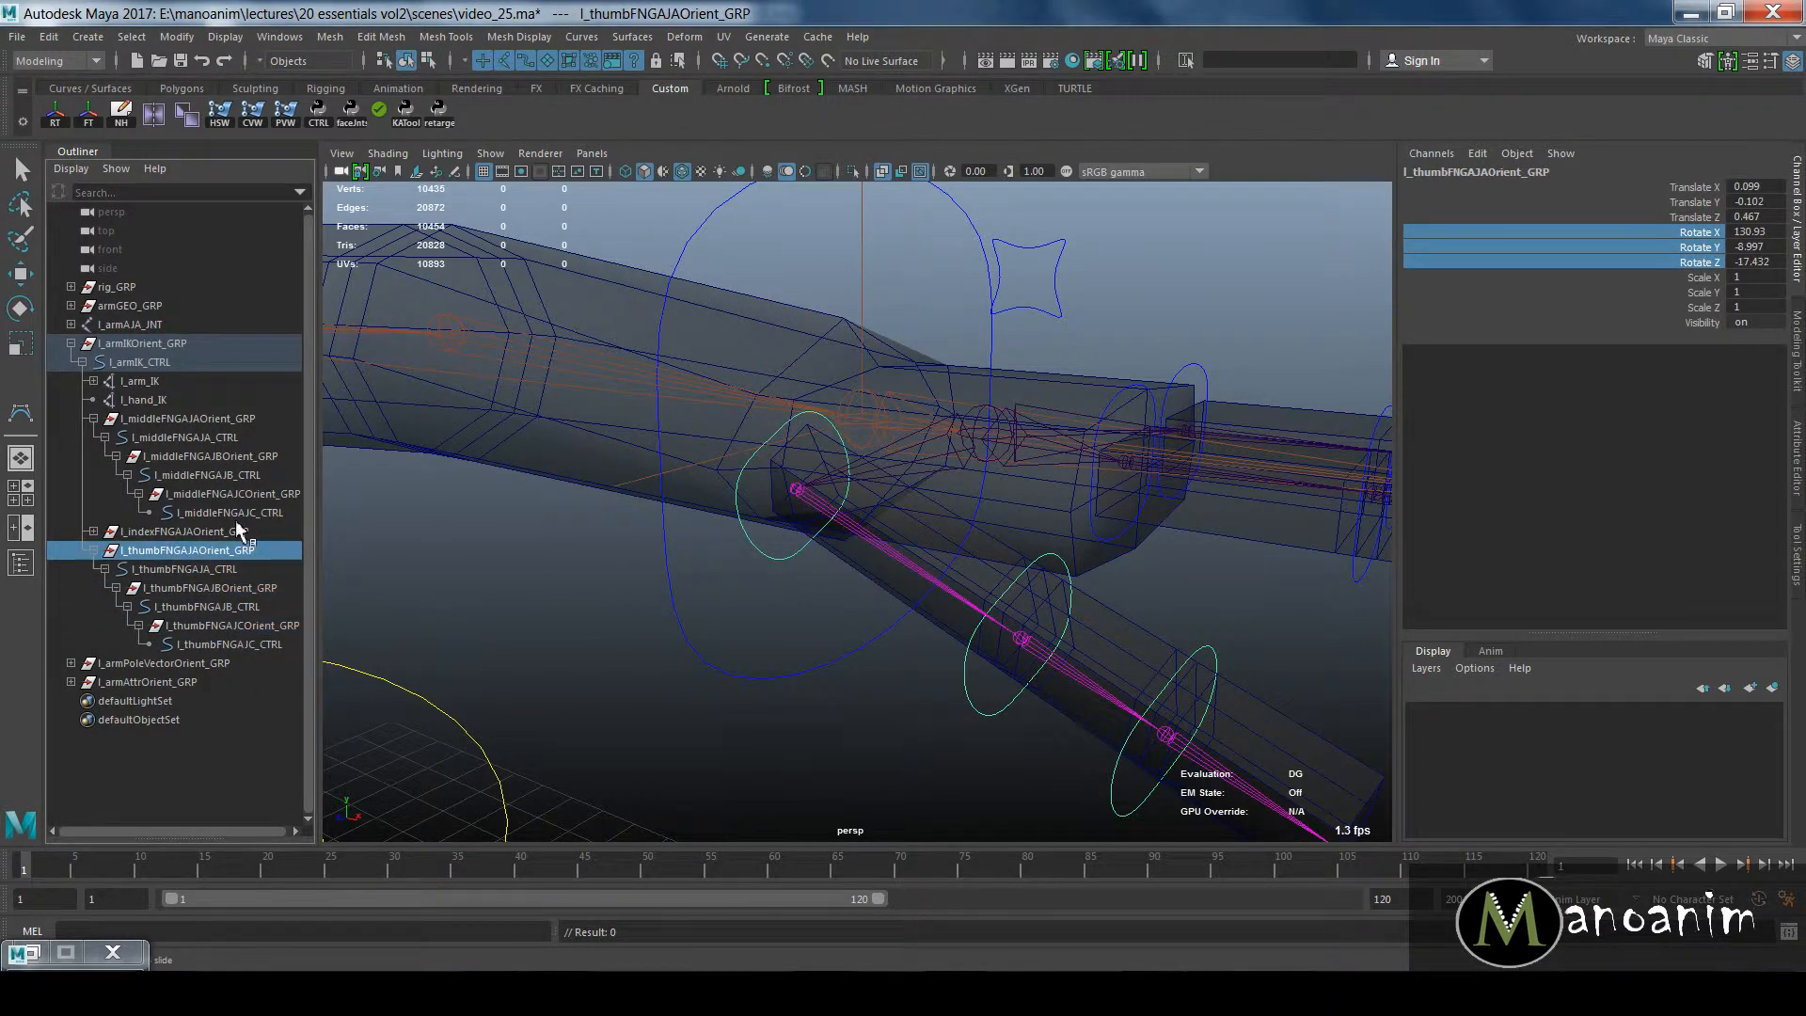
{"action": "key", "text": "e"}
{"action": "left_click", "coordinate": [1698, 263]}
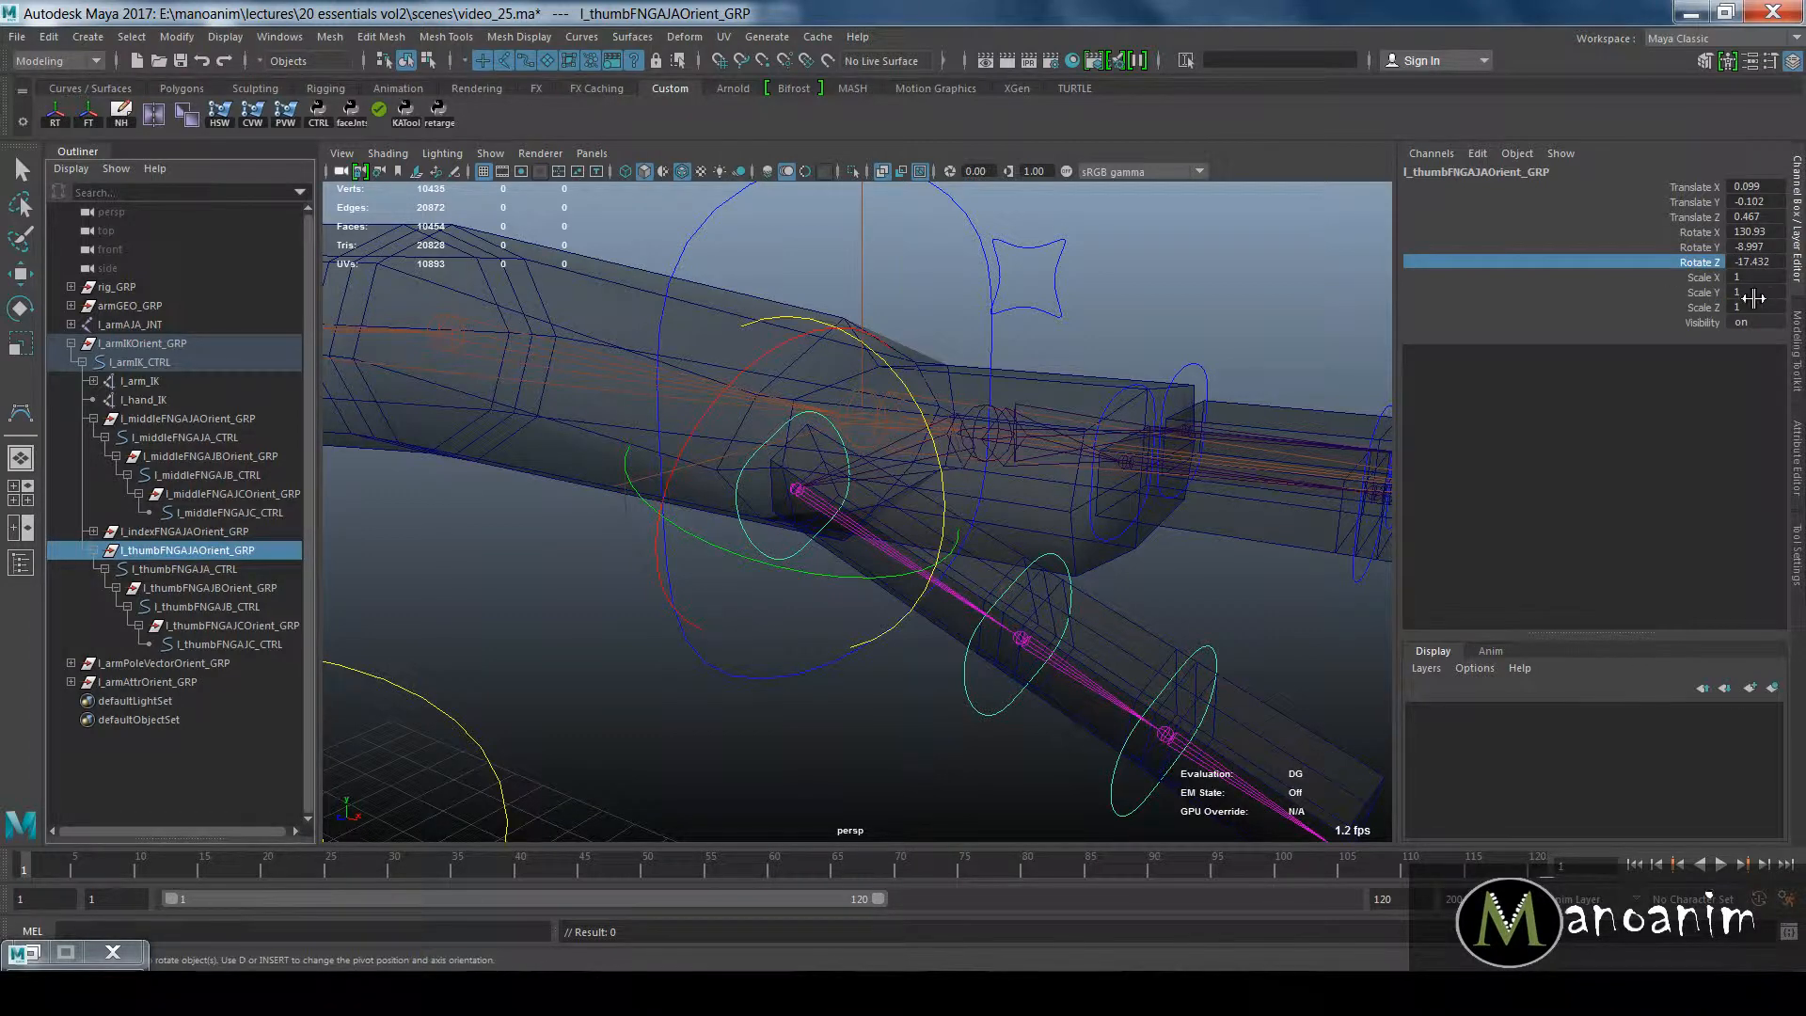
{"action": "left_click", "coordinate": [213, 574]}
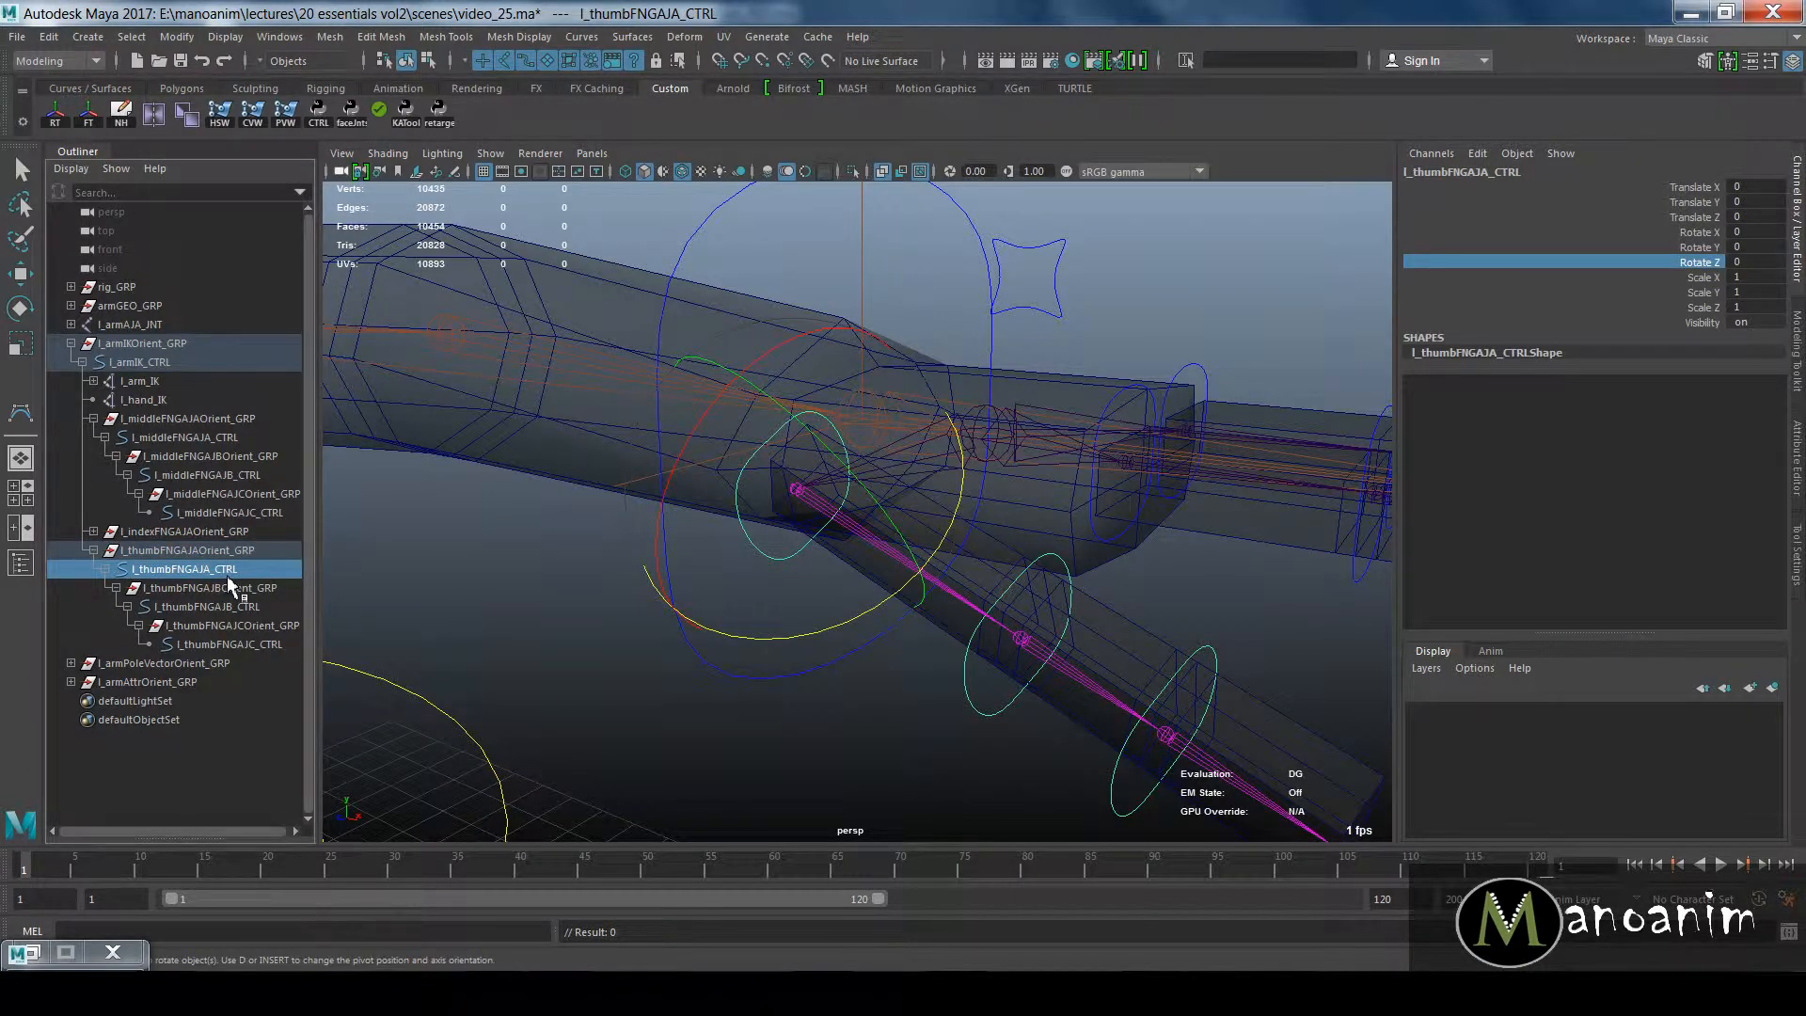
Step: Duplicate l_thumbFNGAJAOrient_GRP and delete the control hierarchy inside the duplicate, leaving it as an empty group
{"action": "left_click", "coordinate": [245, 551]}
{"action": "key", "text": "ctrl+d"}
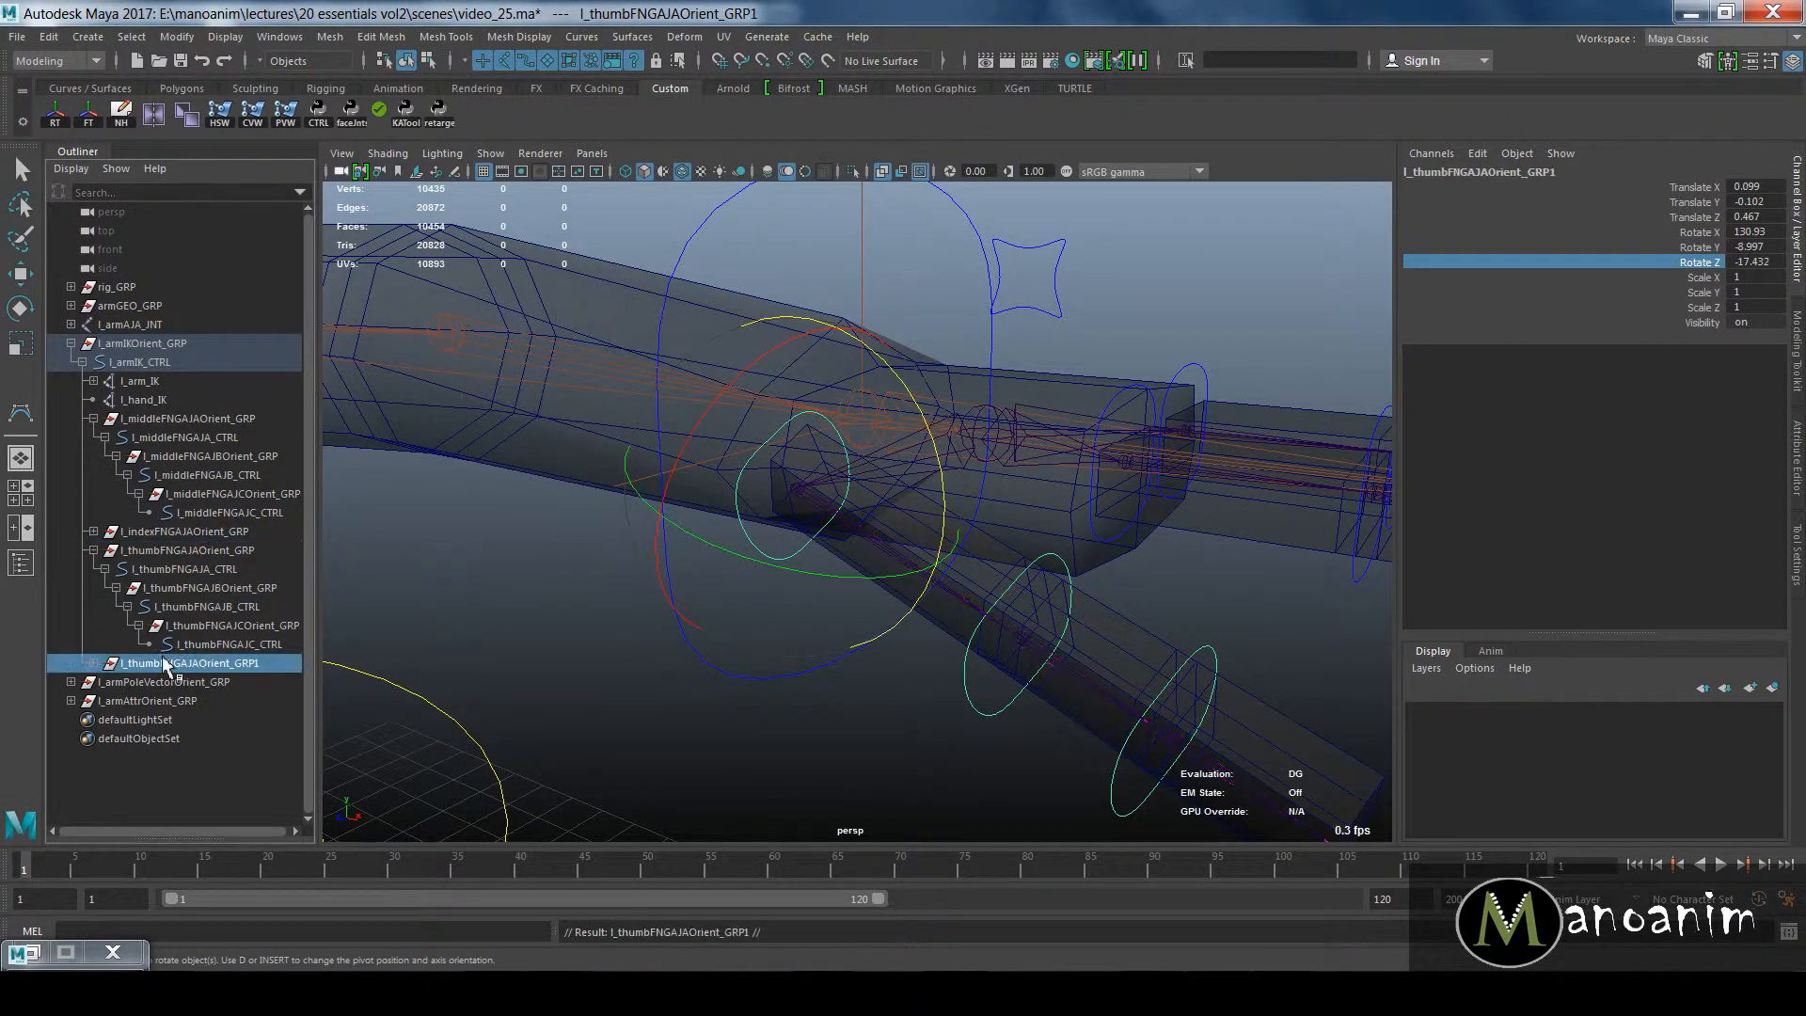
{"action": "left_click", "coordinate": [93, 664]}
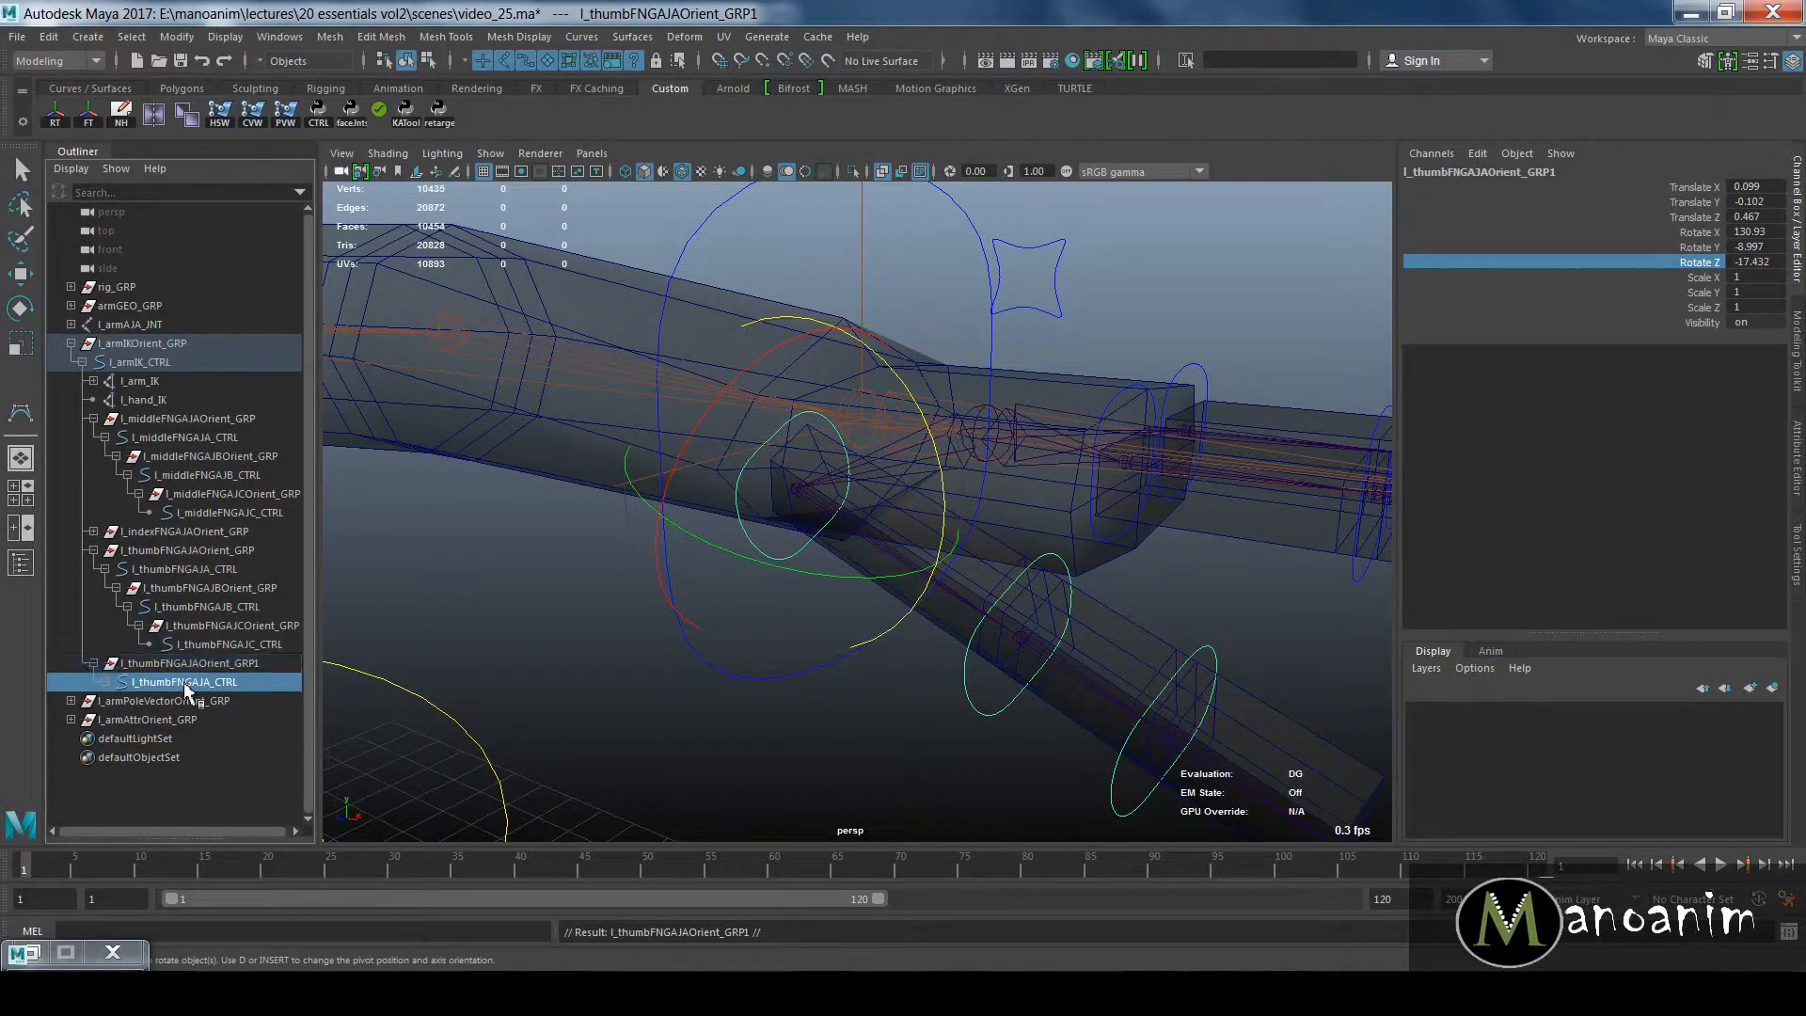
{"action": "left_click", "coordinate": [183, 681]}
{"action": "key", "text": "Delete"}
{"action": "key", "text": "w"}
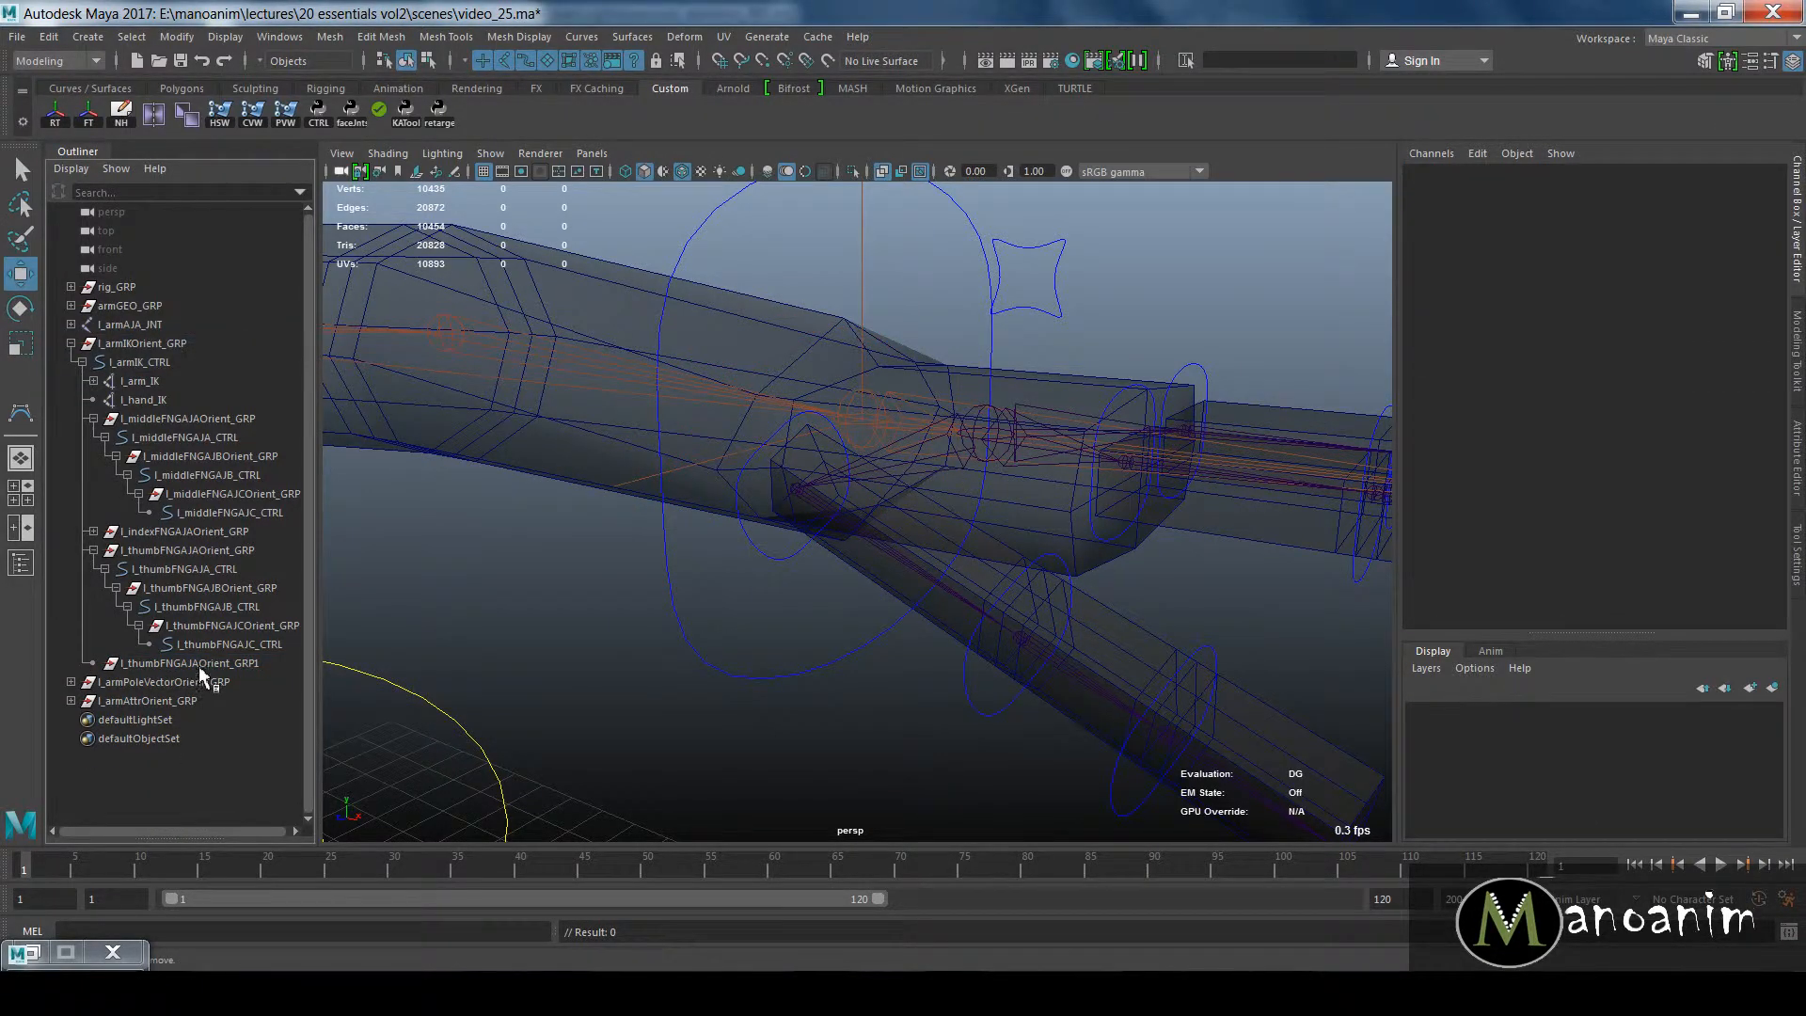
Step: Rename the empty duplicate group to l_thumbFNGAJAModify_GRP
{"action": "left_click", "coordinate": [200, 663]}
{"action": "double_click", "coordinate": [236, 664]}
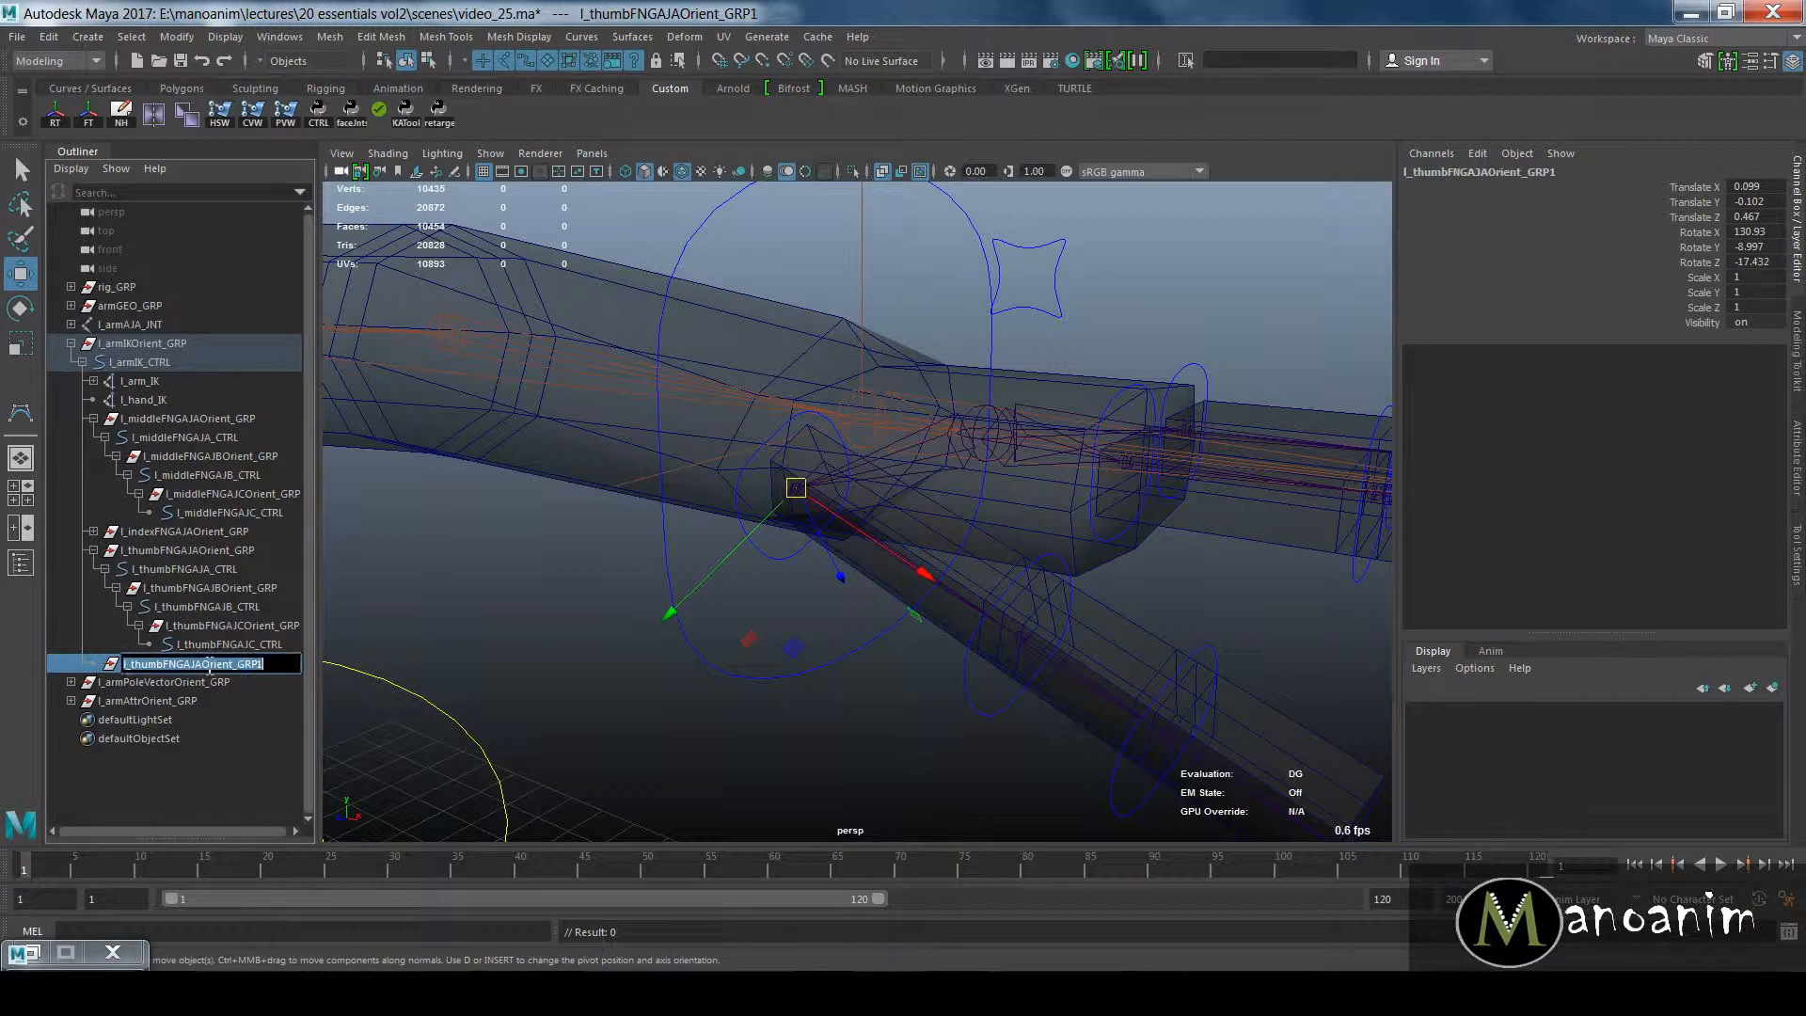
{"action": "left_click_drag", "start_coordinate": [200, 664], "coordinate": [360, 668]}
{"action": "type", "text": "Mo"}
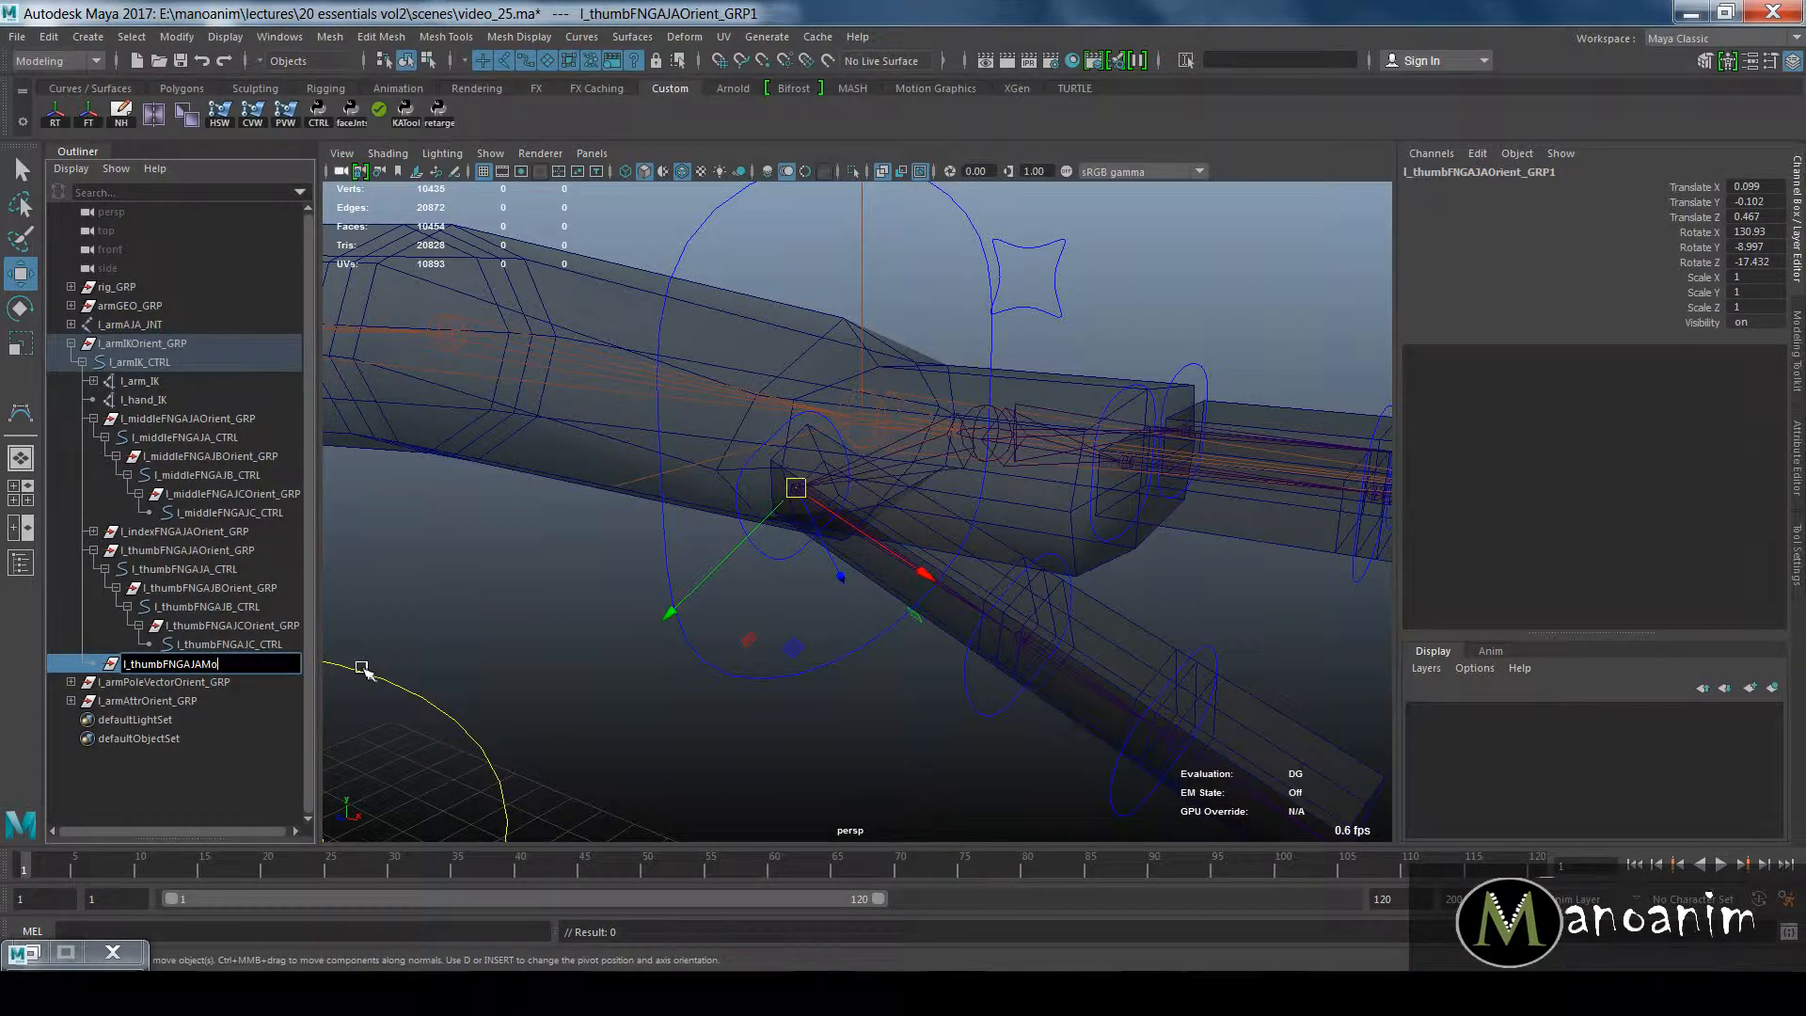
{"action": "type", "text": "dify_GRP"}
{"action": "key", "text": "Return"}
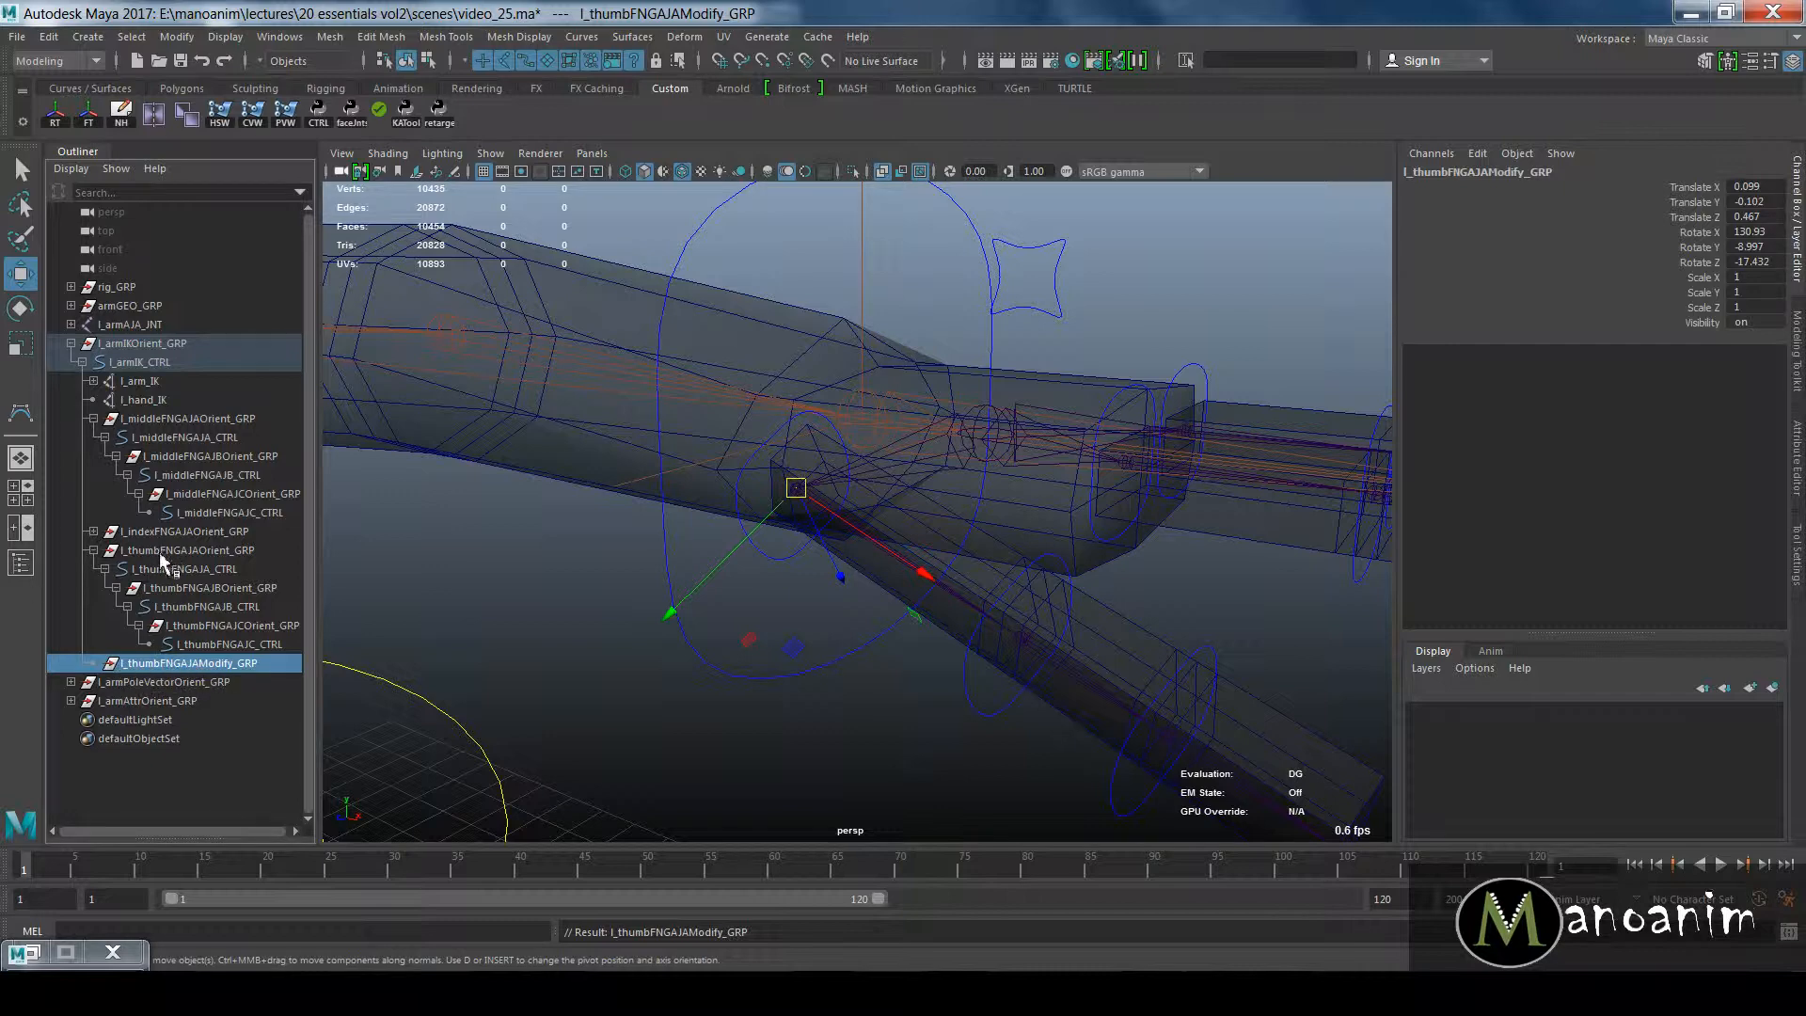
Step: Parent l_thumbFNGAJAModify_GRP under l_thumbFNGAJAOrient_GRP and compare the transform channels of both groups
{"action": "left_click", "coordinate": [188, 553]}
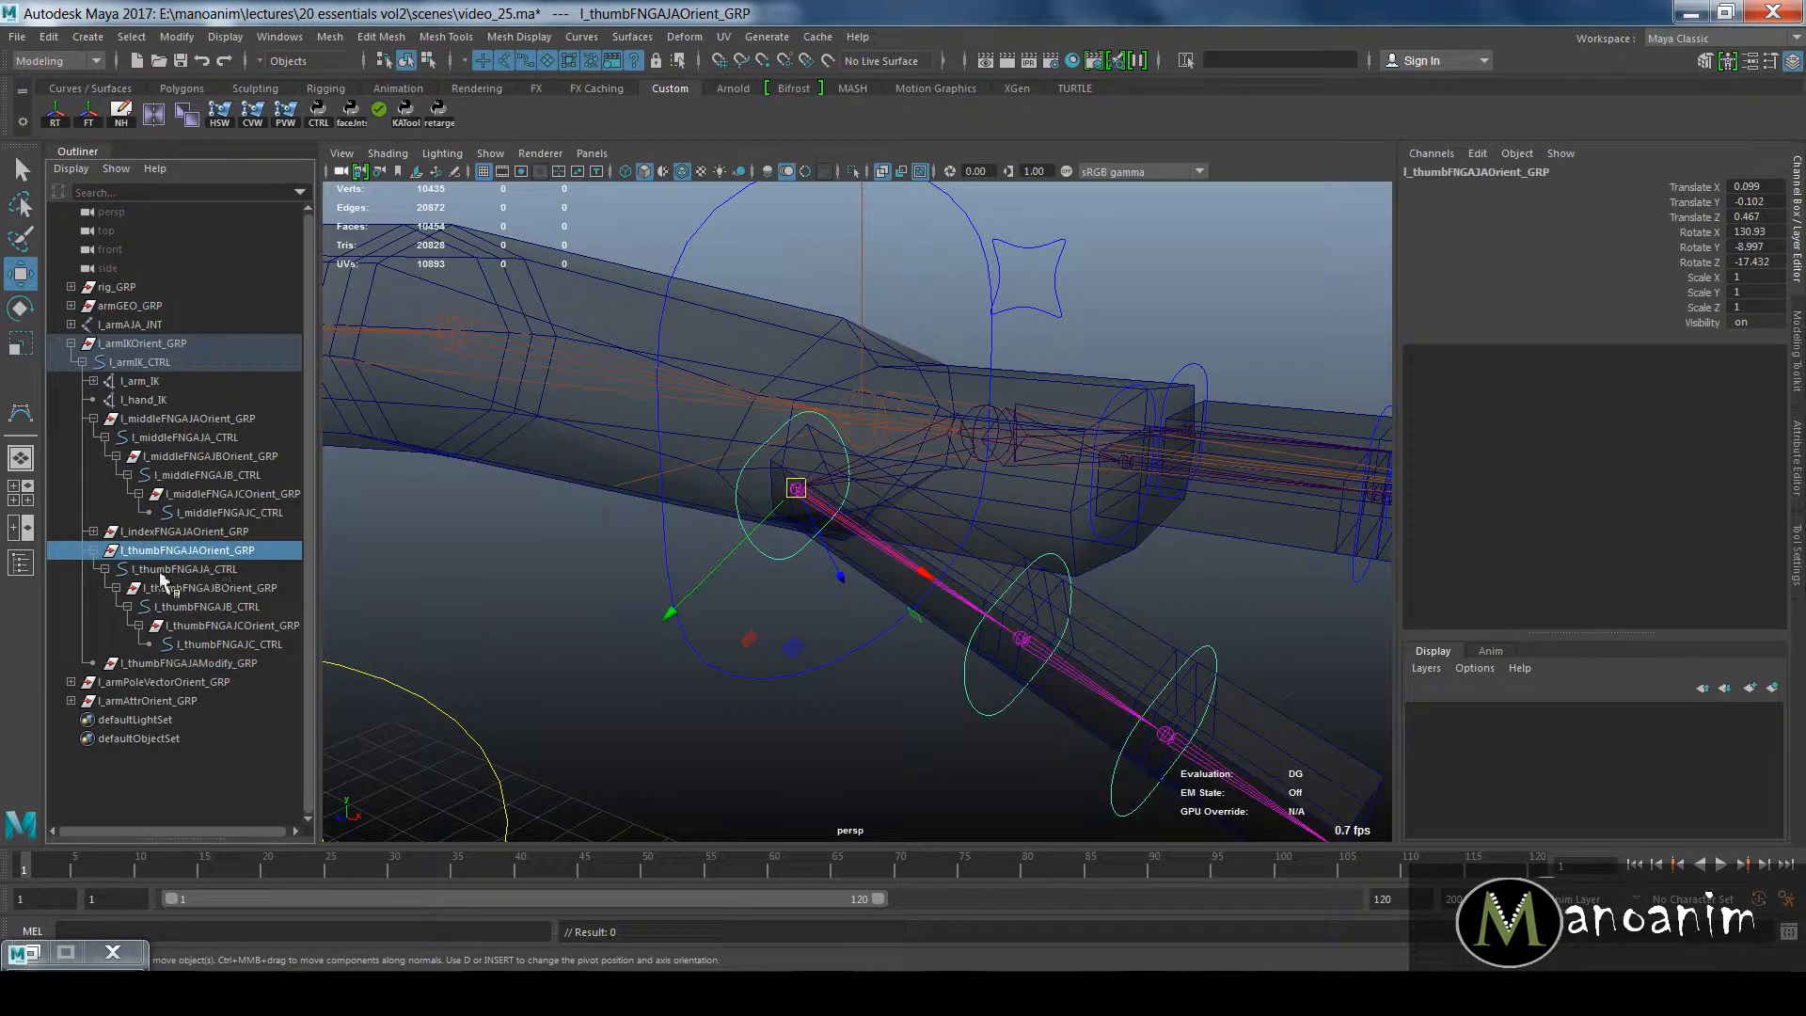
{"action": "left_click", "coordinate": [141, 363]}
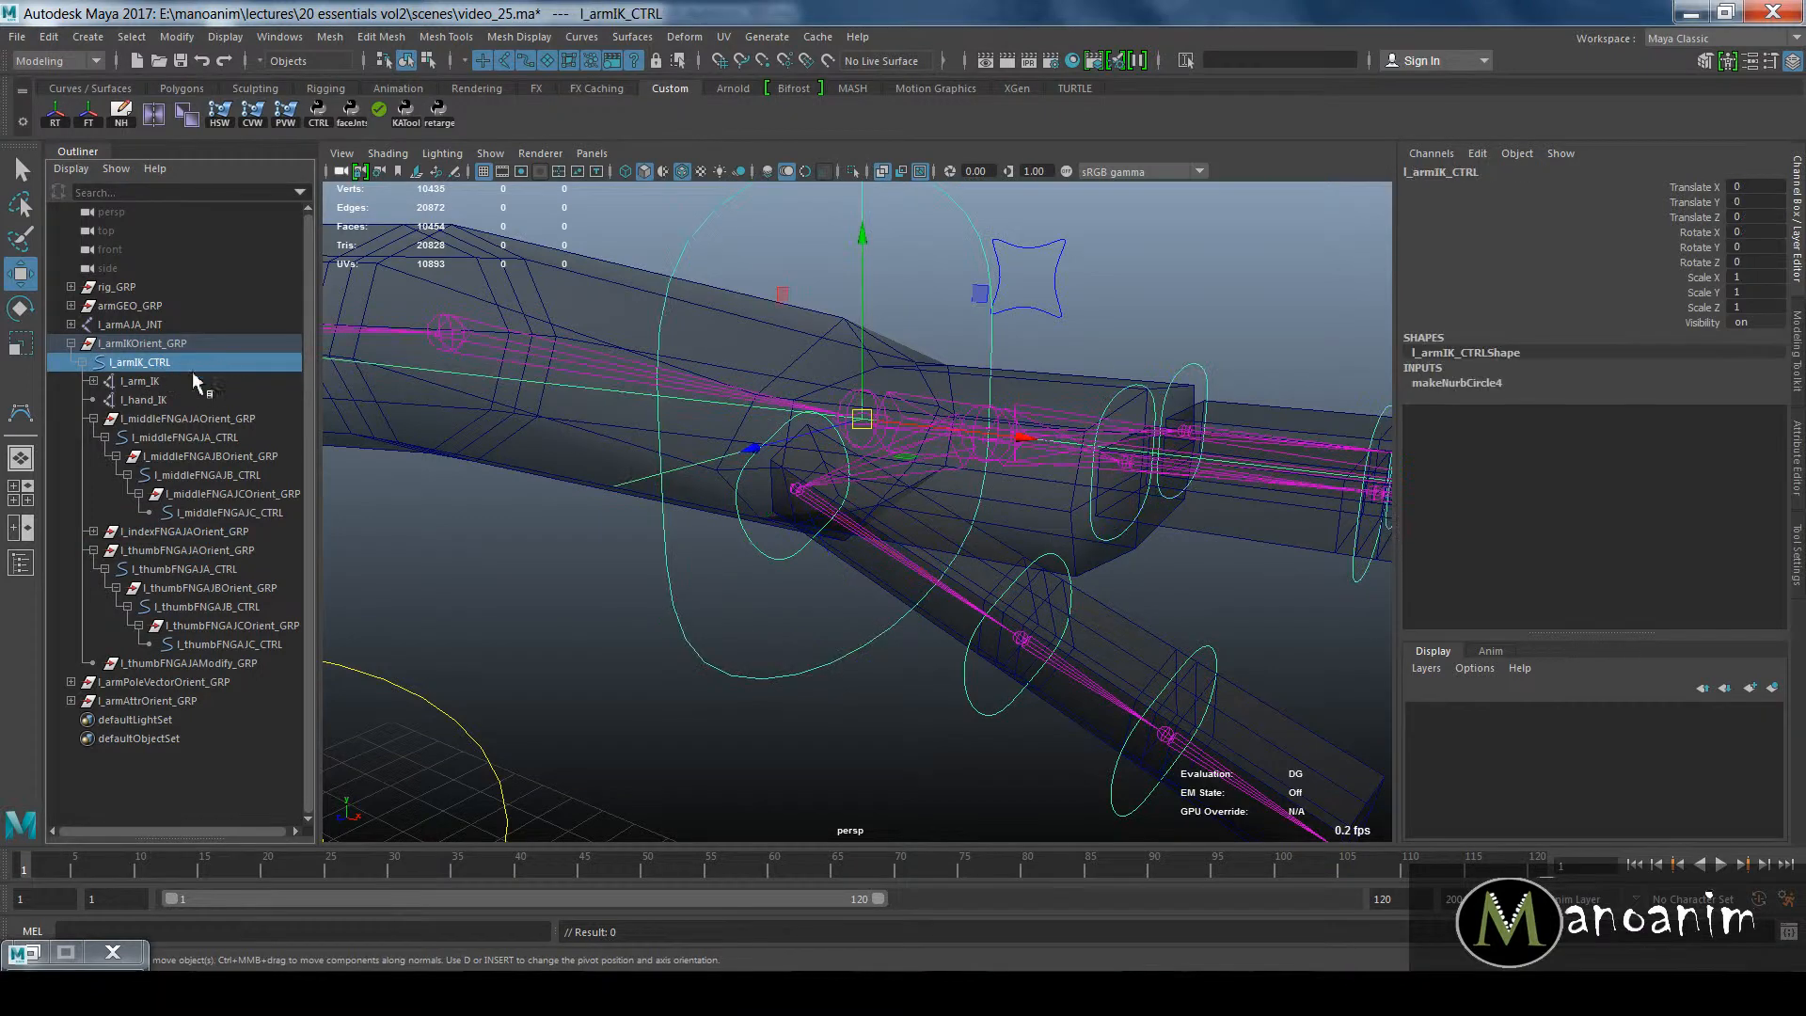
{"action": "left_click", "coordinate": [193, 663]}
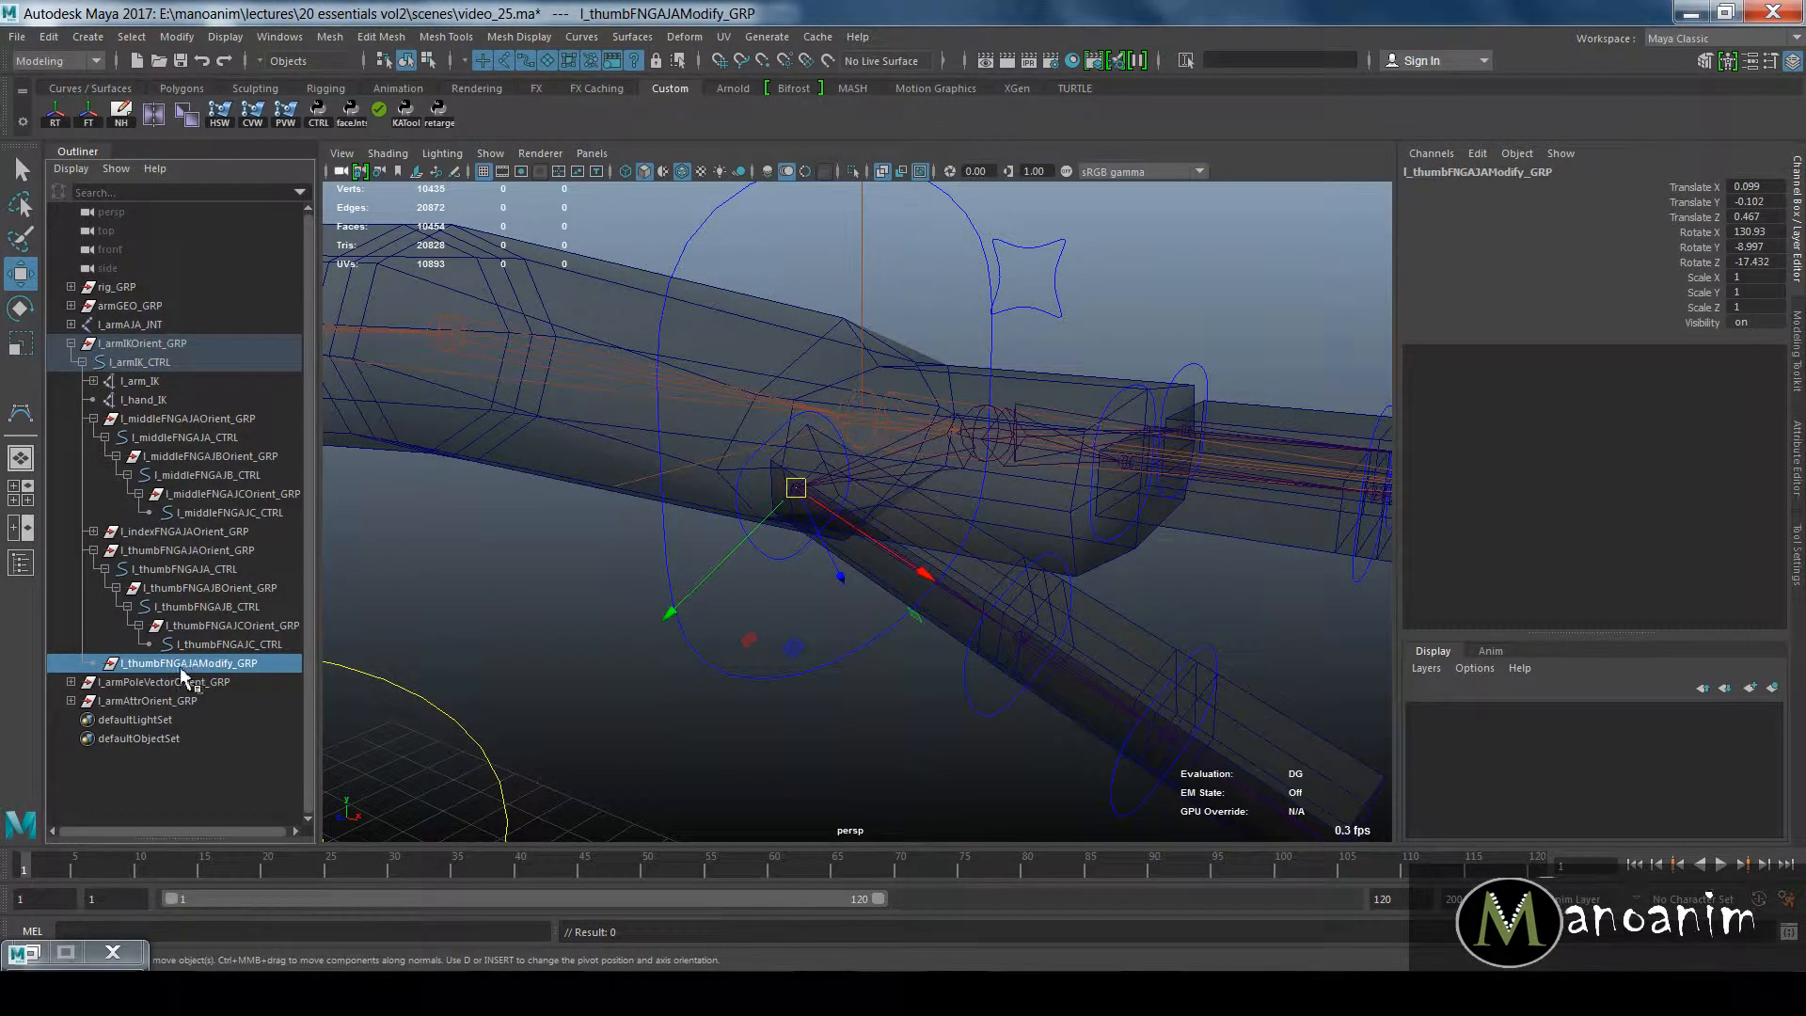
{"action": "middle_click_drag", "start_coordinate": [179, 666], "coordinate": [203, 550]}
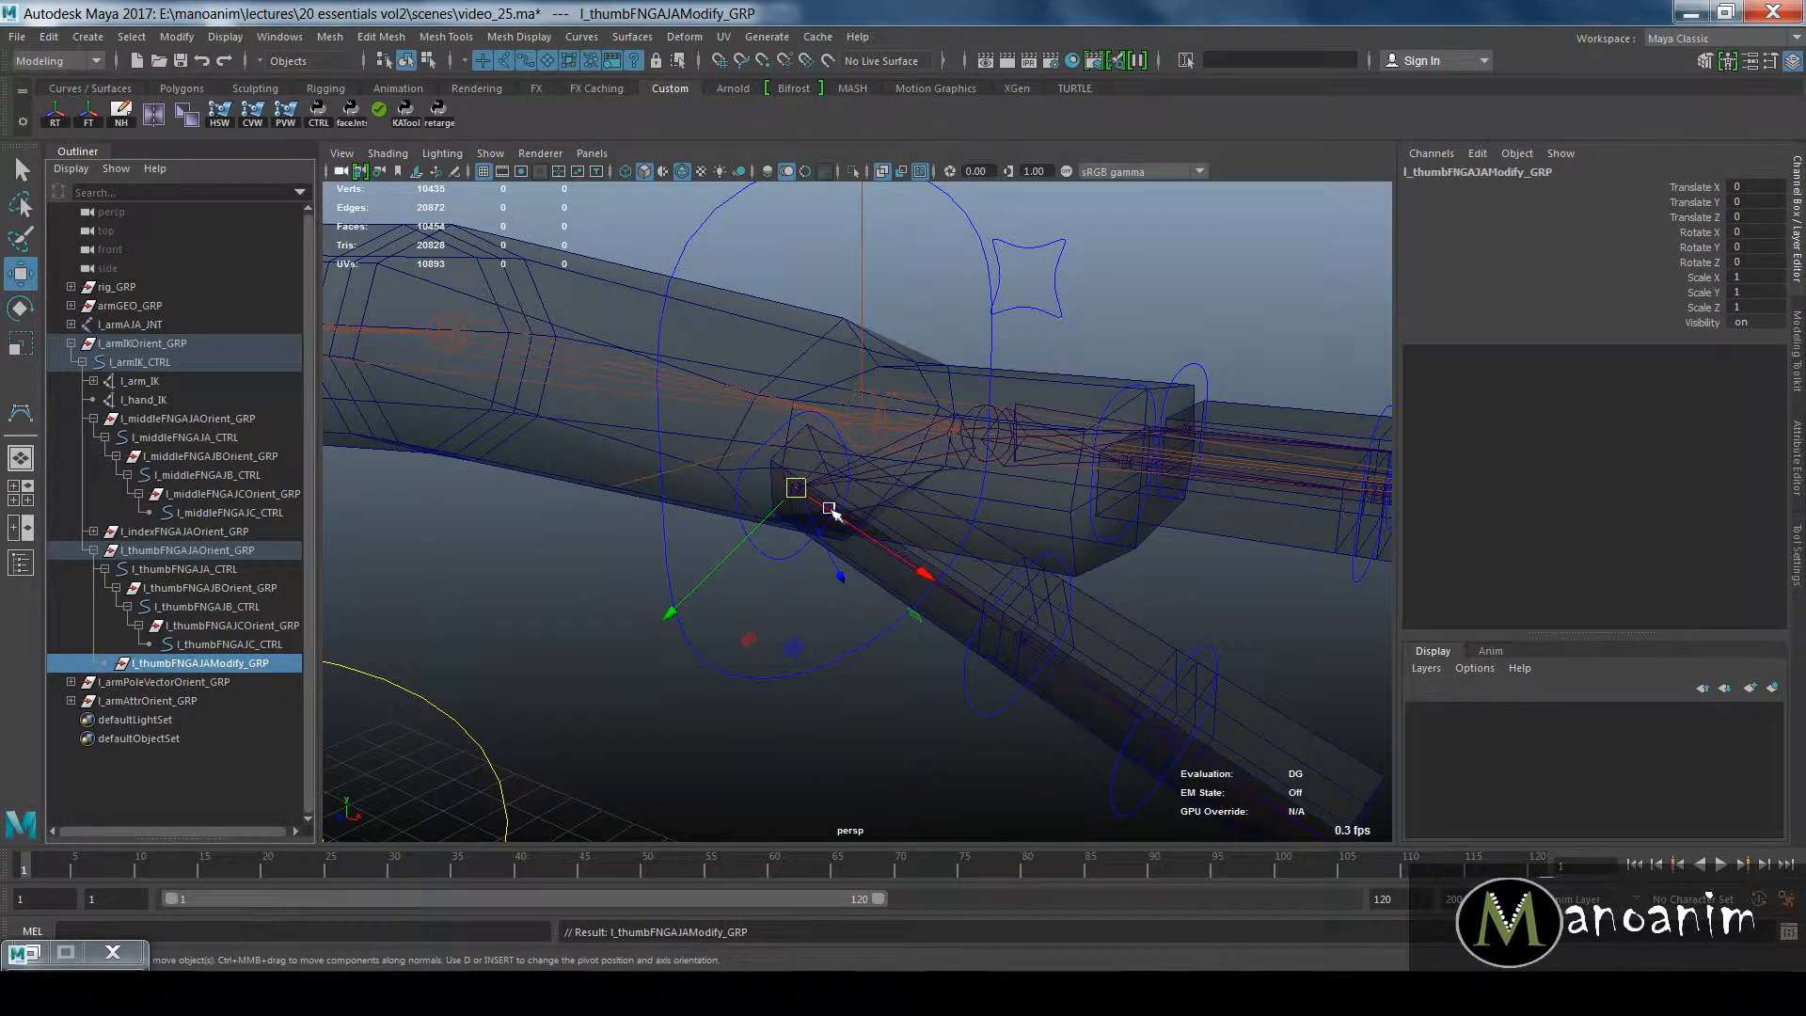
{"action": "left_click_drag", "start_coordinate": [1705, 187], "coordinate": [1707, 329]}
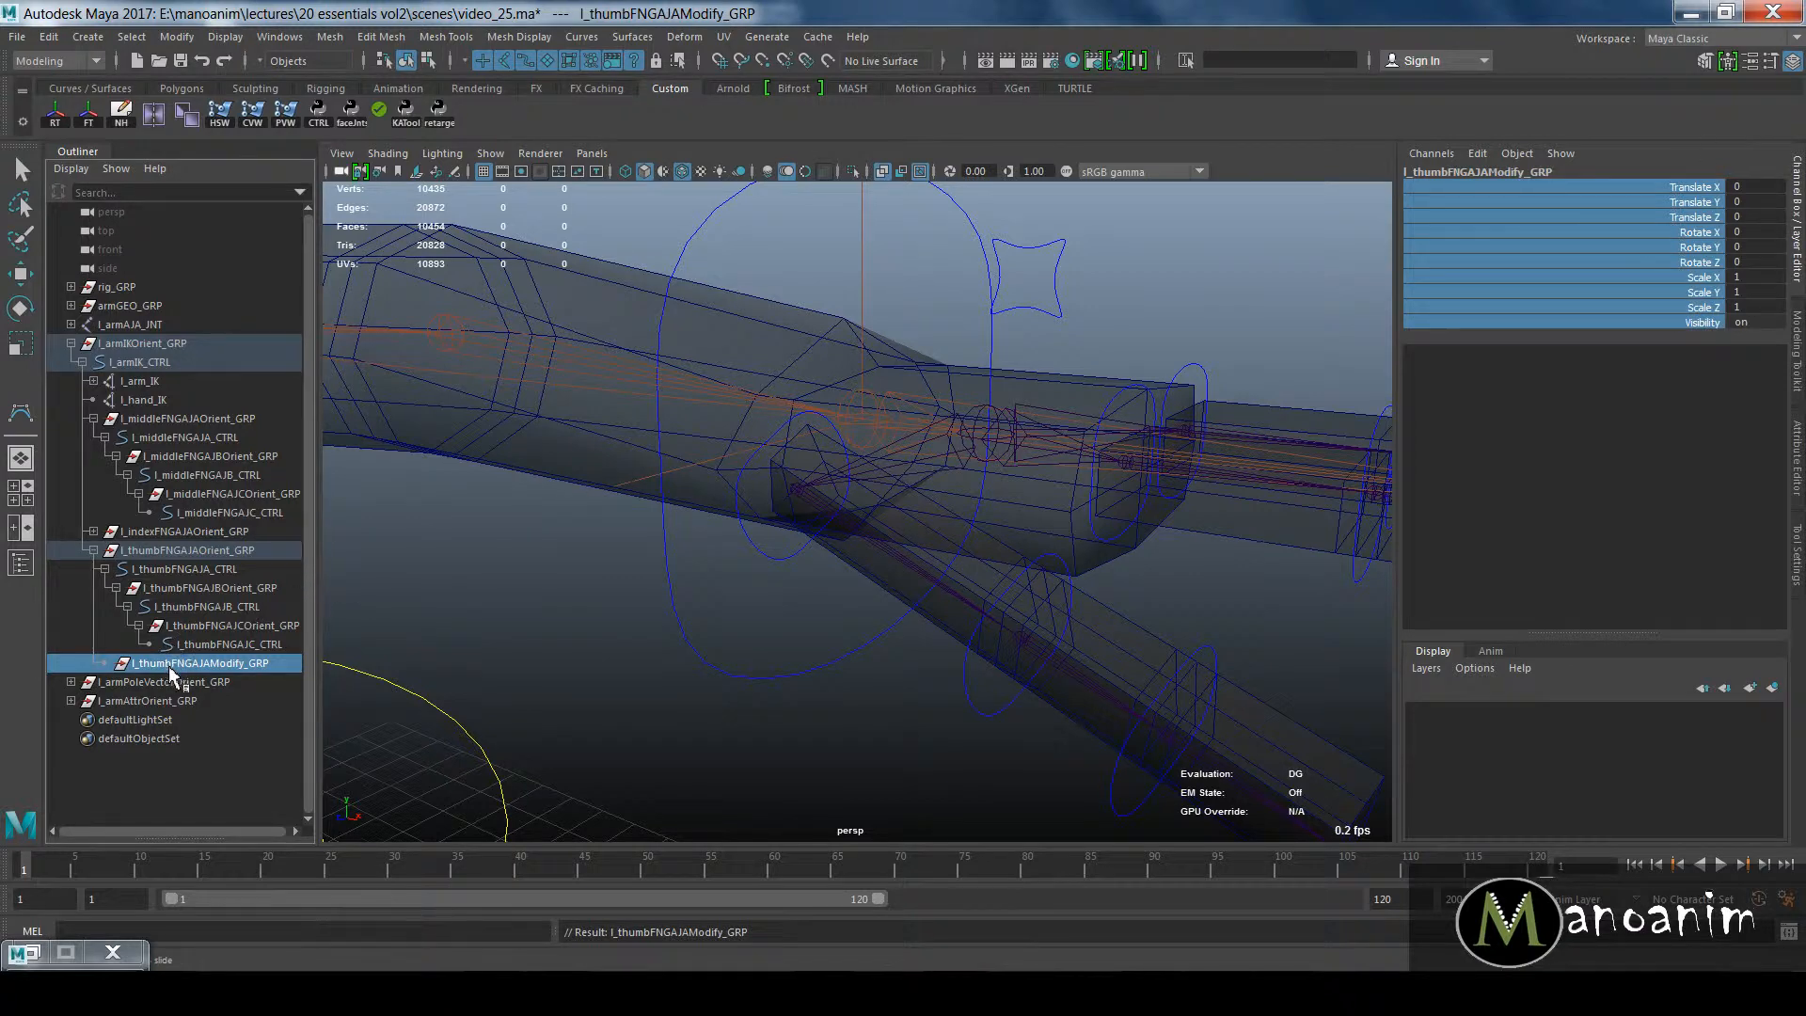
{"action": "key", "text": "w"}
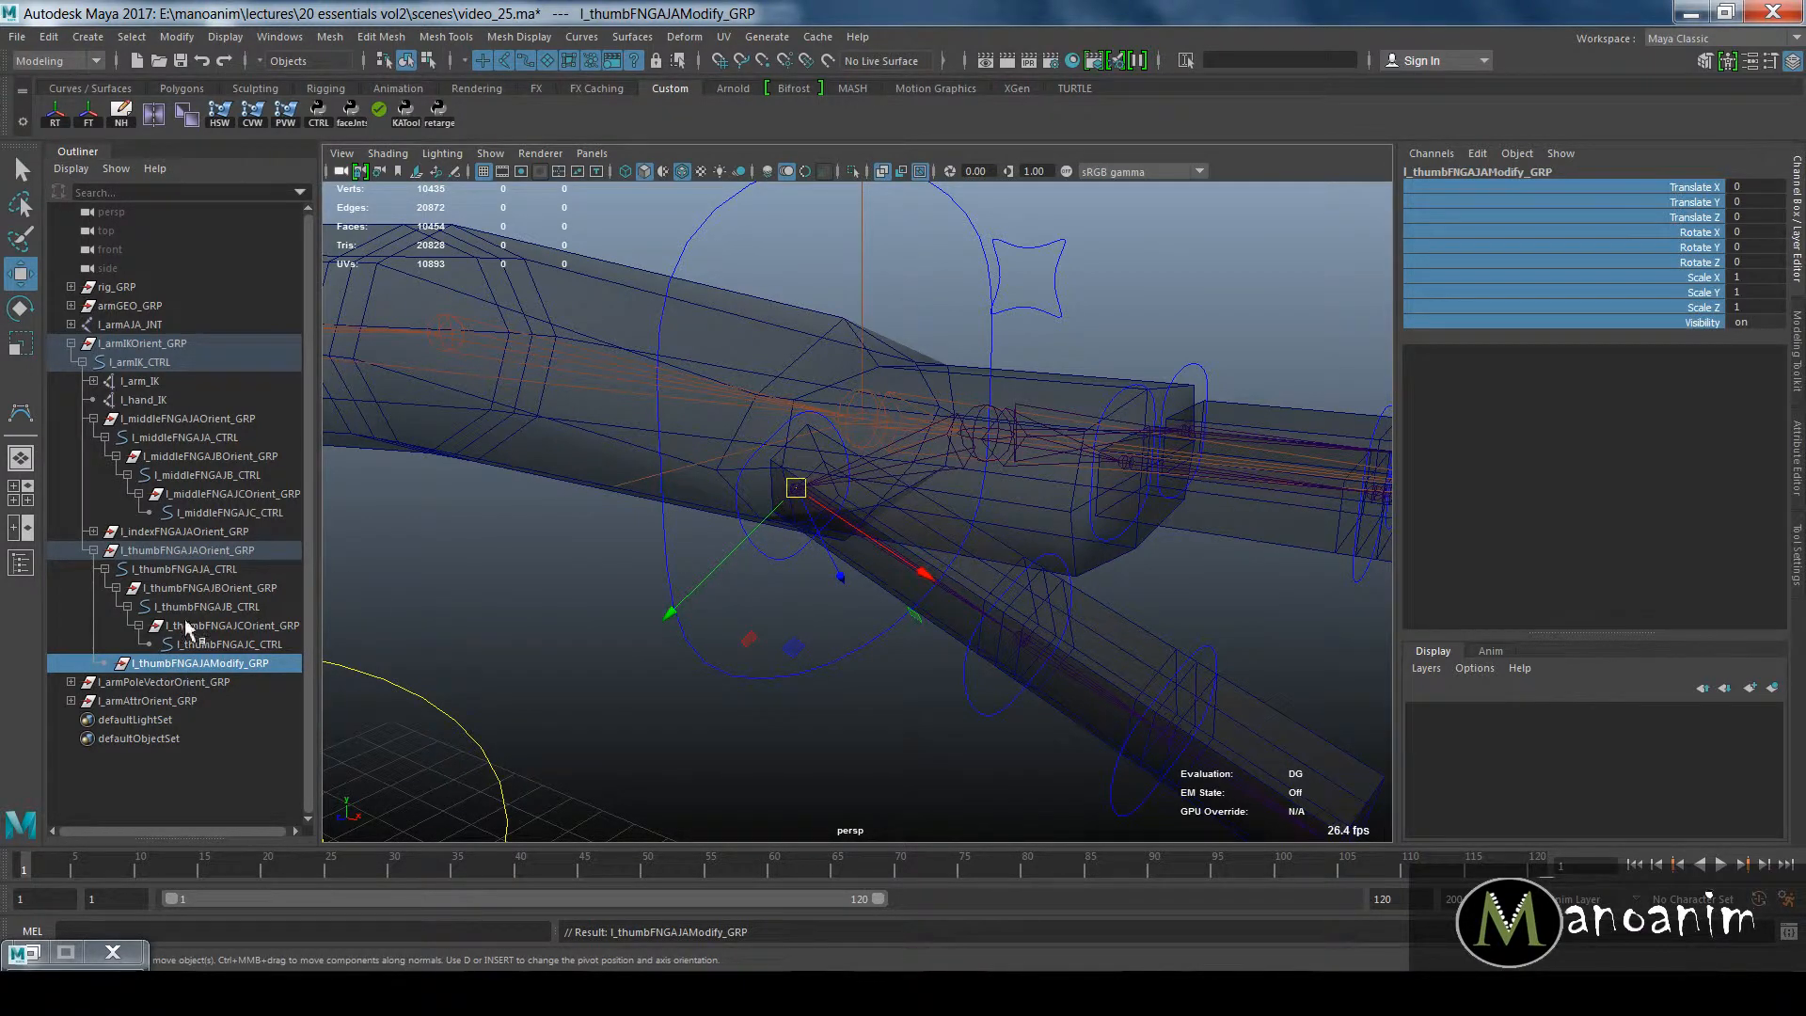
{"action": "left_click", "coordinate": [156, 551]}
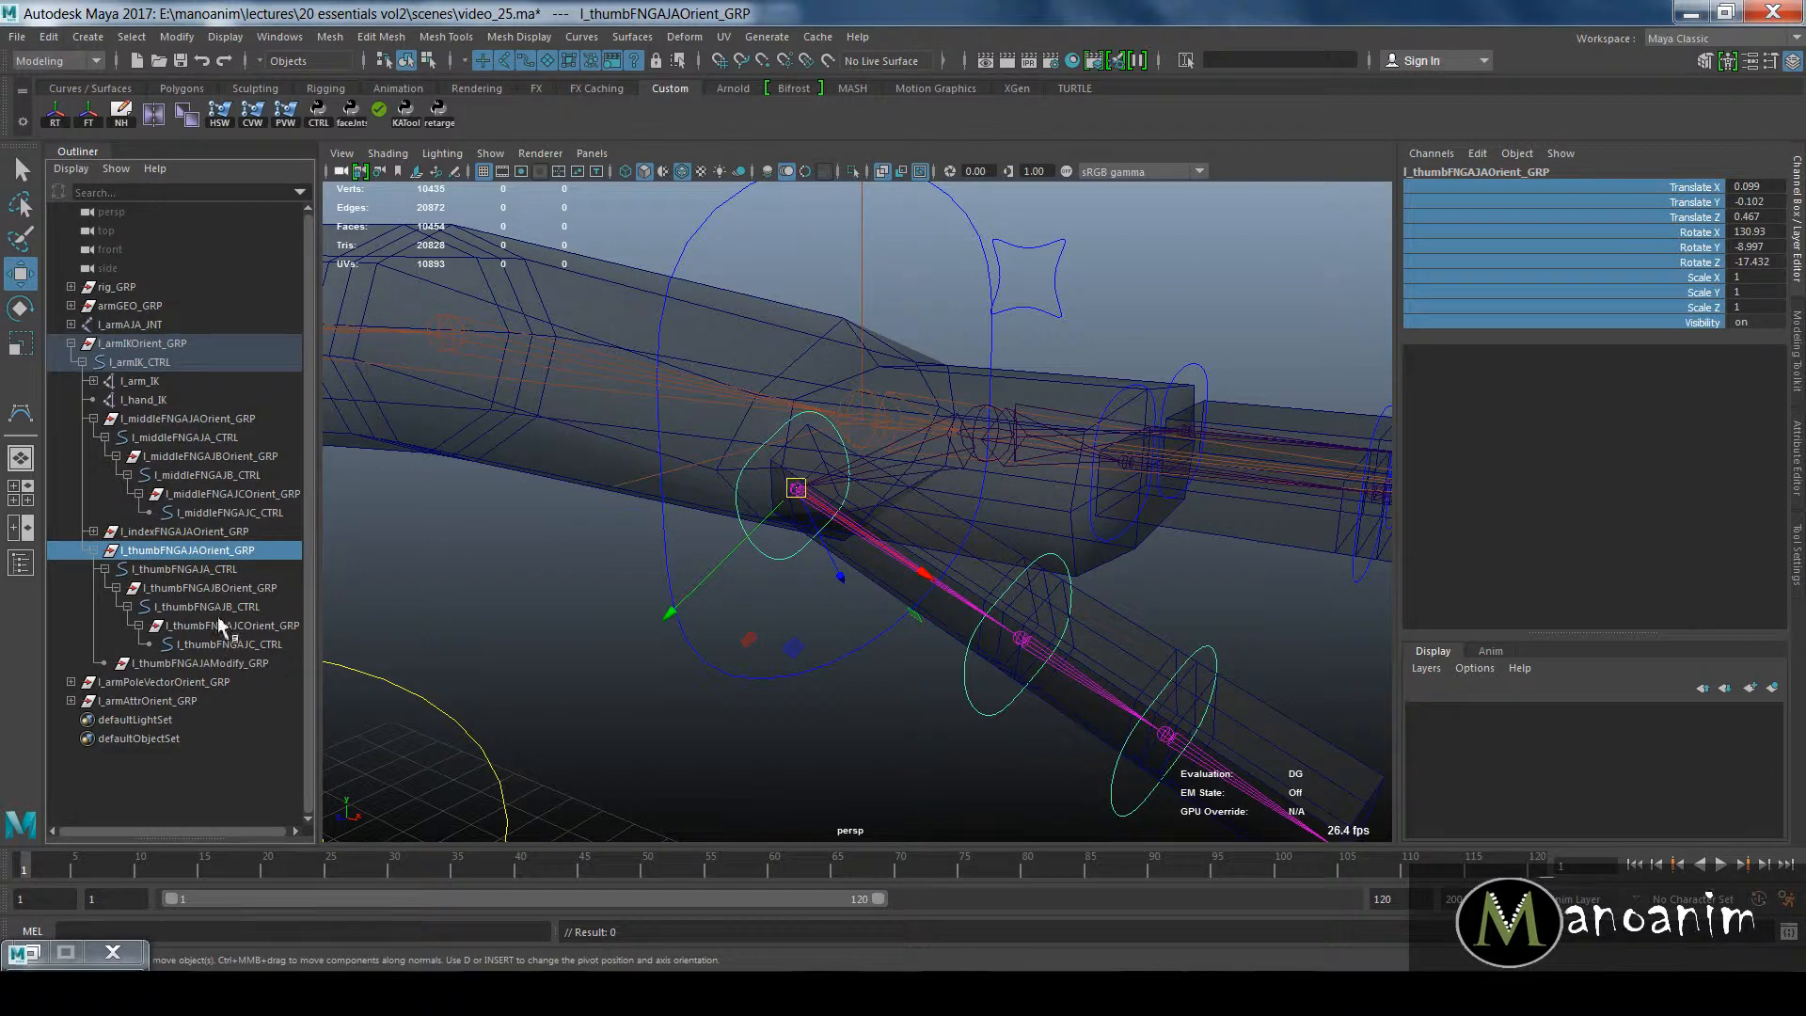
{"action": "left_click", "coordinate": [193, 663]}
{"action": "left_click_drag", "start_coordinate": [1693, 187], "coordinate": [1710, 313]}
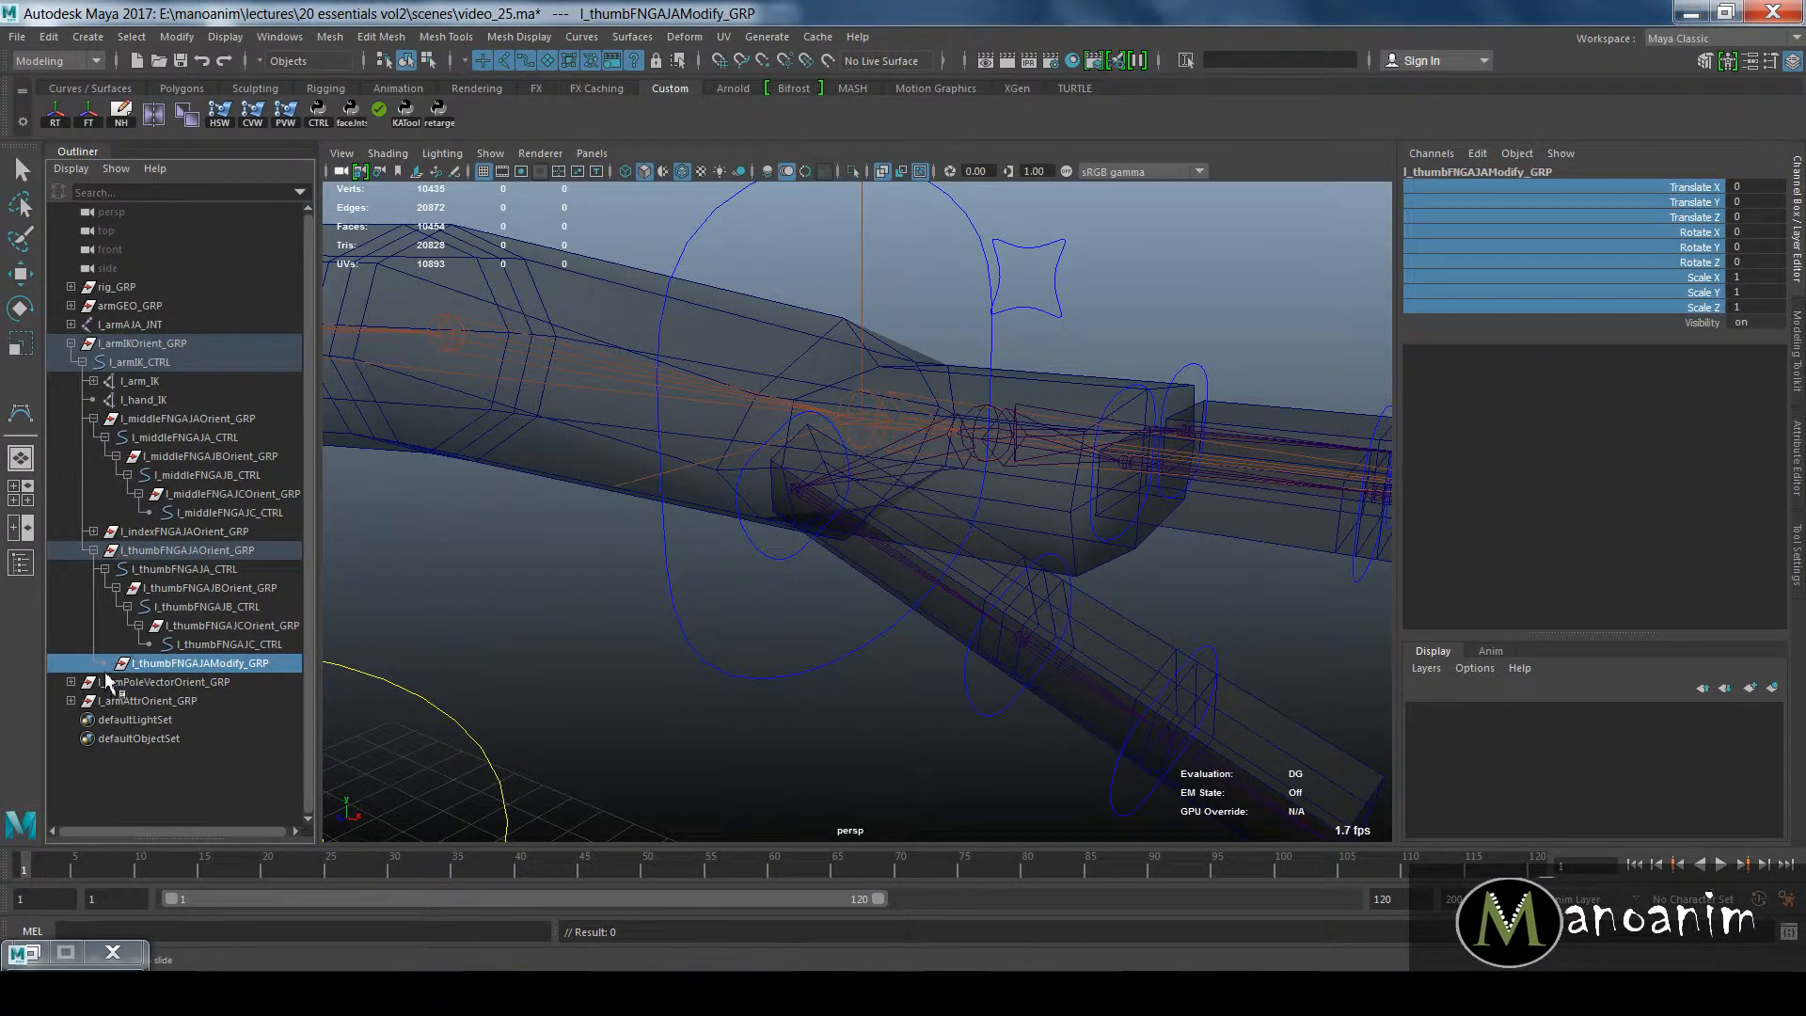
Step: Parent l_thumbFNGAJA_CTRL under l_thumbFNGAJAModify_GRP and check the rotation channels of l_thumbFNGAJAOrient_GRP
{"action": "left_click", "coordinate": [200, 568]}
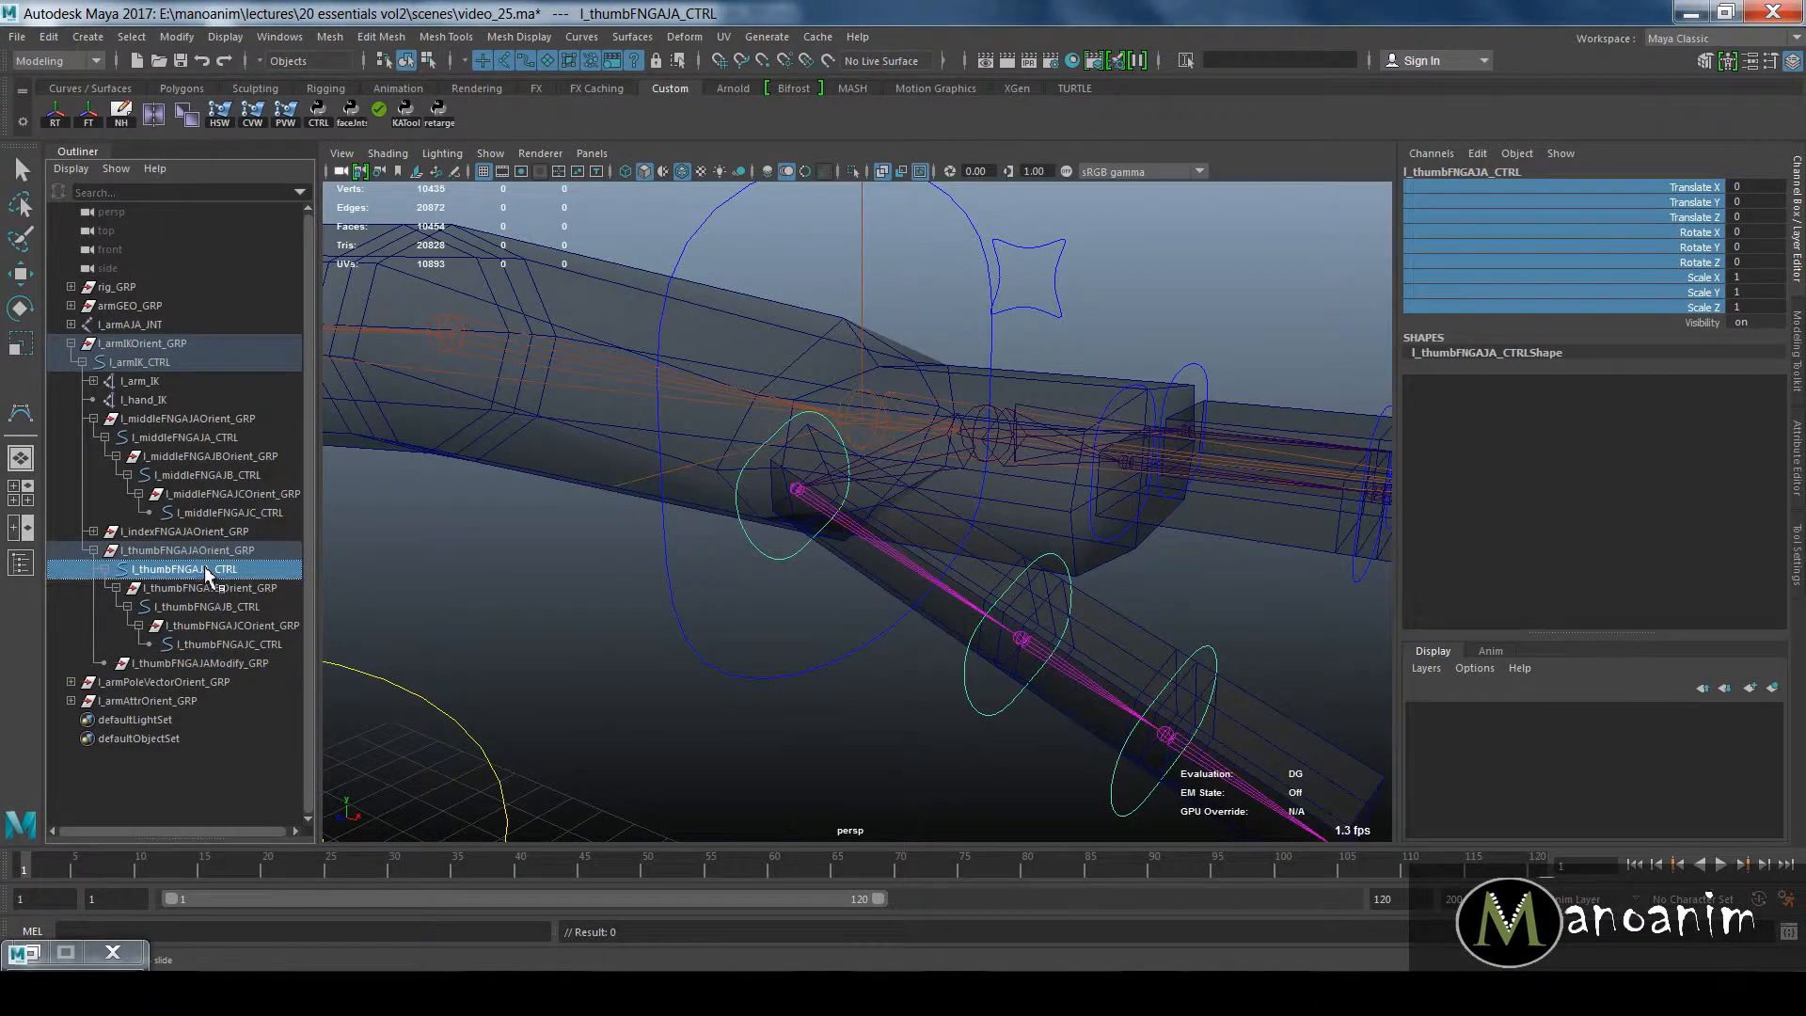
{"action": "middle_click_drag", "start_coordinate": [206, 568], "coordinate": [206, 672]}
{"action": "middle_click_drag", "start_coordinate": [210, 666], "coordinate": [211, 666]}
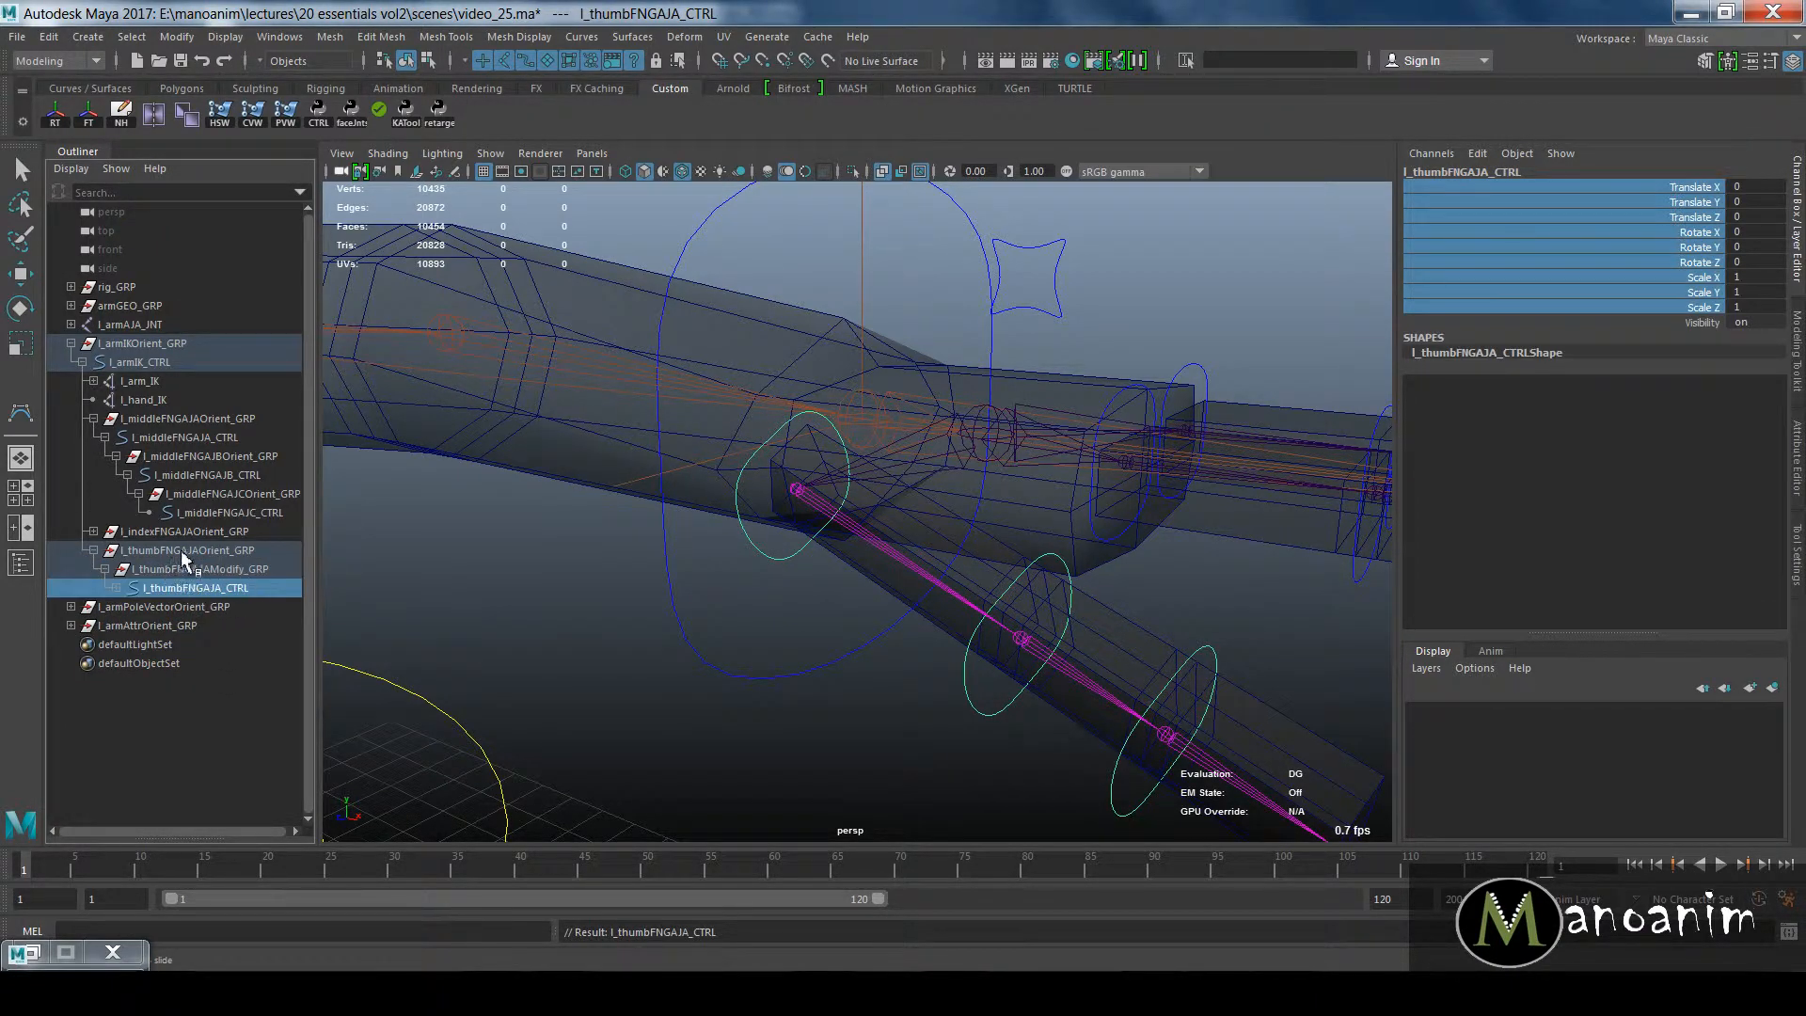
{"action": "left_click_drag", "start_coordinate": [182, 551], "coordinate": [206, 572]}
{"action": "left_click", "coordinate": [262, 590]}
{"action": "left_click", "coordinate": [206, 552]}
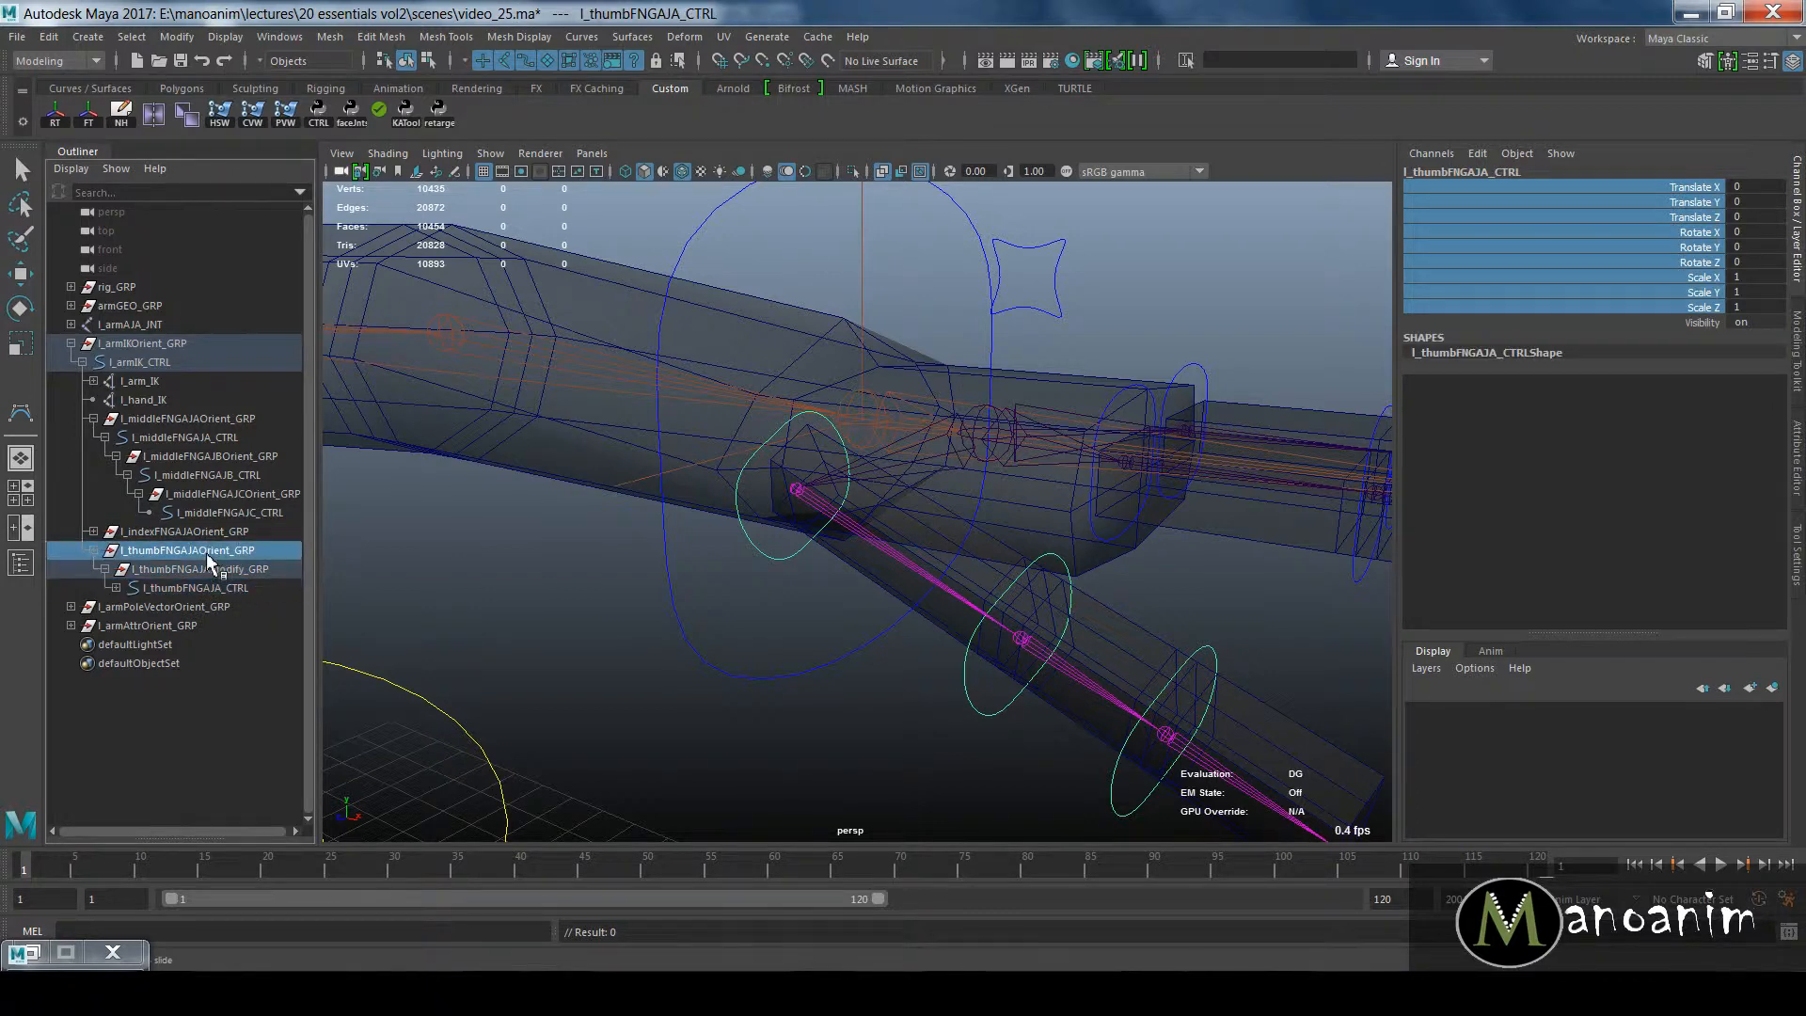
{"action": "left_click_drag", "start_coordinate": [1661, 186], "coordinate": [1708, 268]}
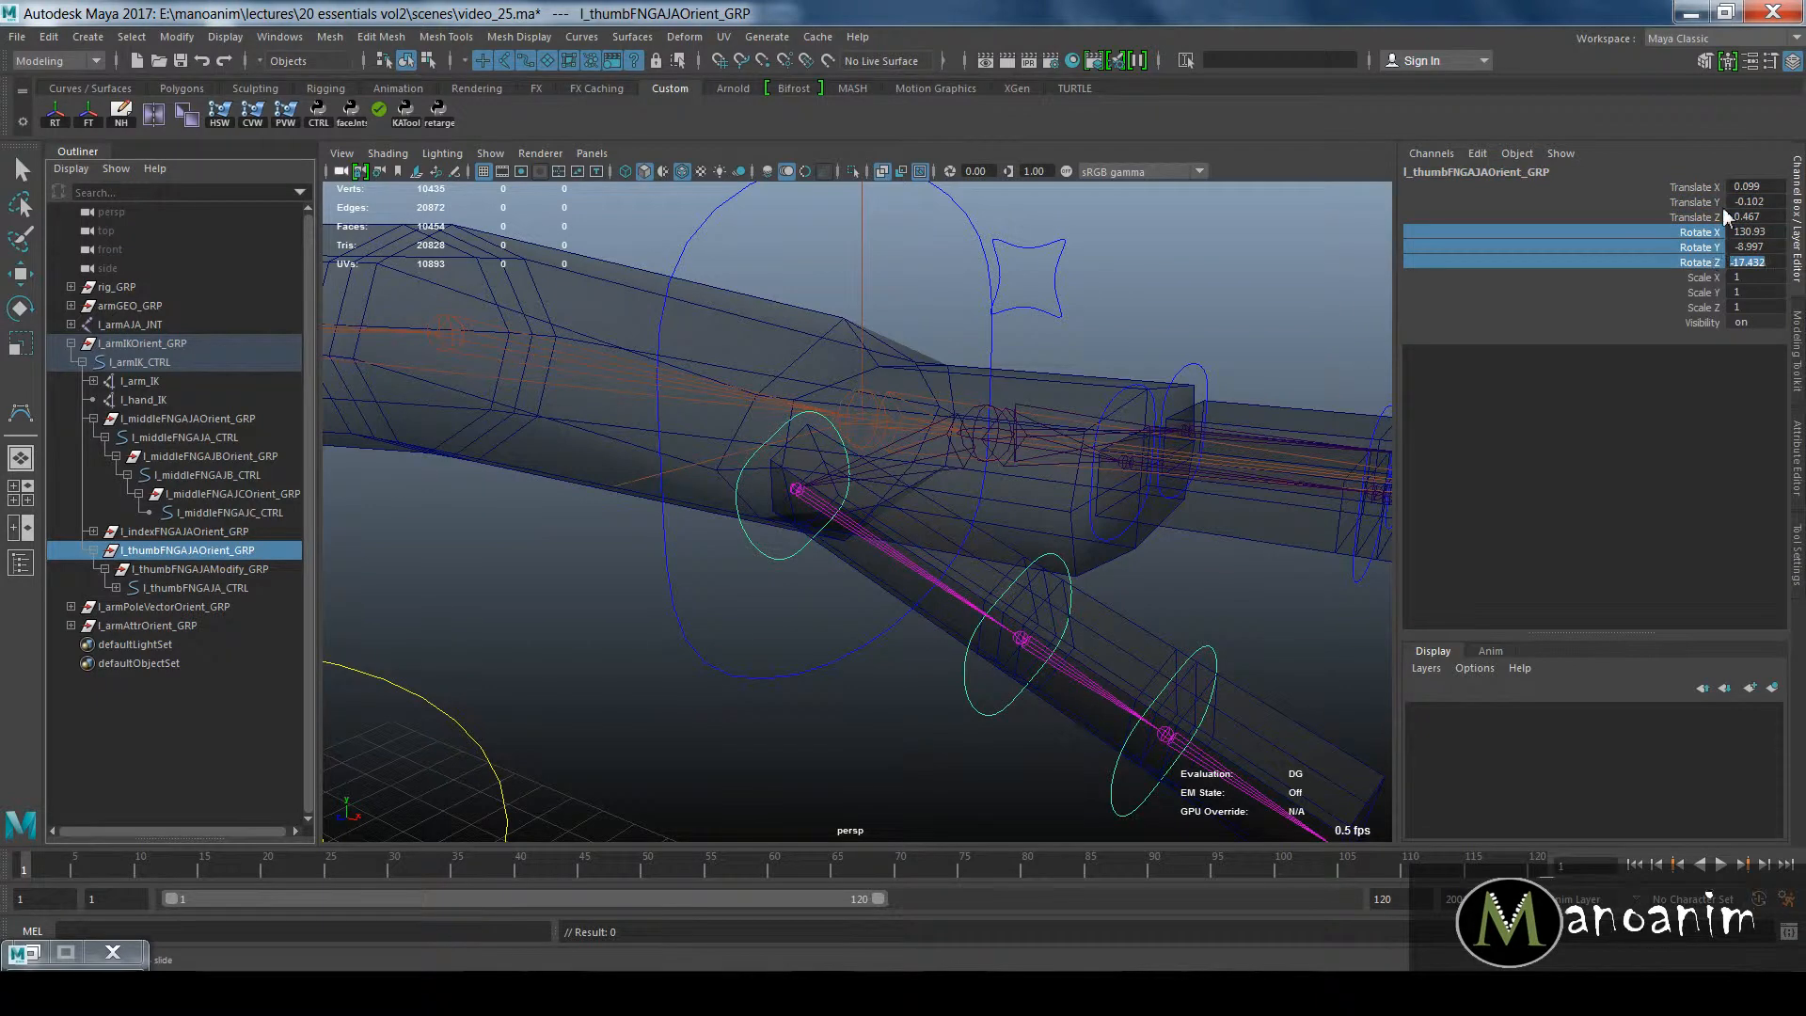
Step: Try rotating l_thumbFNGAJAModify_GRP in Z to bend the thumb base, and undo it
{"action": "left_click", "coordinate": [200, 569]}
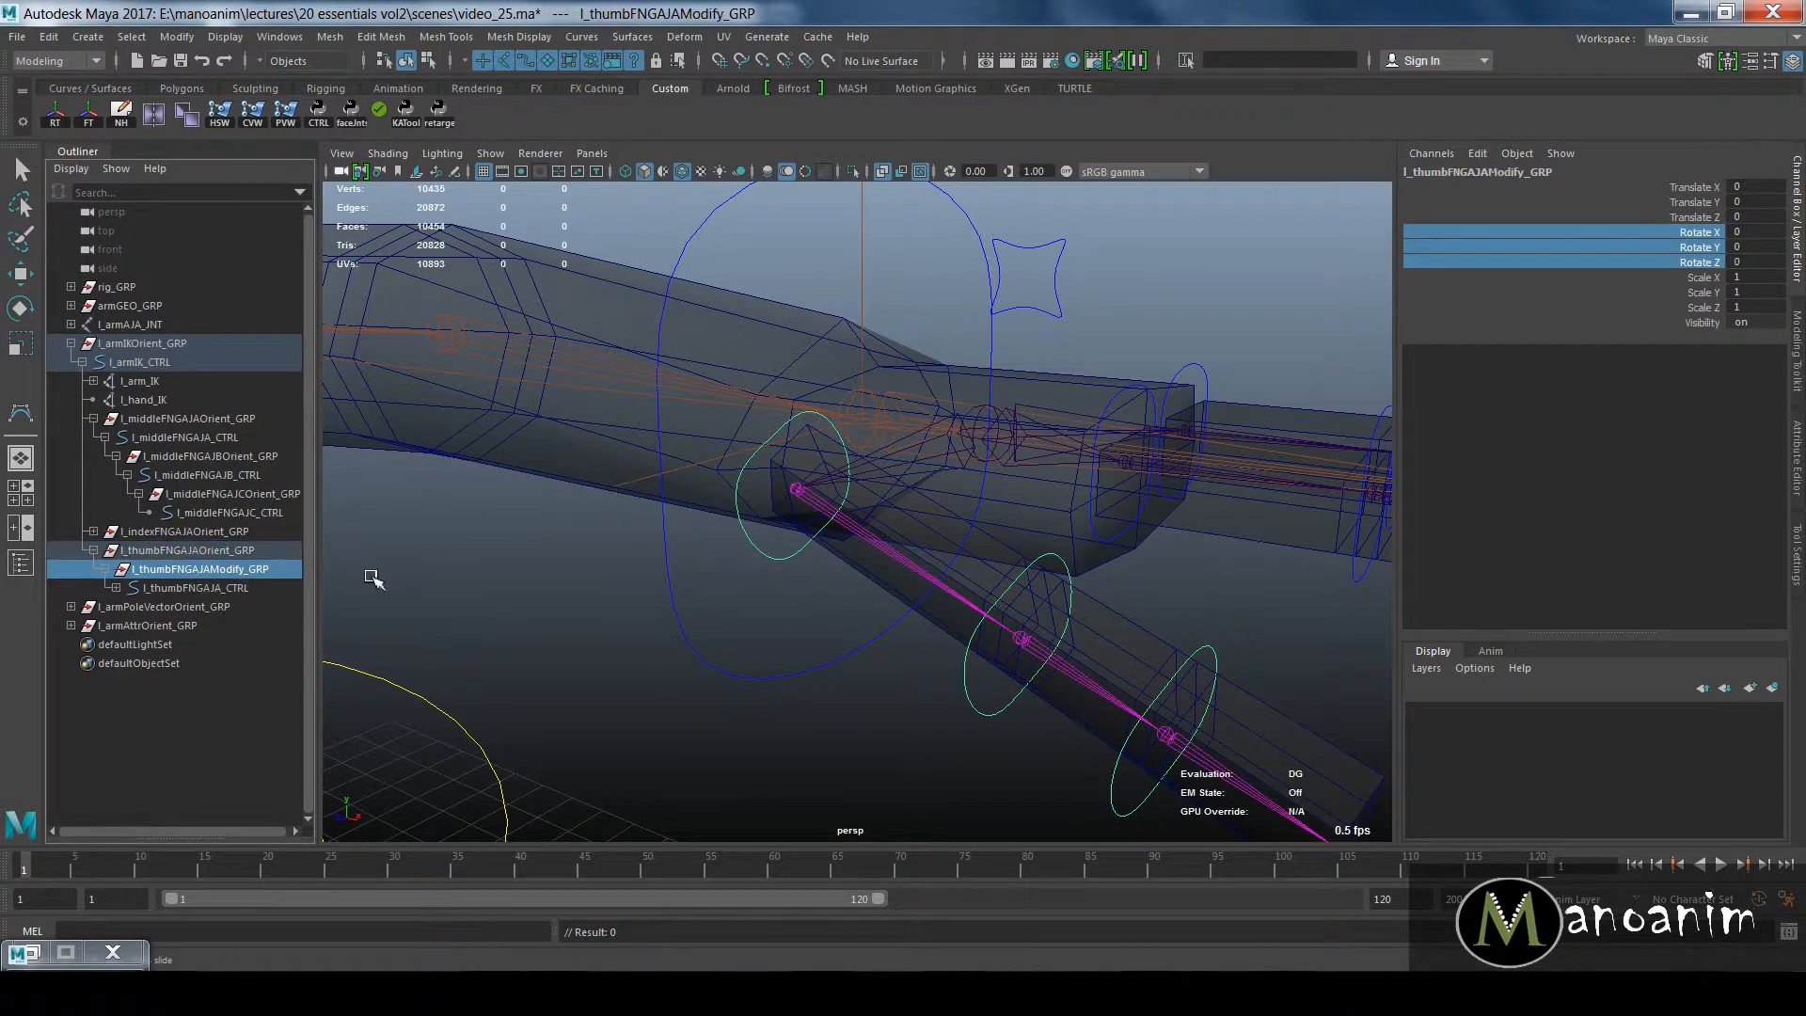
{"action": "key", "text": "e"}
{"action": "mouse_move", "coordinate": [753, 624]}
{"action": "left_mouse_down"}
{"action": "mouse_move", "coordinate": [827, 617]}
{"action": "mouse_move", "coordinate": [758, 625]}
{"action": "left_mouse_up"}
{"action": "key", "text": "ctrl+z"}
Step: Select the A, B and C controls of the thumb, index and middle fingers, and move the selection up to their nine parent groups
{"action": "left_click", "coordinate": [115, 588]}
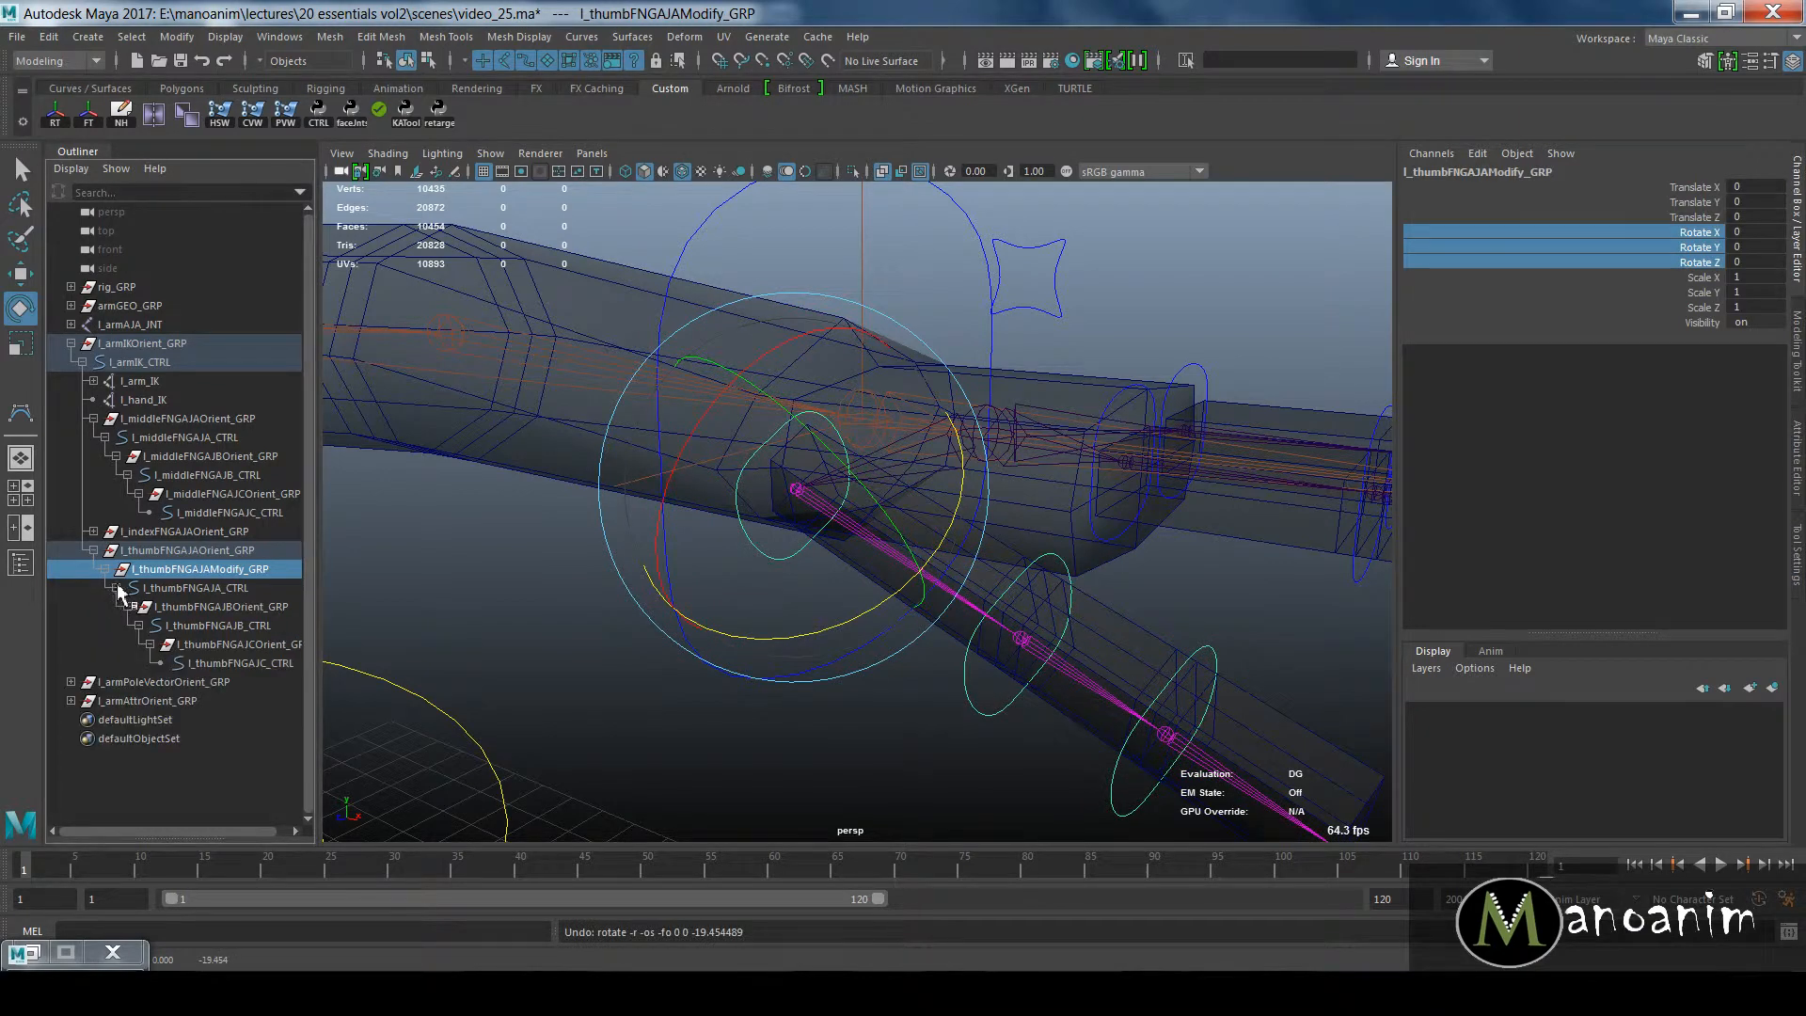
{"action": "left_click", "coordinate": [267, 663]}
{"action": "left_click", "coordinate": [244, 625], "text": "ctrl"}
{"action": "left_click", "coordinate": [228, 587], "text": "ctrl"}
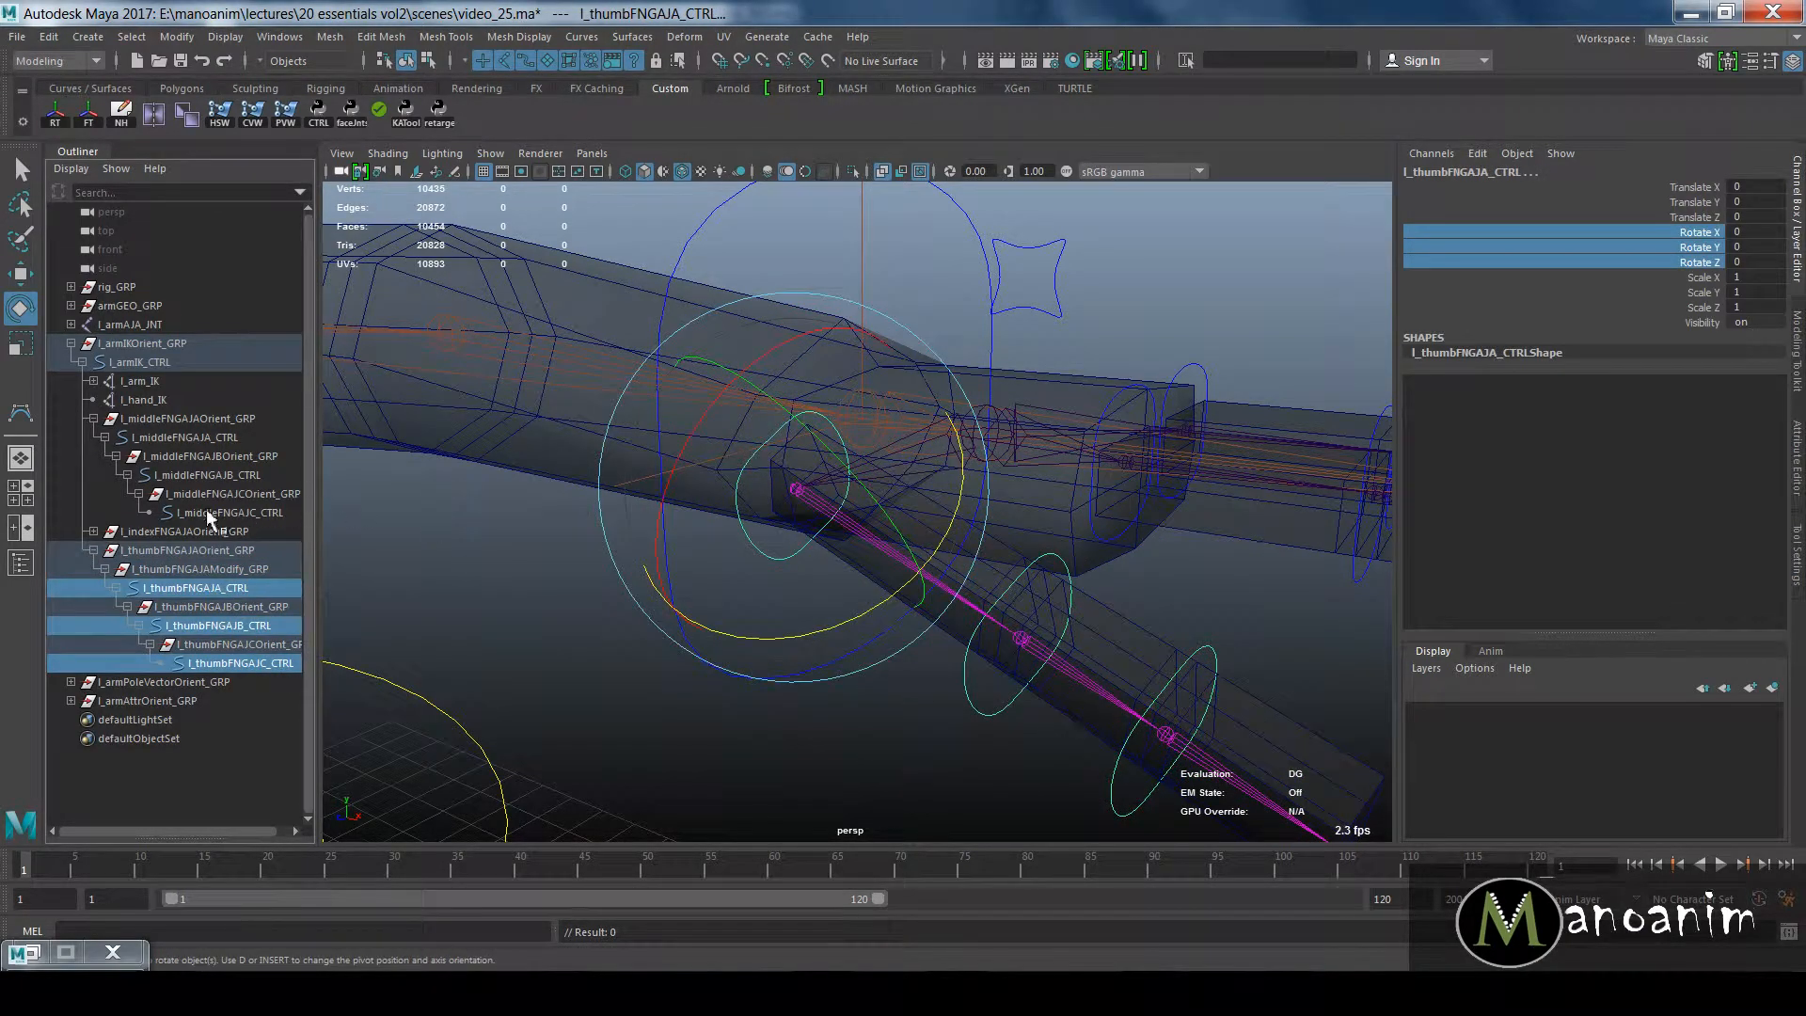
{"action": "left_click", "coordinate": [93, 532]}
{"action": "left_click", "coordinate": [244, 626], "text": "ctrl"}
{"action": "left_click", "coordinate": [227, 589], "text": "ctrl"}
{"action": "left_click", "coordinate": [202, 550], "text": "ctrl"}
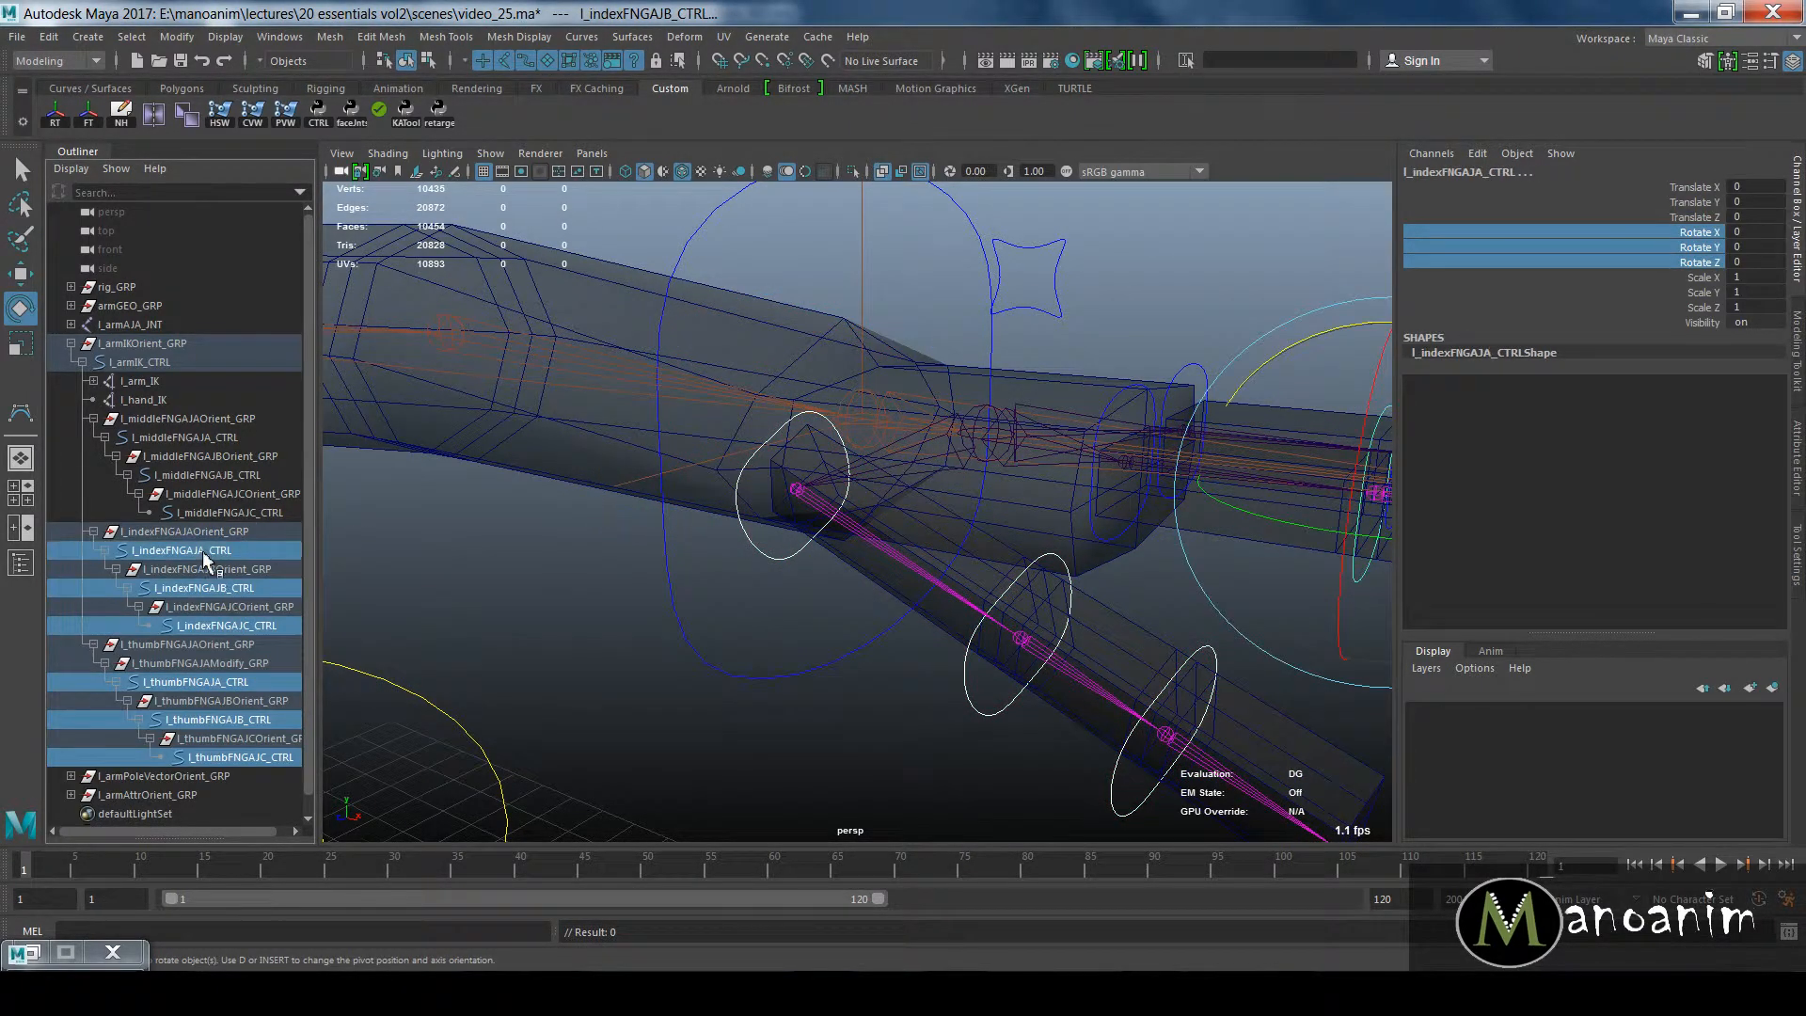
{"action": "left_click", "coordinate": [226, 513], "text": "ctrl"}
{"action": "left_click", "coordinate": [212, 475], "text": "ctrl"}
{"action": "left_click", "coordinate": [188, 437], "text": "ctrl"}
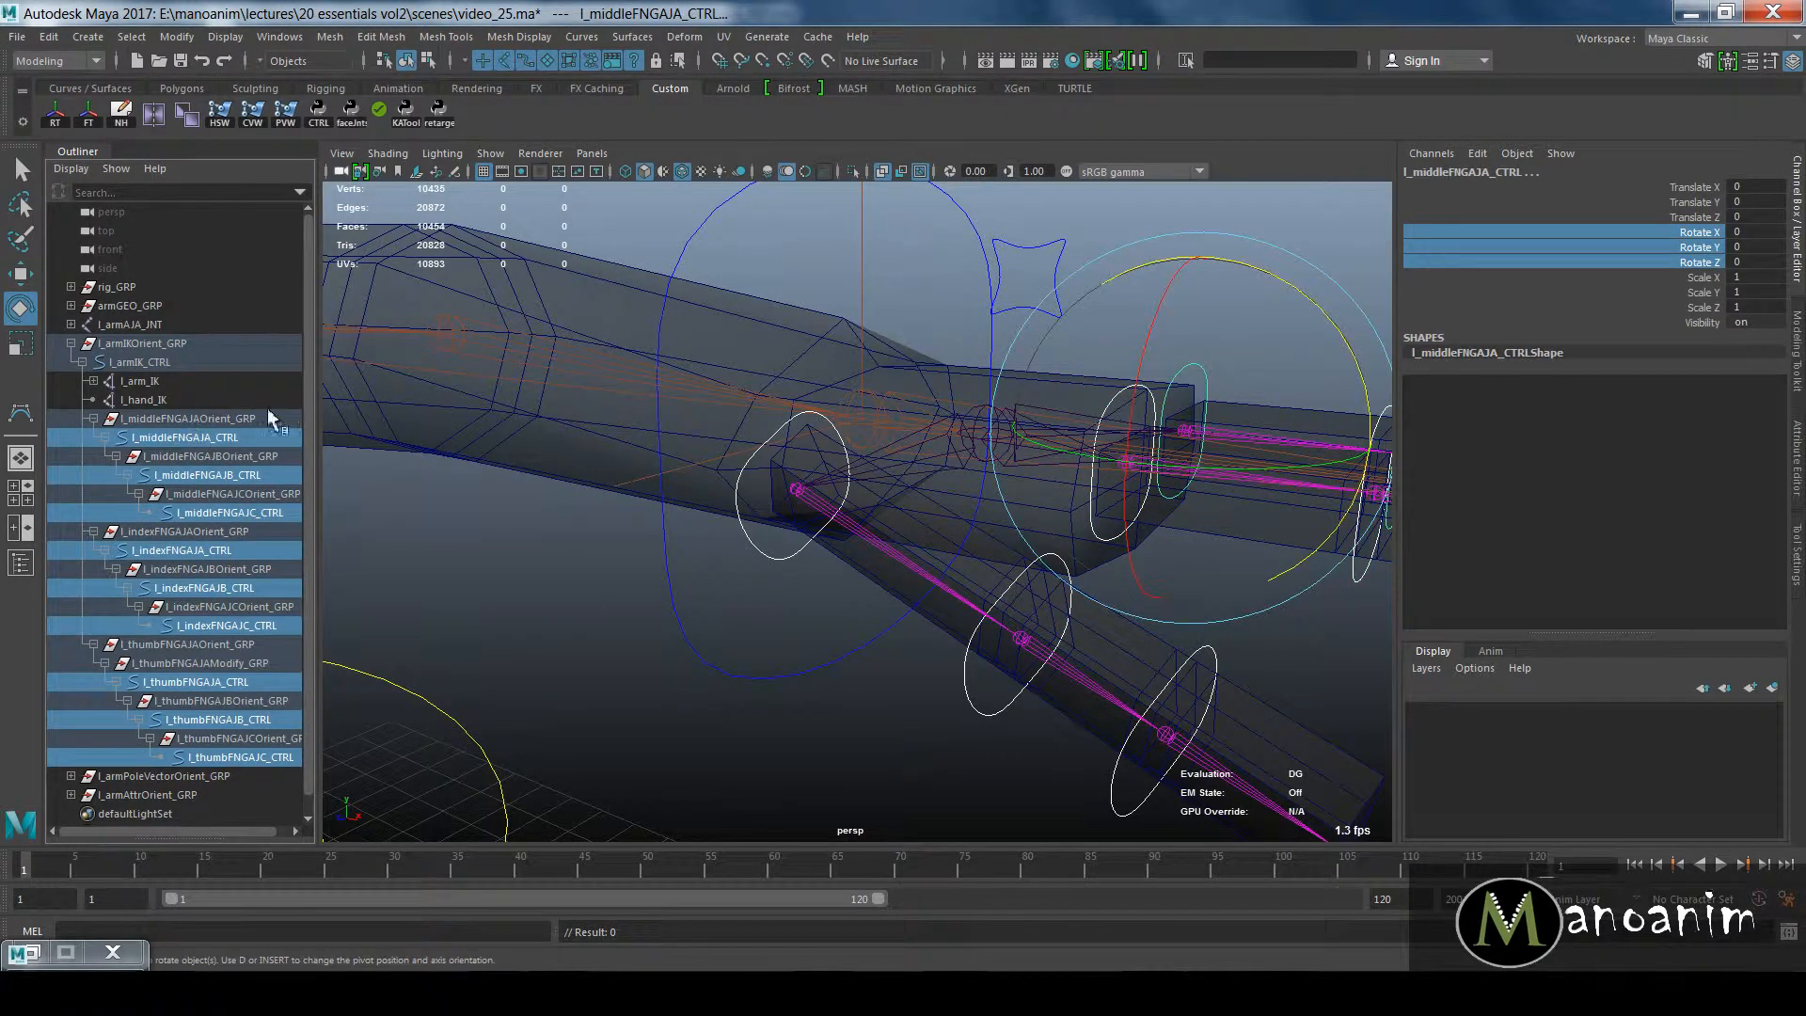
{"action": "key", "text": "Up"}
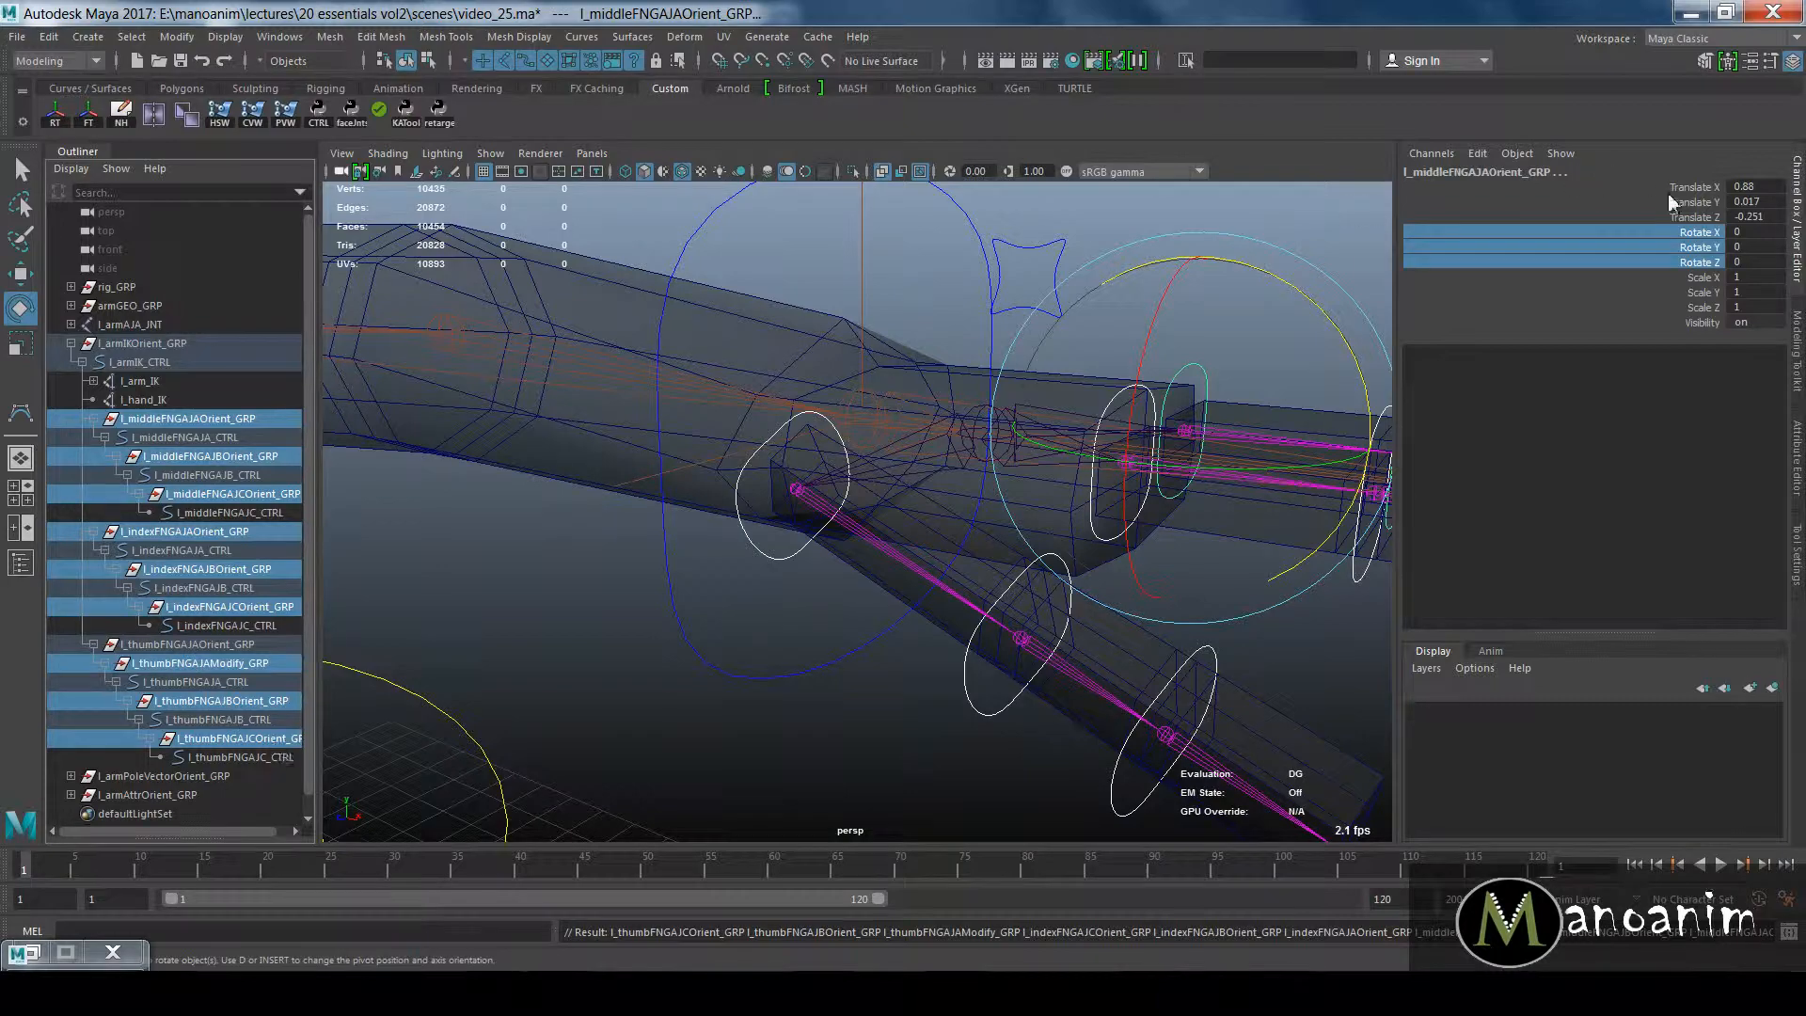
Step: Try bending all fingers by rotating the nine selected parent groups together in Z, and undo it
{"action": "left_click_drag", "start_coordinate": [1310, 355], "coordinate": [987, 403], "text": "alt"}
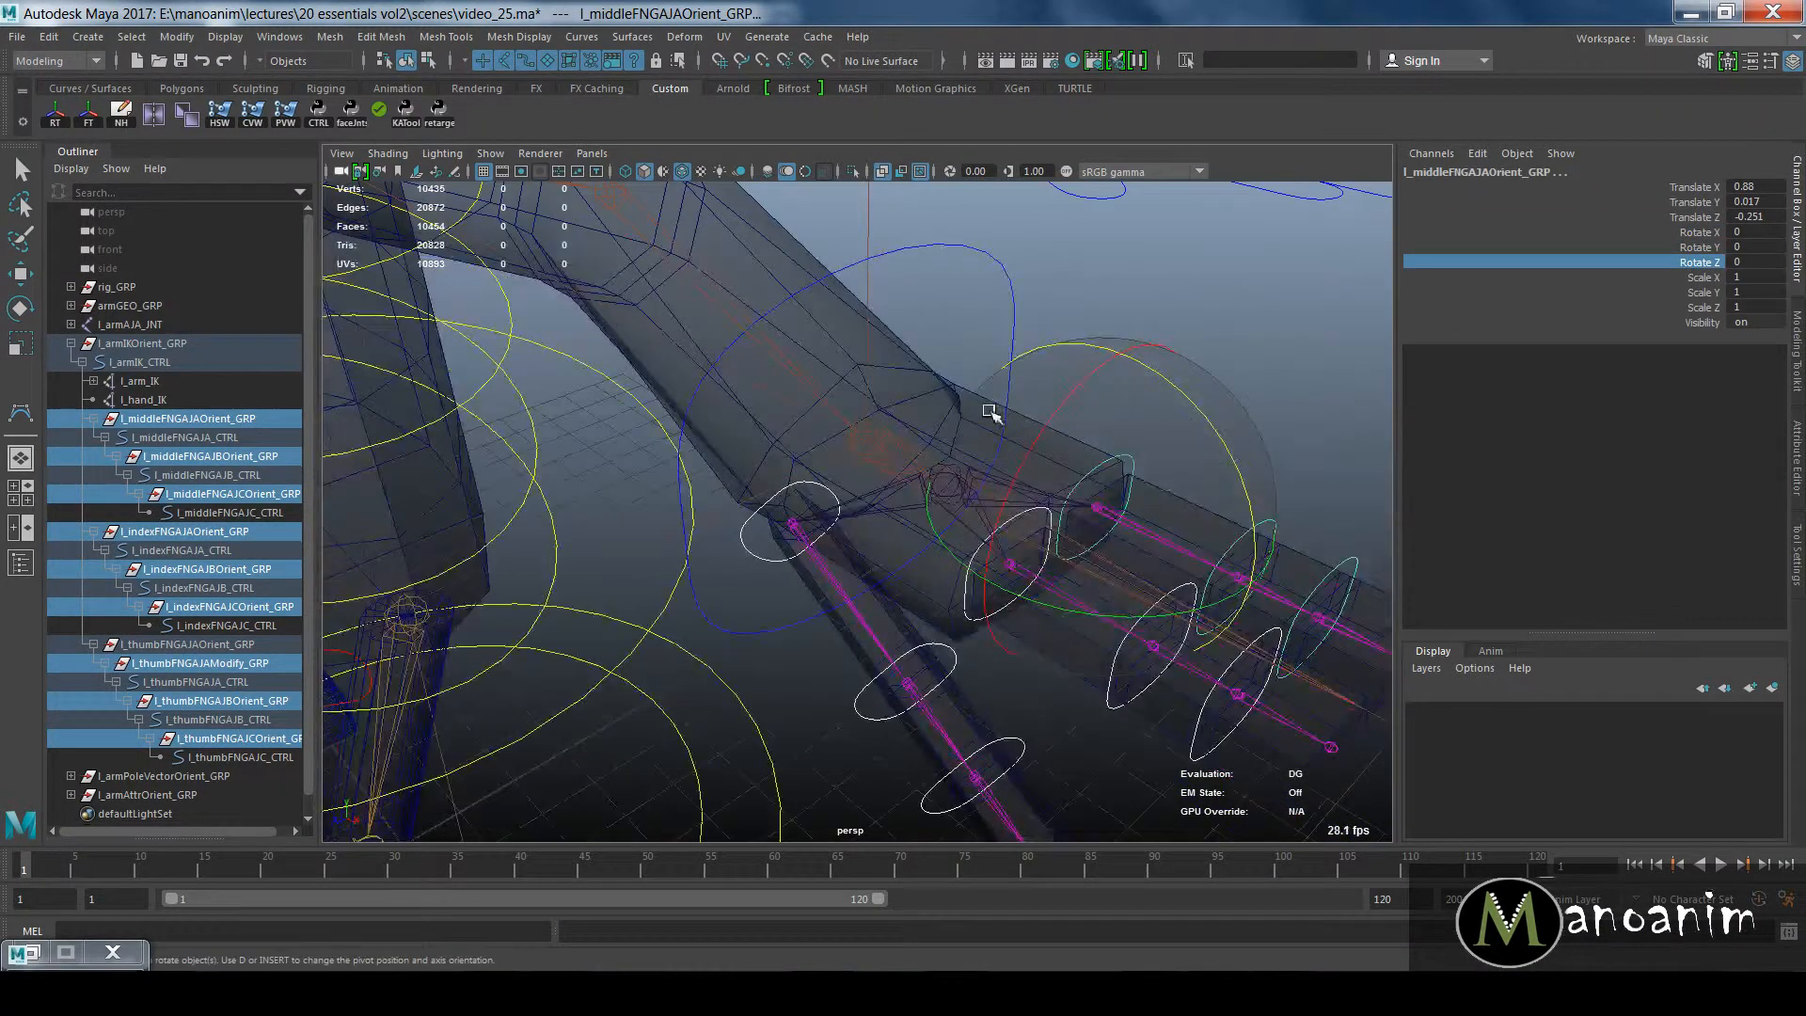
{"action": "left_click", "coordinate": [1663, 263]}
{"action": "middle_click_drag", "start_coordinate": [1192, 348], "coordinate": [1104, 375]}
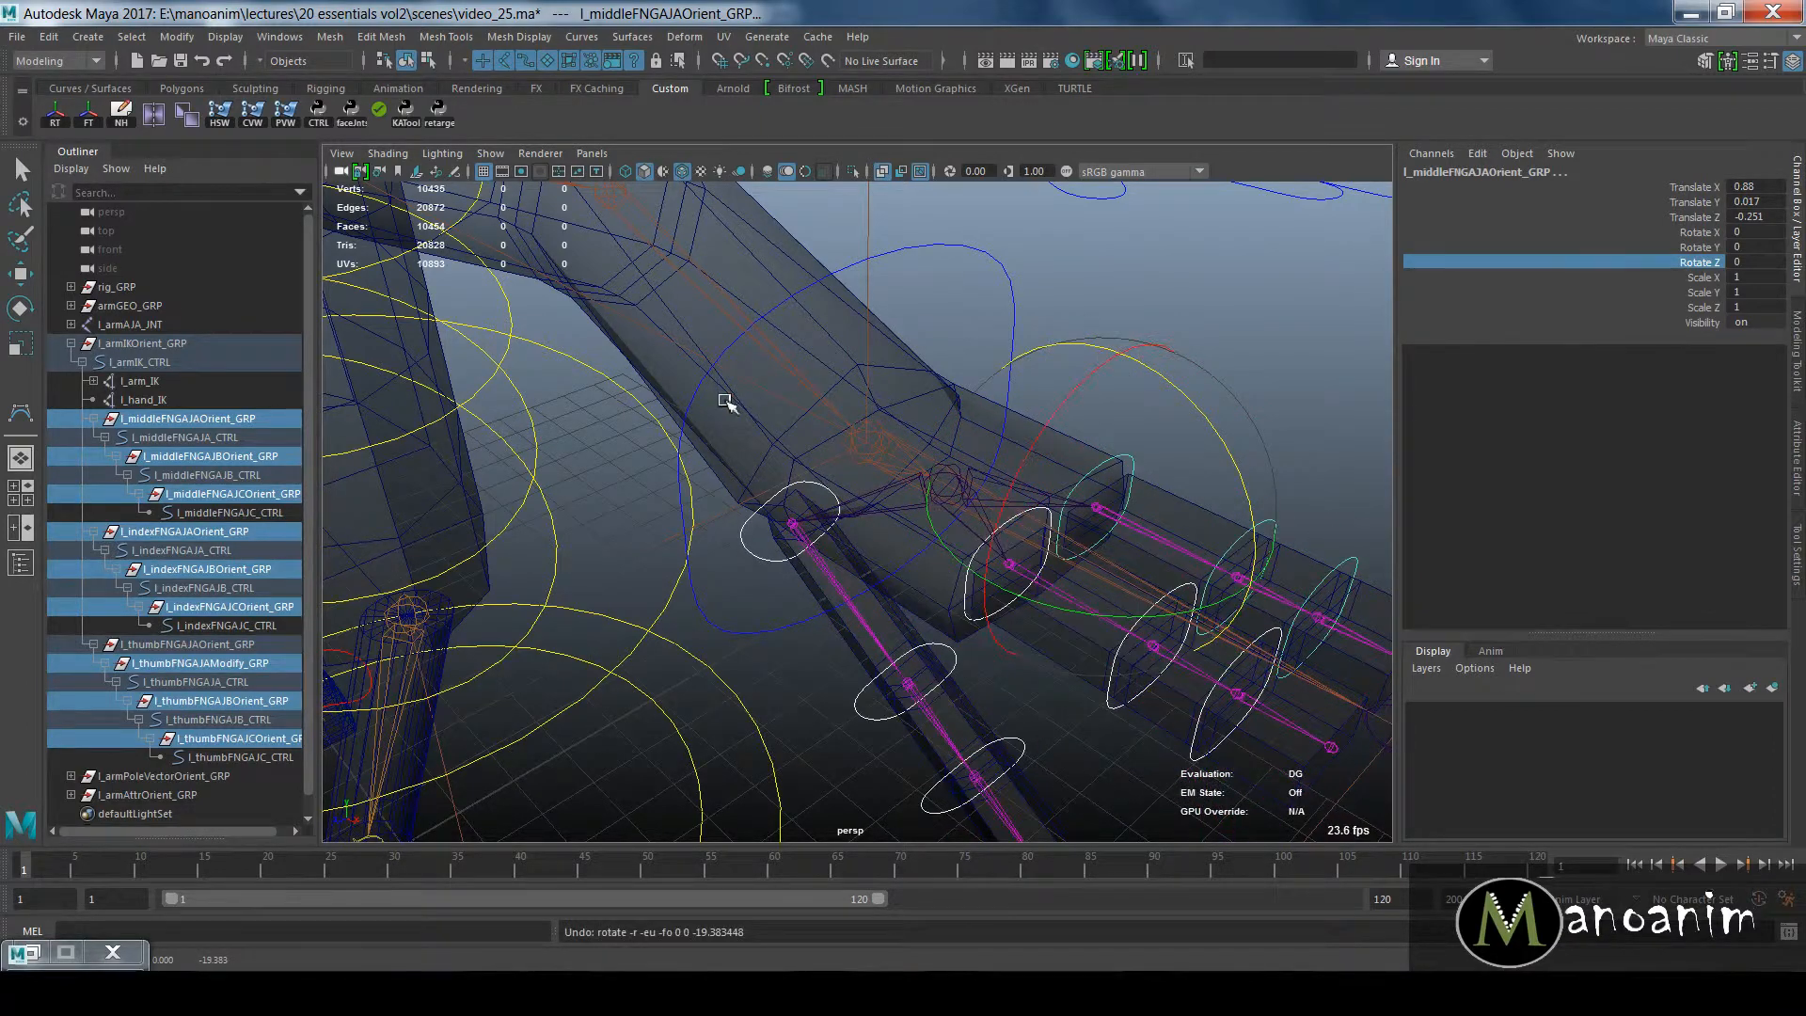
{"action": "left_click_drag", "start_coordinate": [725, 395], "coordinate": [859, 435], "text": "alt"}
{"action": "key", "text": "w"}
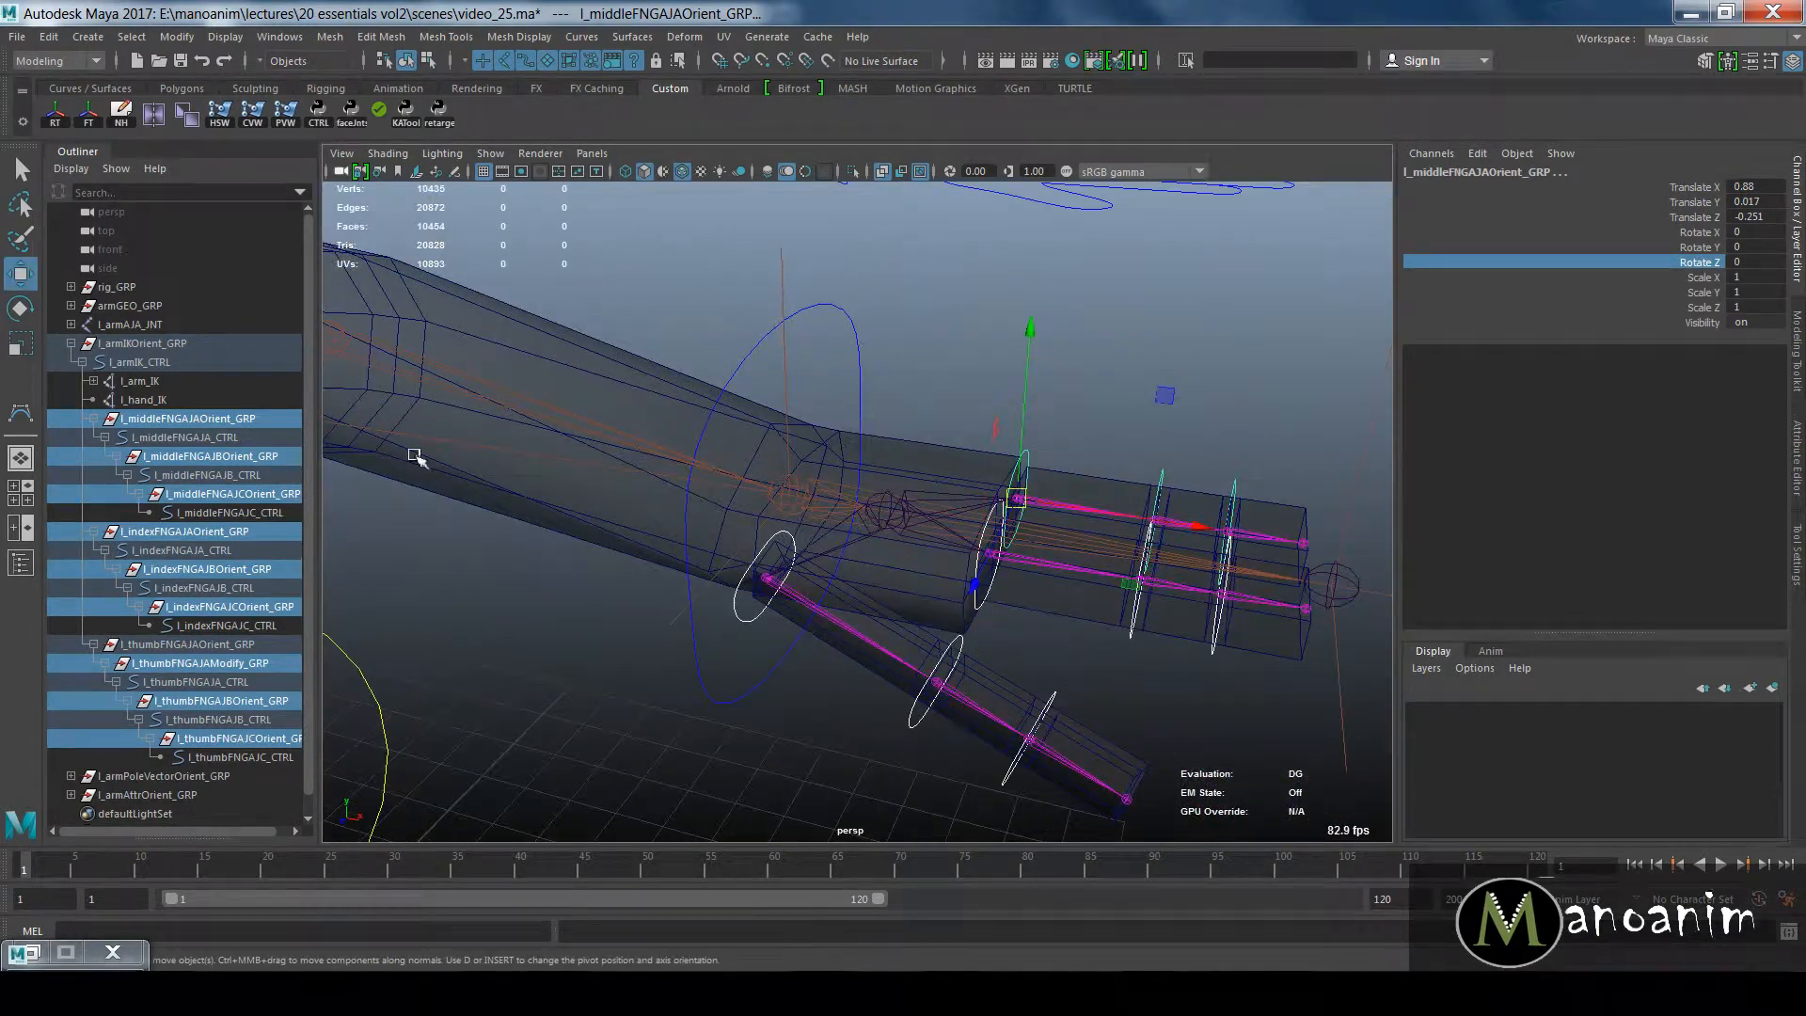
{"action": "key", "text": "space"}
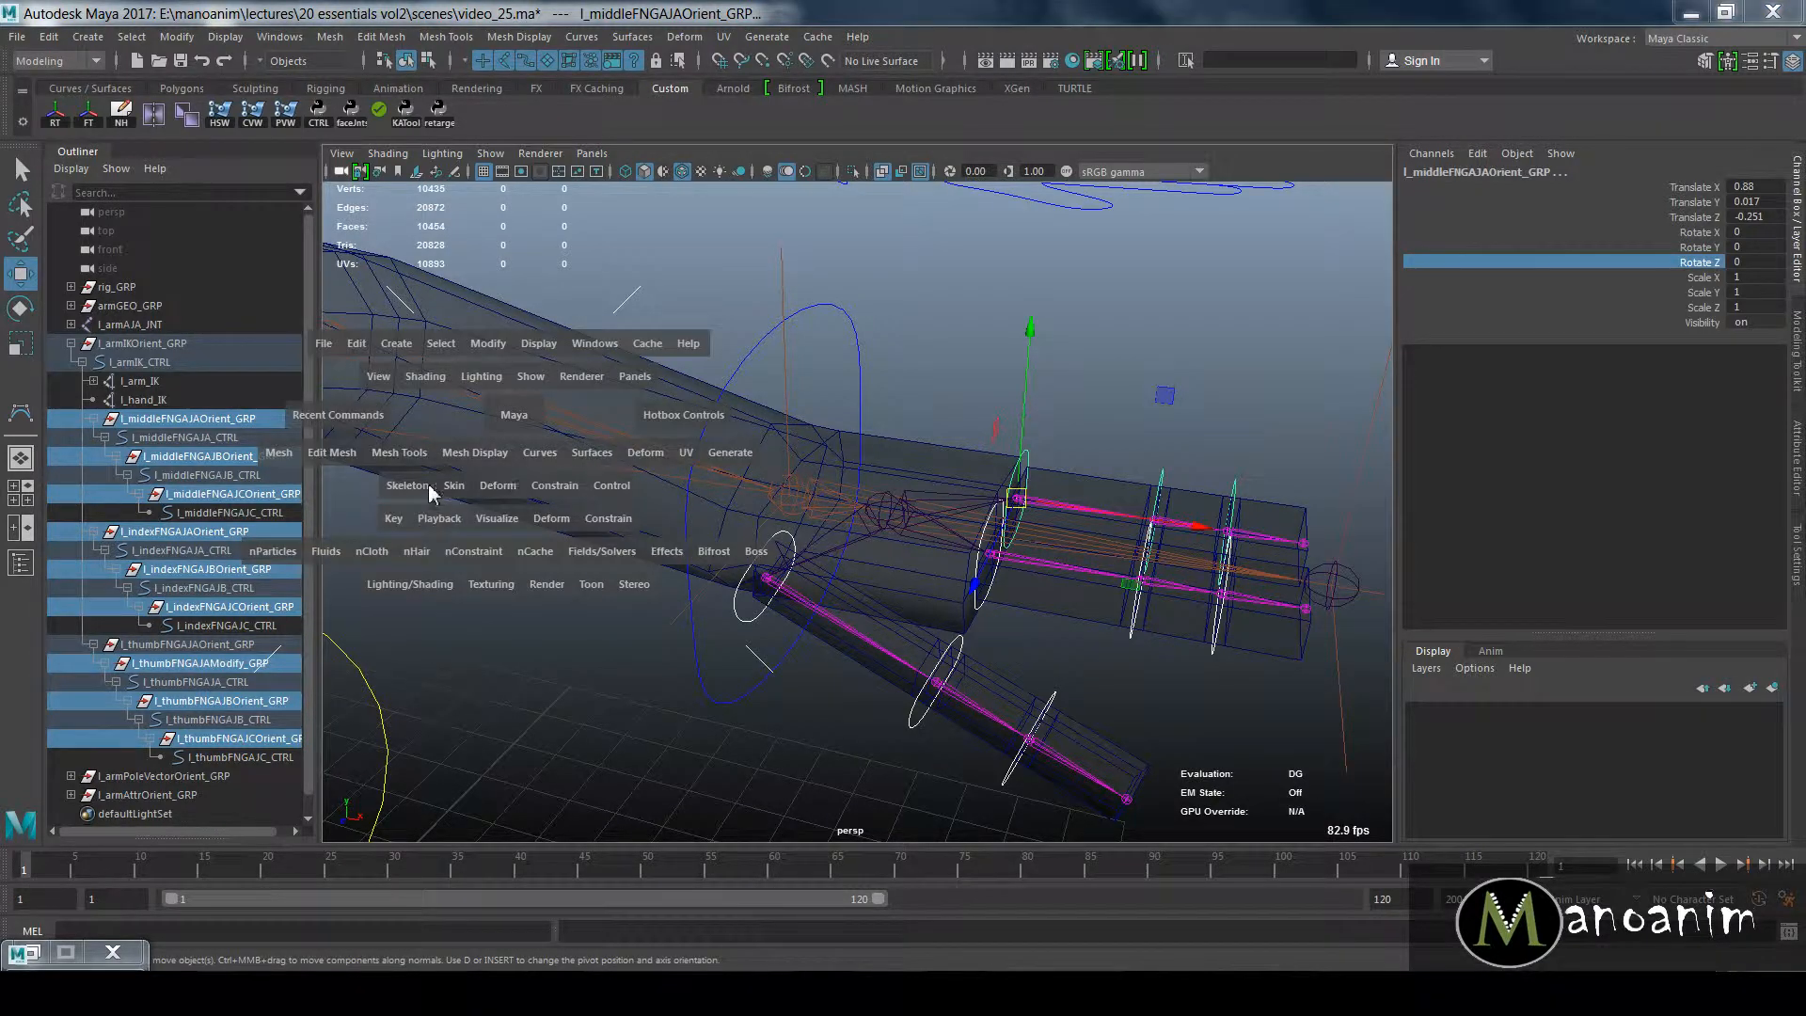
{"action": "key", "text": "space"}
{"action": "left_click", "coordinate": [741, 559]}
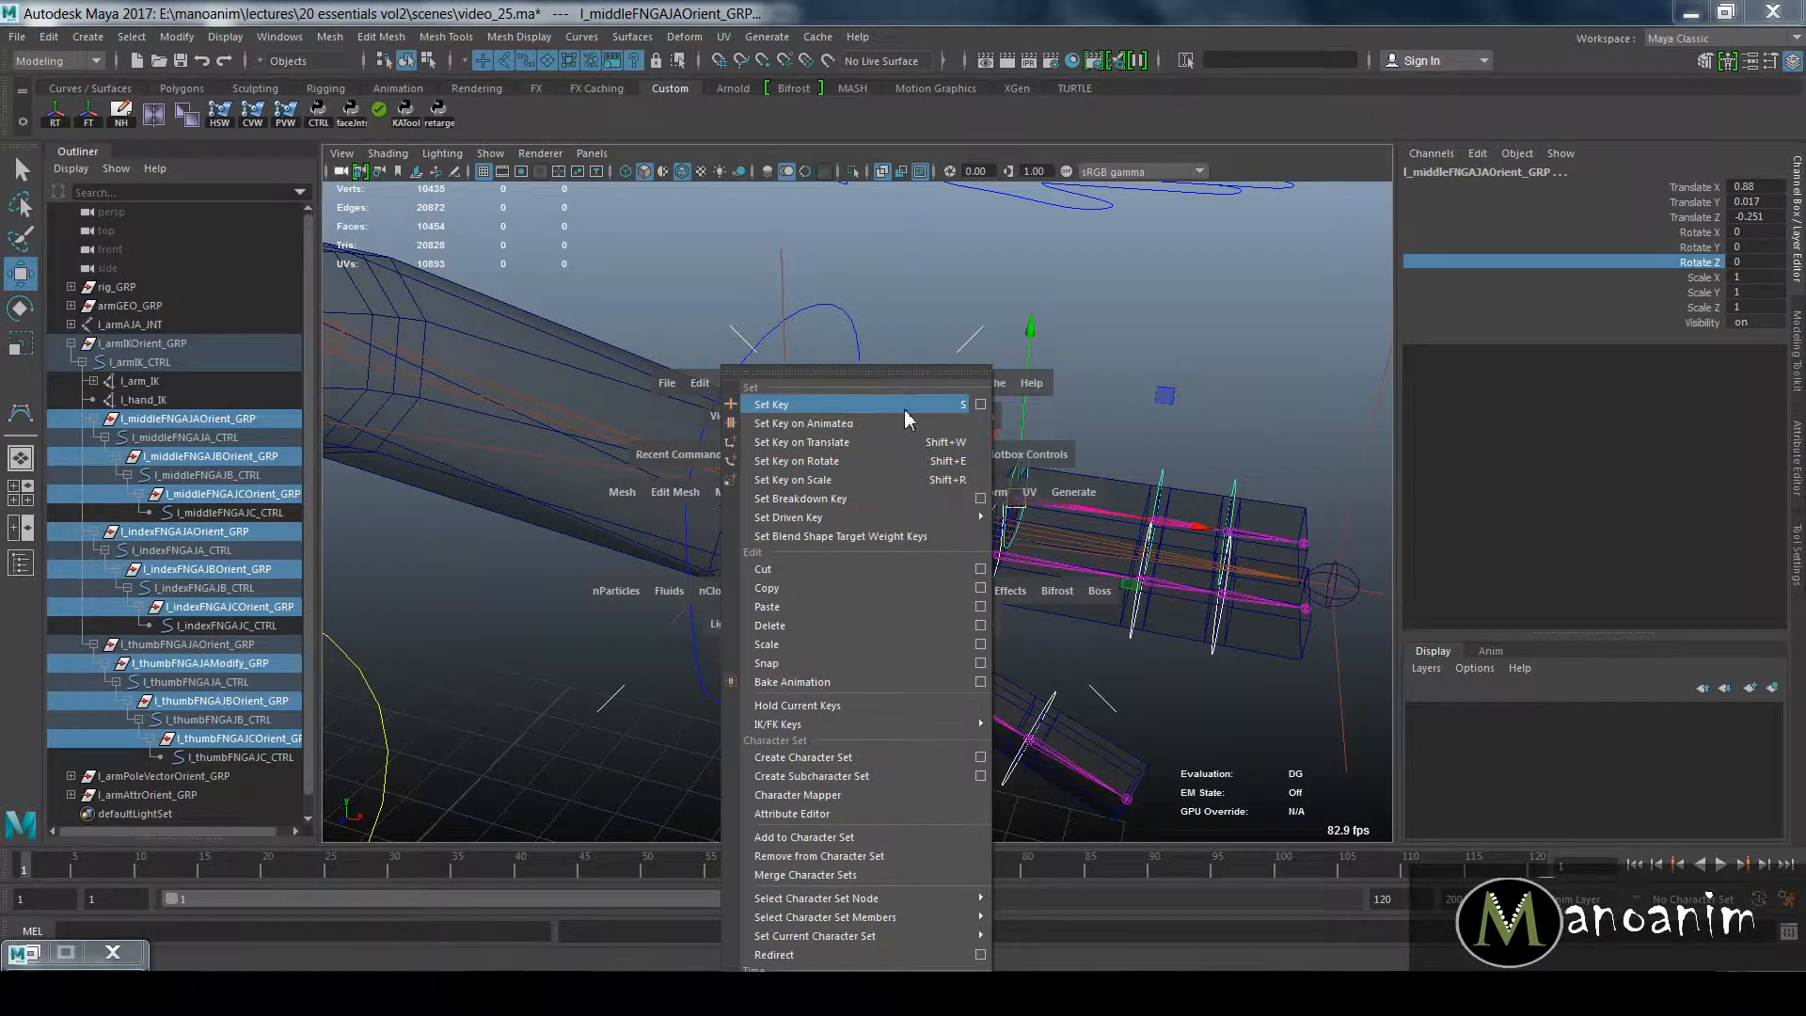
{"action": "left_click", "coordinate": [980, 406]}
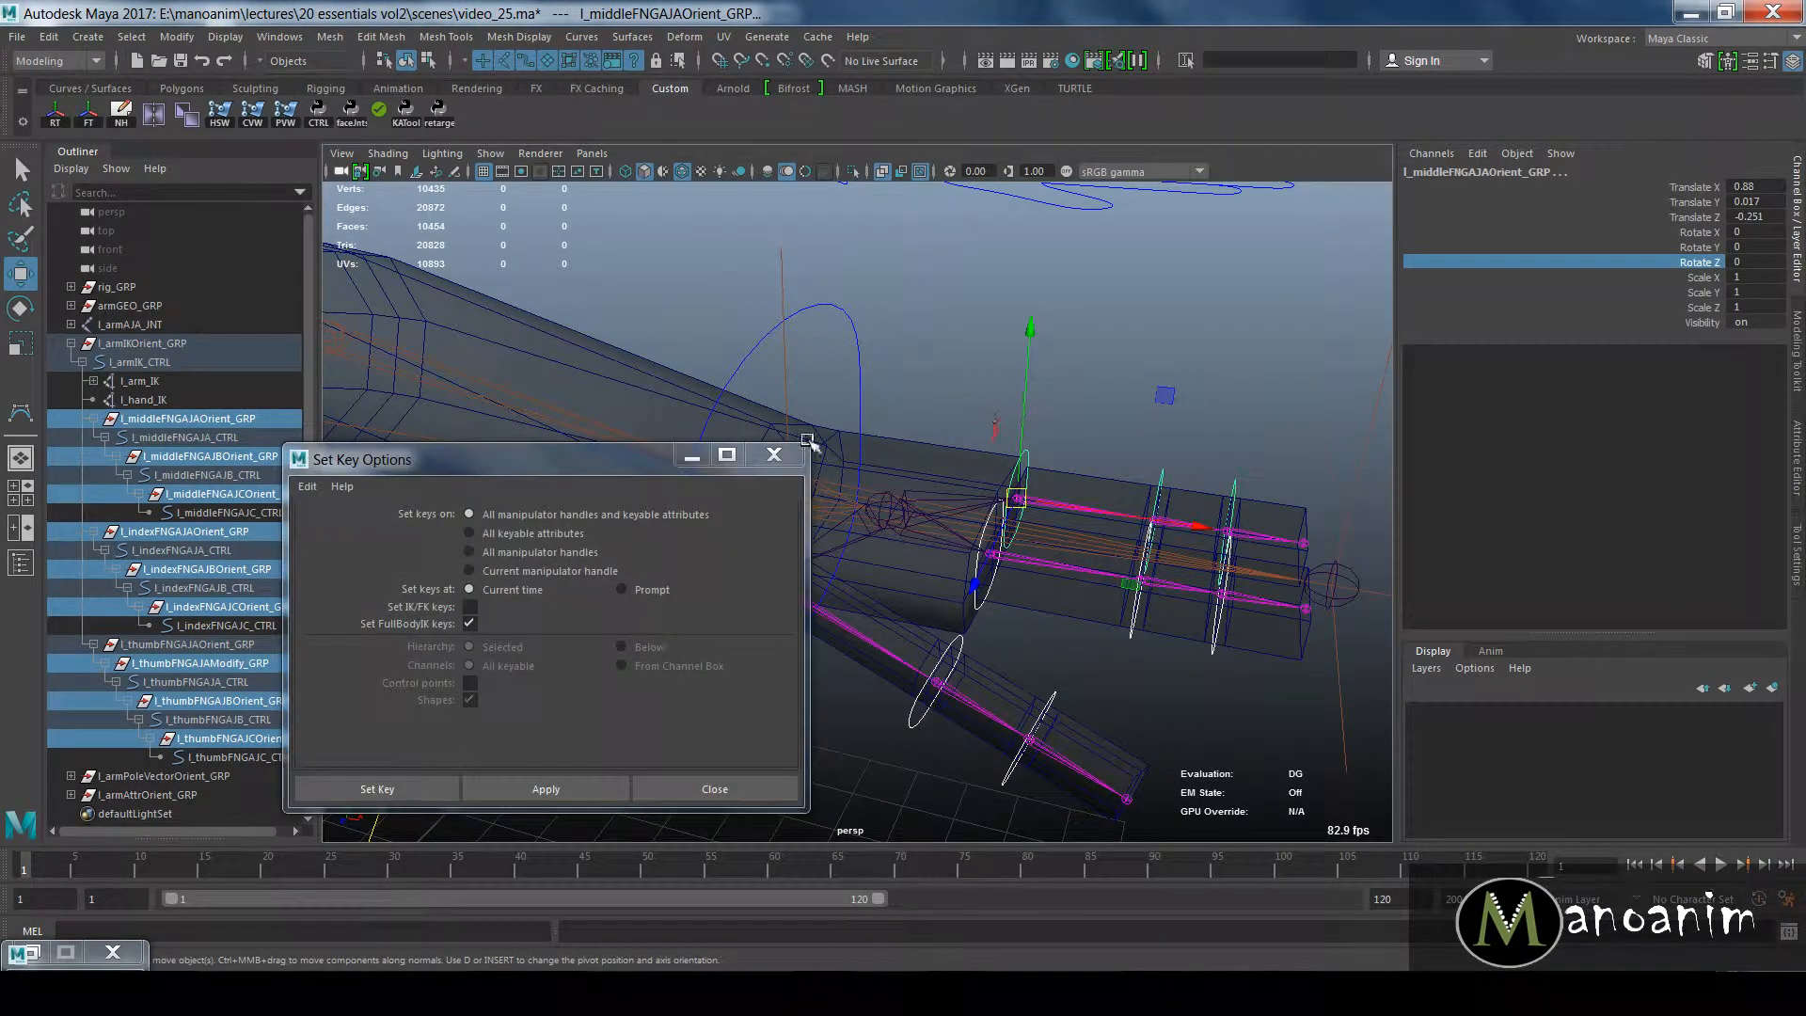
{"action": "left_click", "coordinate": [773, 456]}
Step: Try setting a regular key on the nine selected finger parent groups, and undo it
{"action": "key", "text": "space"}
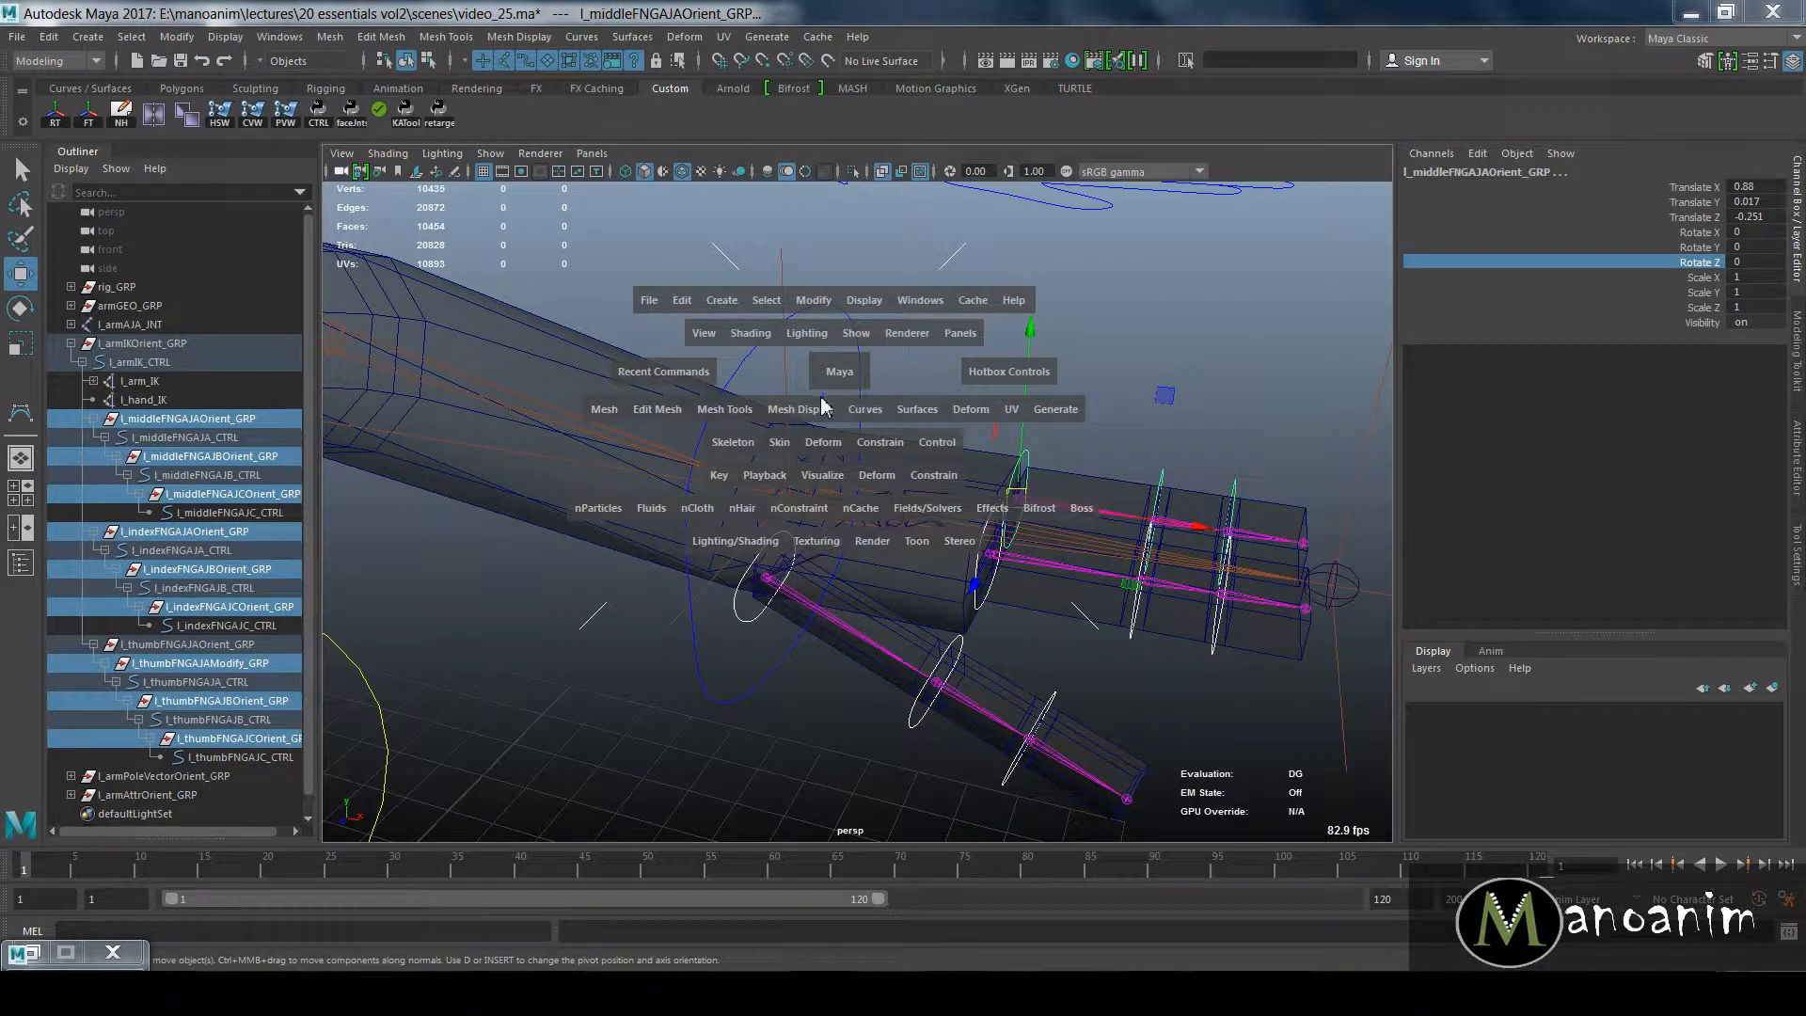
{"action": "left_click", "coordinate": [719, 475]}
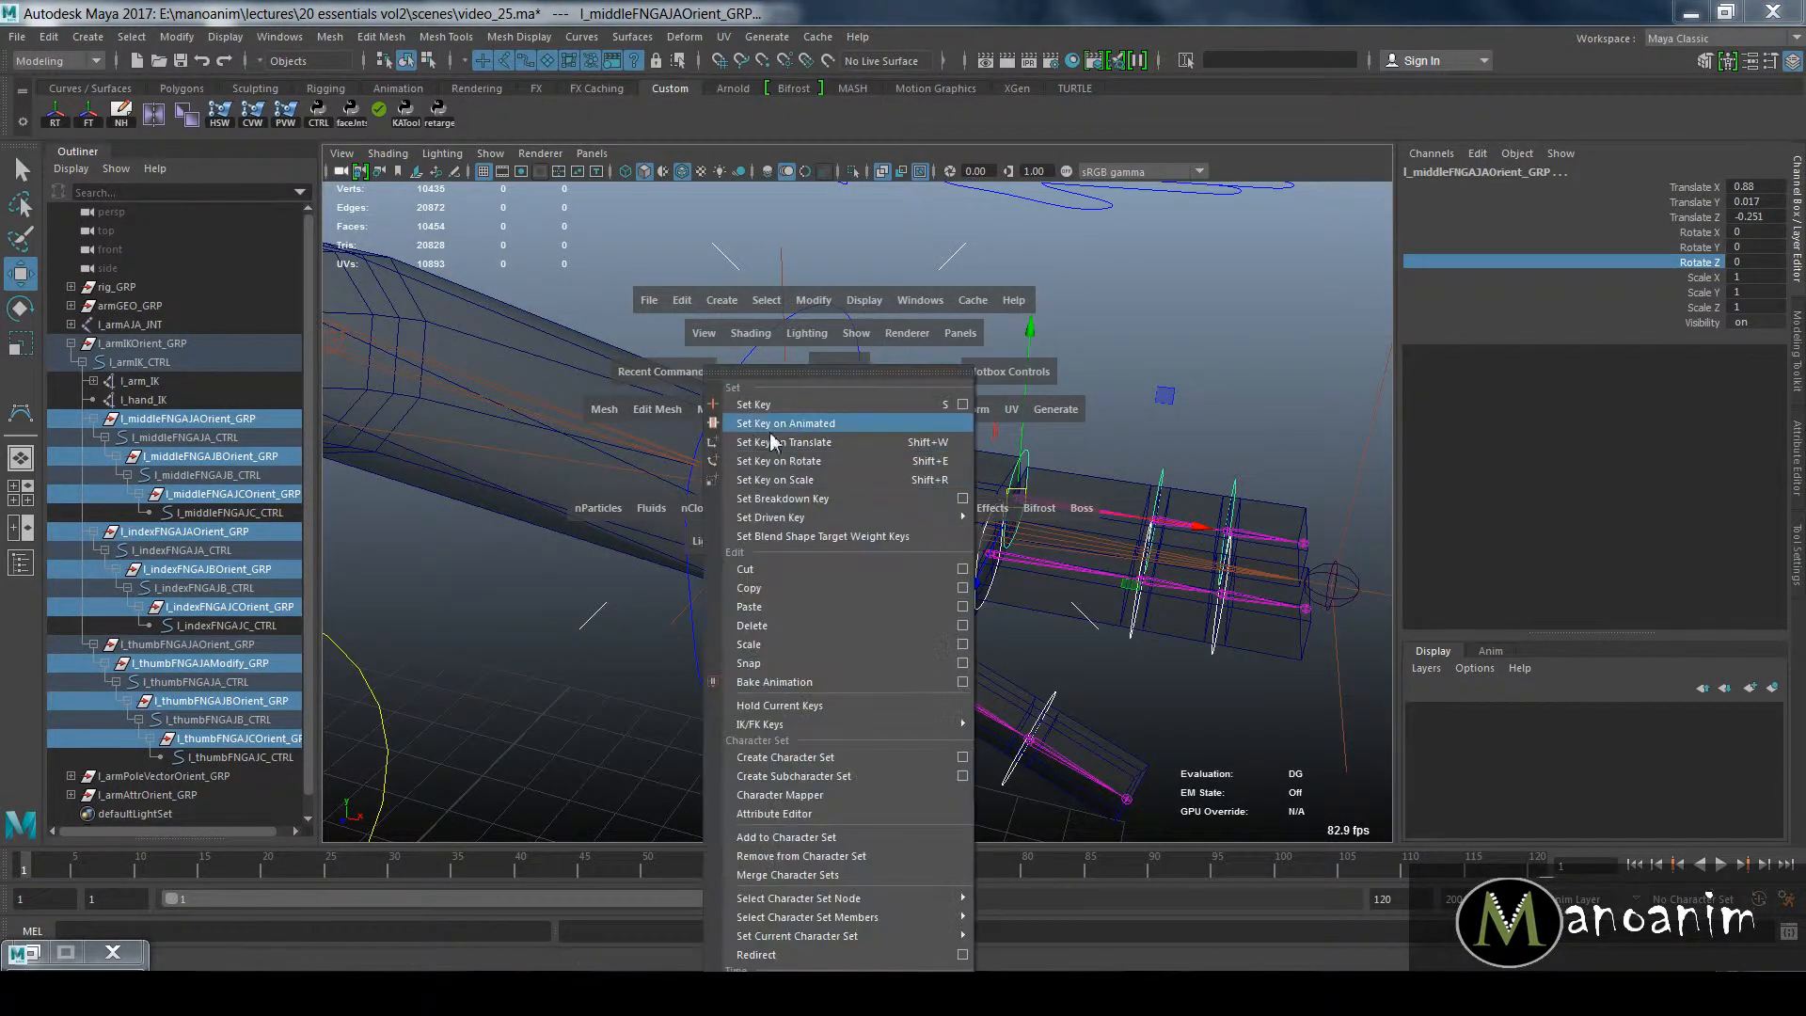
{"action": "left_click", "coordinate": [779, 406]}
{"action": "key", "text": "ctrl+z"}
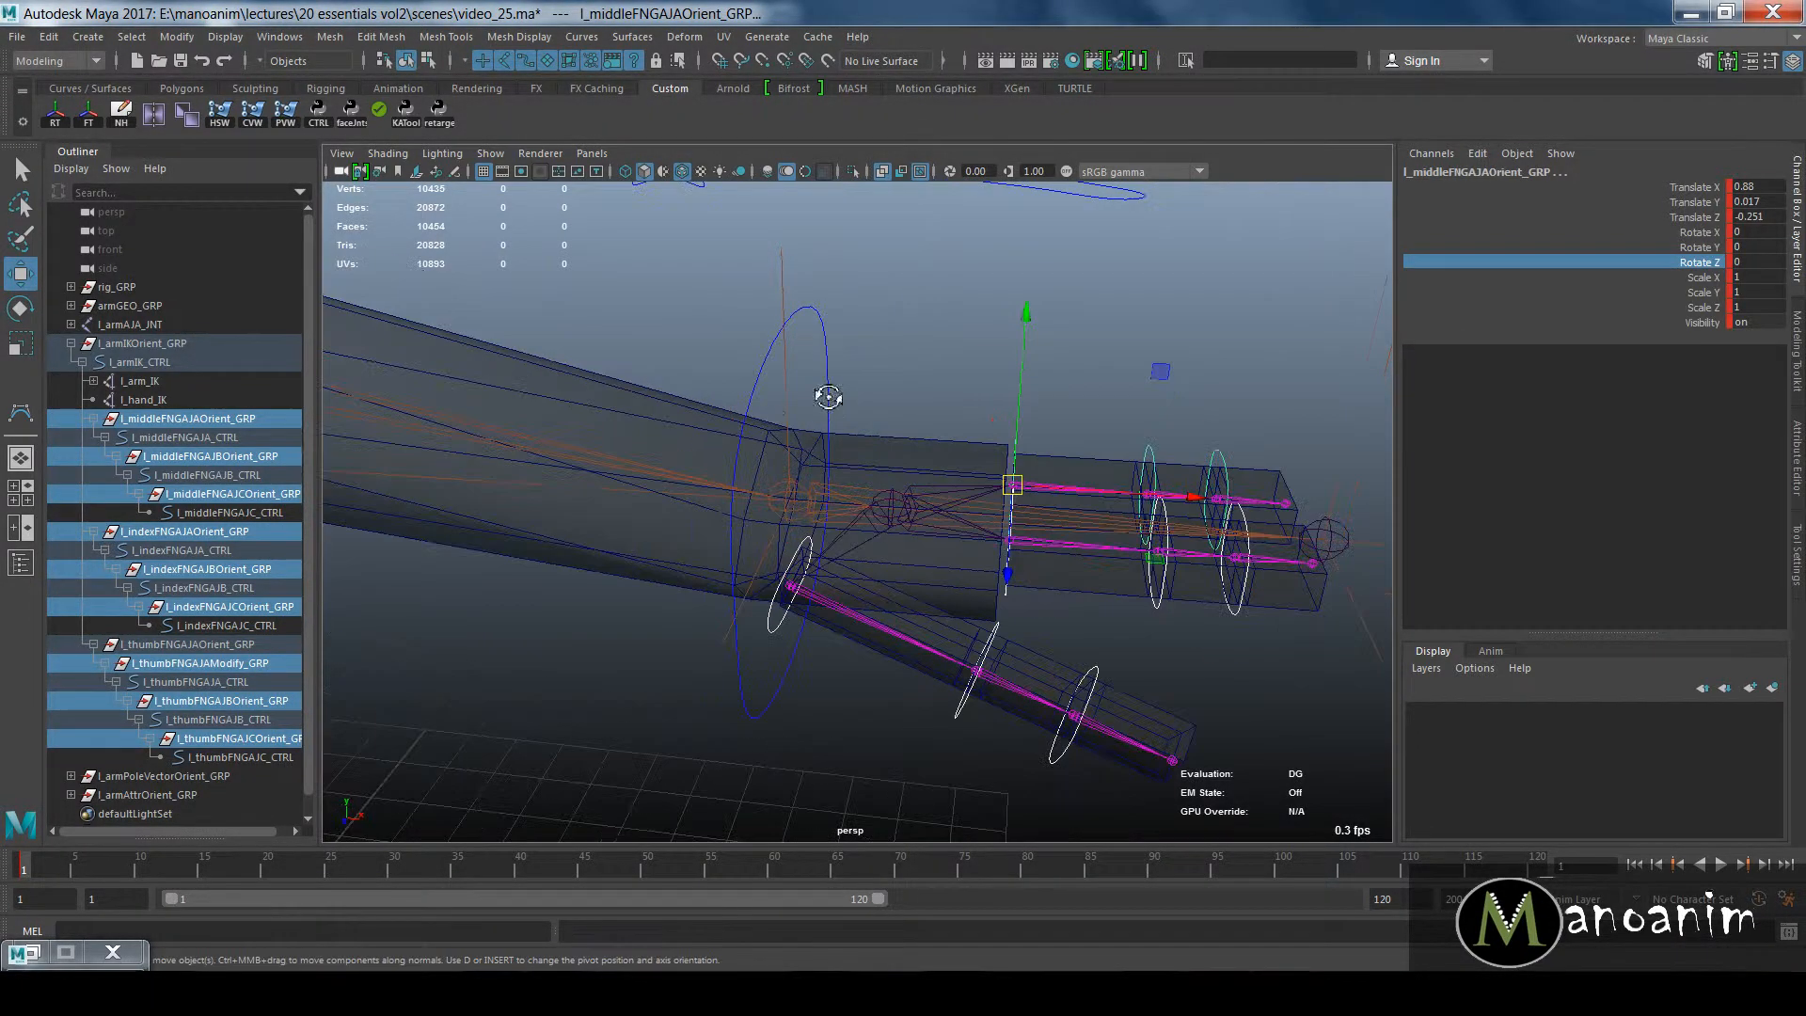
Step: Open Set Driven Key with the nine selected finger parent groups loaded as driven objects
{"action": "key", "text": "space"}
{"action": "left_click", "coordinate": [602, 458]}
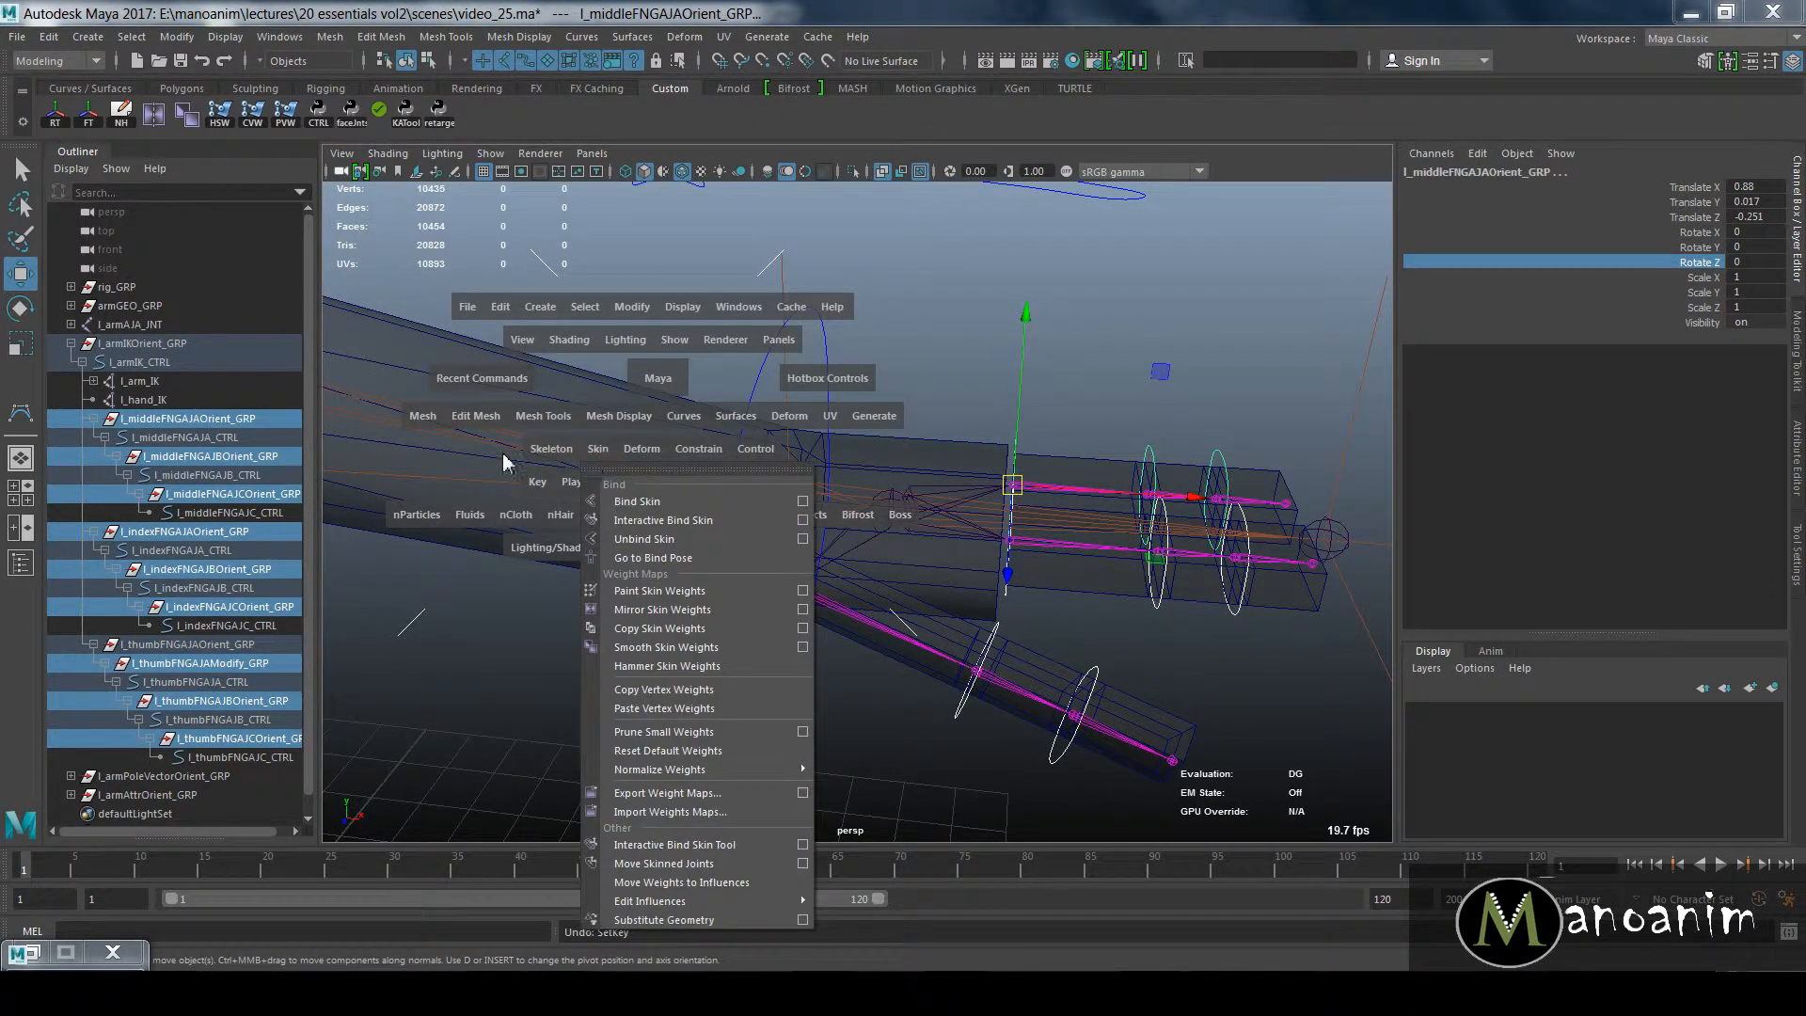
{"action": "left_click", "coordinate": [537, 481]}
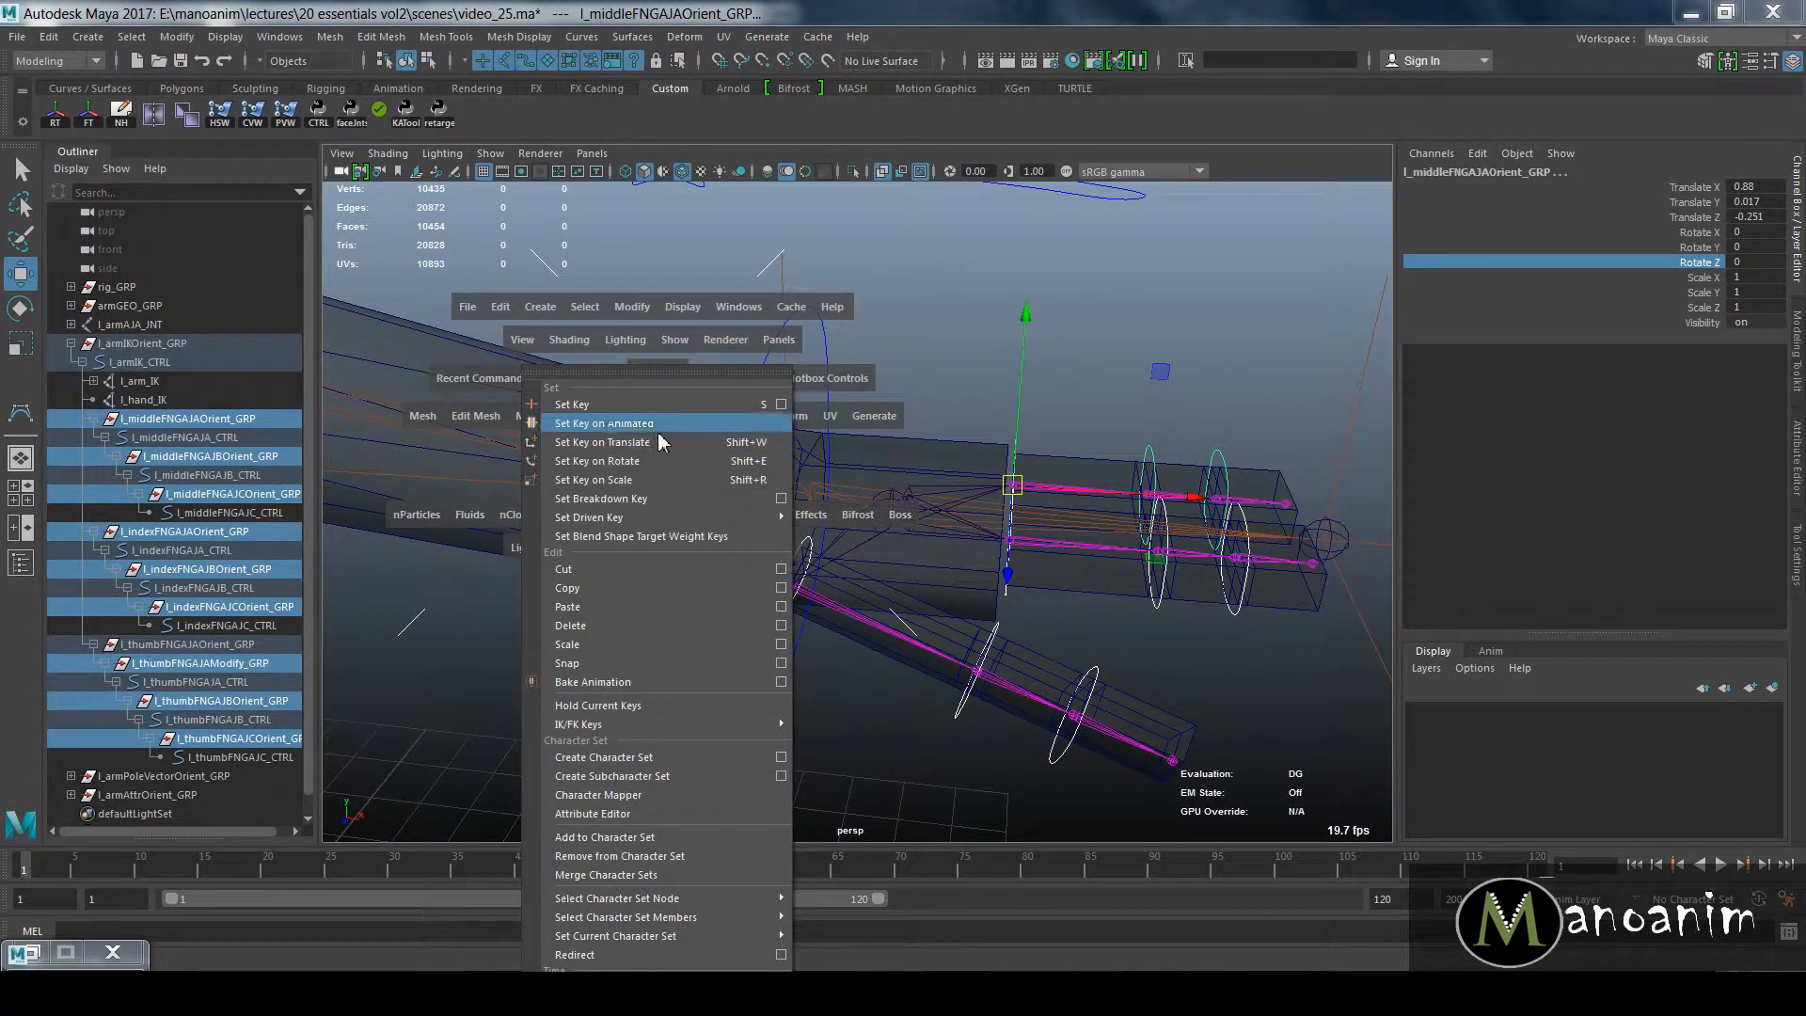
{"action": "mouse_move", "coordinate": [707, 524]}
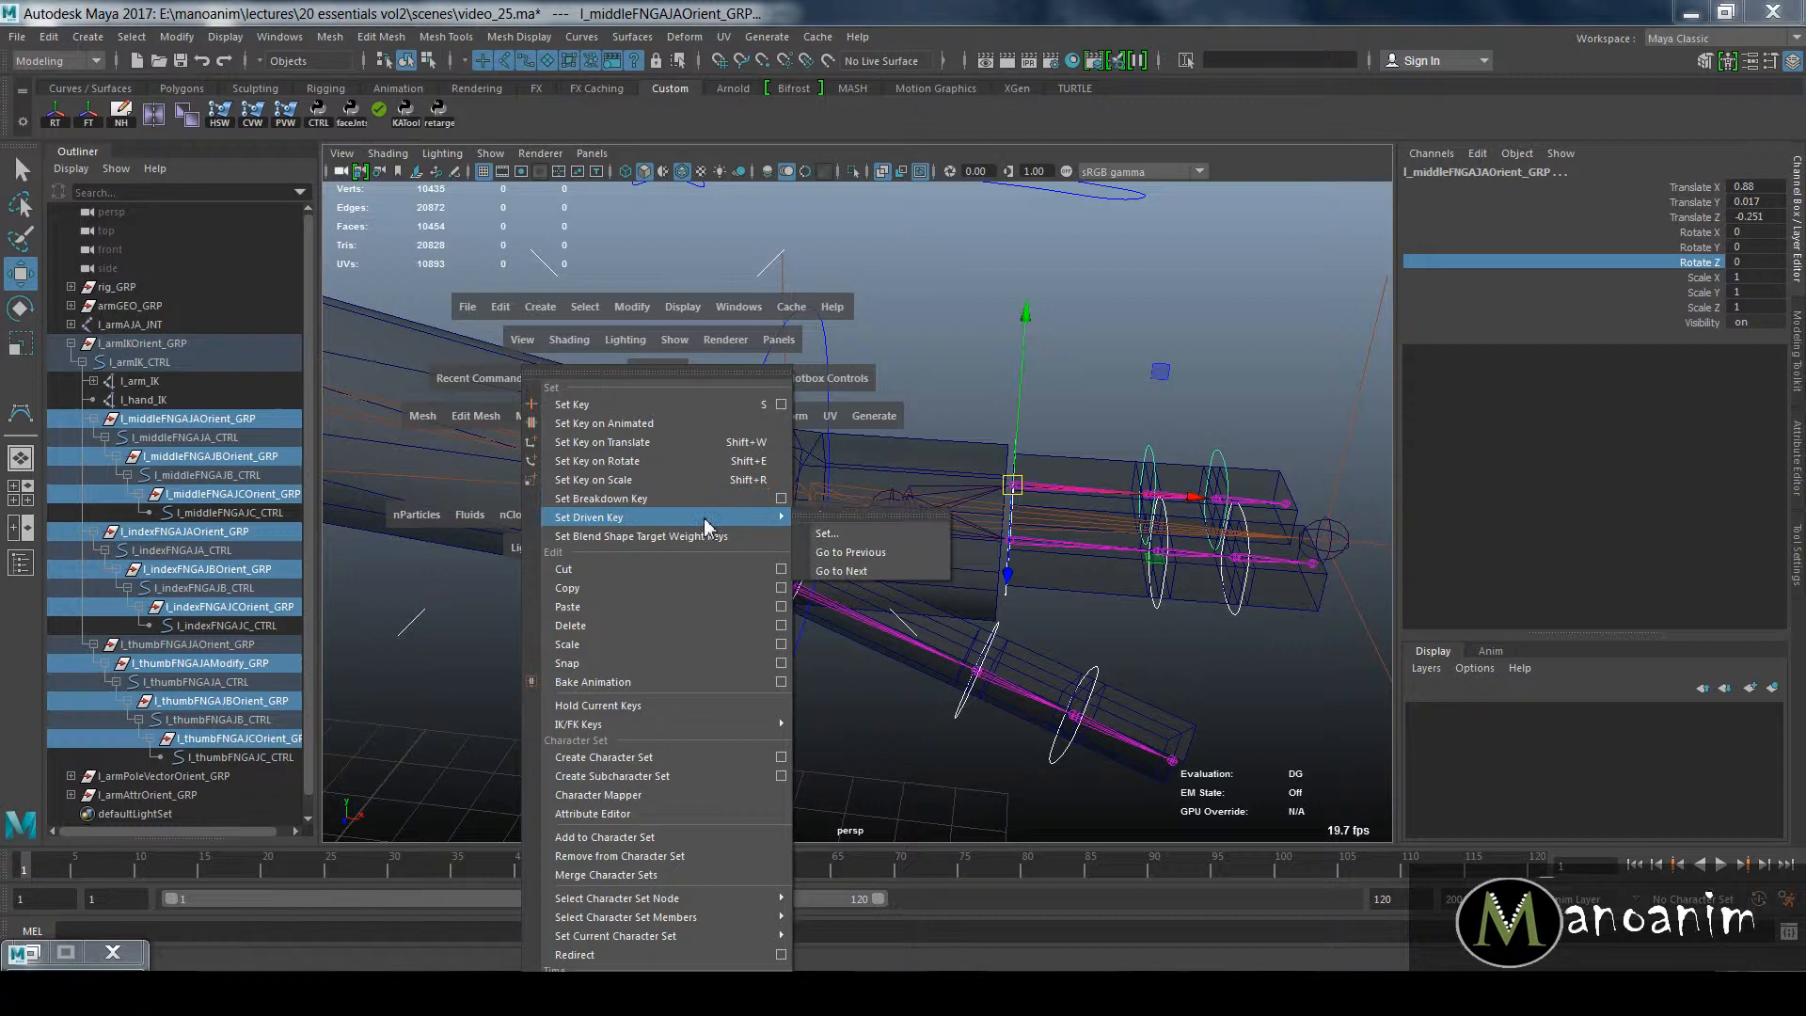
{"action": "left_click", "coordinate": [847, 532]}
{"action": "left_click_drag", "start_coordinate": [168, 297], "coordinate": [847, 188]}
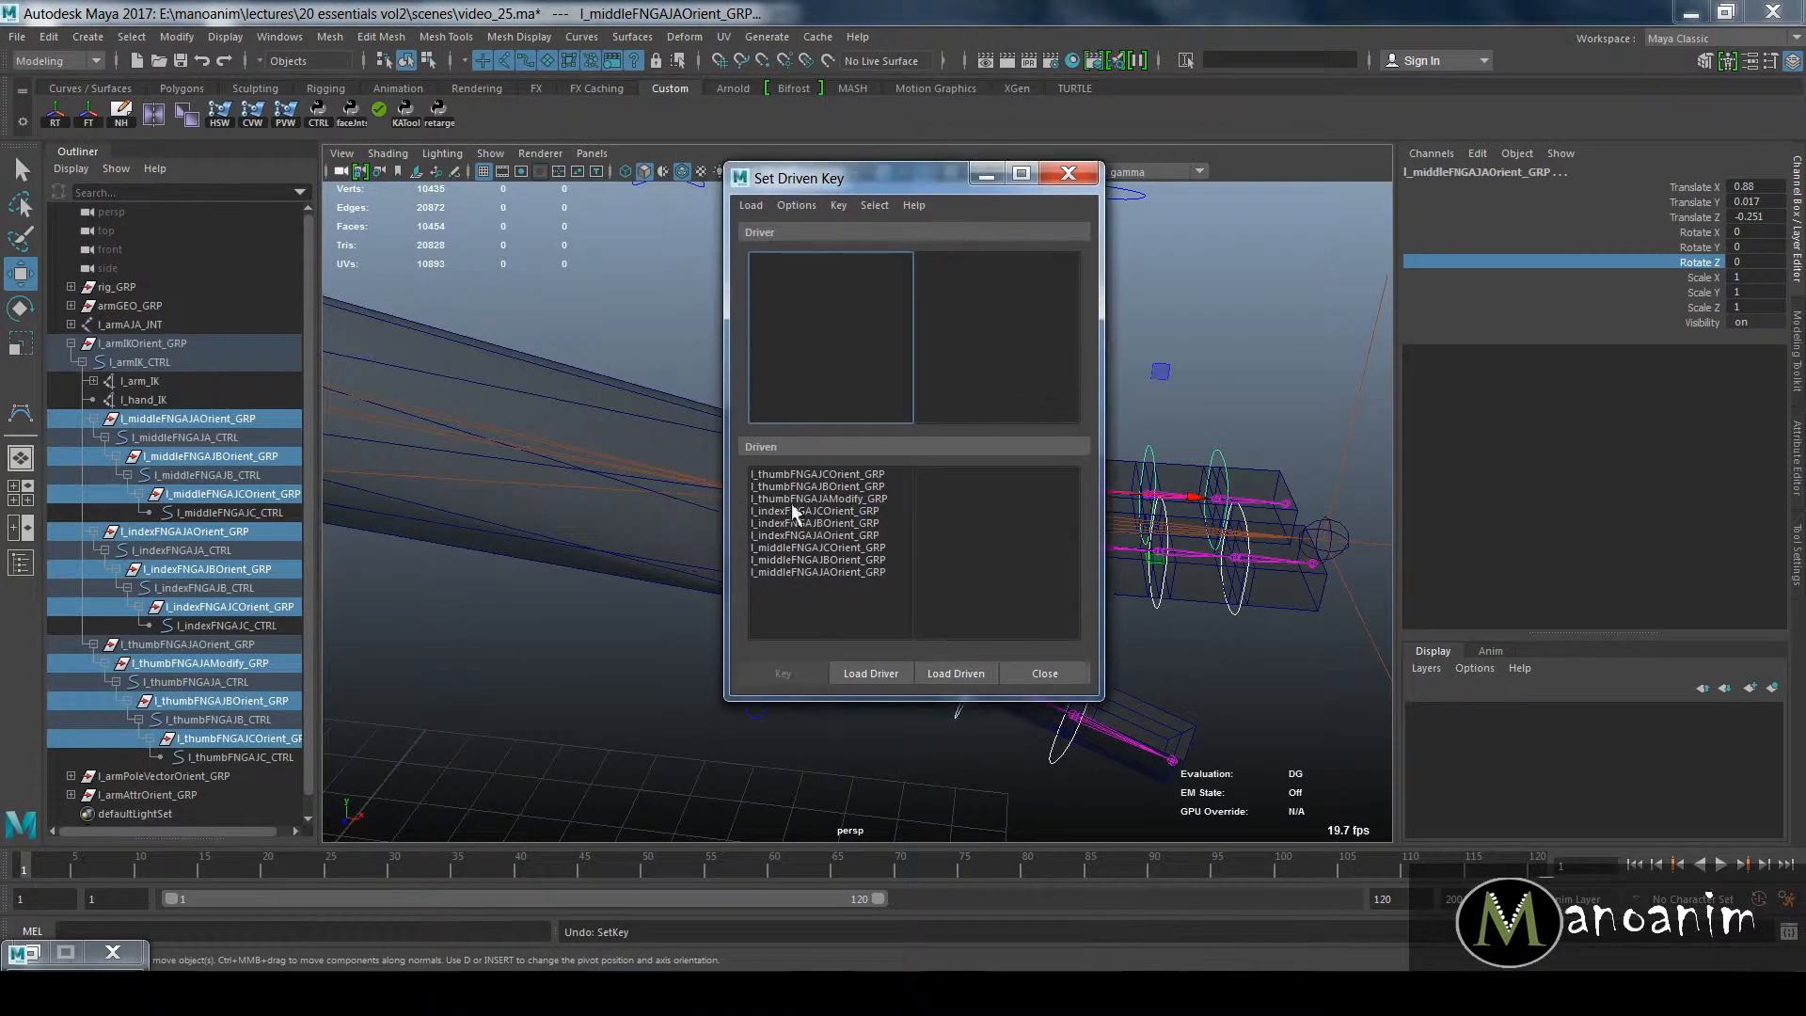
Step: Examine the driven finger groups and their available channels by selecting them in the Set Driven Key window
{"action": "left_click_drag", "start_coordinate": [842, 485], "coordinate": [855, 593]}
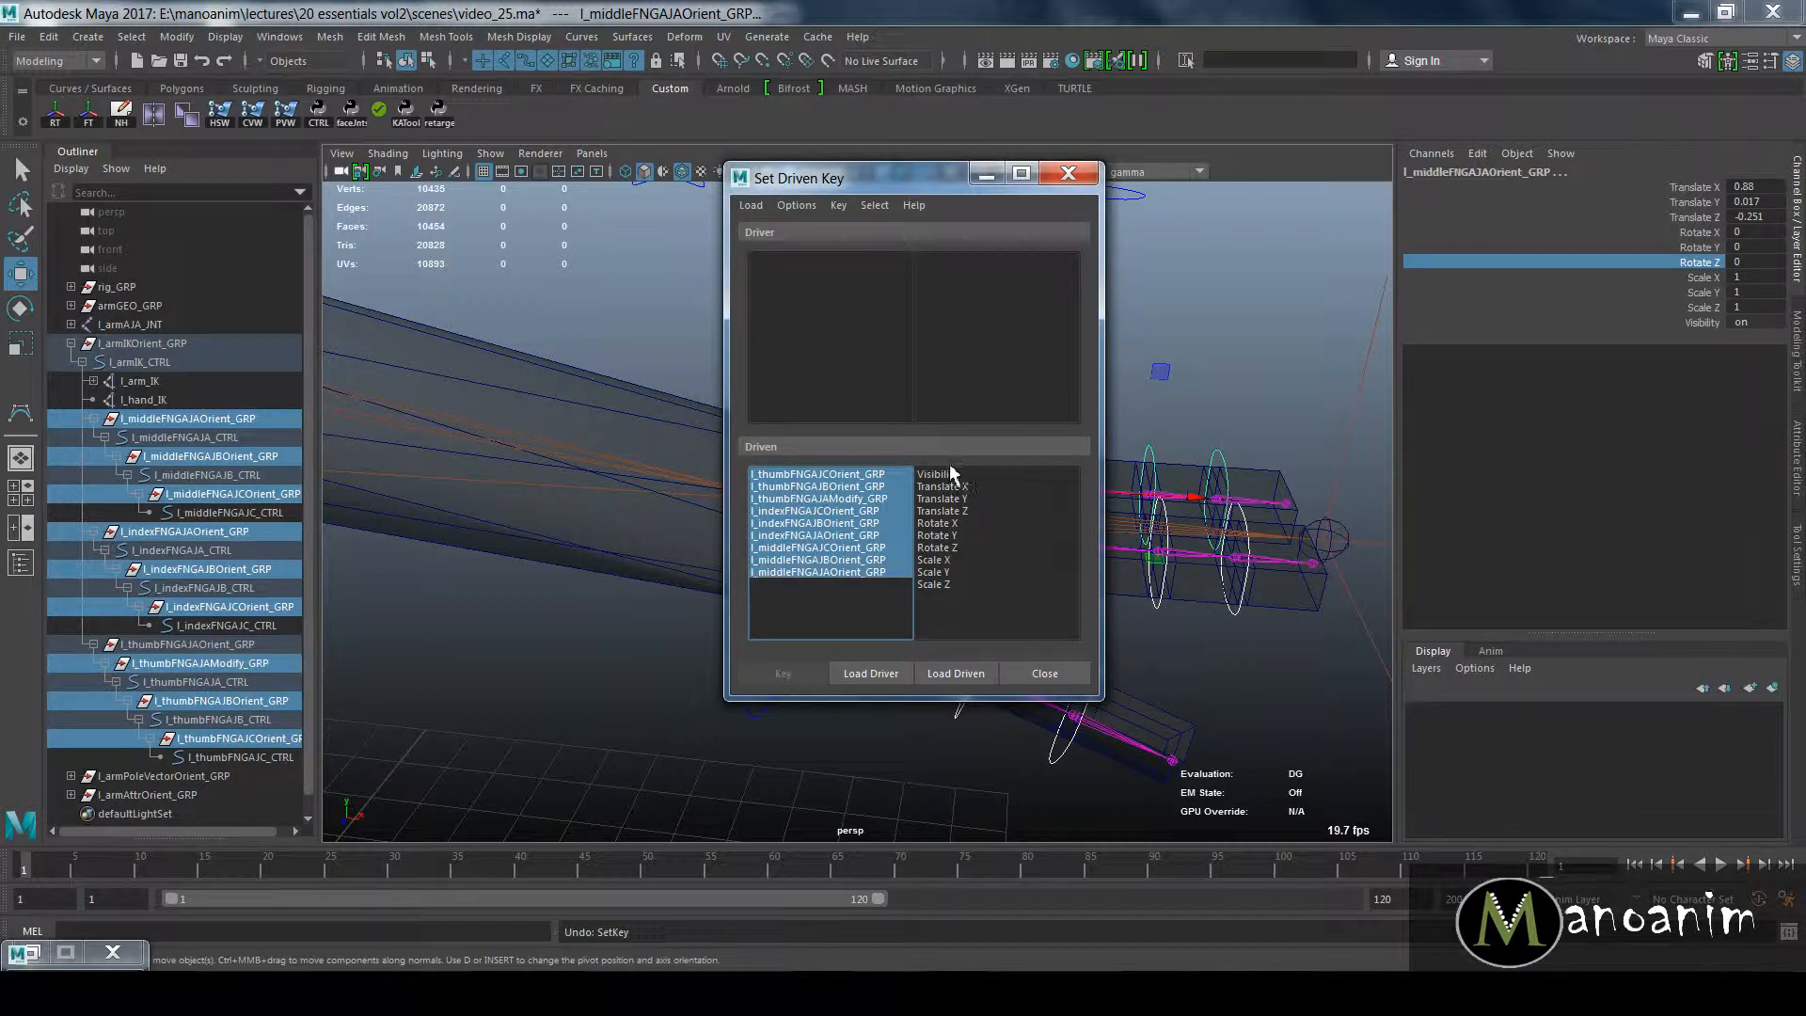
{"action": "left_click_drag", "start_coordinate": [850, 488], "coordinate": [846, 572]}
{"action": "left_click_drag", "start_coordinate": [863, 477], "coordinate": [873, 576]}
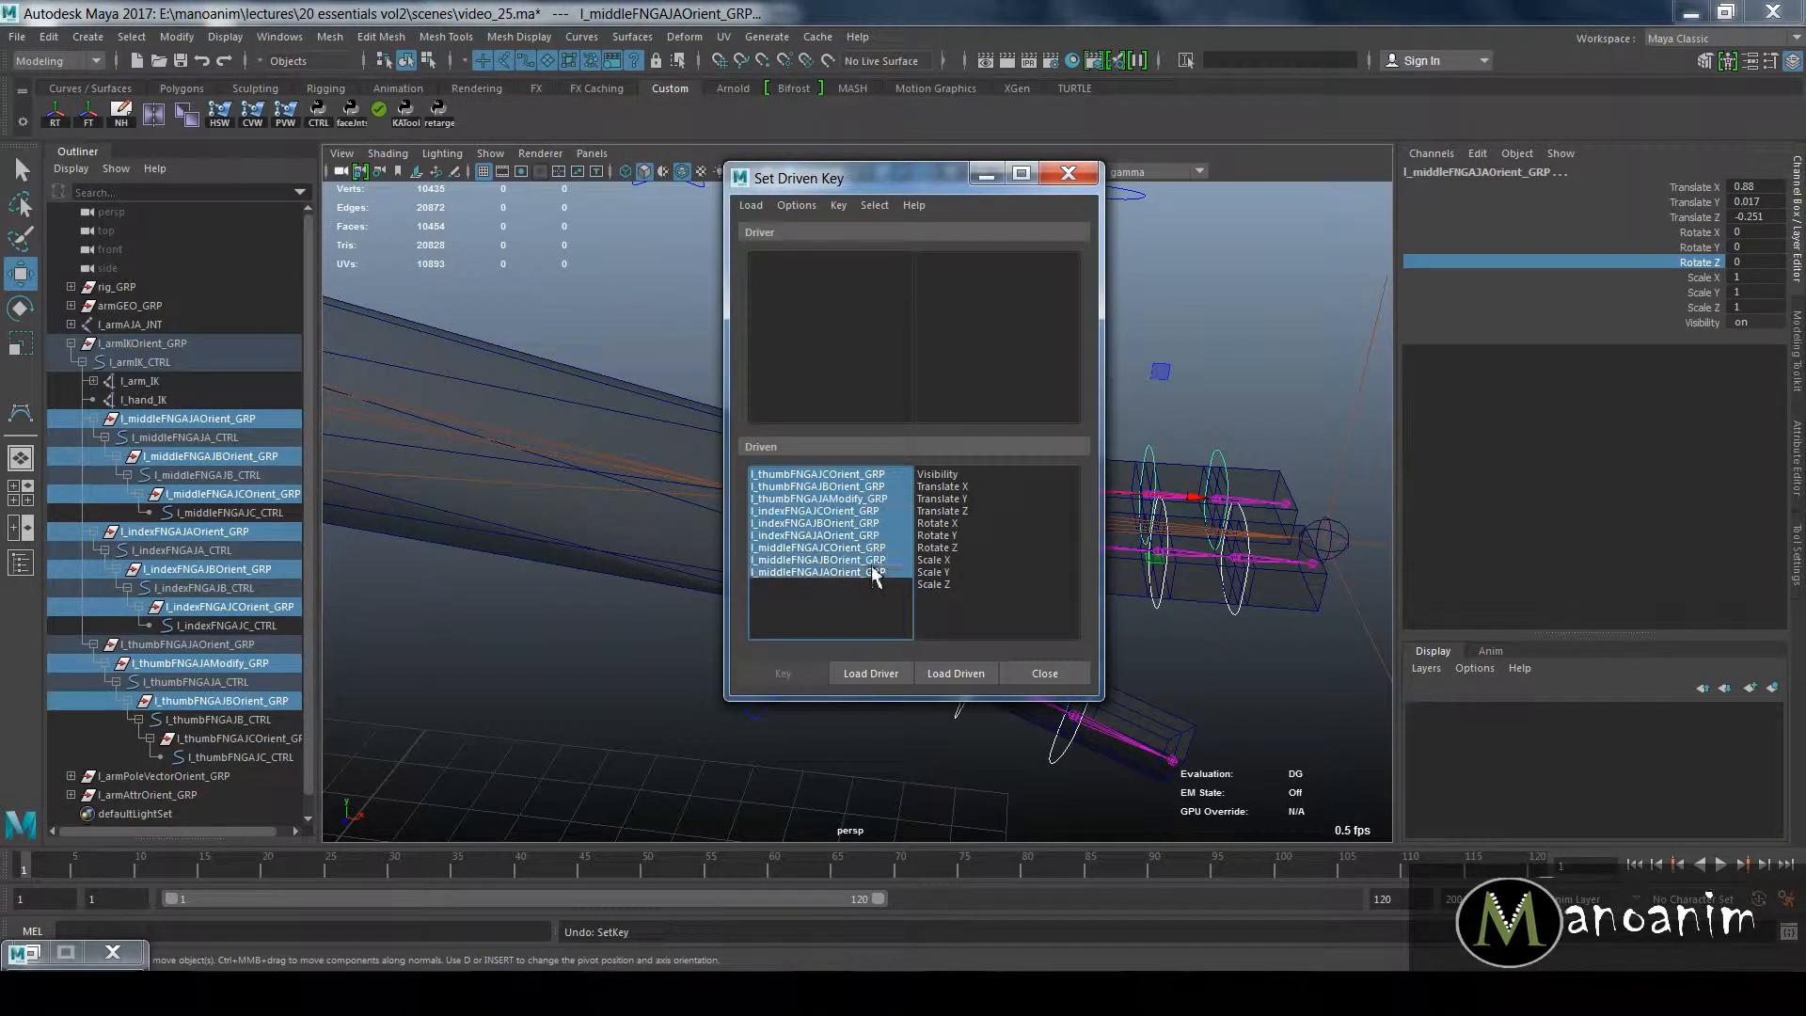
{"action": "left_click", "coordinate": [857, 511]}
{"action": "left_click_drag", "start_coordinate": [857, 499], "coordinate": [871, 590]}
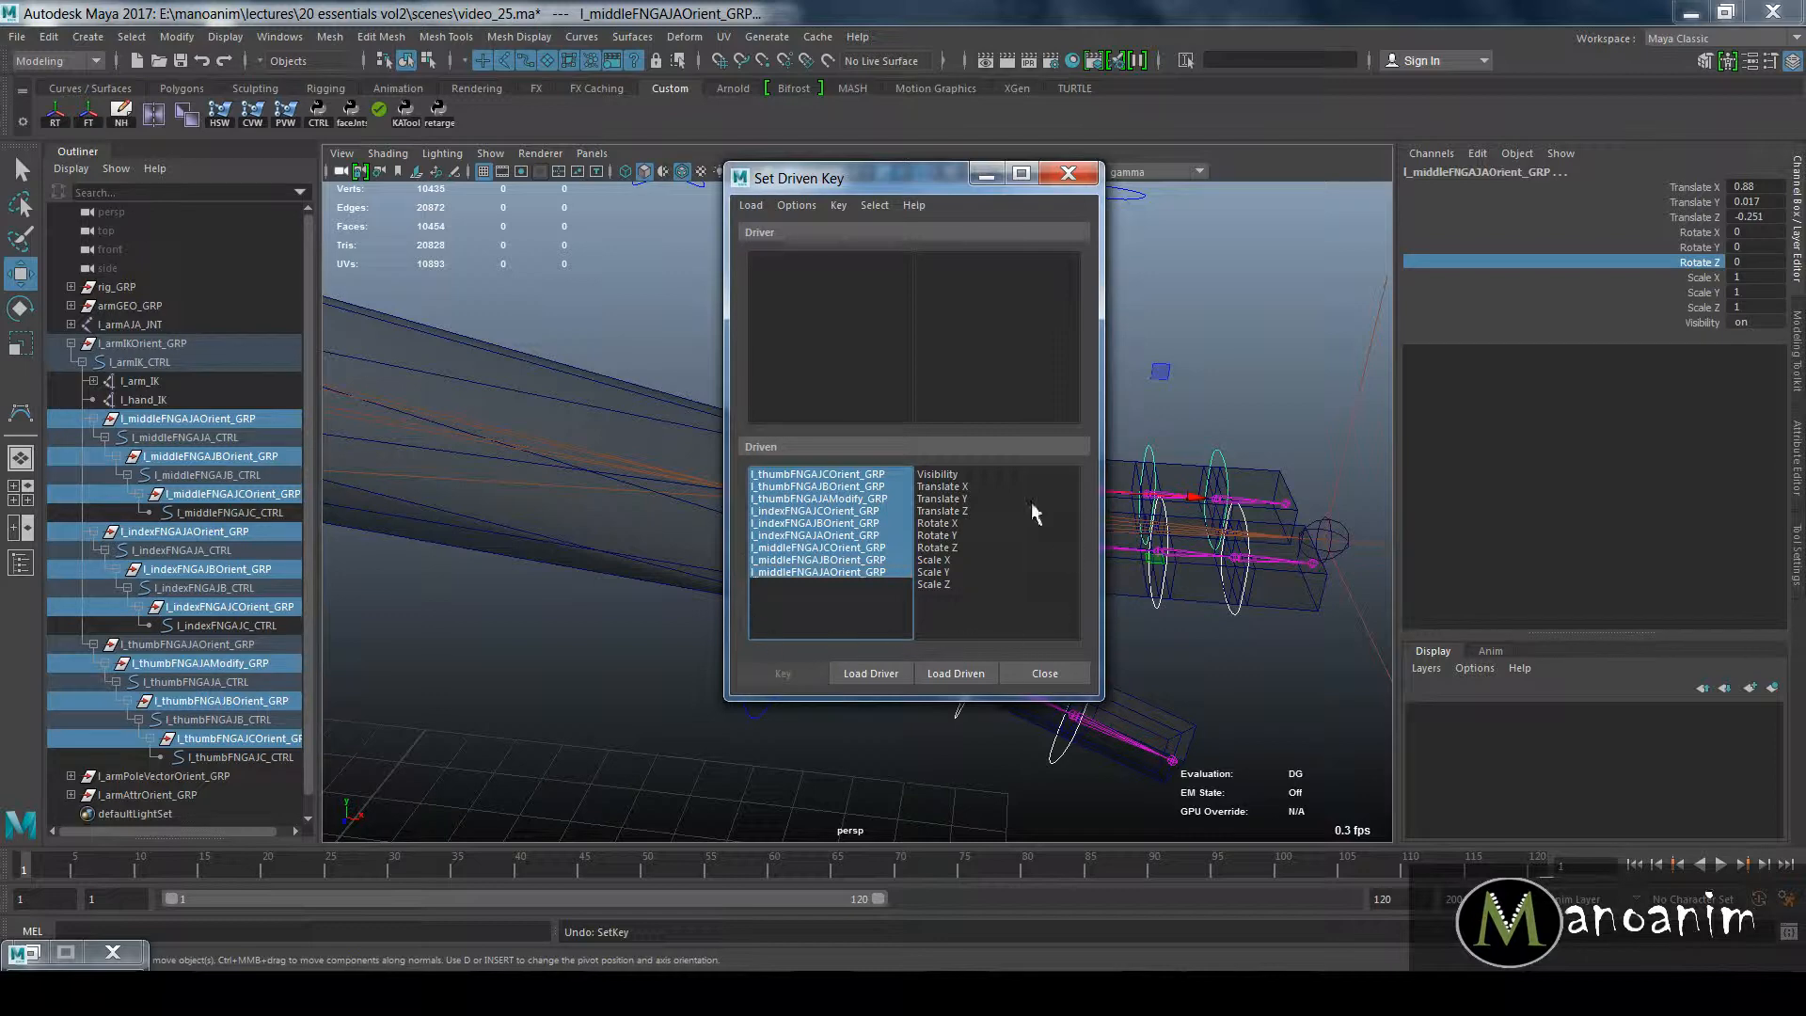
{"action": "left_click", "coordinate": [844, 512]}
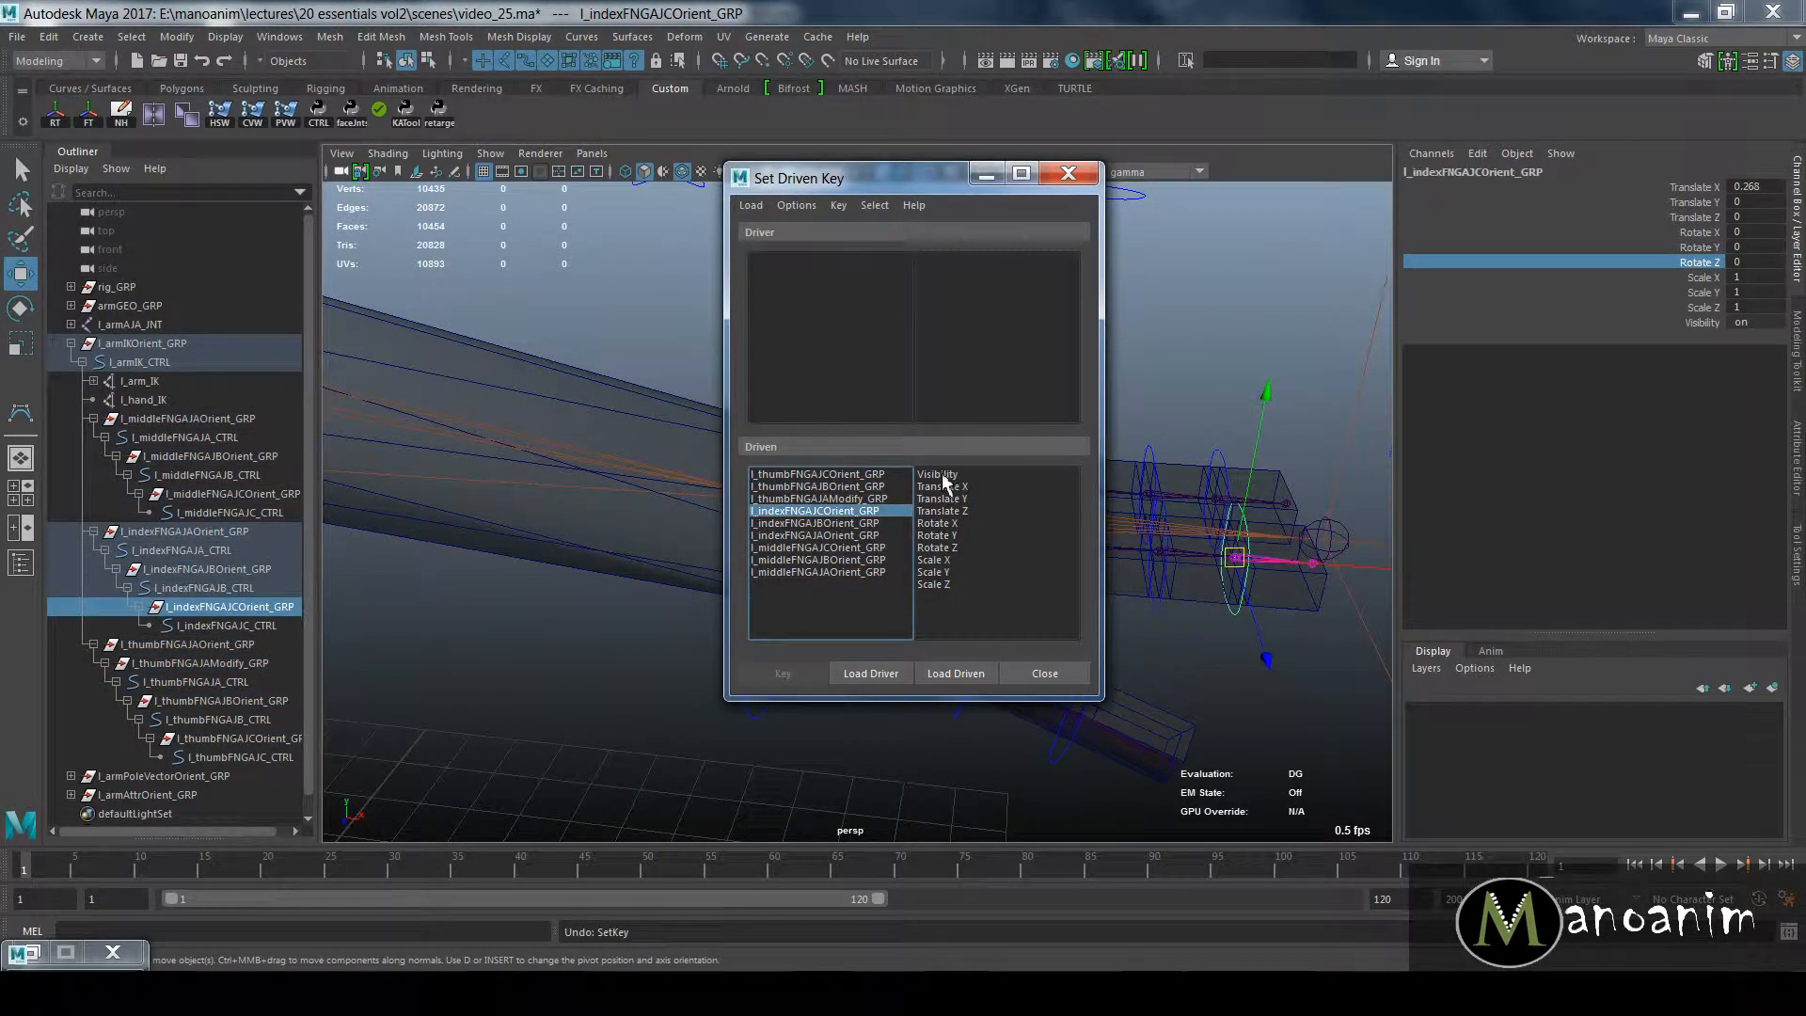
{"action": "left_click_drag", "start_coordinate": [941, 475], "coordinate": [954, 593]}
{"action": "left_click_drag", "start_coordinate": [834, 502], "coordinate": [835, 580]}
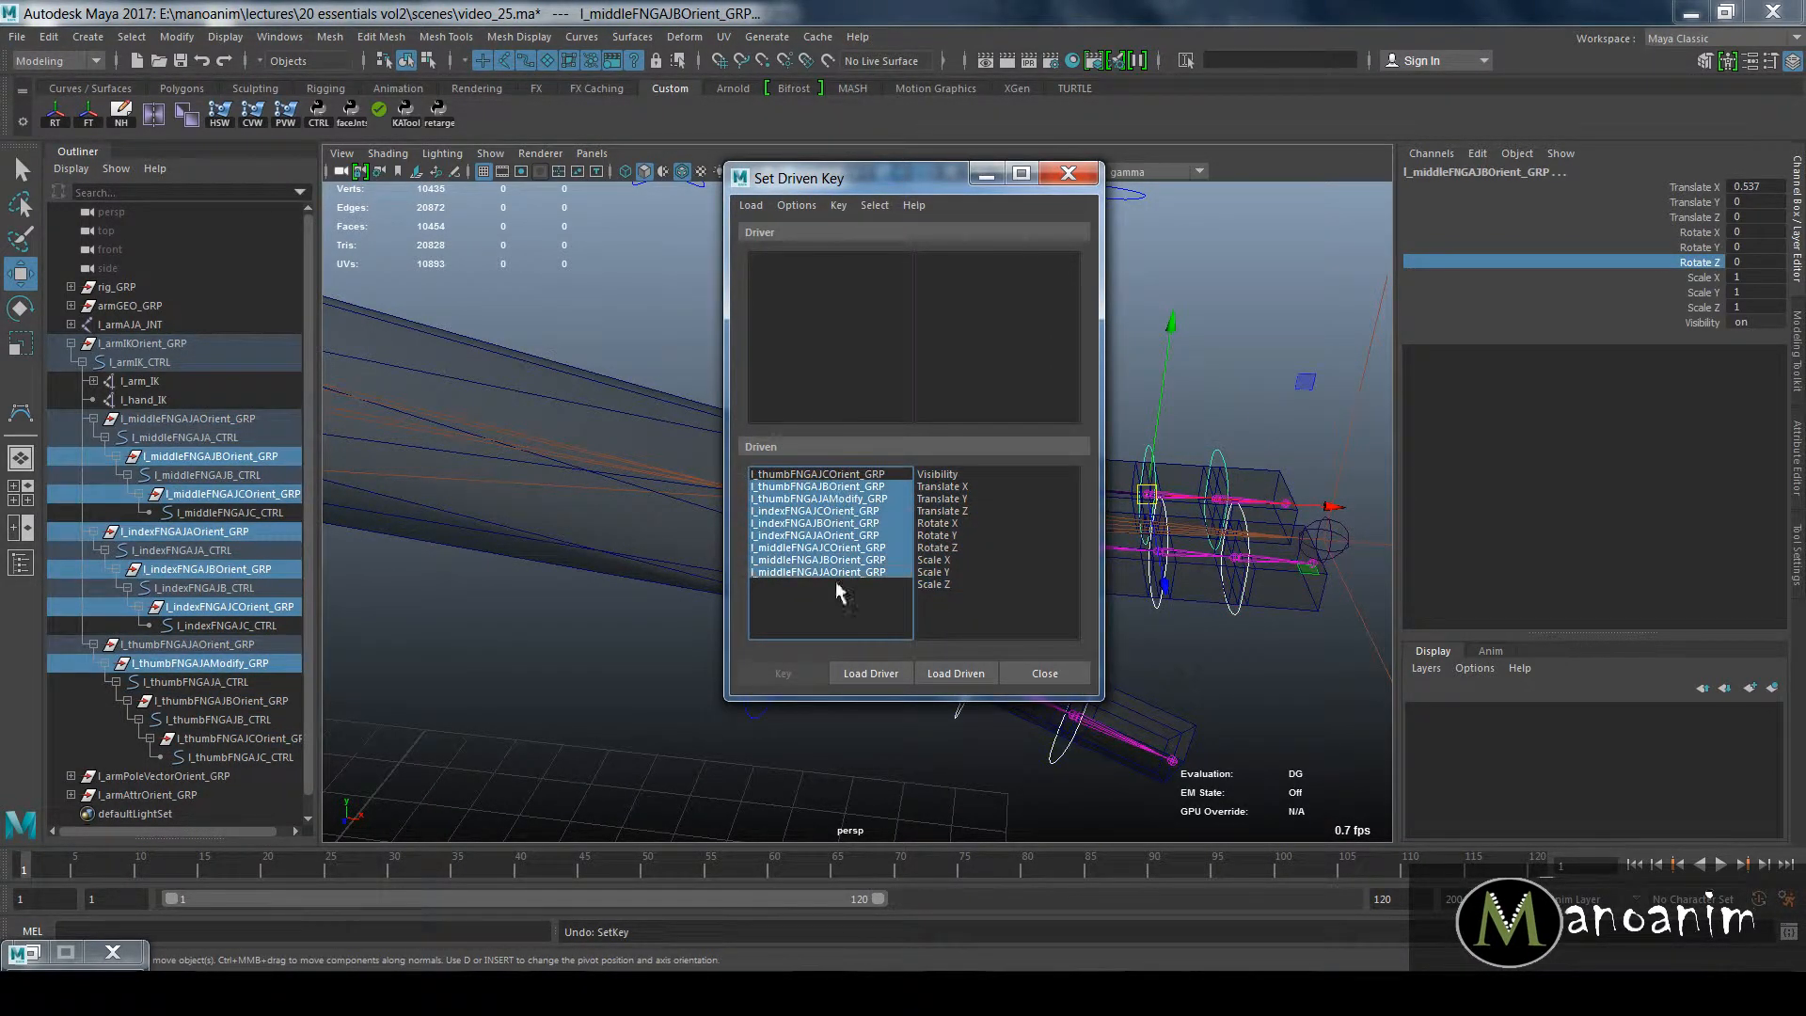
Step: Select the hand-shaped l_armAttr_CTRL curve and load it as the driver in Set Driven Key
{"action": "left_click_drag", "start_coordinate": [893, 178], "coordinate": [650, 216]}
{"action": "left_click", "coordinate": [917, 290]}
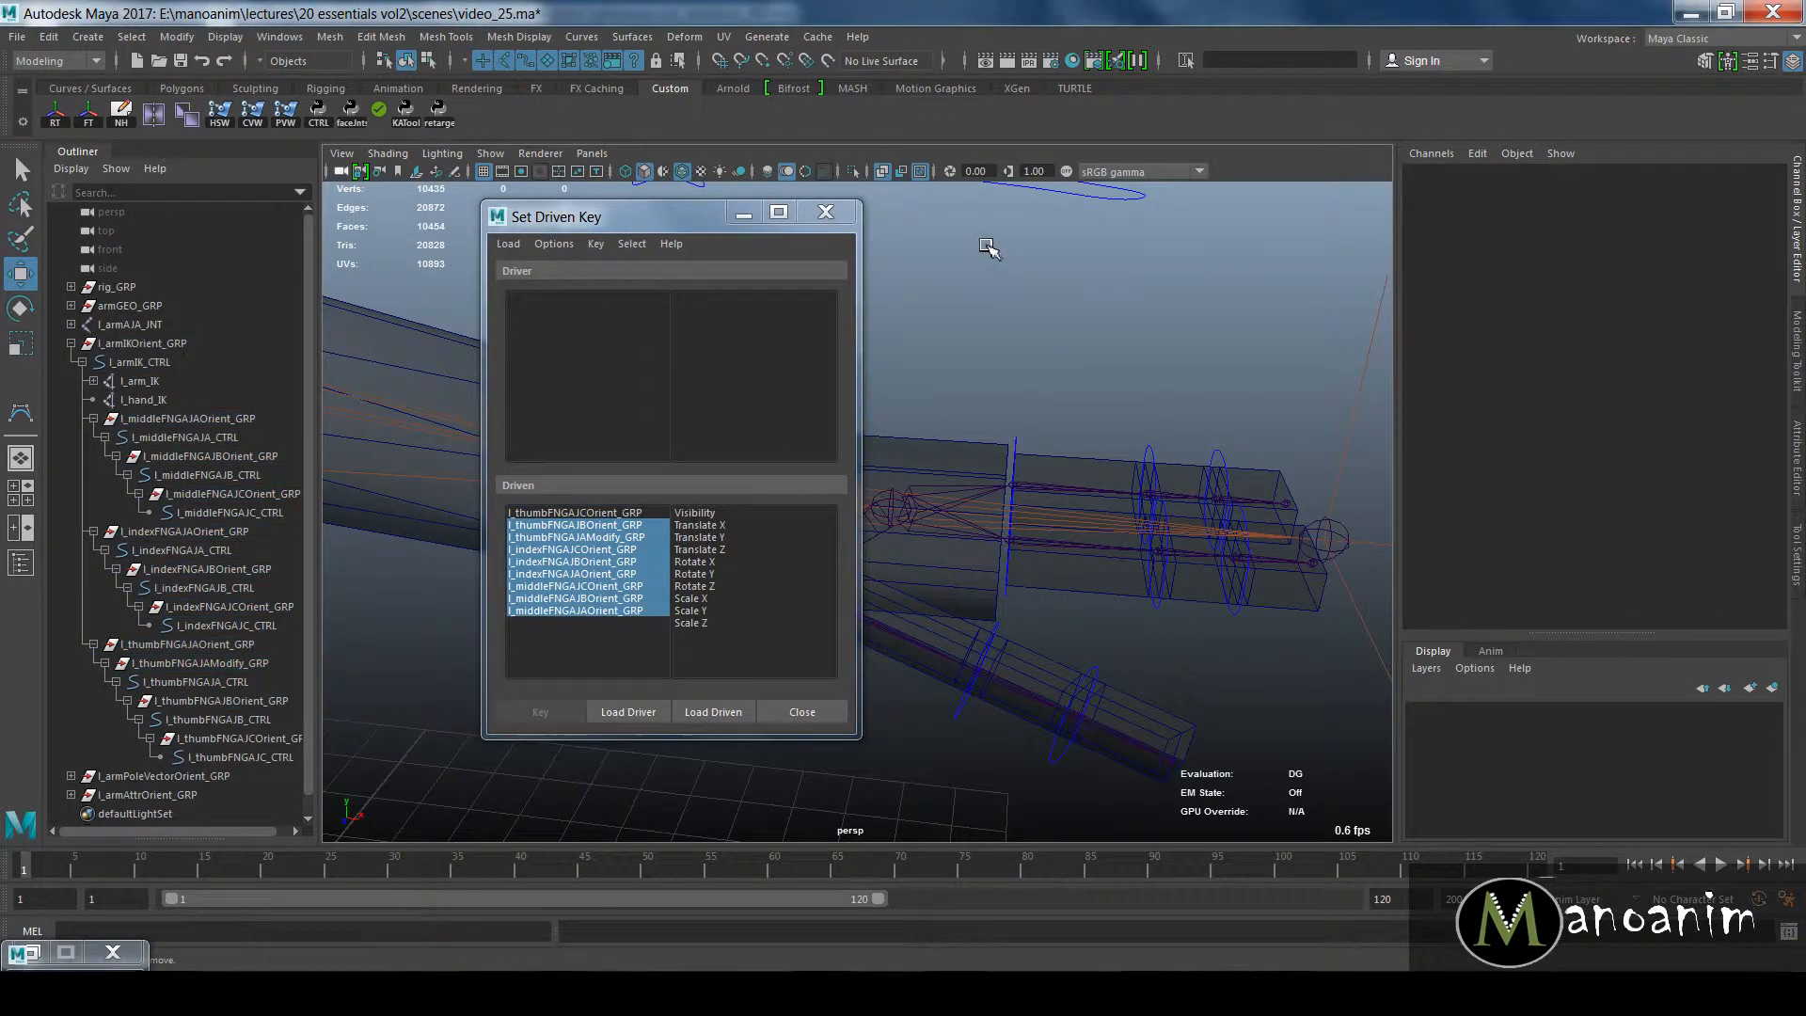
{"action": "left_click", "coordinate": [1116, 197]}
{"action": "left_click_drag", "start_coordinate": [1164, 214], "coordinate": [1116, 326], "text": "alt"}
{"action": "middle_click_drag", "start_coordinate": [1116, 327], "coordinate": [1166, 457], "text": "alt"}
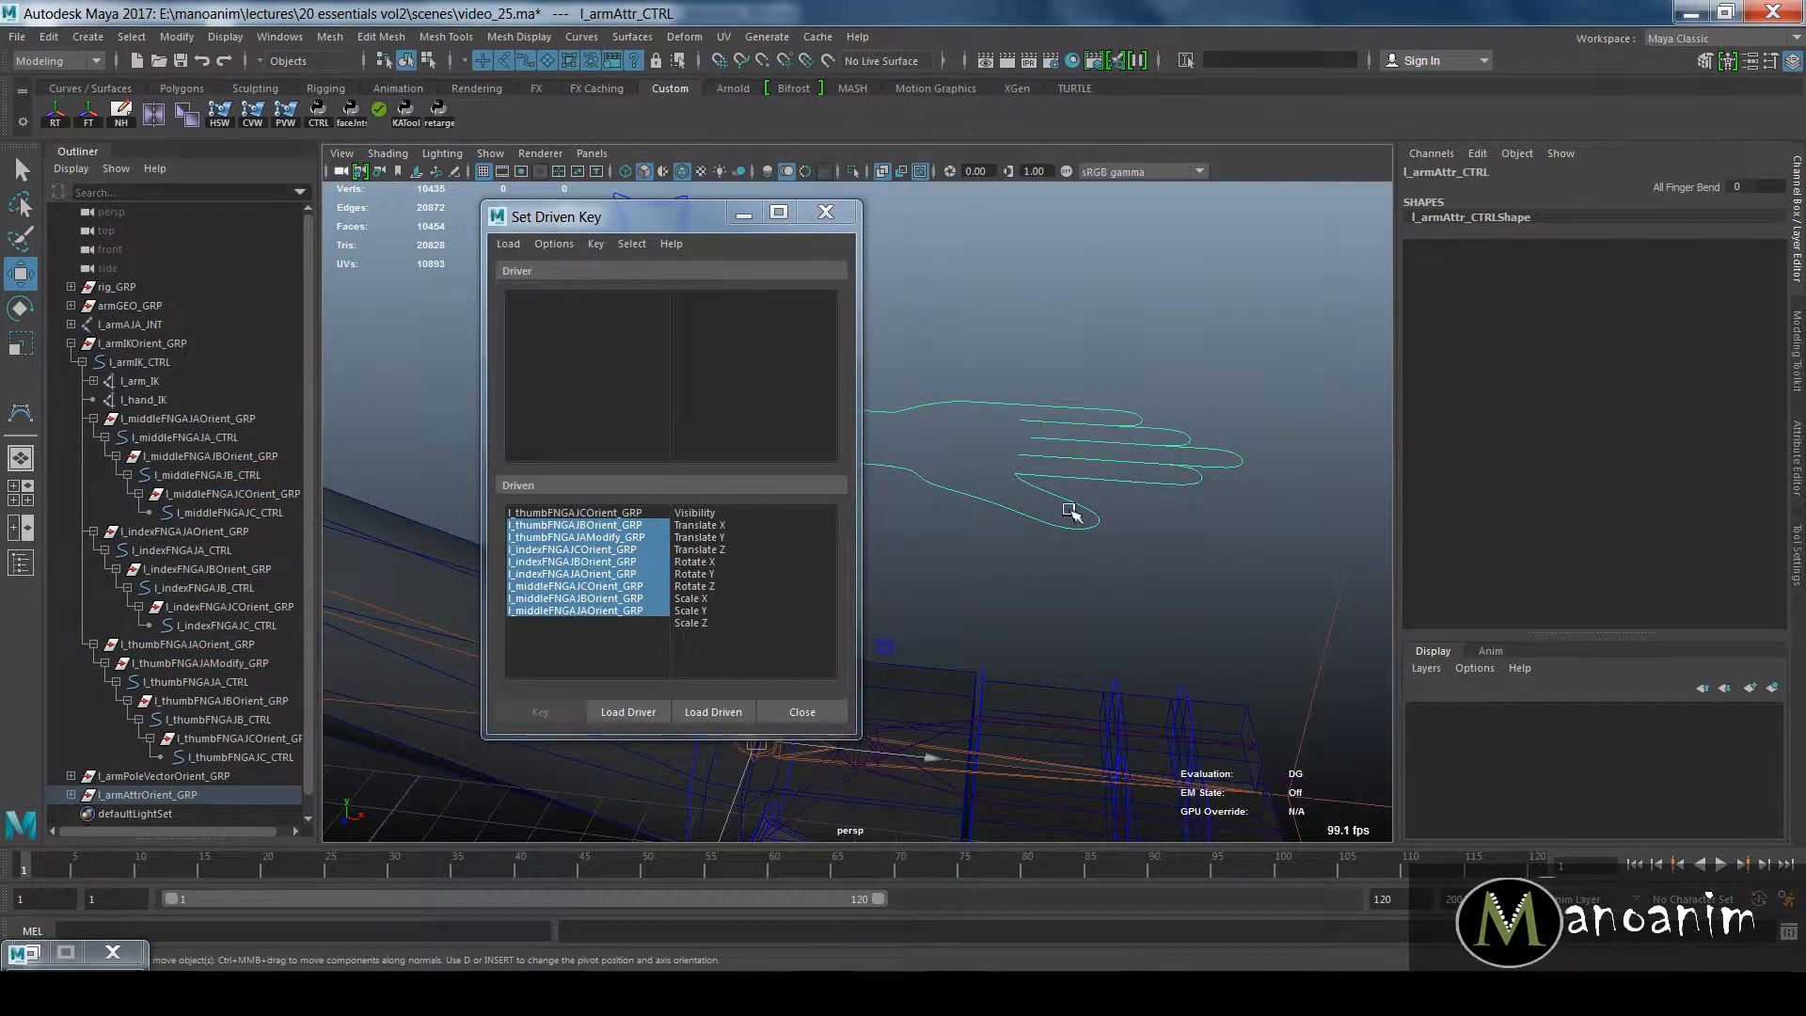
{"action": "left_click", "coordinate": [632, 715]}
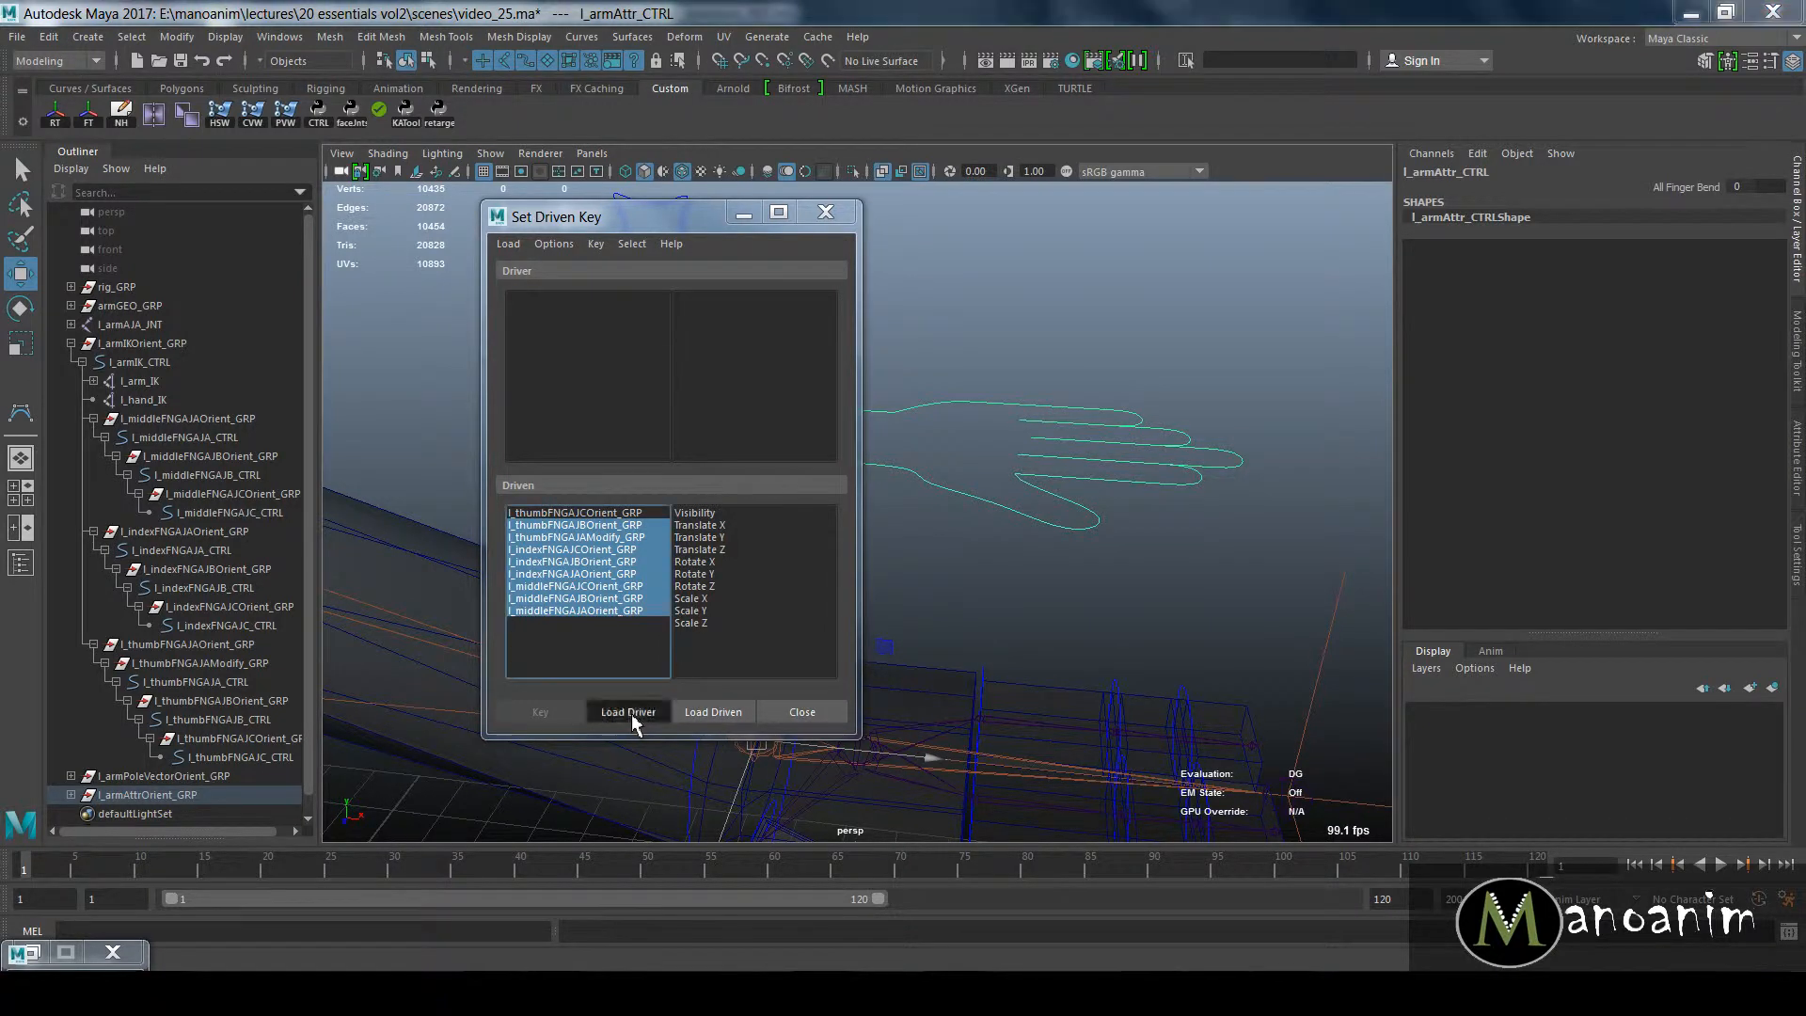
{"action": "left_click", "coordinate": [630, 350]}
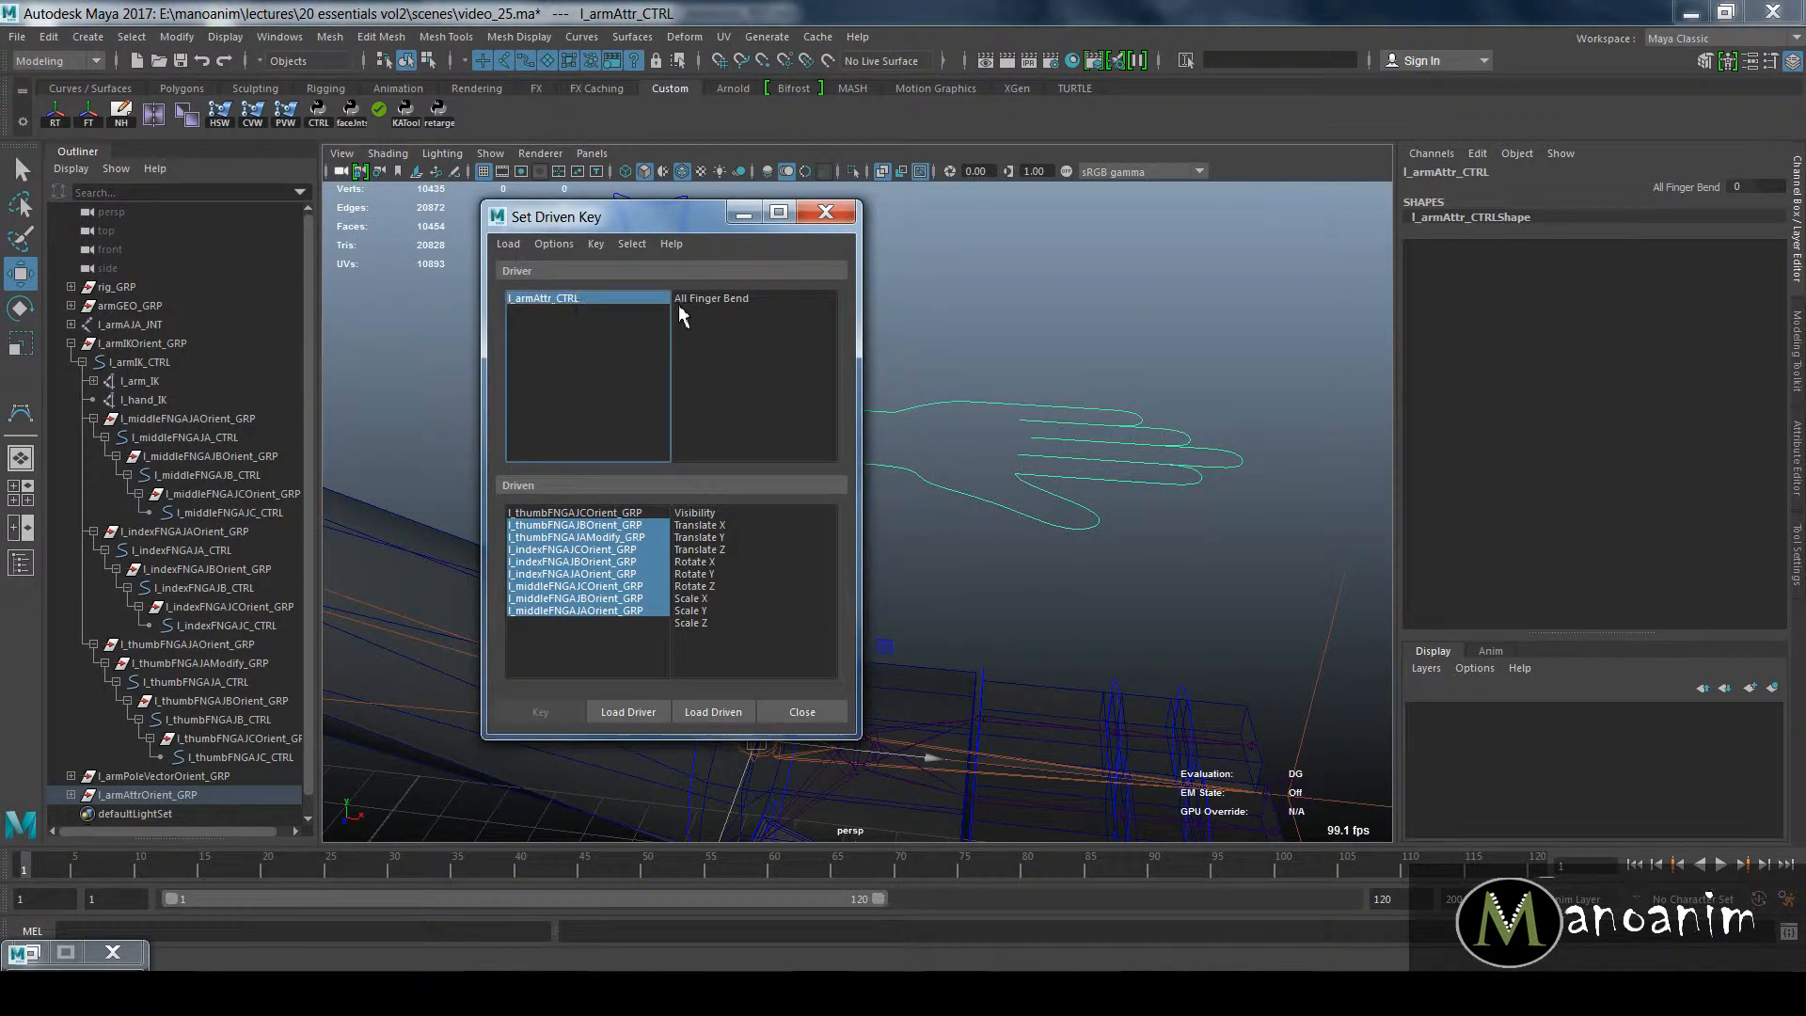
Step: Set l_armAttr_CTRL's All Finger Bend to -10
{"action": "left_click", "coordinate": [1686, 187]}
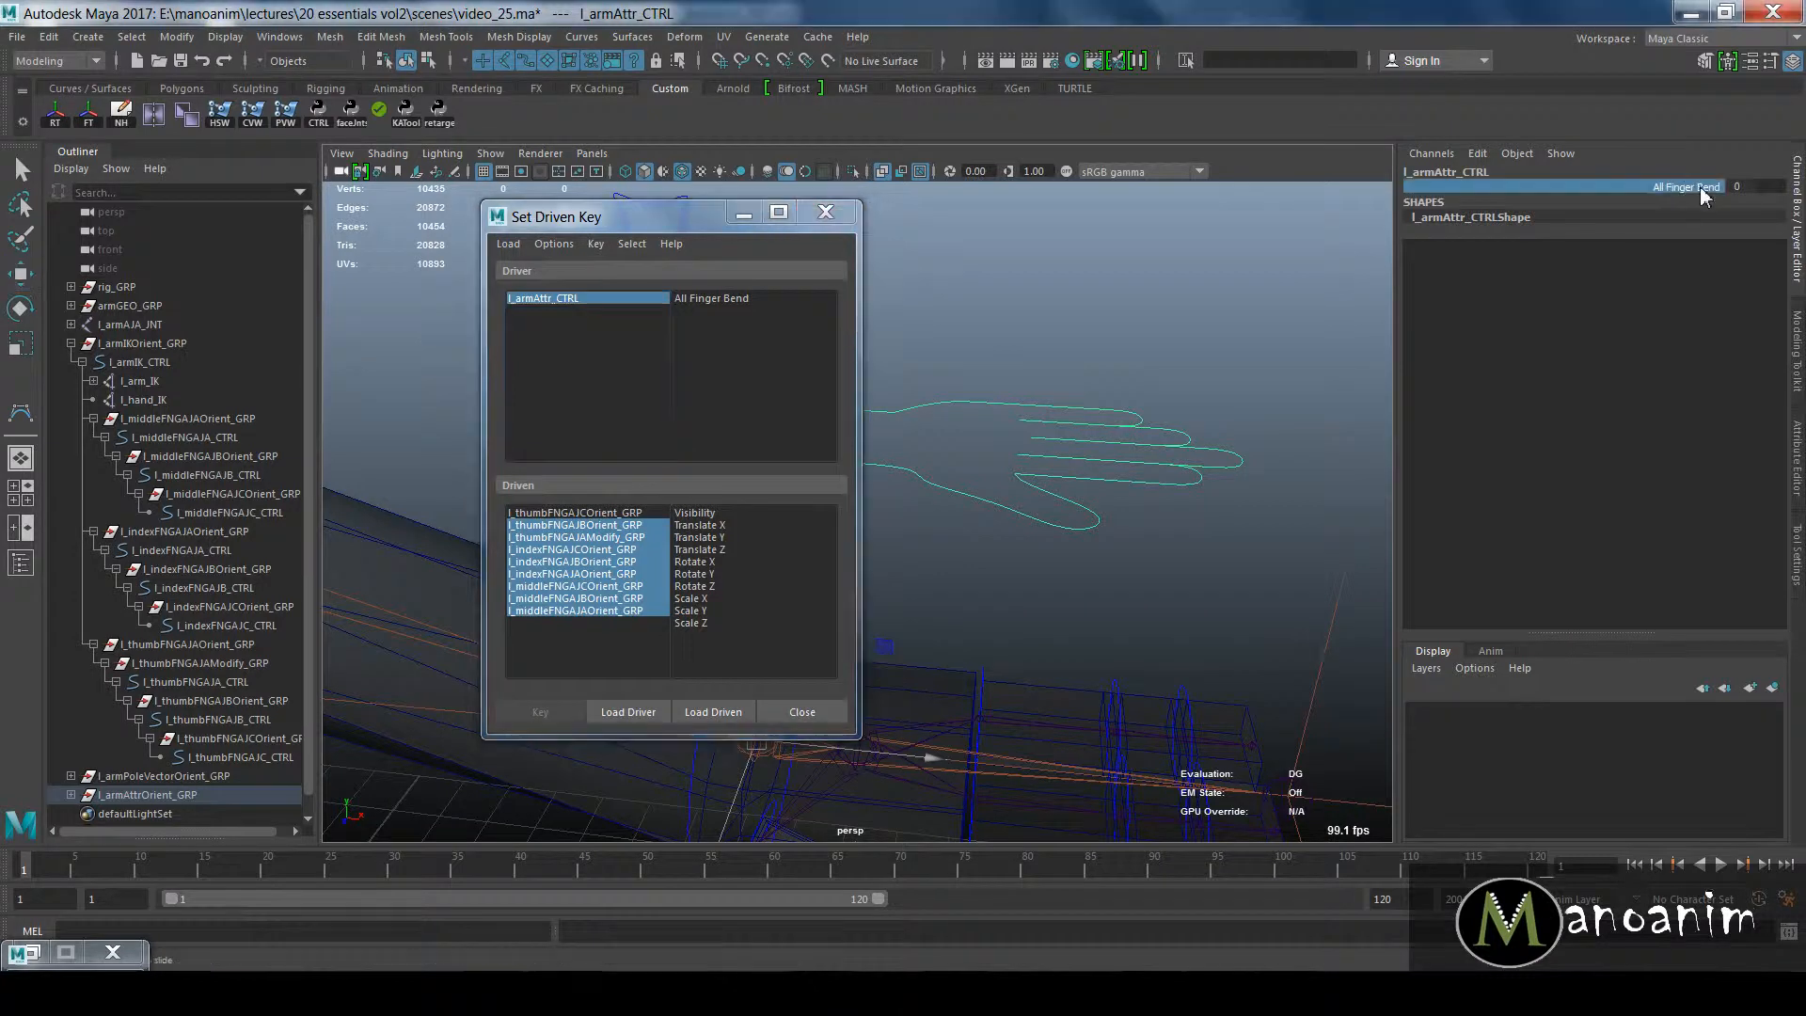
{"action": "middle_click_drag", "start_coordinate": [1211, 334], "coordinate": [1037, 369]}
{"action": "double_click", "coordinate": [1742, 186]}
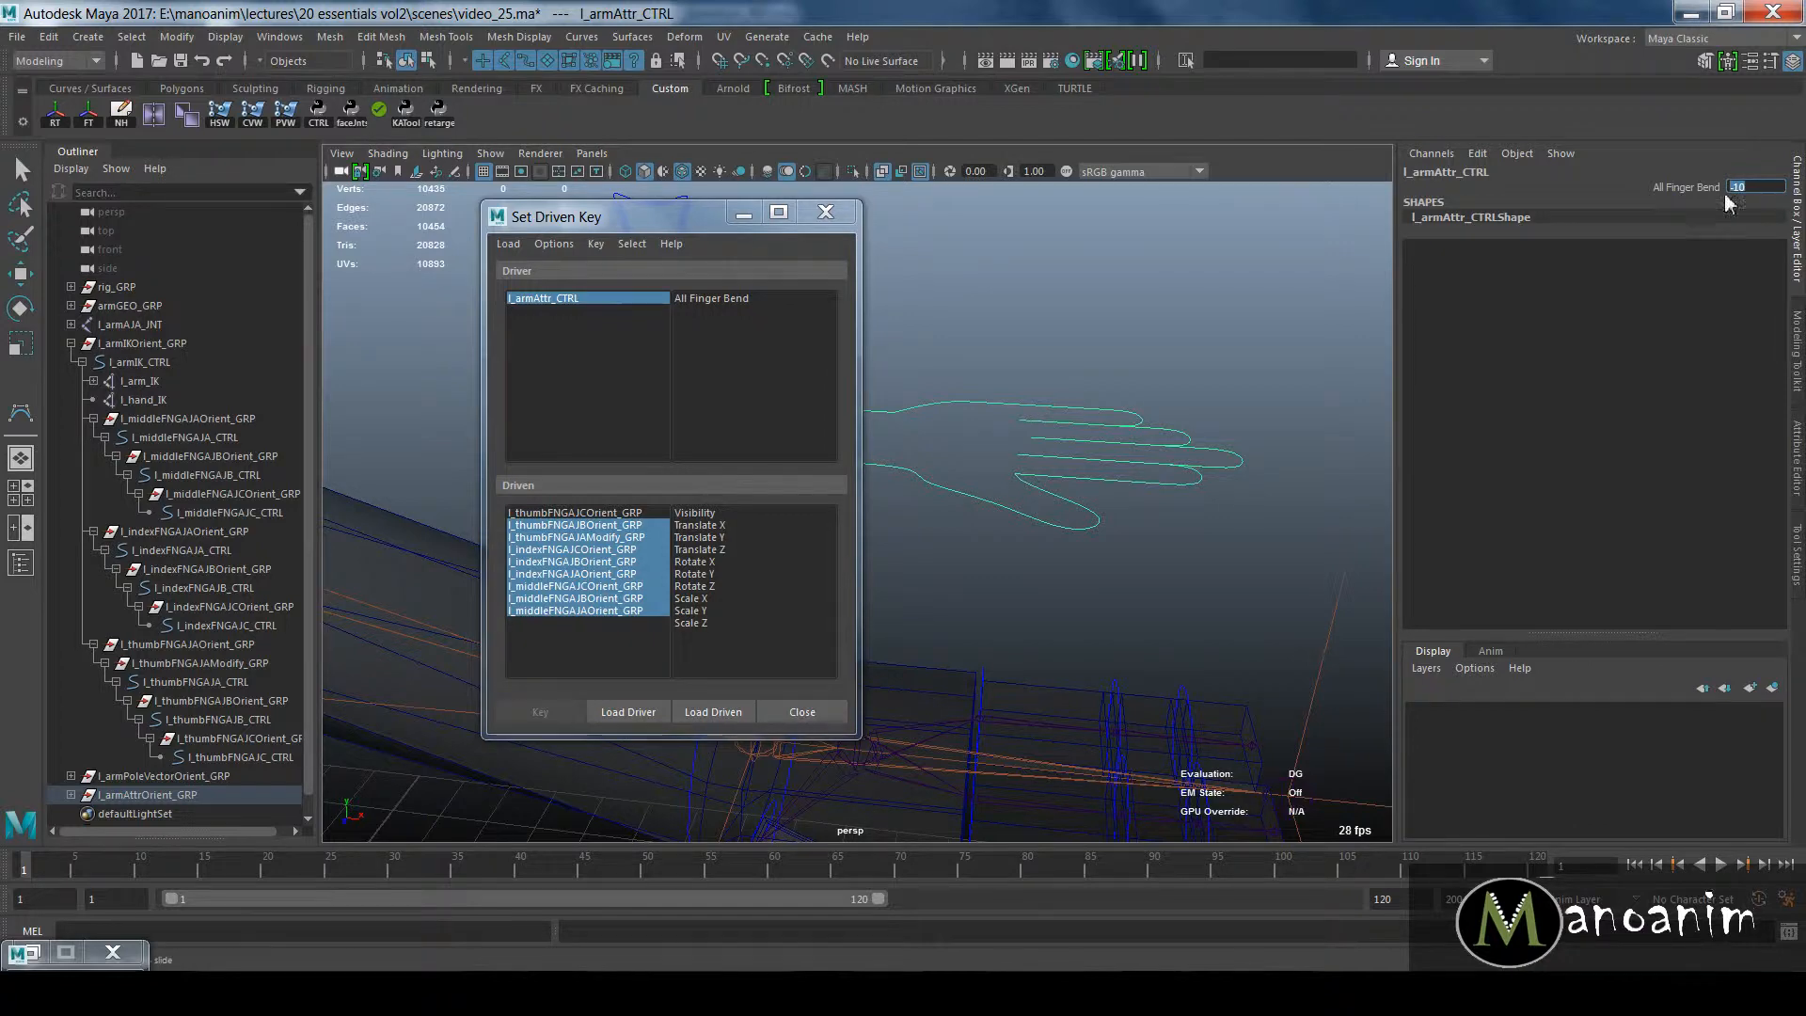
Step: Select all nine driven finger groups and choose Rotate Z as their driven channel
{"action": "left_click_drag", "start_coordinate": [619, 514], "coordinate": [618, 616]}
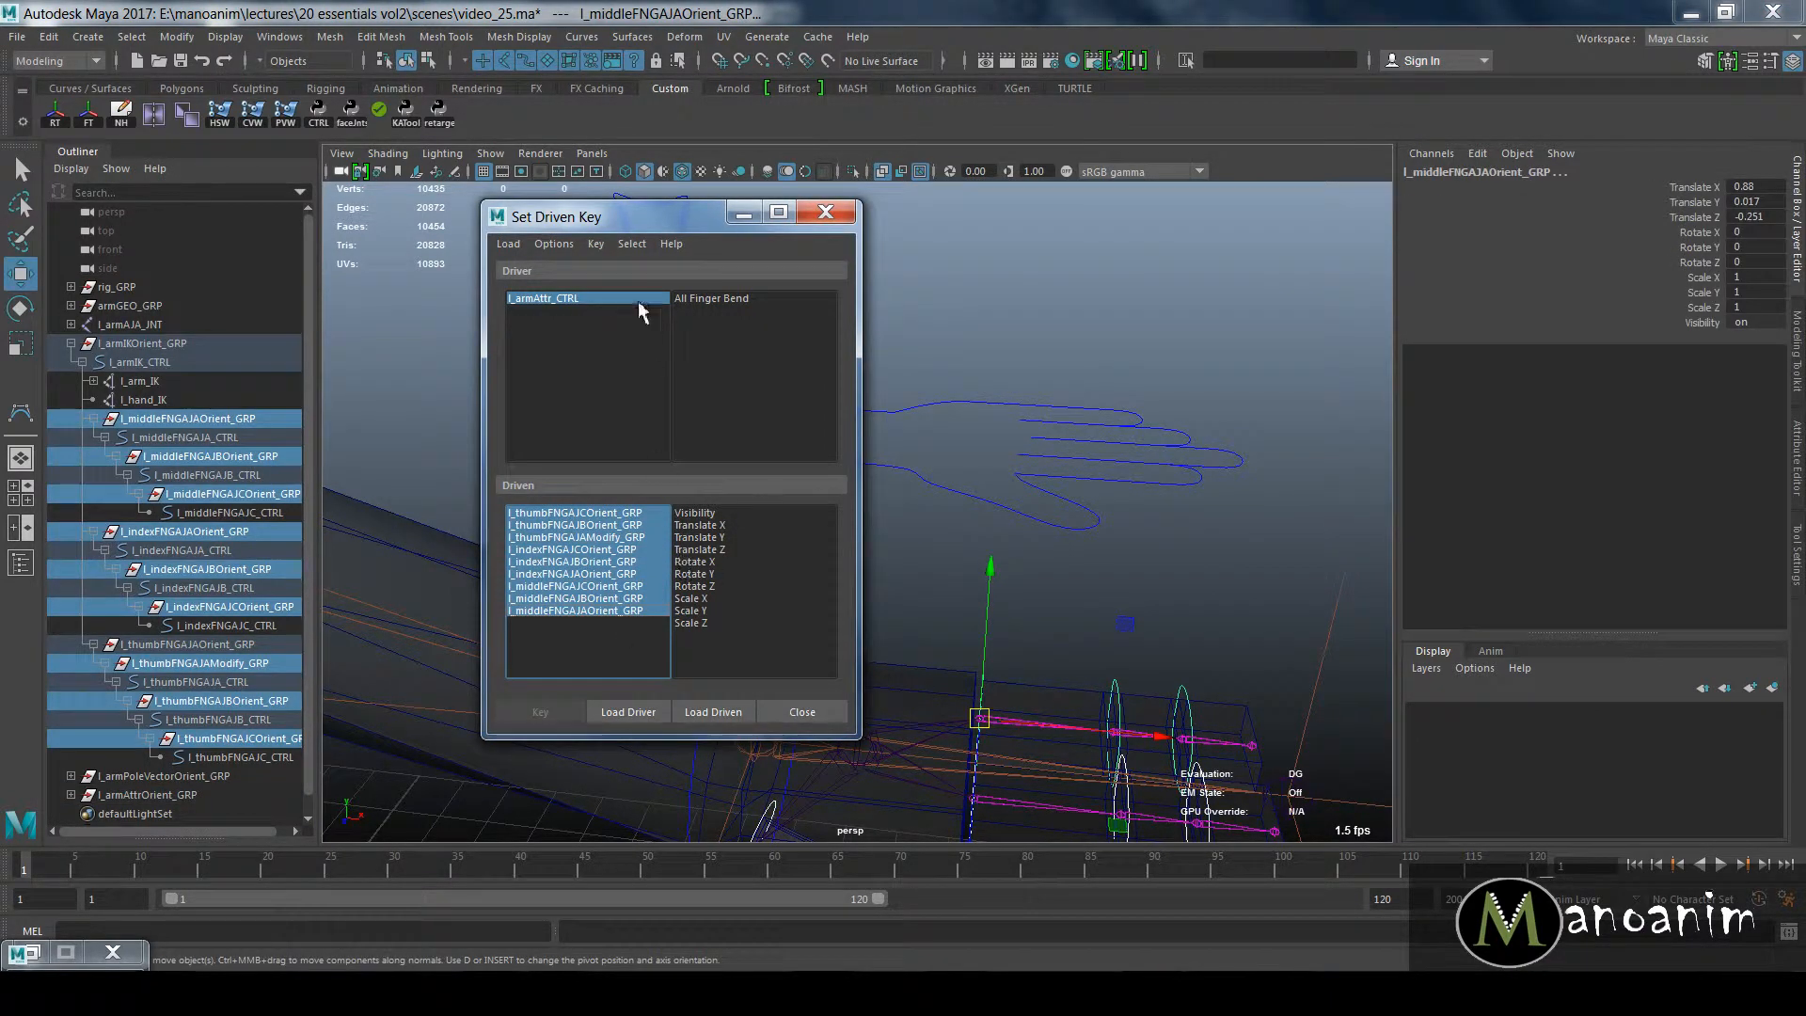
{"action": "left_click_drag", "start_coordinate": [590, 513], "coordinate": [599, 613]}
{"action": "left_click", "coordinate": [588, 537]}
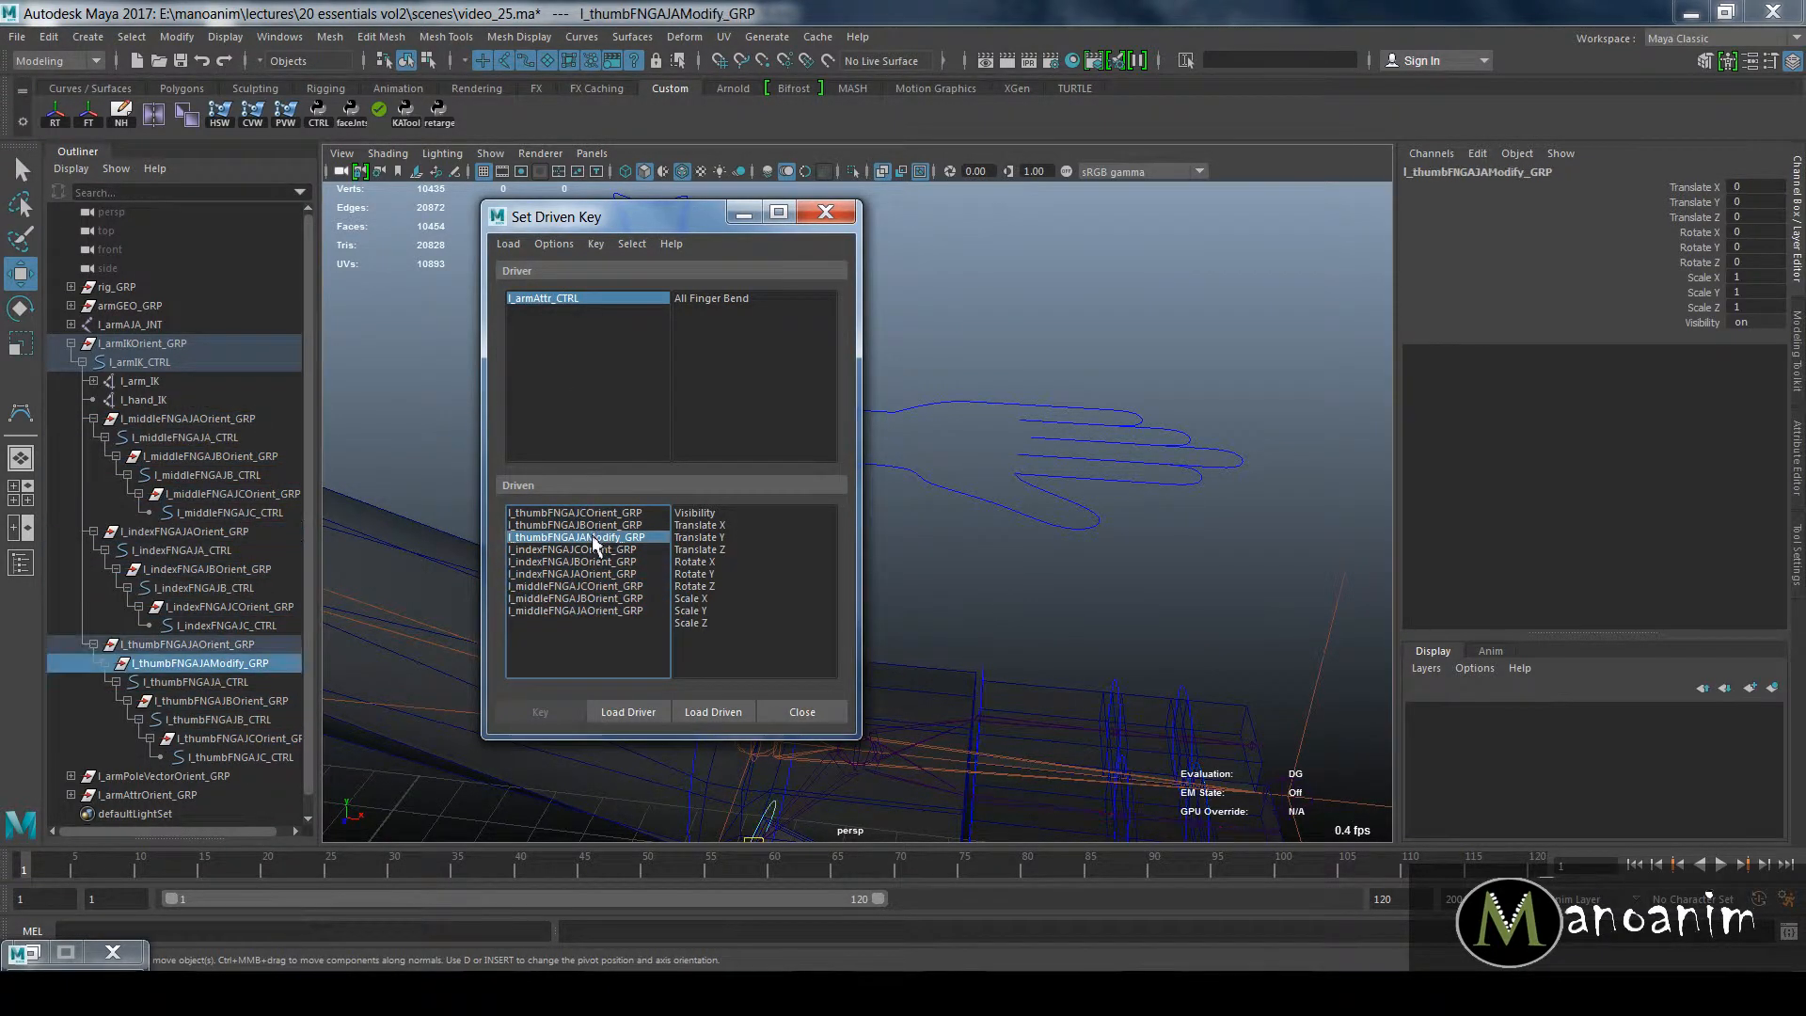
{"action": "left_click", "coordinate": [579, 548]}
{"action": "left_click_drag", "start_coordinate": [602, 515], "coordinate": [607, 635]}
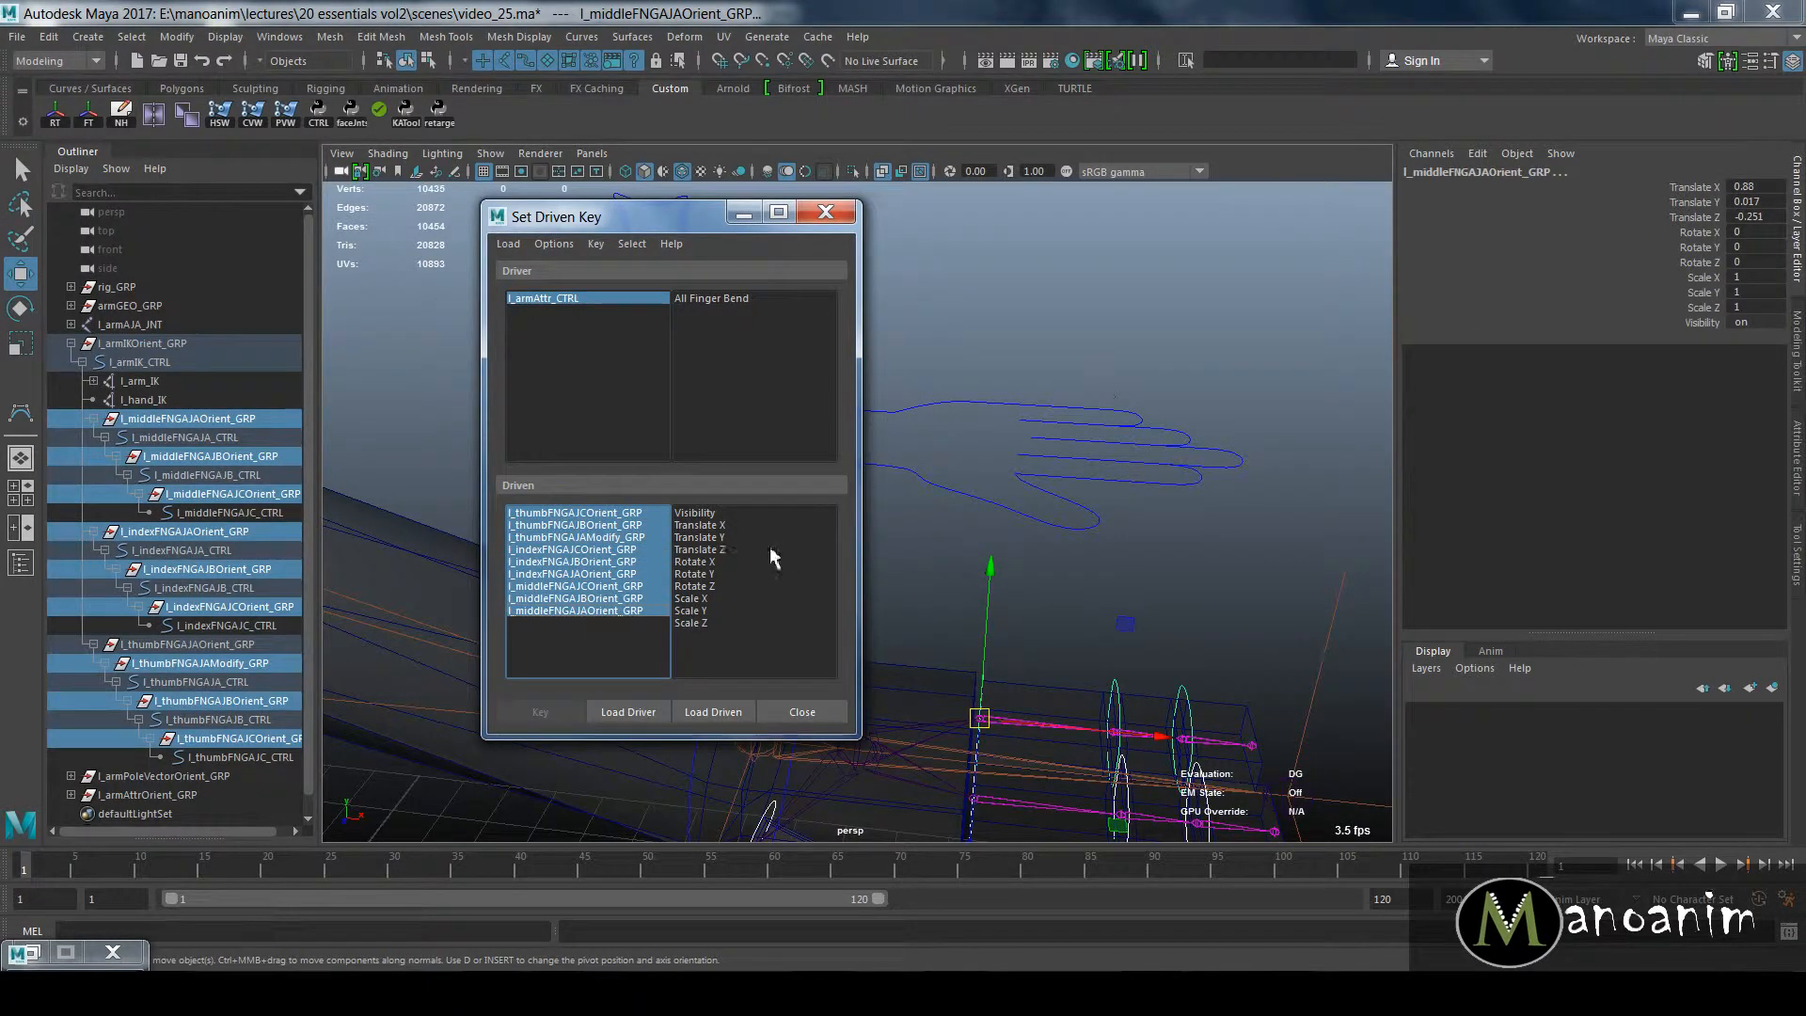
{"action": "left_click", "coordinate": [711, 585]}
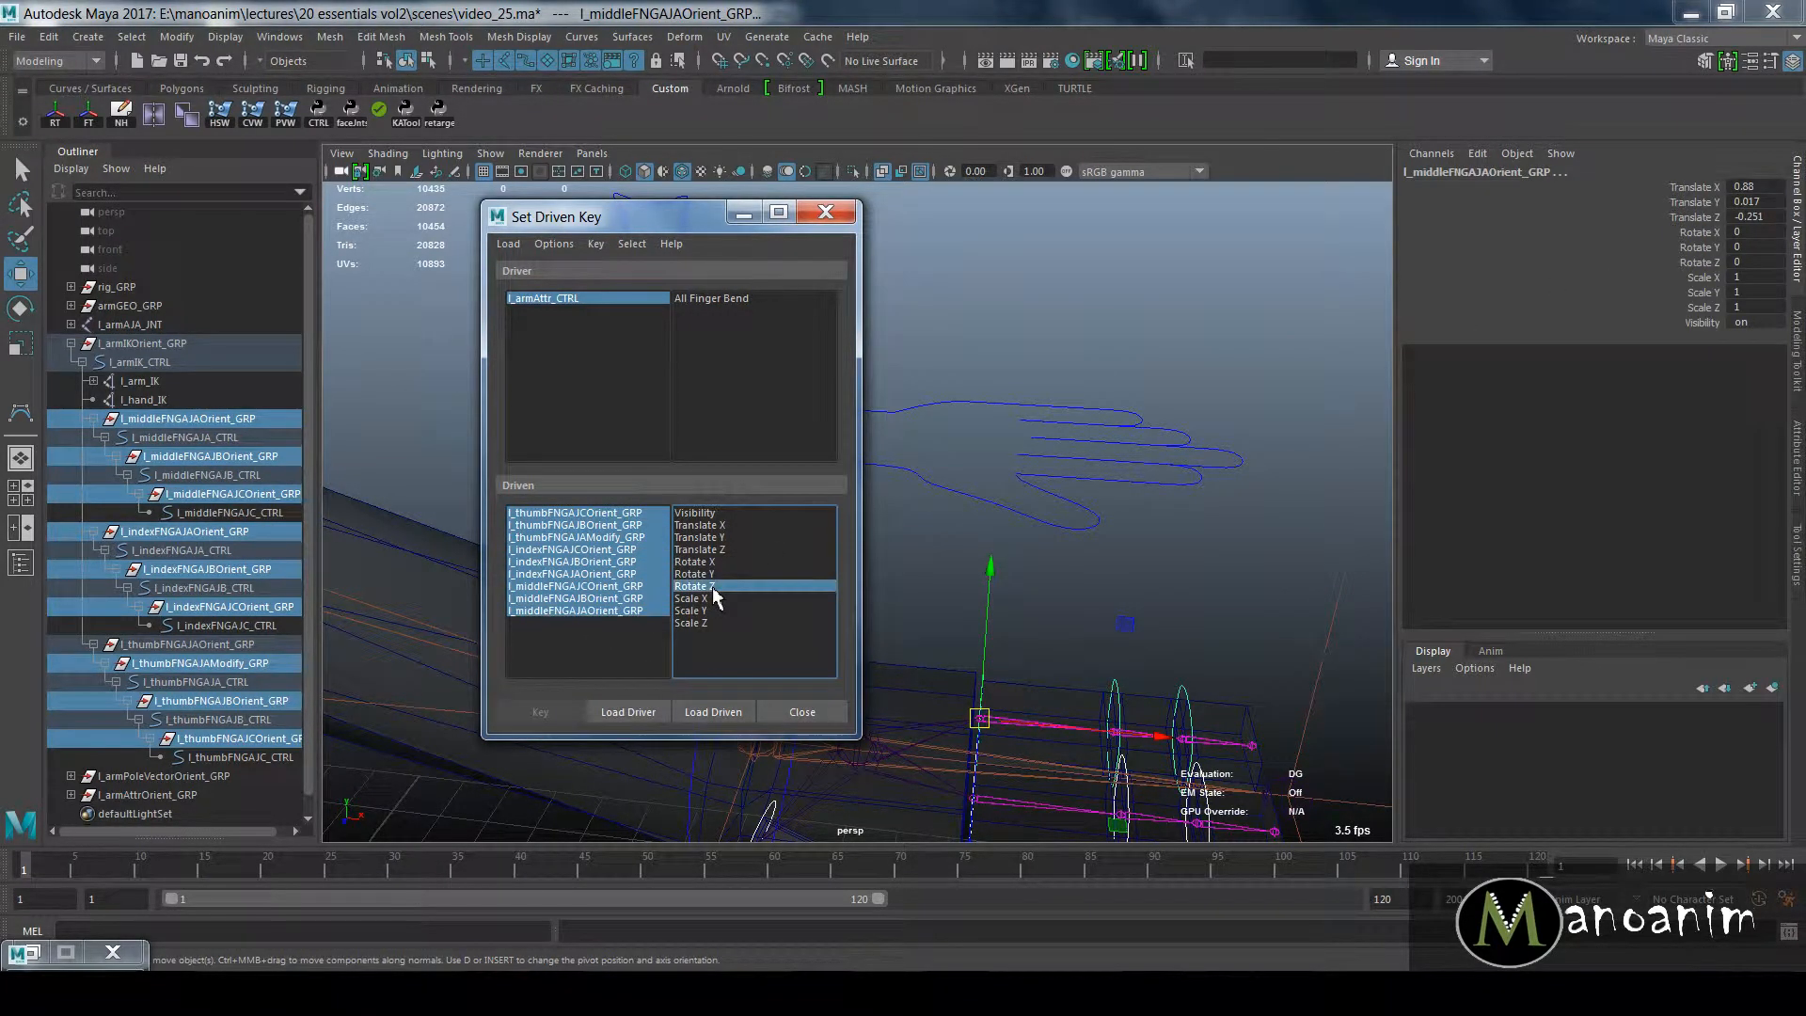
Step: Set Rotate Z to -90 on the nine selected finger groups
{"action": "left_click_drag", "start_coordinate": [1117, 602], "coordinate": [1177, 505], "text": "alt"}
{"action": "double_click", "coordinate": [1753, 260]}
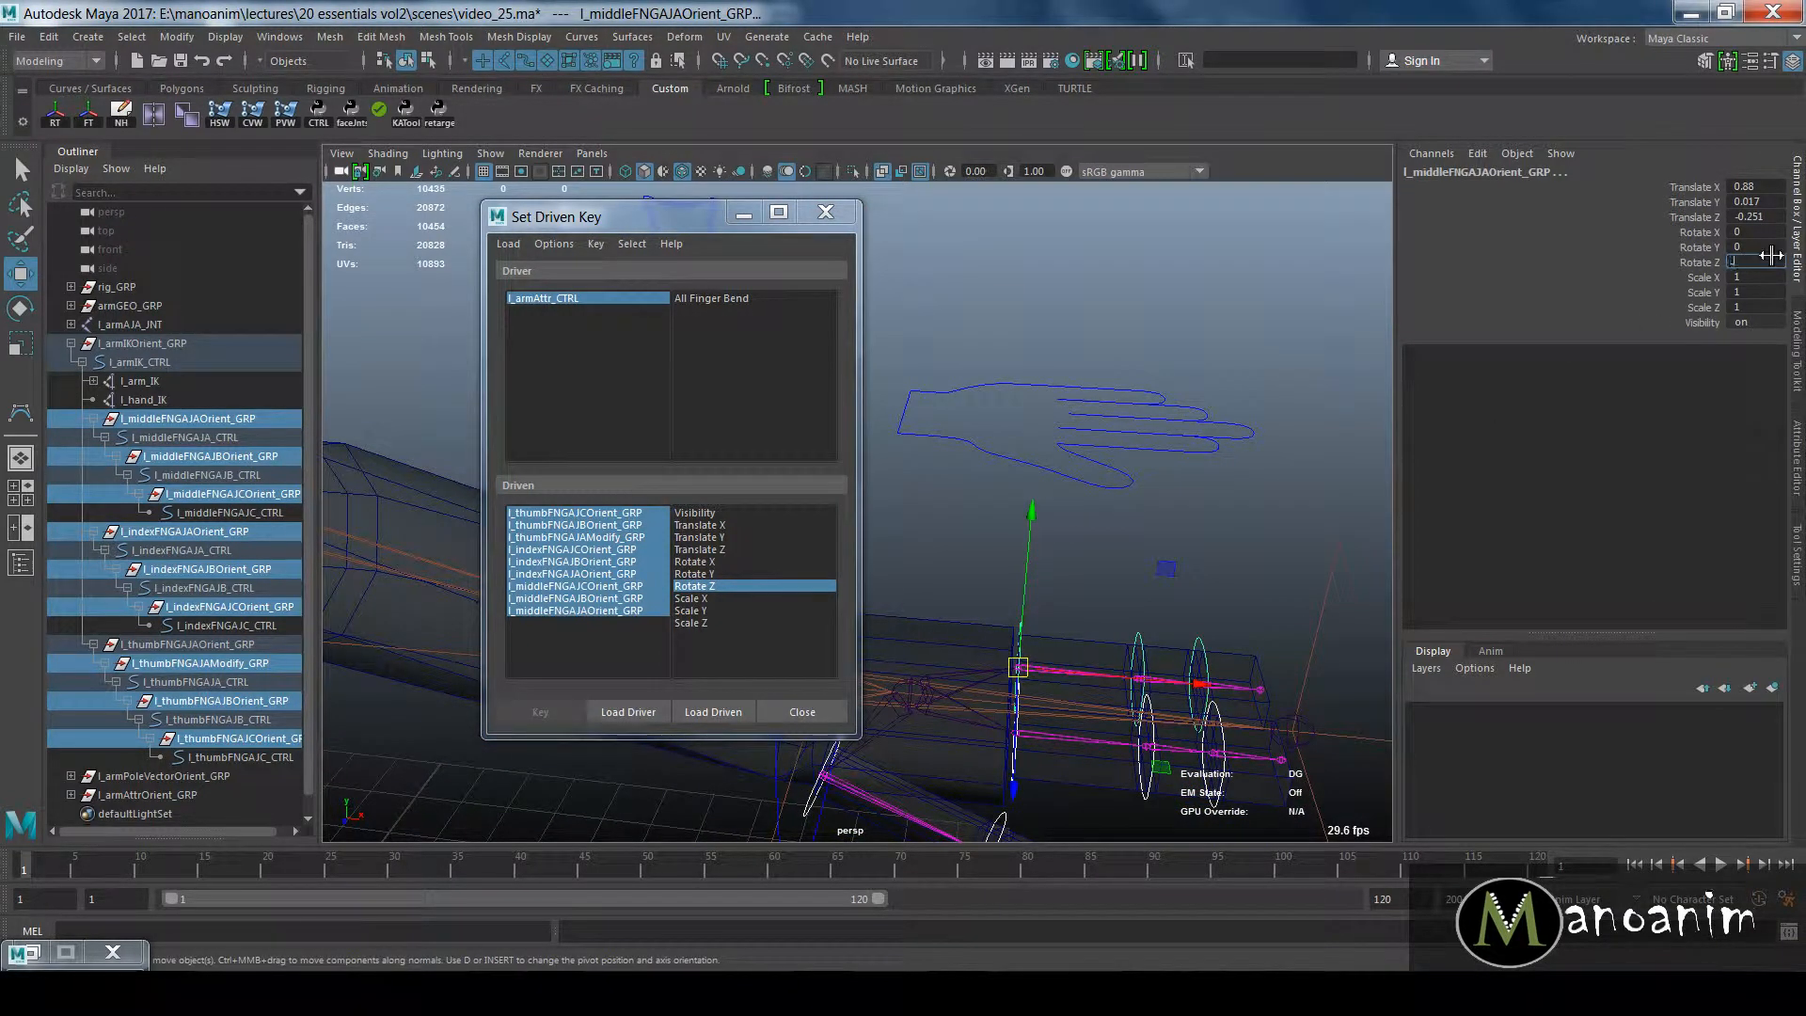
{"action": "type", "text": "-90"}
{"action": "key", "text": "Return"}
{"action": "left_click_drag", "start_coordinate": [1088, 611], "coordinate": [1088, 564], "text": "alt"}
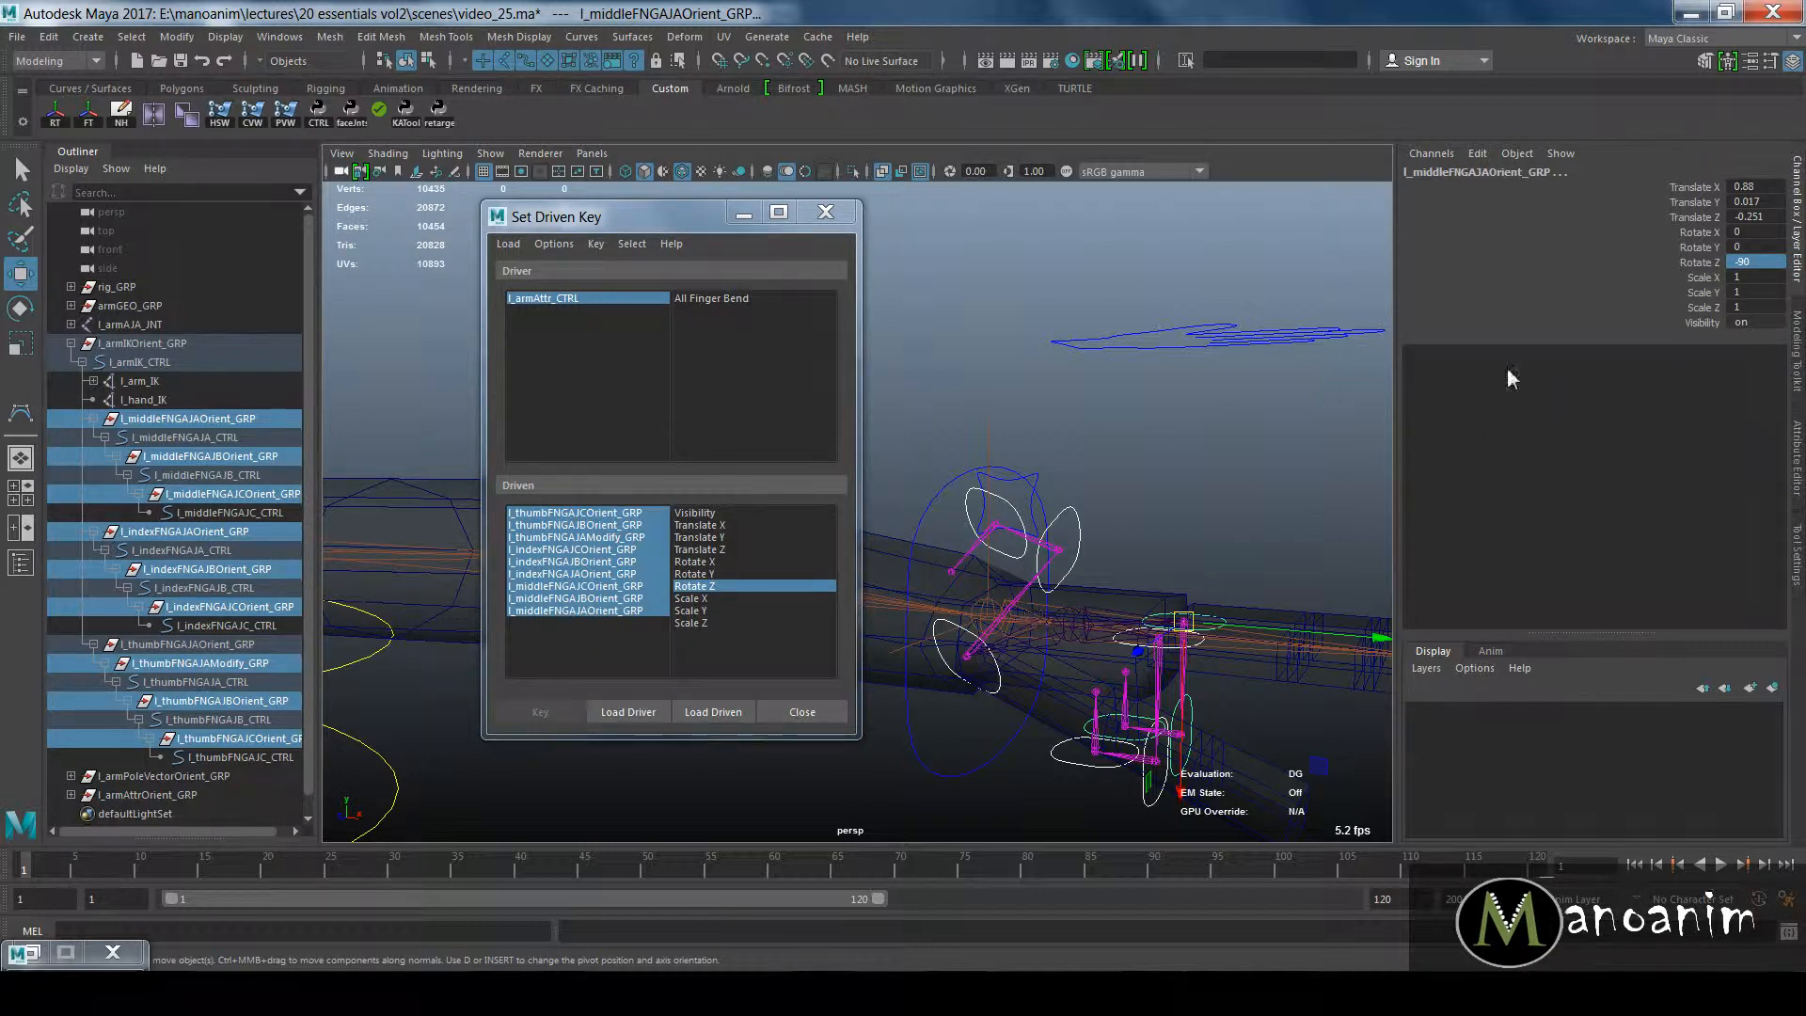
Step: Key Rotate Z of all nine driven finger groups against l_armAttr_CTRL's All Finger Bend at -10
{"action": "left_click", "coordinate": [592, 299]}
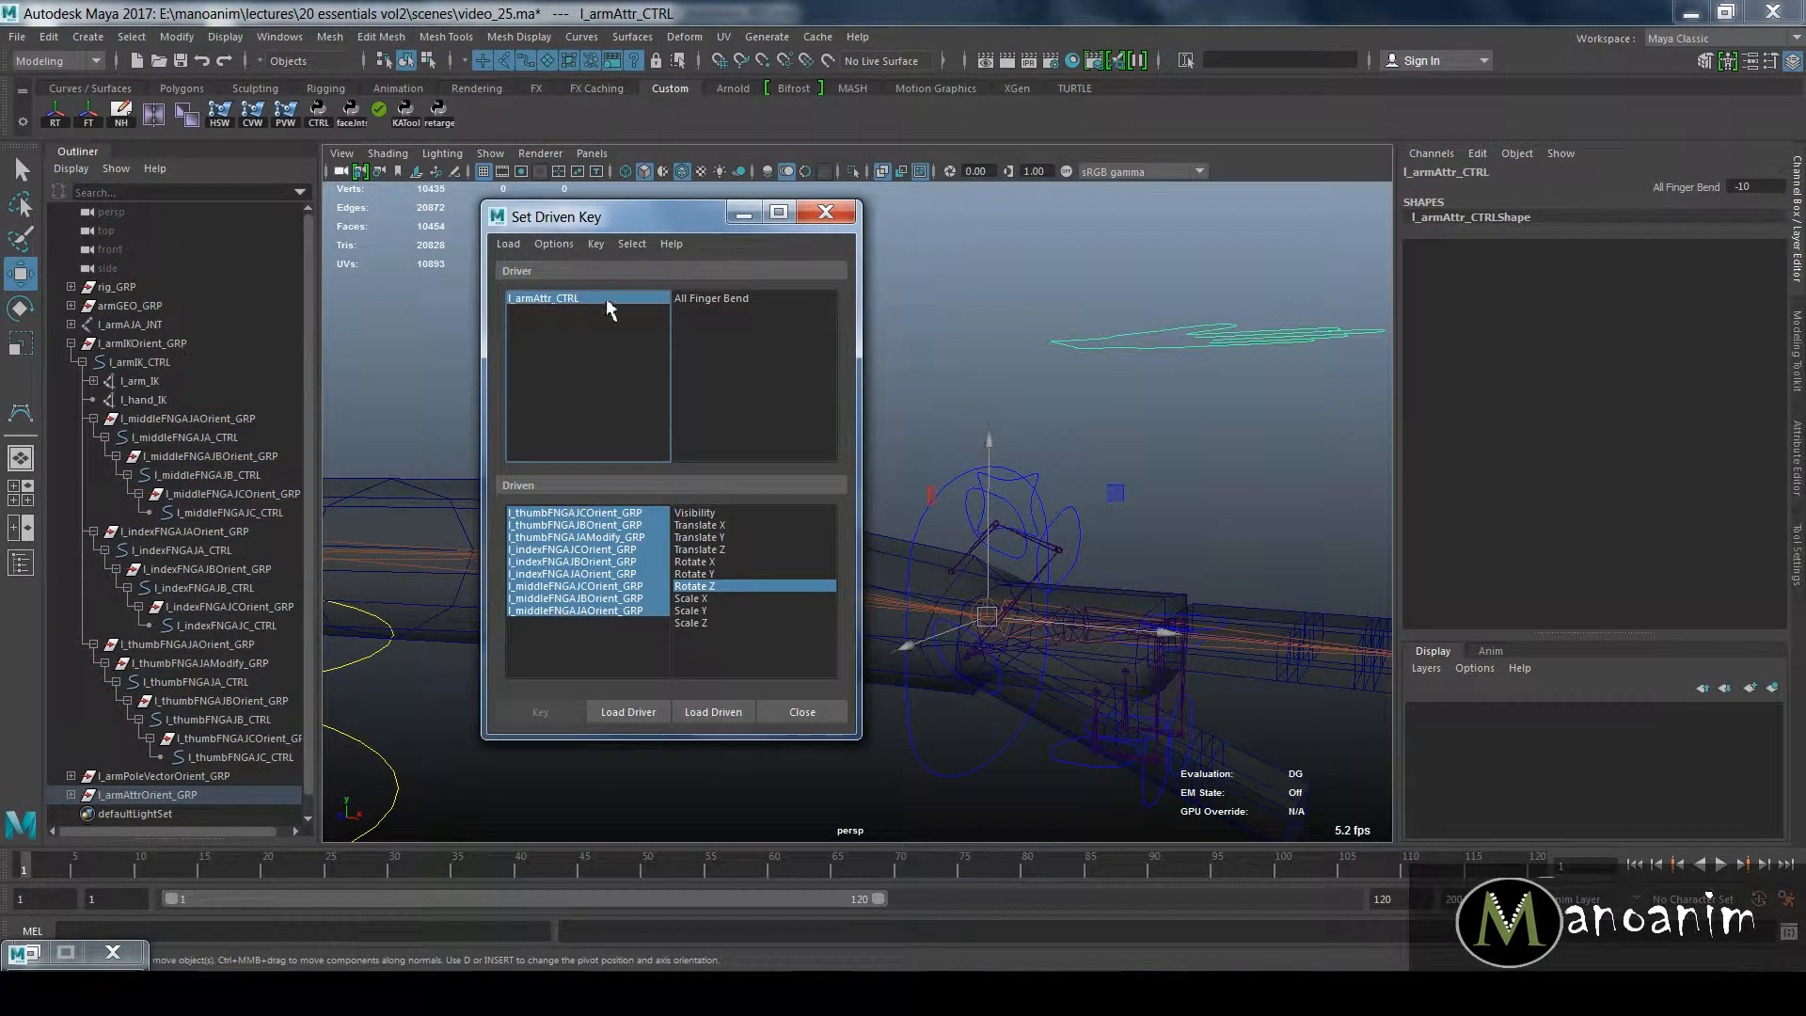
{"action": "left_click_drag", "start_coordinate": [581, 515], "coordinate": [585, 635]}
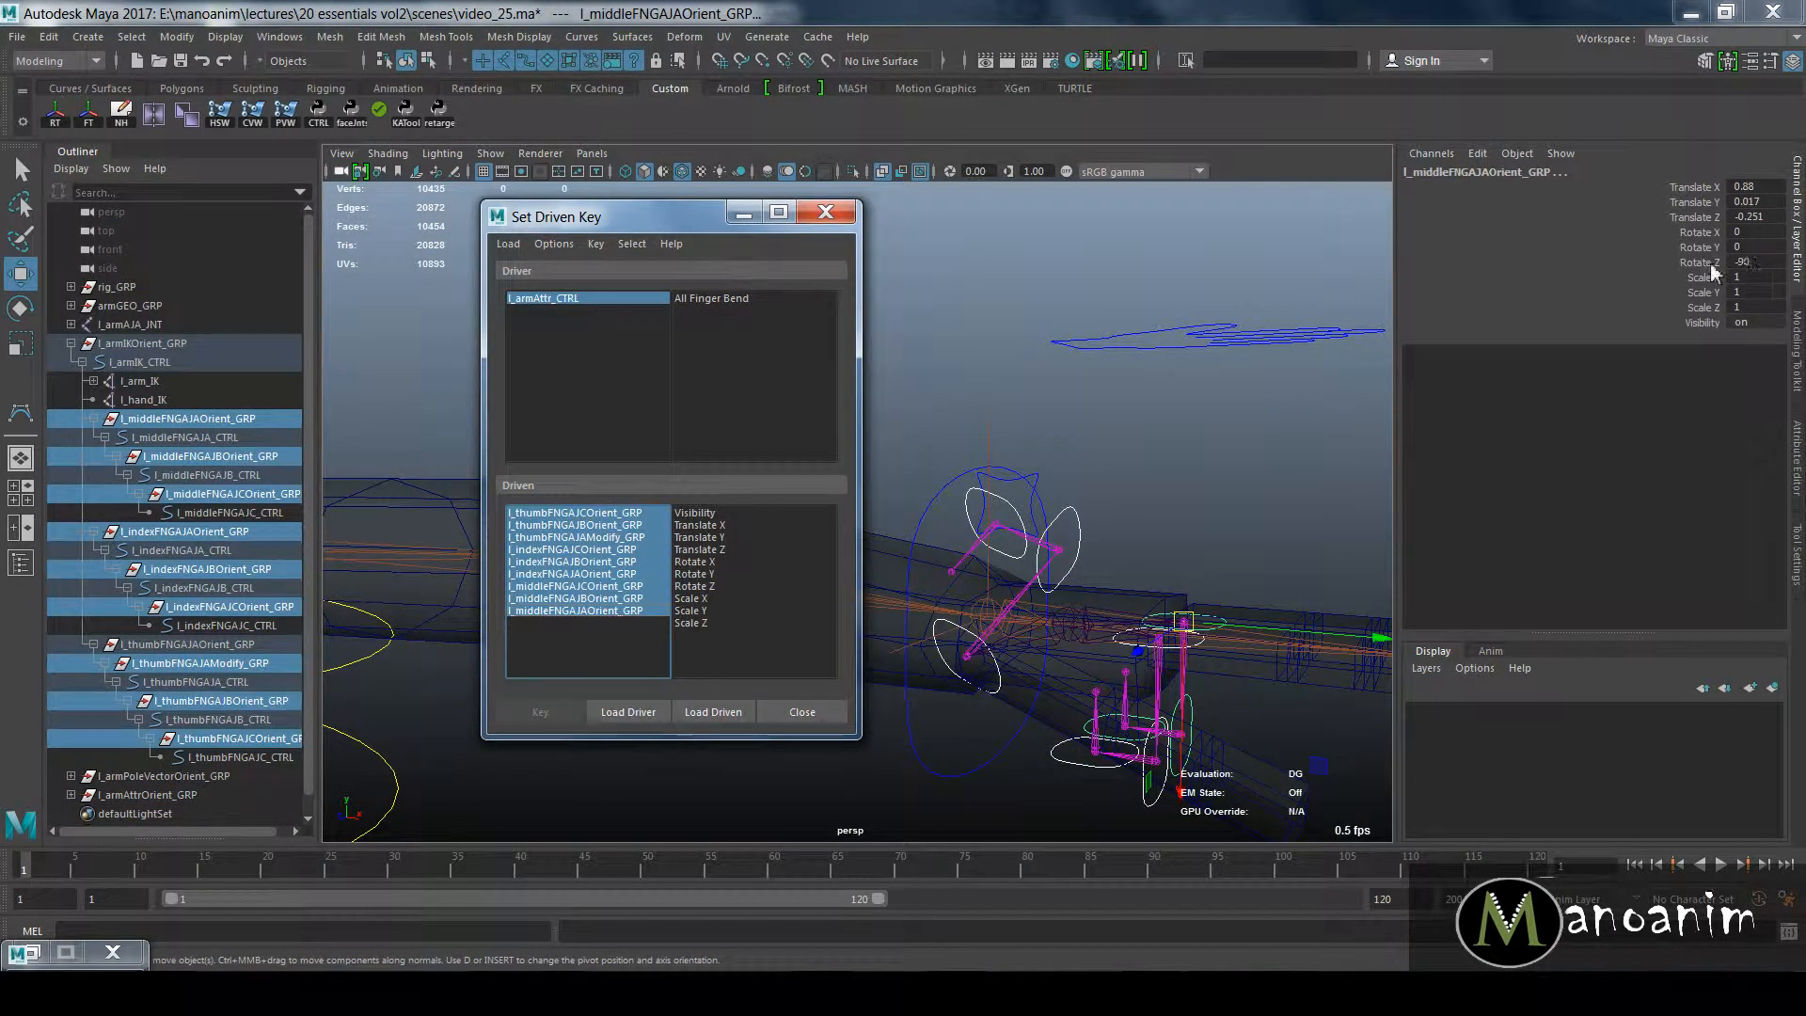
{"action": "left_click", "coordinate": [717, 300]}
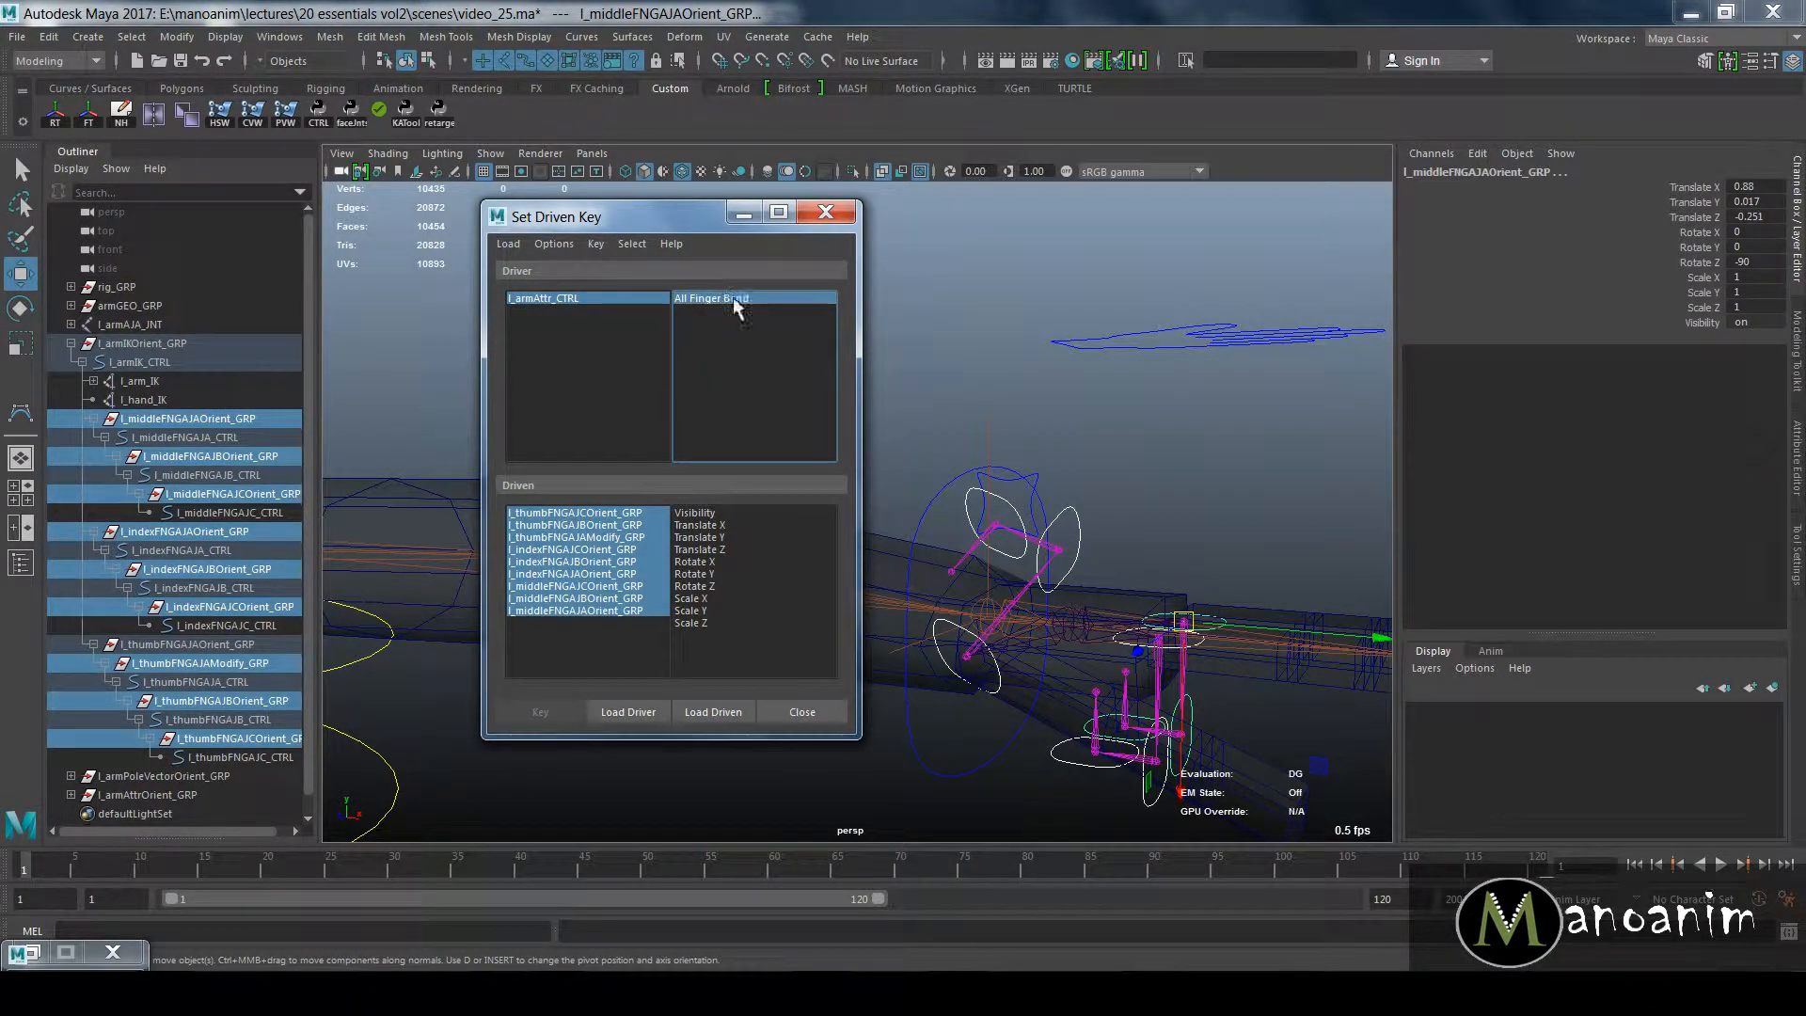
{"action": "left_click", "coordinate": [712, 586]}
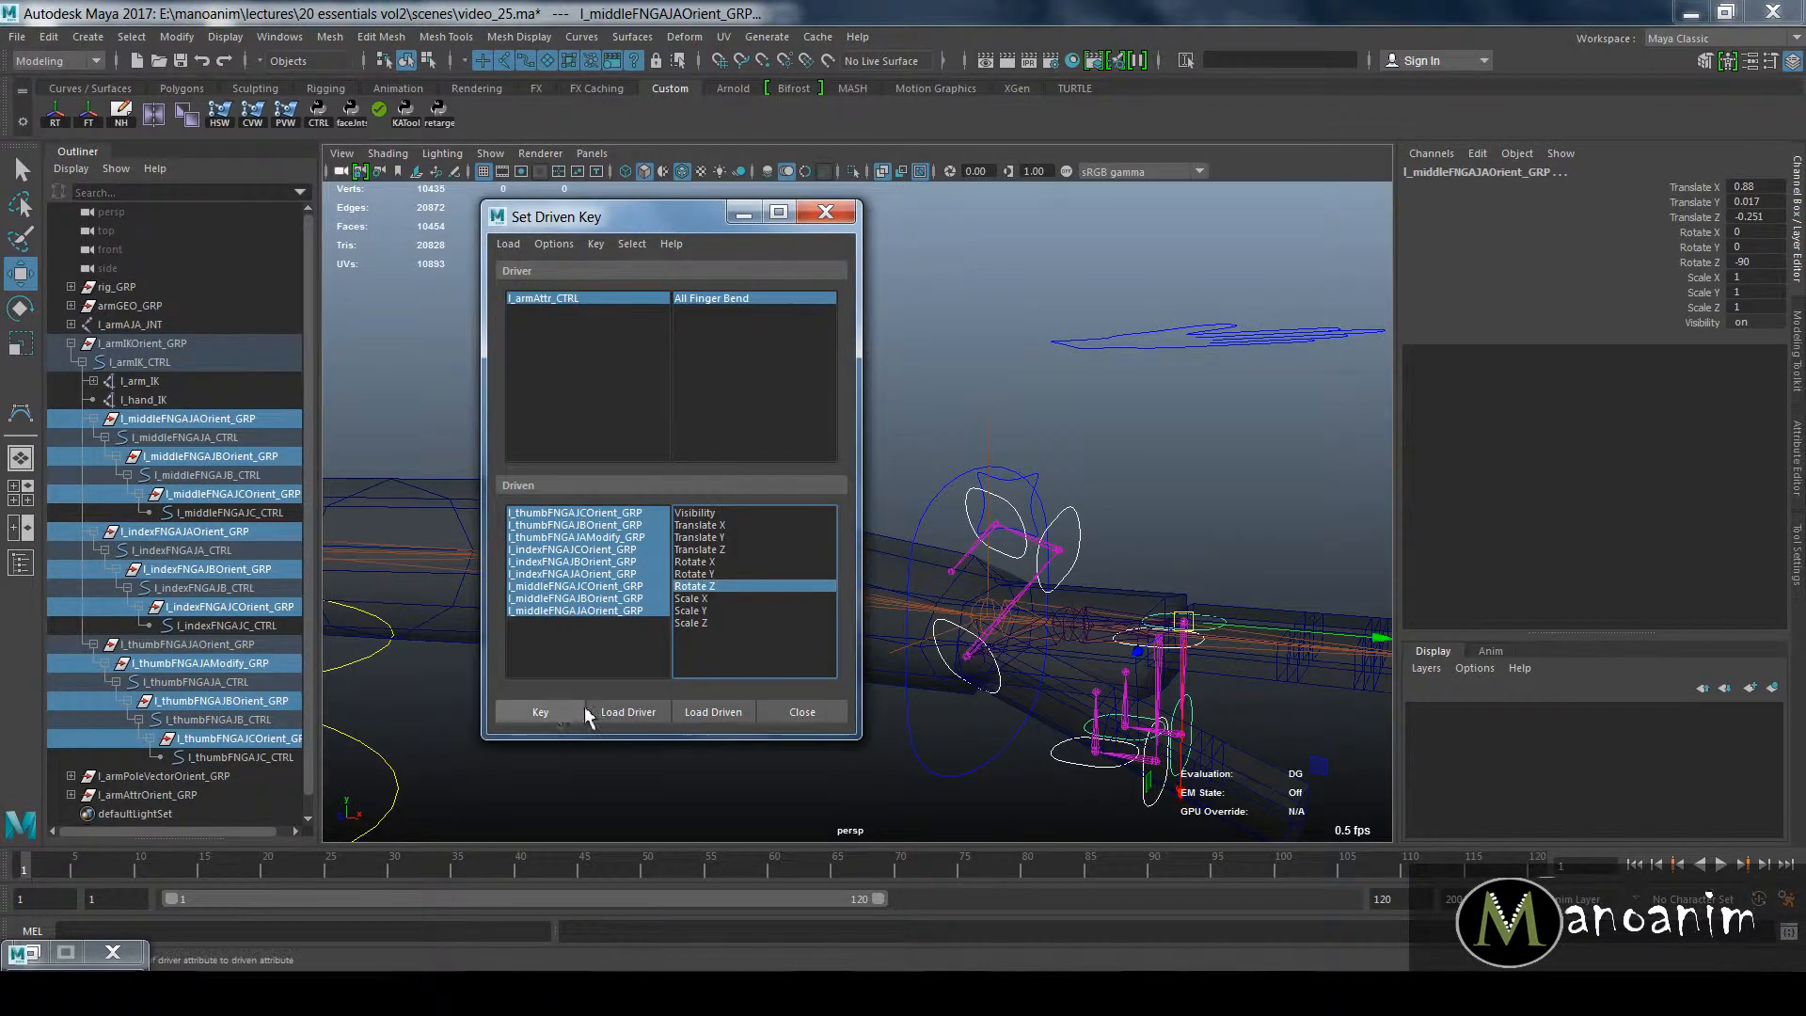
{"action": "left_click", "coordinate": [551, 703]}
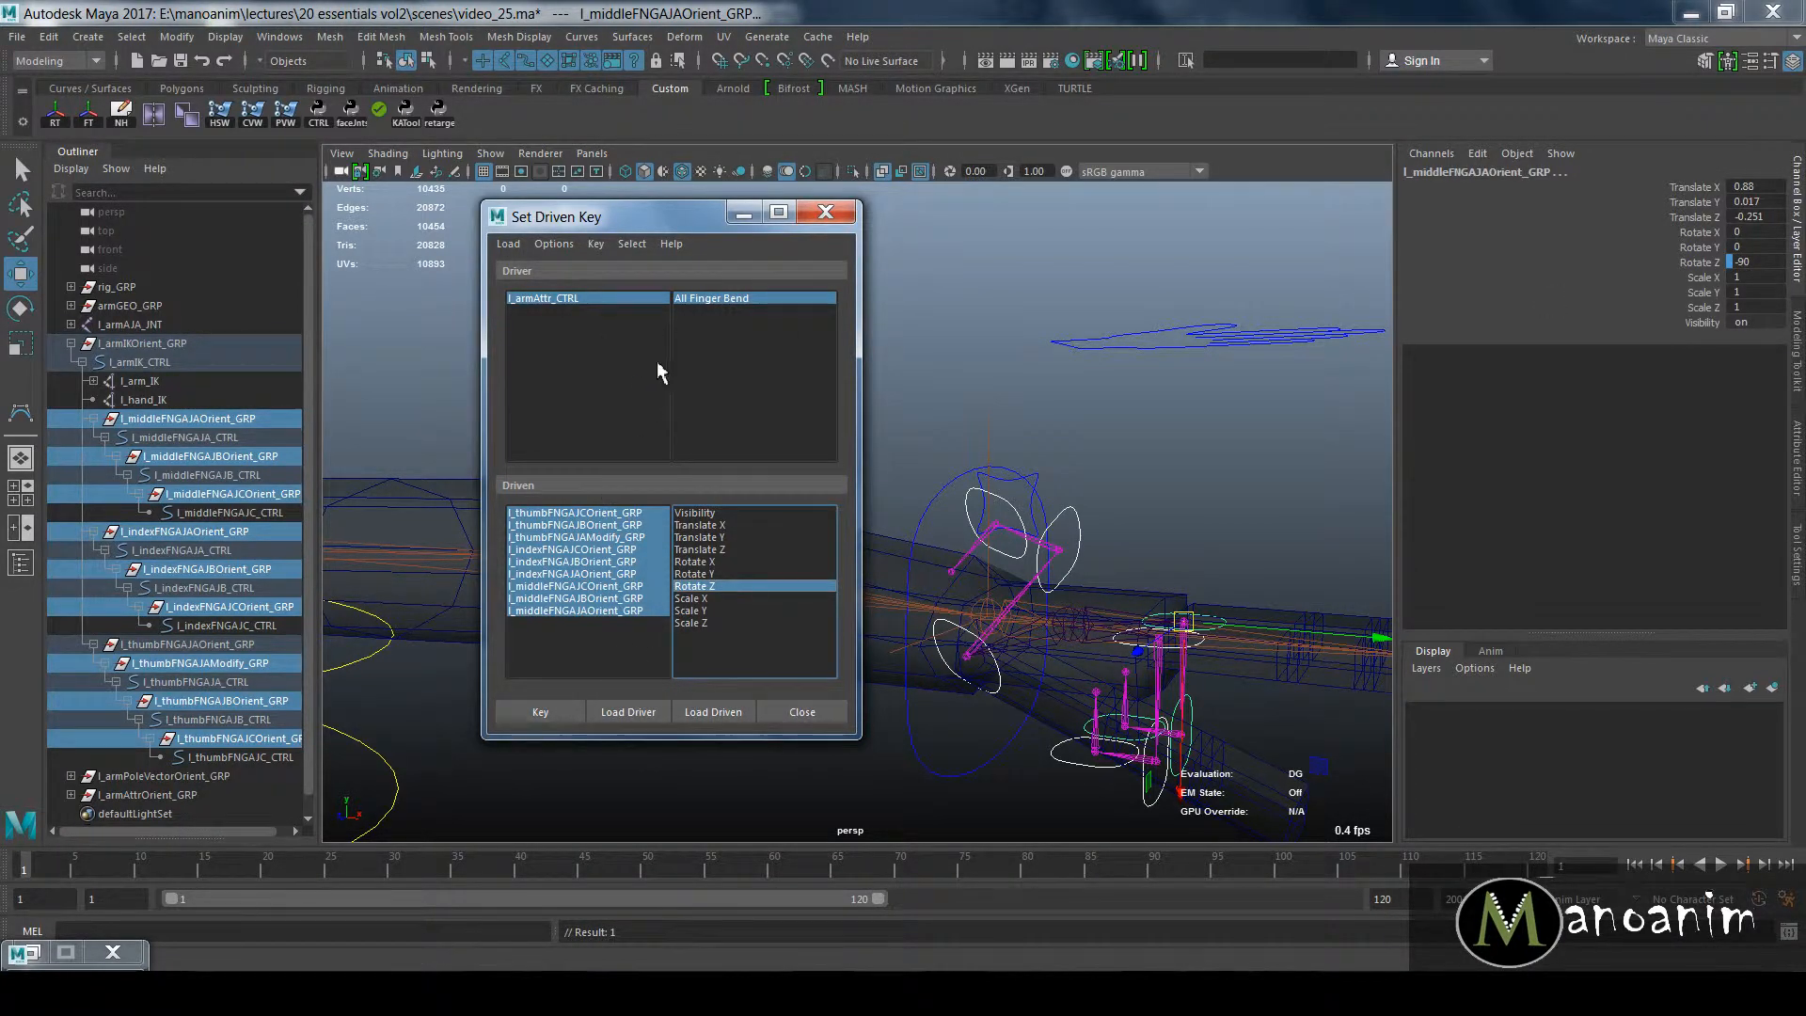
Step: Select l_armAttr_CTRL and test the driven key by scrubbing All Finger Bend between -10 and 10
{"action": "left_click_drag", "start_coordinate": [1230, 380], "coordinate": [1273, 288]}
{"action": "left_click", "coordinate": [1702, 187]}
{"action": "middle_click_drag", "start_coordinate": [1195, 297], "coordinate": [1060, 296]}
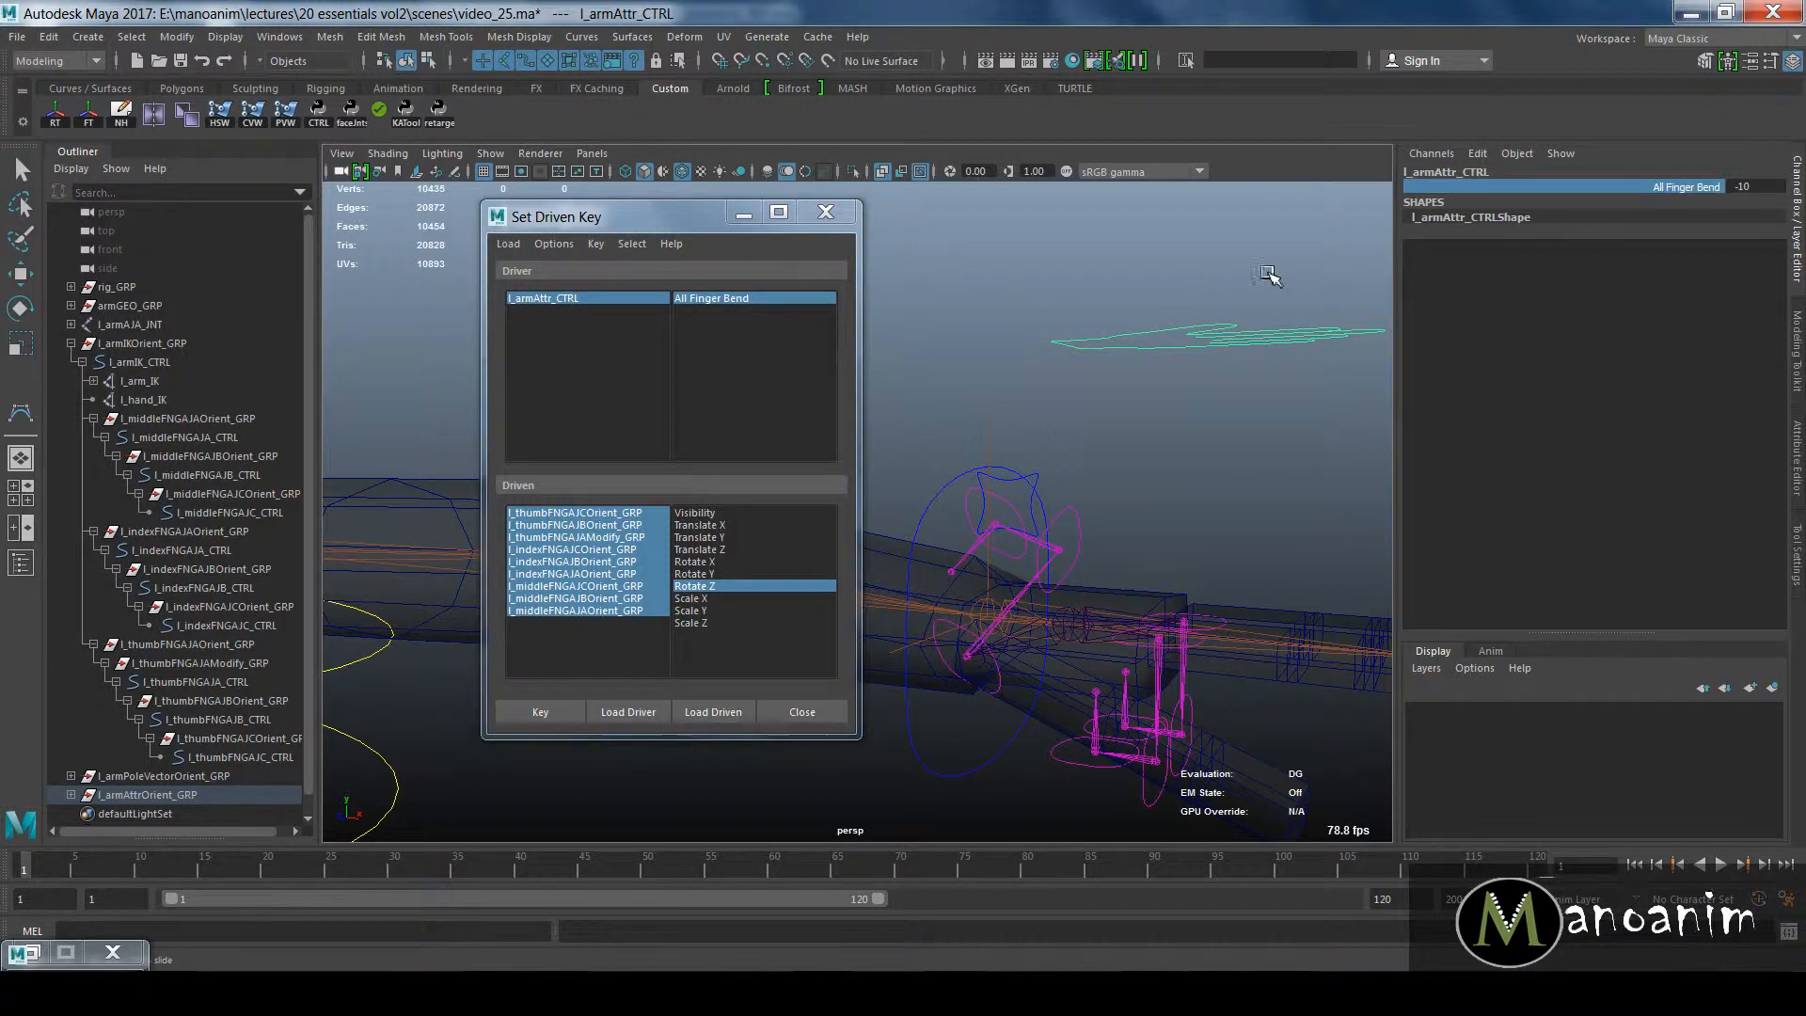
{"action": "middle_click_drag", "start_coordinate": [1269, 274], "coordinate": [1524, 336]}
{"action": "left_click", "coordinate": [561, 322]}
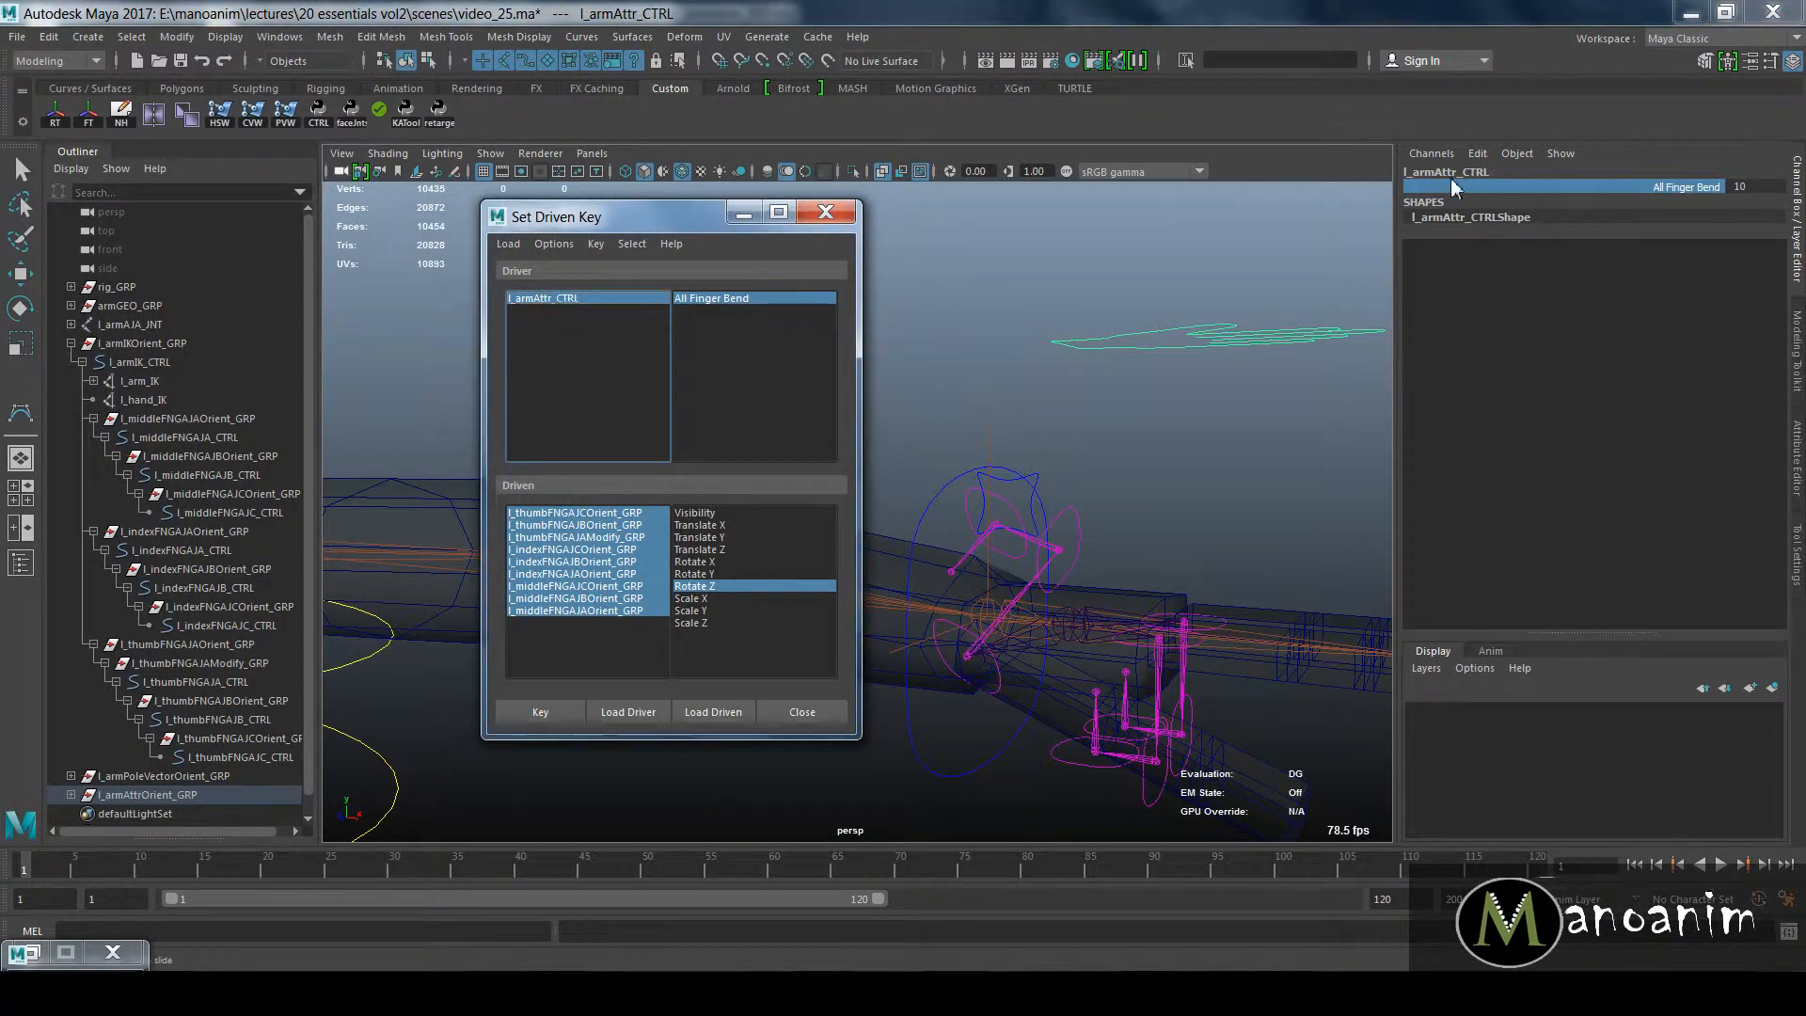
Step: Select the nine driven finger groups with All Finger Bend at 10 and set their Rotate Z to 90
{"action": "left_click", "coordinate": [1751, 185]}
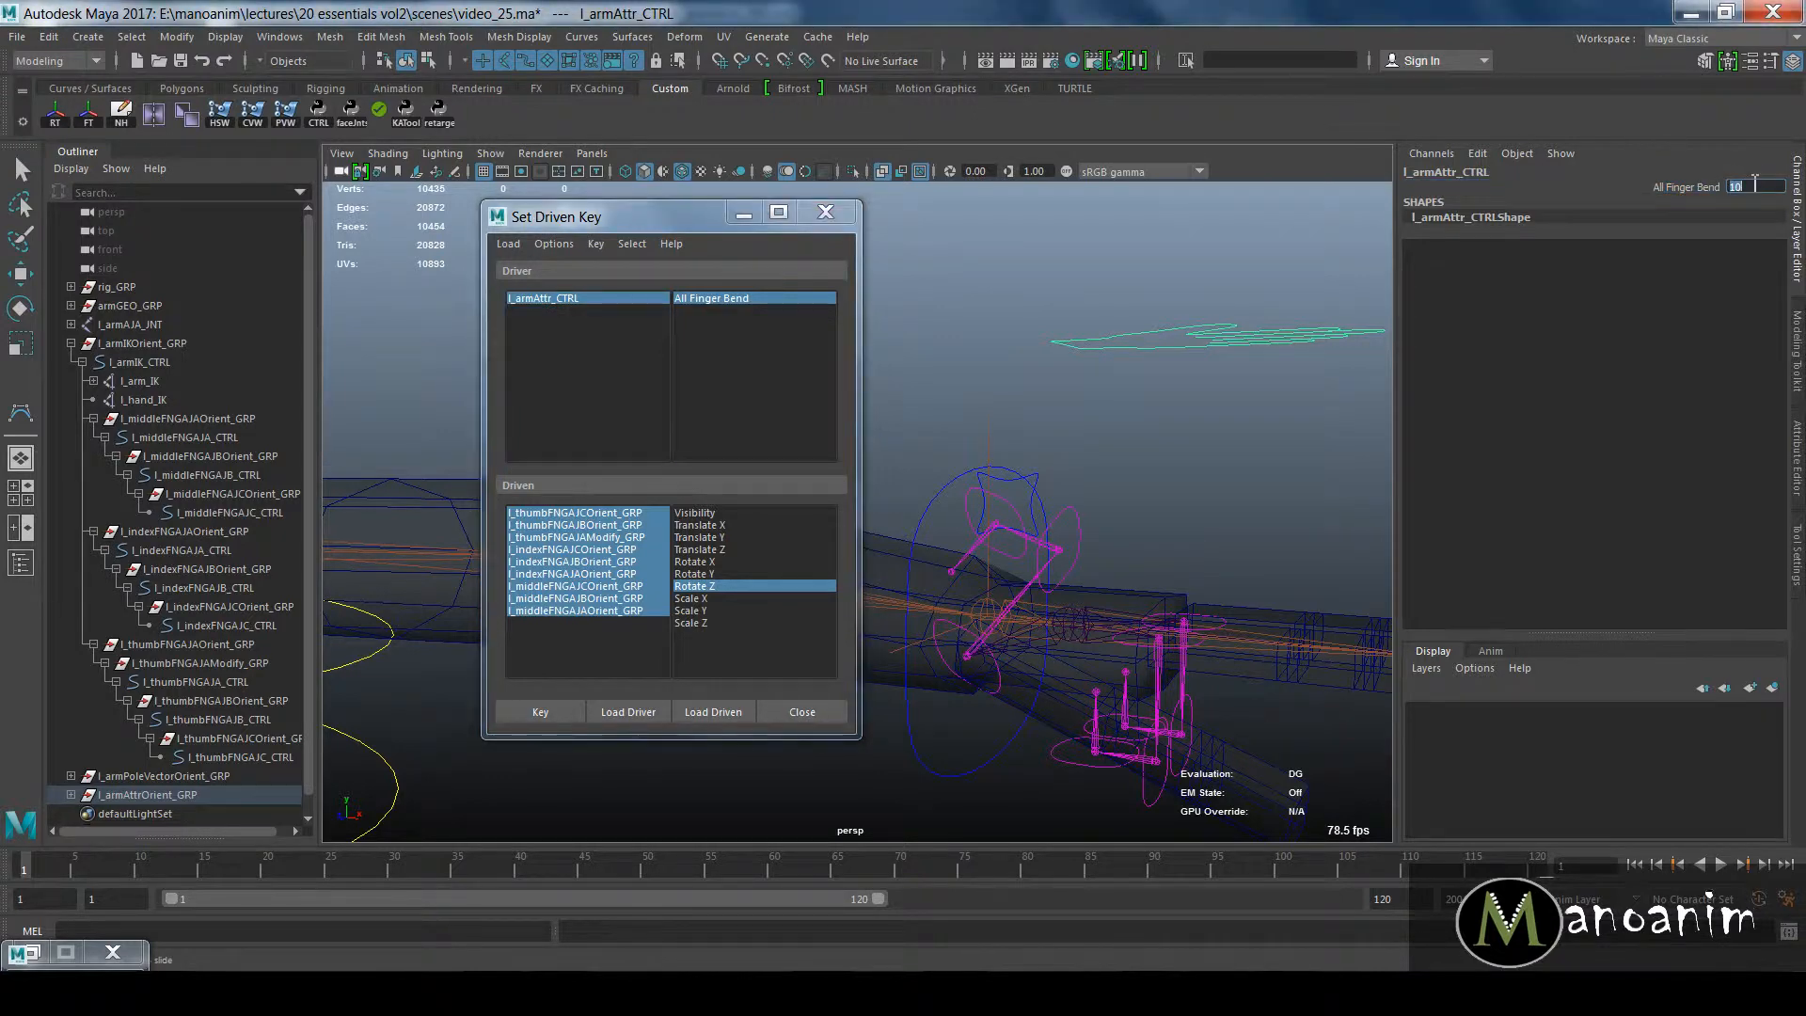
{"action": "left_click_drag", "start_coordinate": [582, 513], "coordinate": [606, 615]}
{"action": "left_click", "coordinate": [1755, 262]}
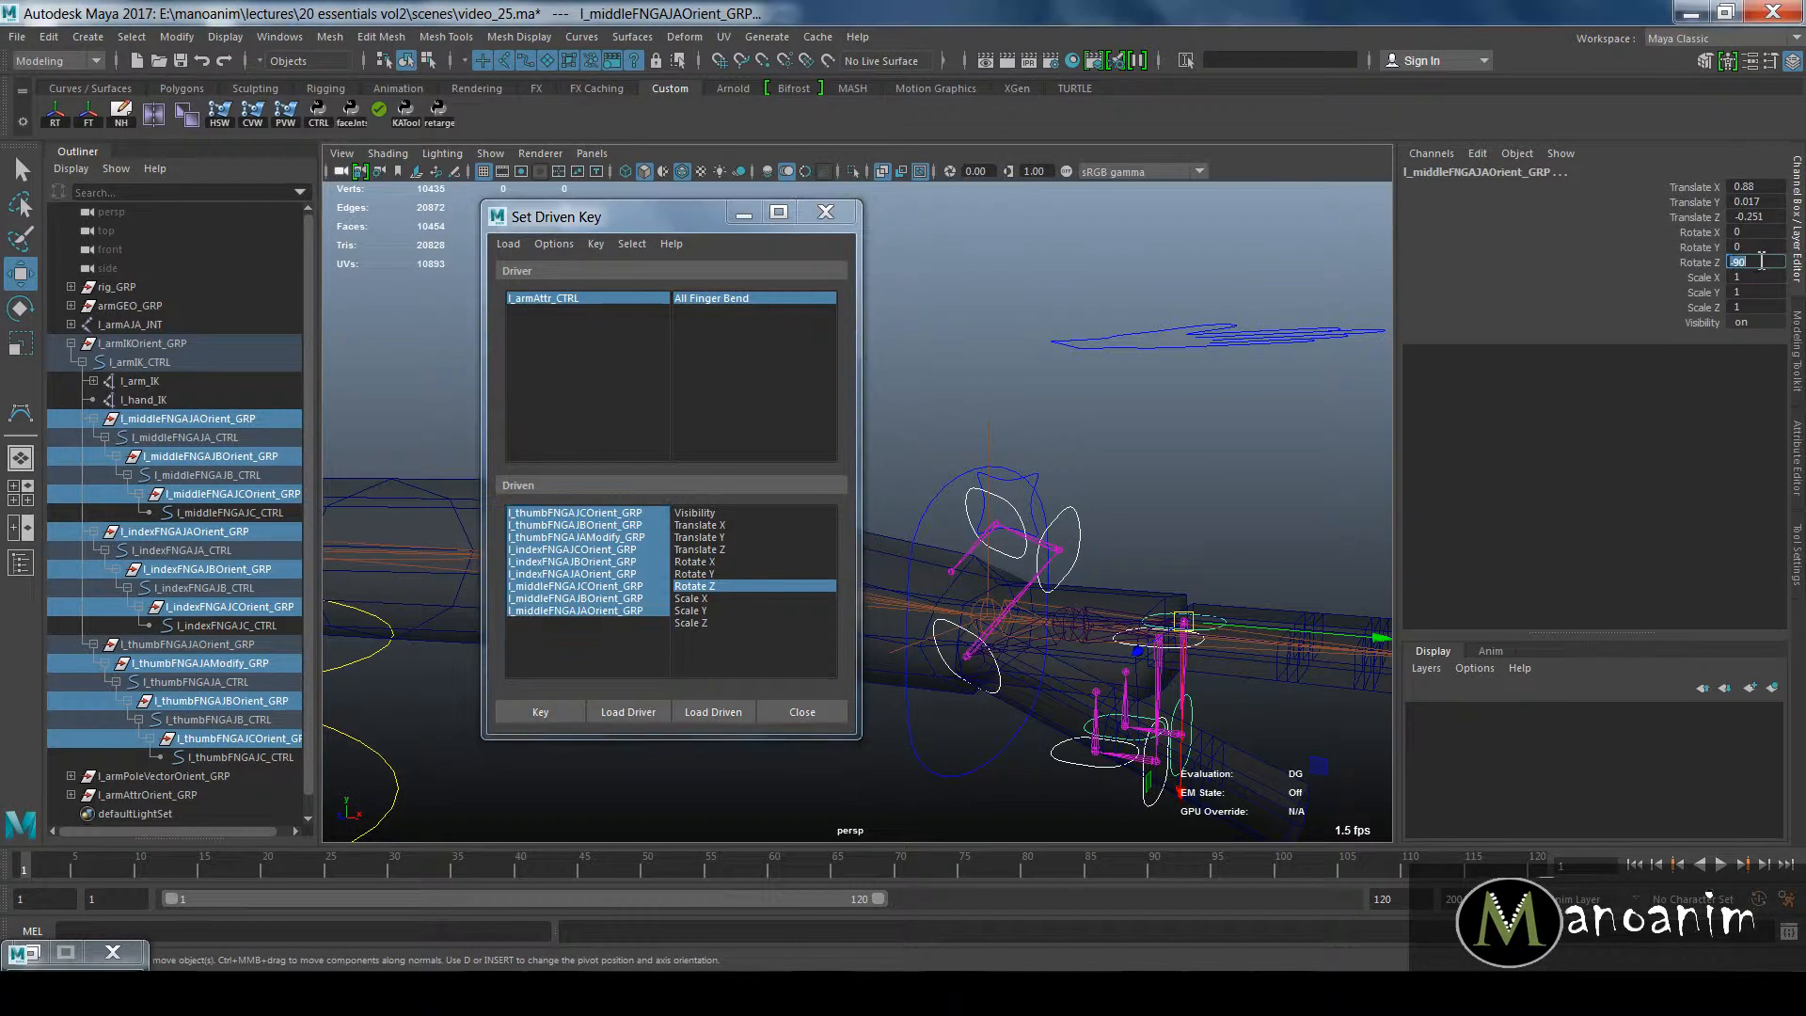
{"action": "type", "text": "90"}
{"action": "key", "text": "Return"}
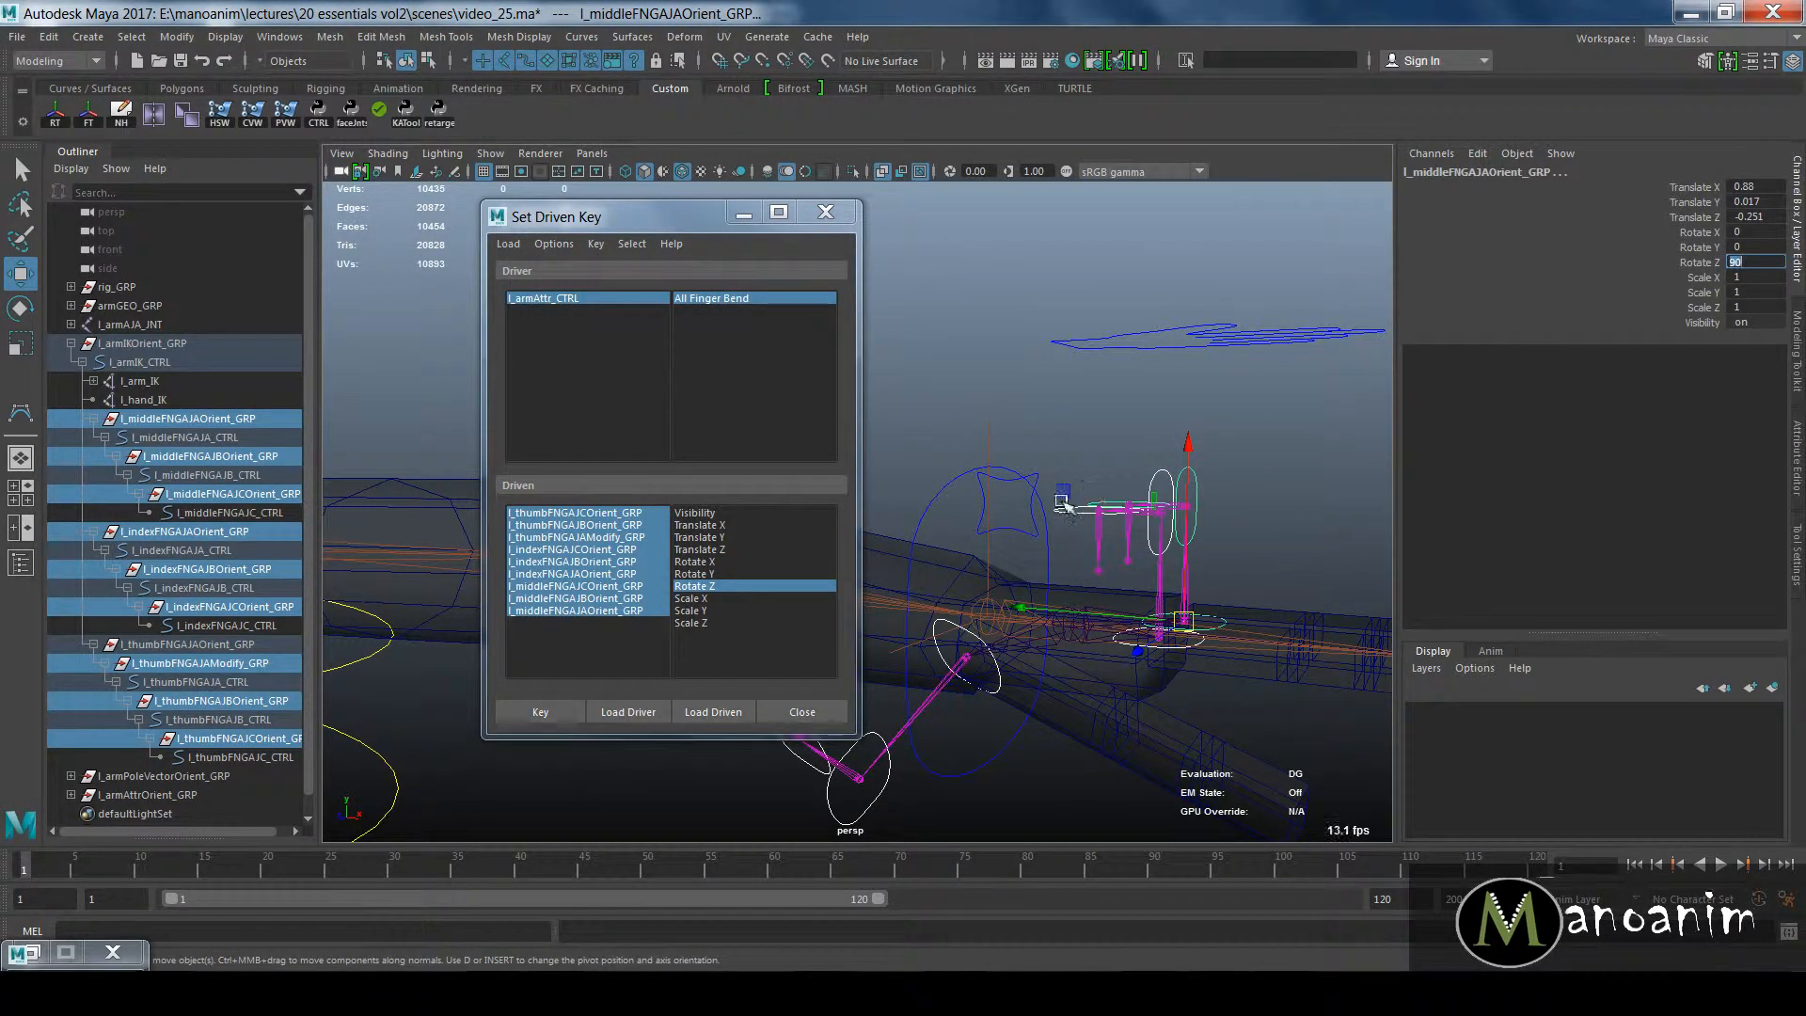
Step: Scrub Rotate Z on the selected finger groups to check the bend direction and reset it to 90
{"action": "left_click", "coordinate": [1679, 263]}
{"action": "middle_click_drag", "start_coordinate": [1257, 367], "coordinate": [1361, 393]}
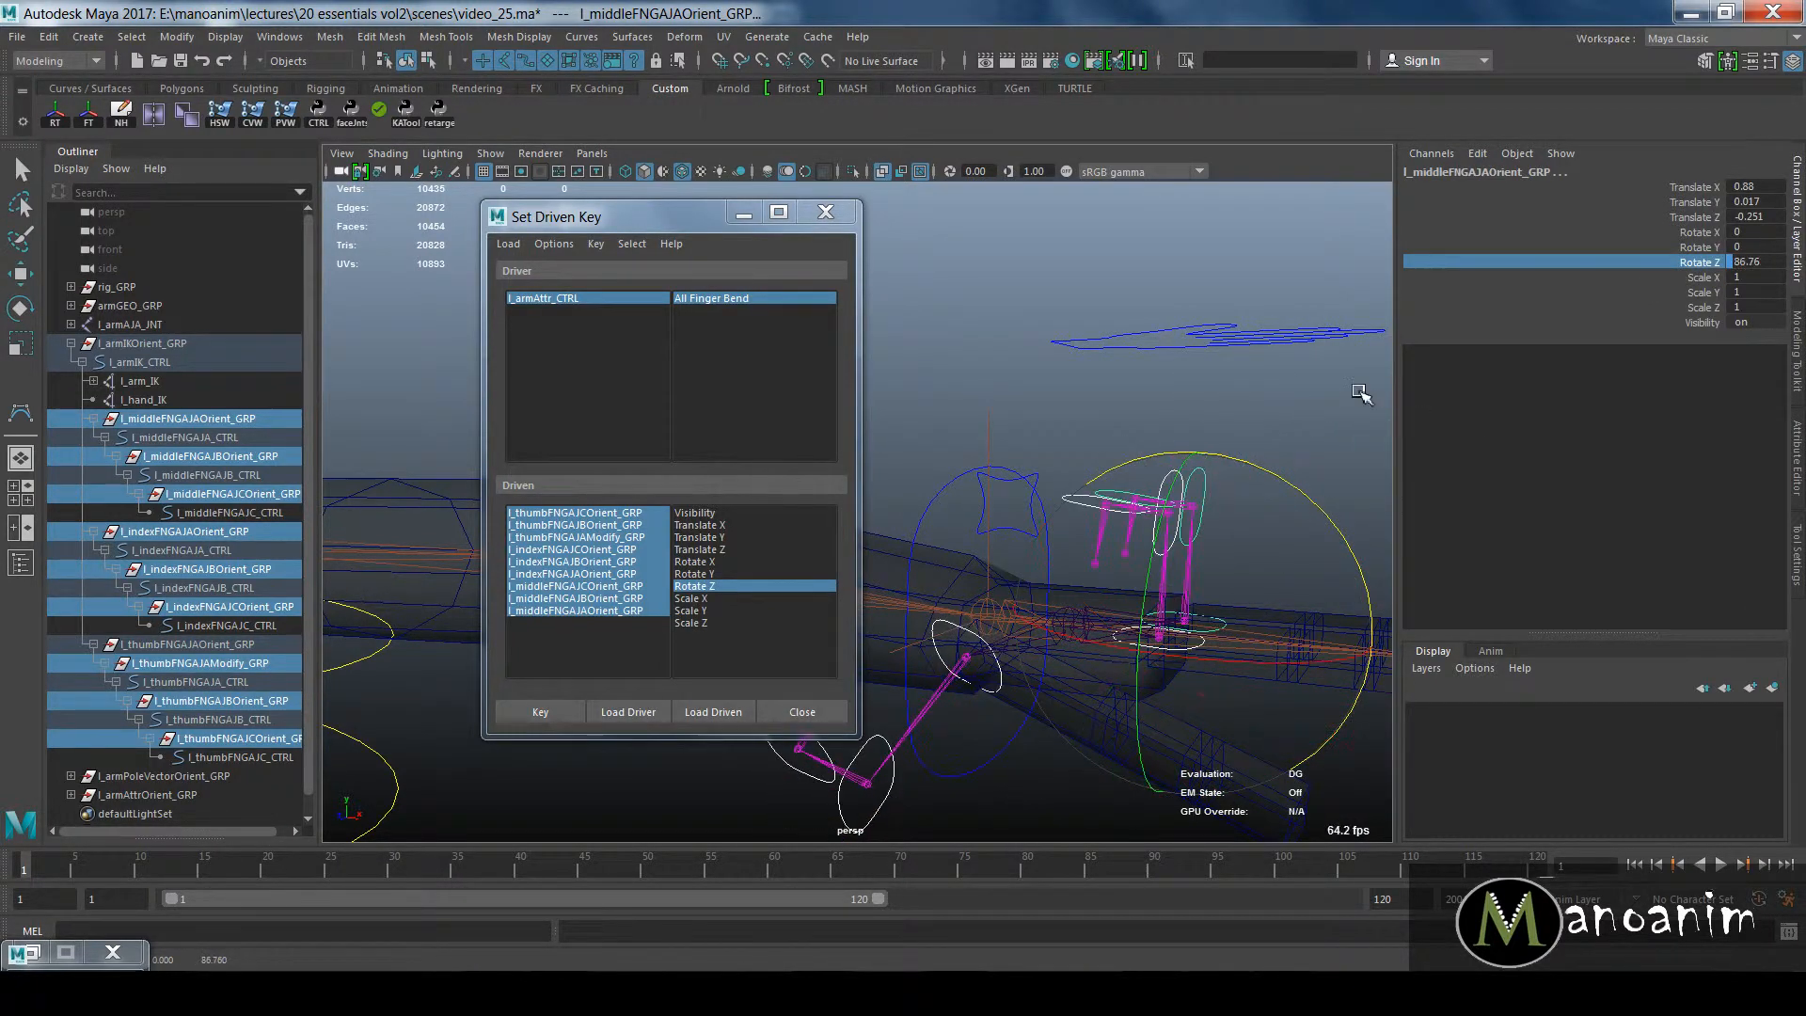
{"action": "double_click", "coordinate": [1777, 261]}
{"action": "type", "text": "90"}
{"action": "key", "text": "Return"}
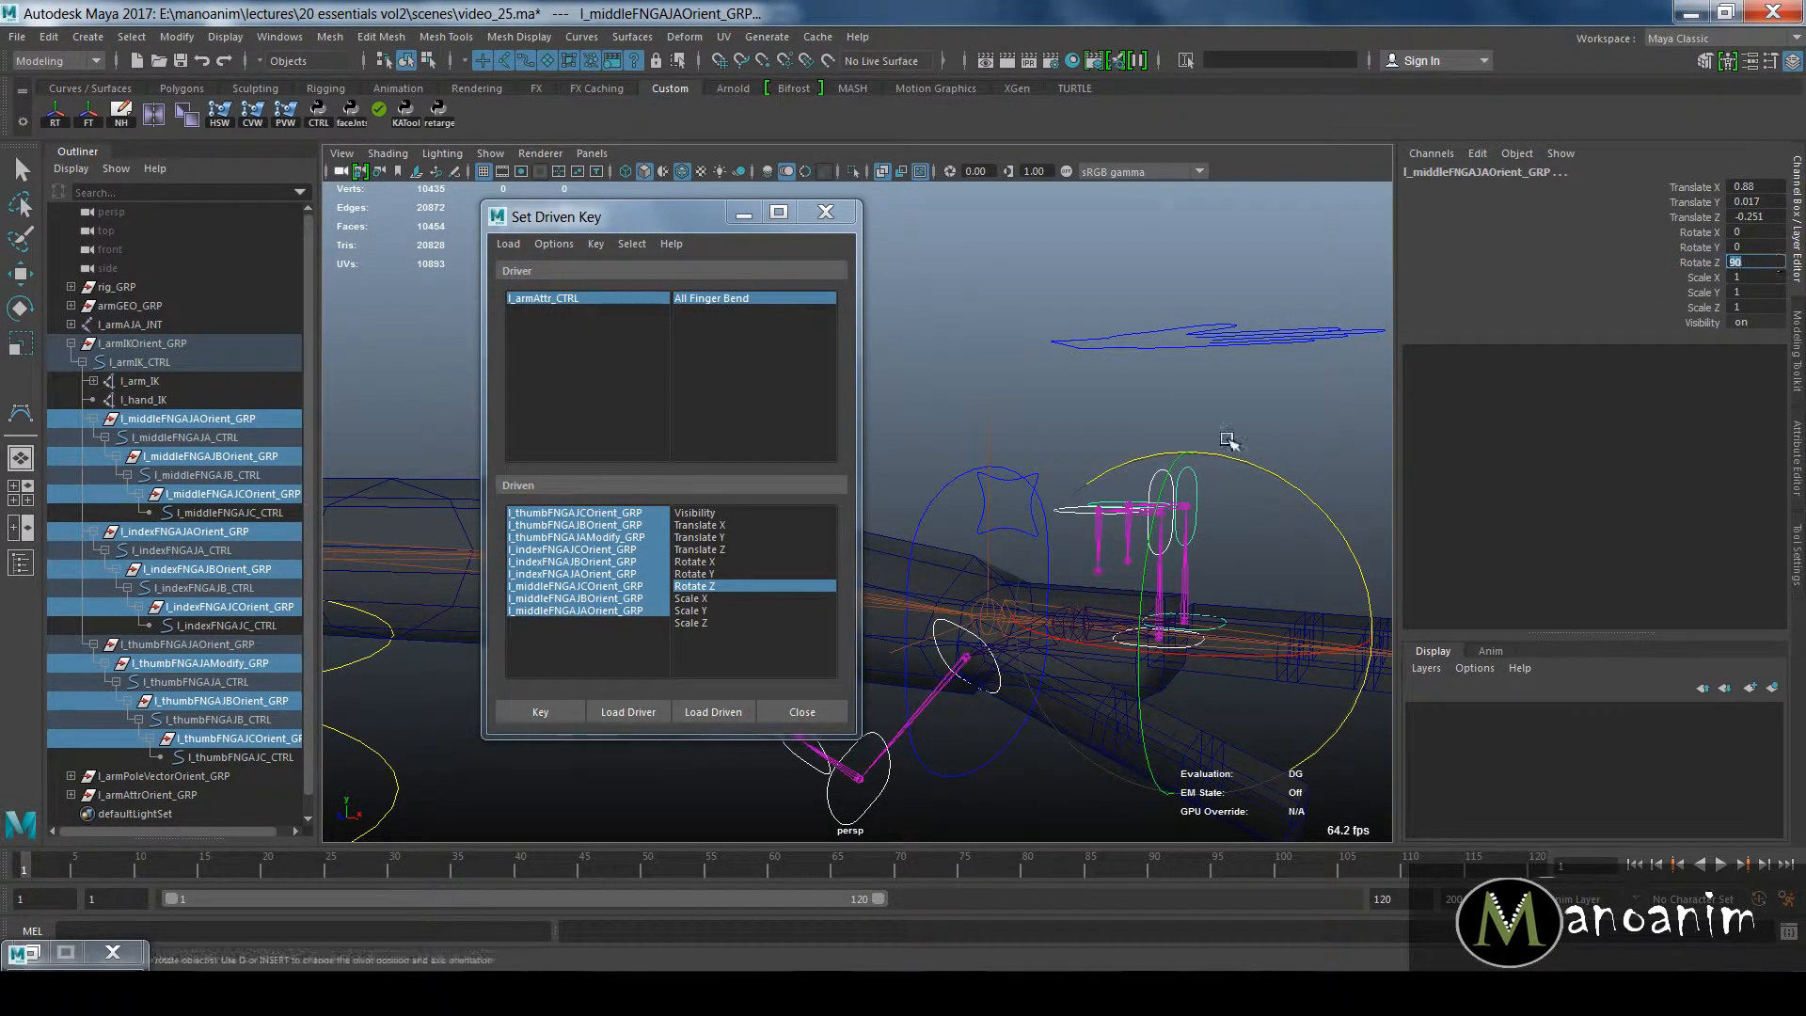
Step: Key Rotate Z of all nine driven finger groups against l_armAttr_CTRL's All Finger Bend at 10
{"action": "left_click", "coordinate": [610, 297]}
{"action": "left_click", "coordinate": [721, 299]}
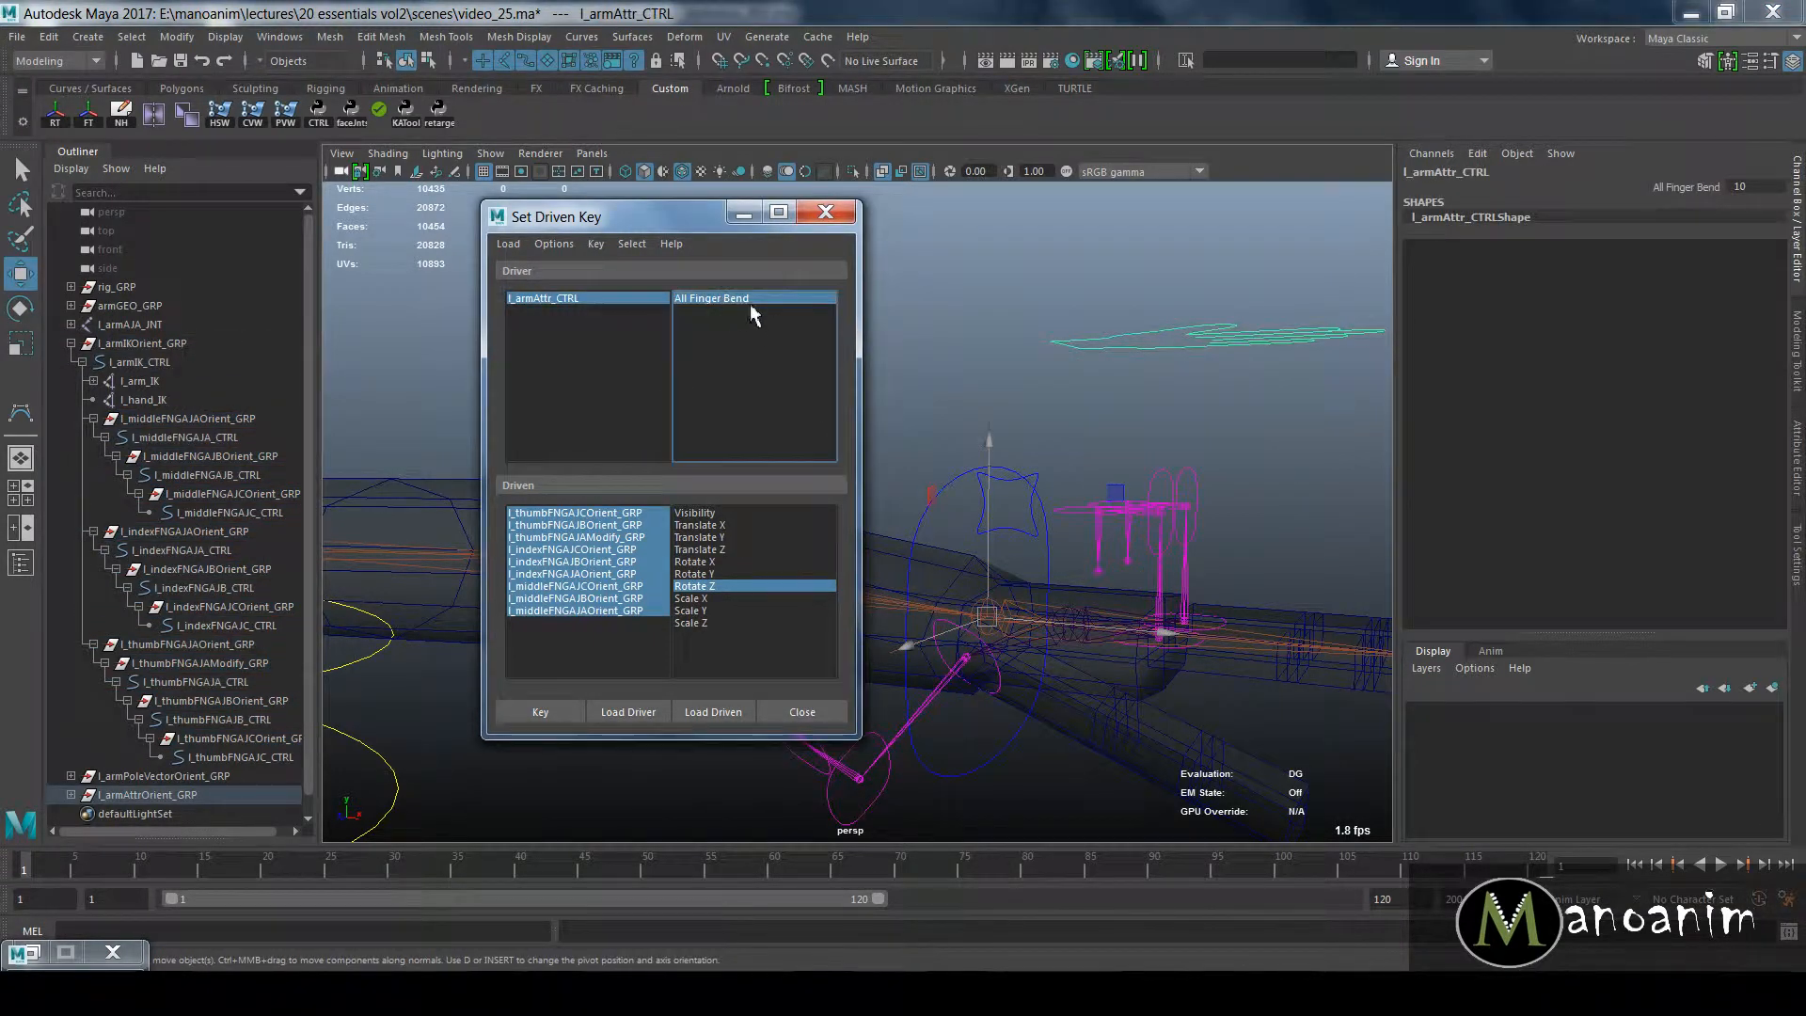
{"action": "left_click", "coordinate": [556, 301]}
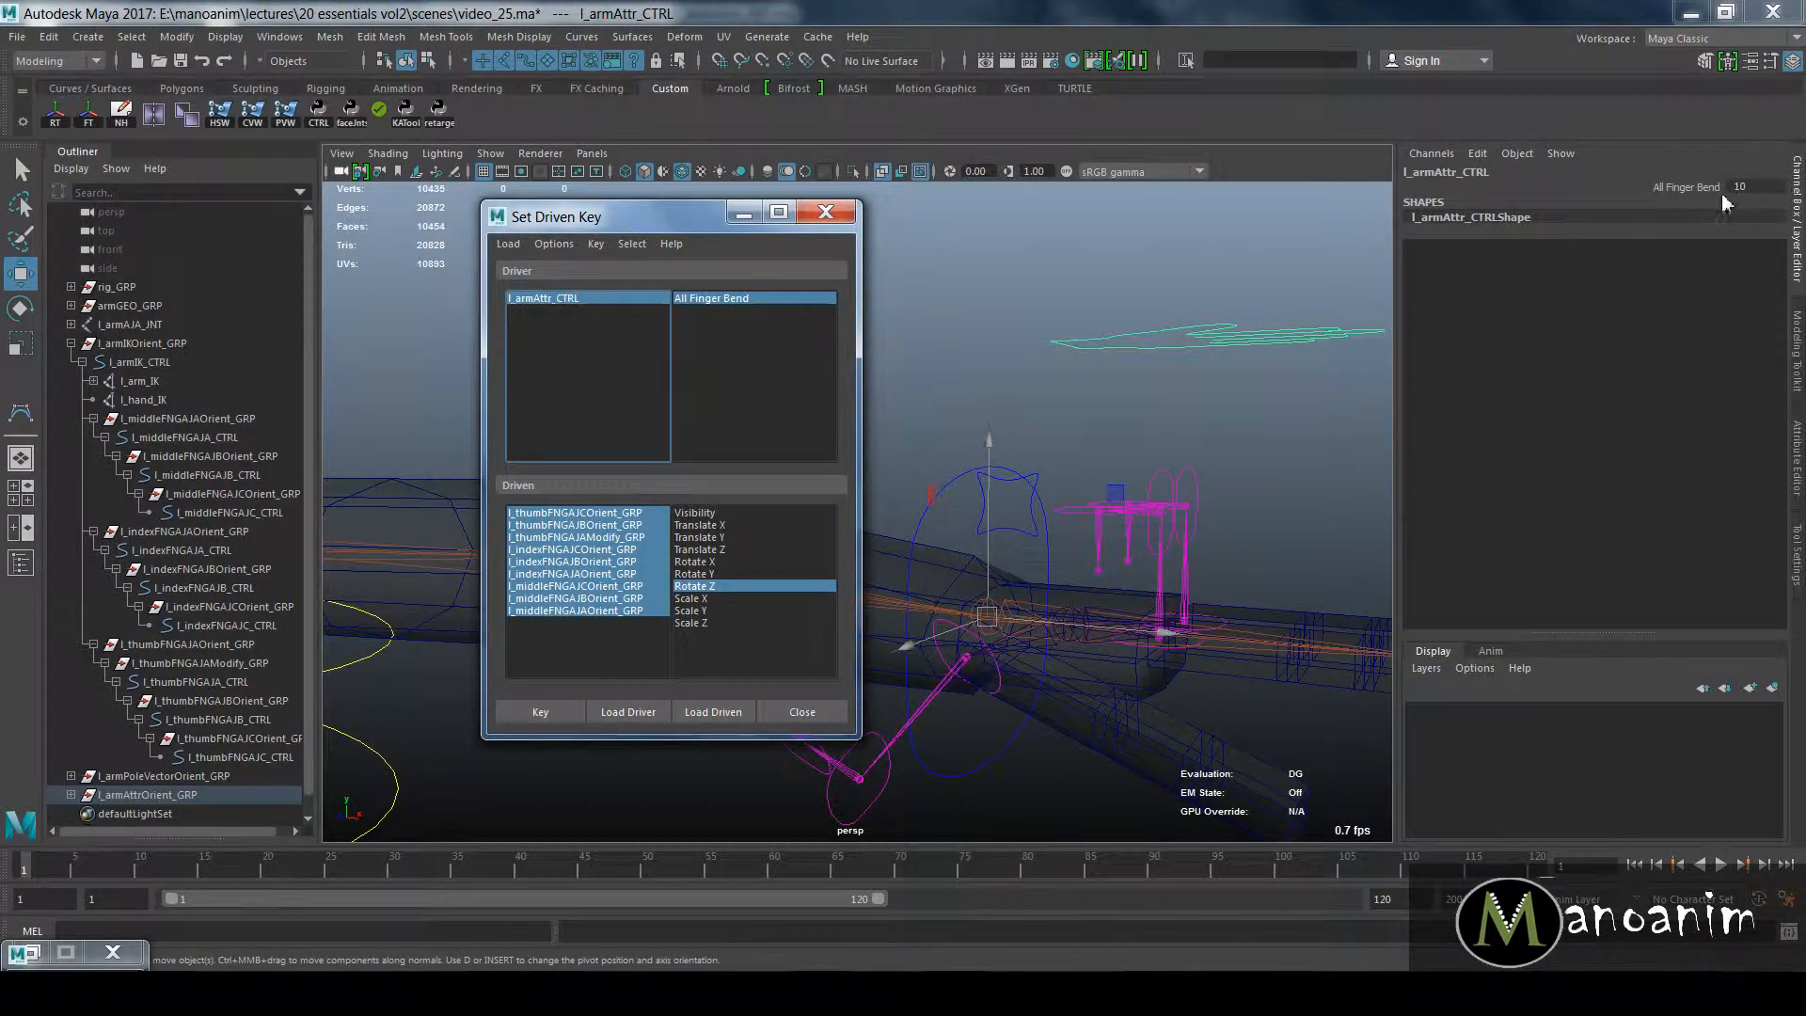
{"action": "left_click", "coordinate": [644, 647]}
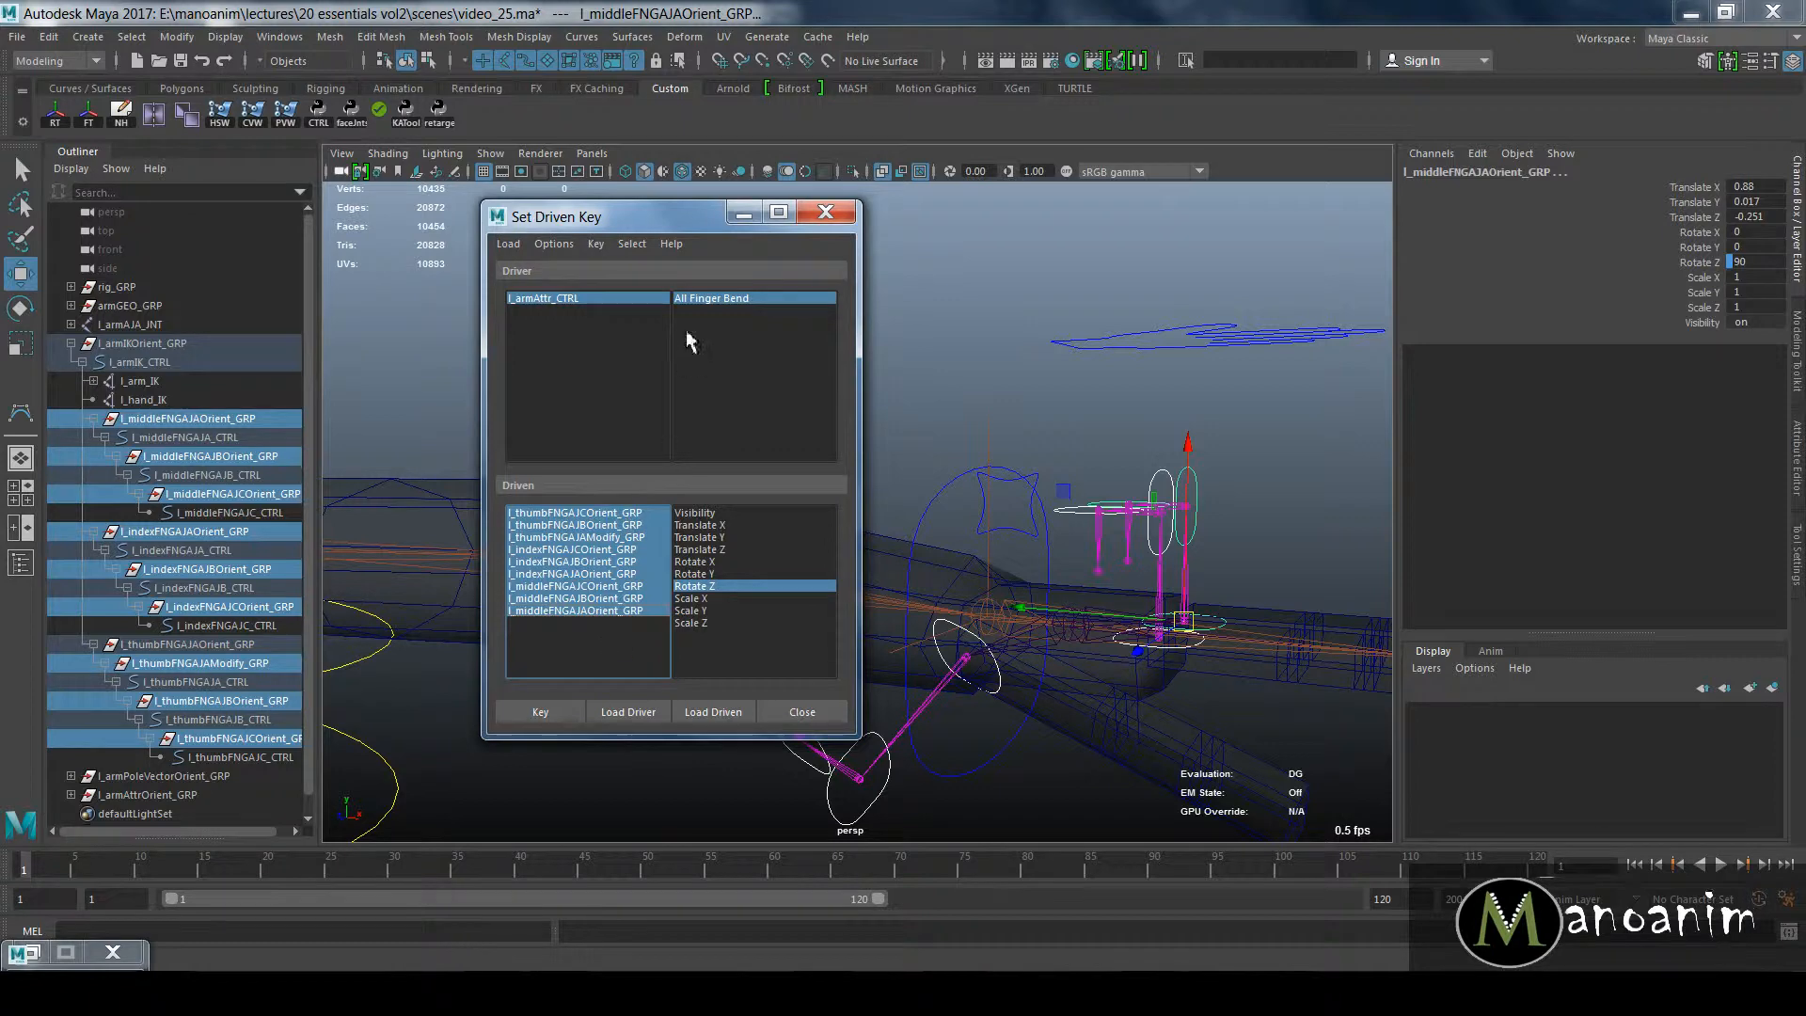
{"action": "left_click", "coordinate": [551, 710]}
Step: Open the Script Editor and enlarge its window enough to read the full logged setDrivenKeyframe commands
{"action": "left_click_drag", "start_coordinate": [630, 934], "coordinate": [566, 934]}
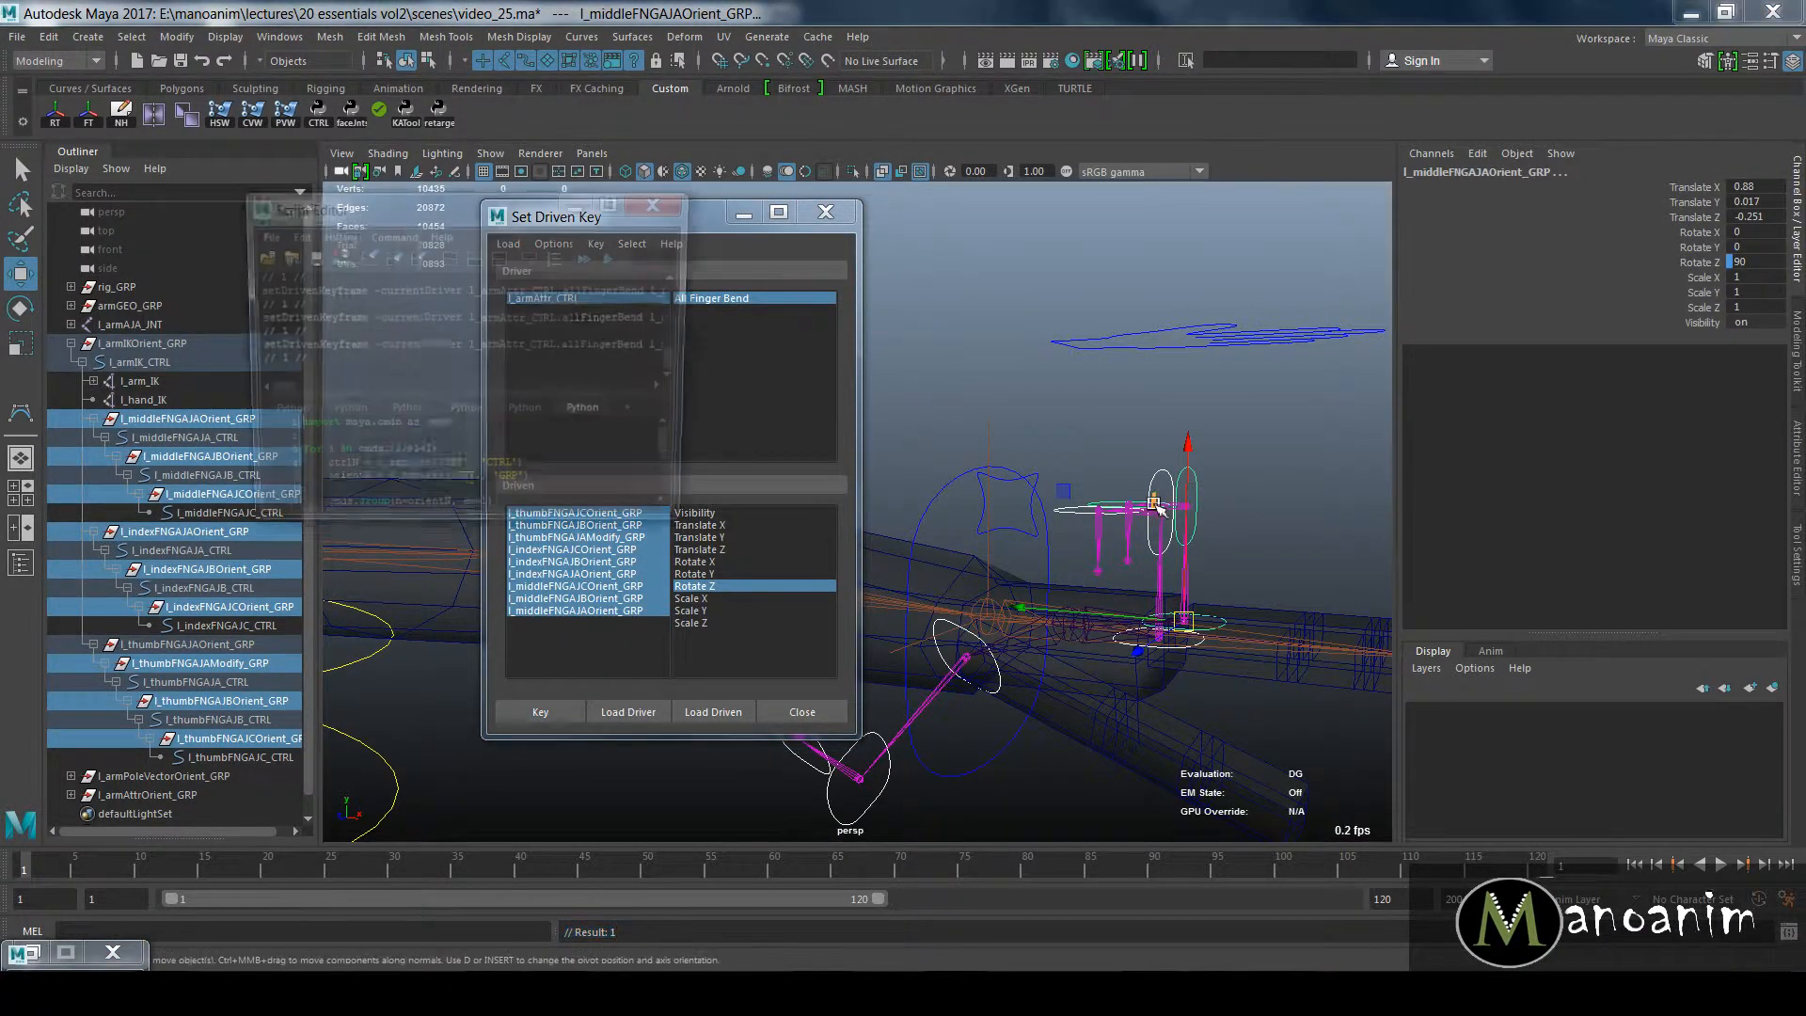
{"action": "left_click", "coordinate": [639, 414]}
{"action": "left_click", "coordinate": [903, 505]}
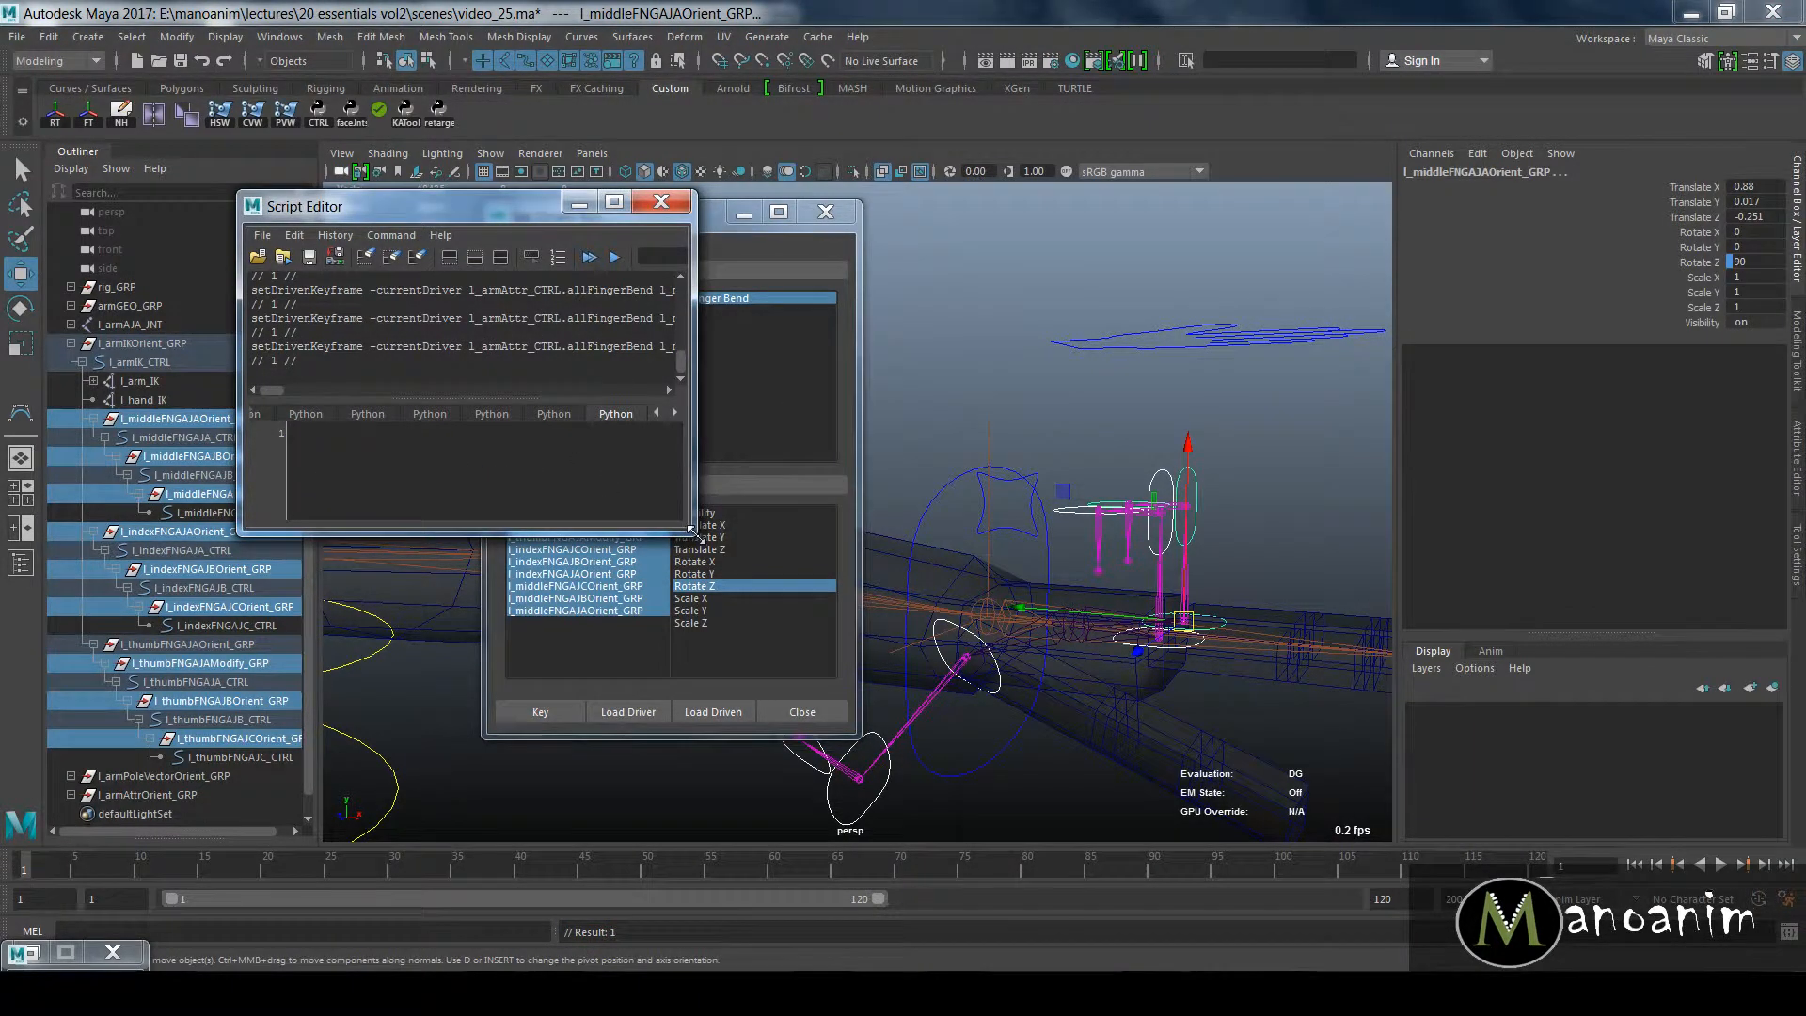
{"action": "left_click_drag", "start_coordinate": [691, 530], "coordinate": [1373, 835]}
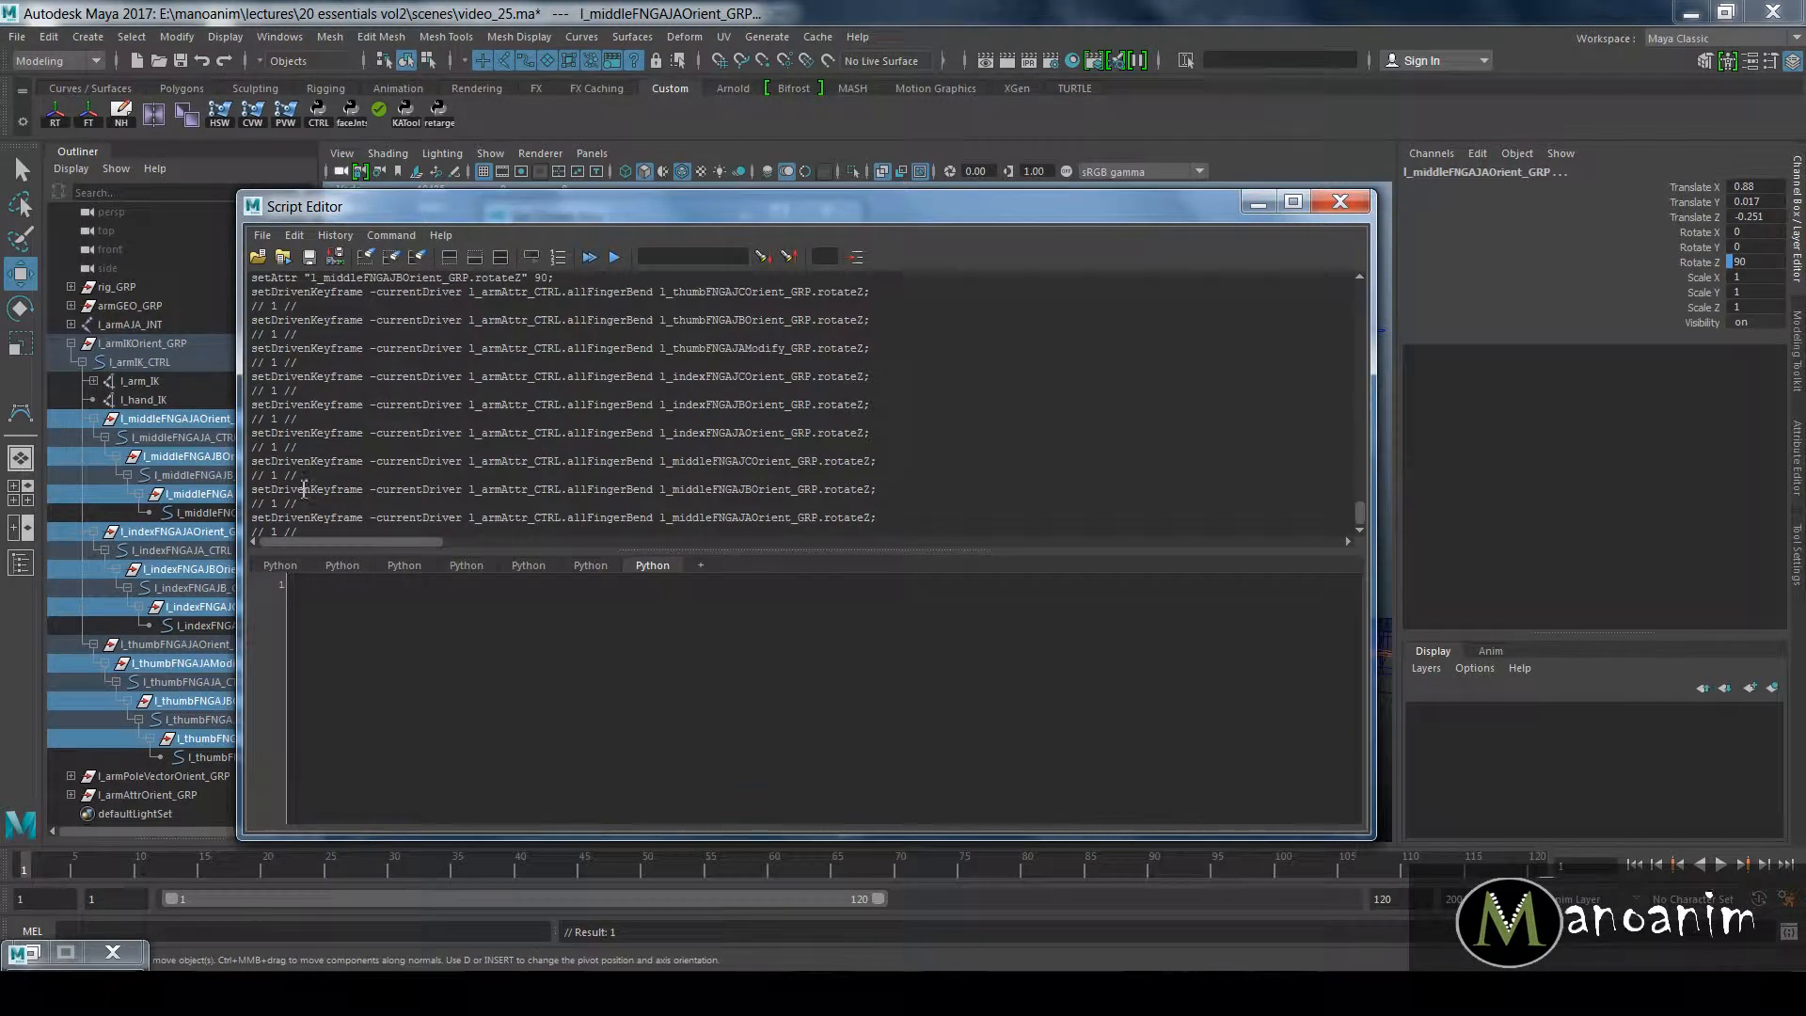
Step: Examine the driver control, driver attribute, driven group and rotateZ parts of a logged setDrivenKeyframe command, and minimize the Script Editor
{"action": "double_click", "coordinate": [304, 490]}
{"action": "left_click_drag", "start_coordinate": [488, 494], "coordinate": [741, 494]}
{"action": "left_click", "coordinate": [486, 500]}
{"action": "double_click", "coordinate": [501, 489]}
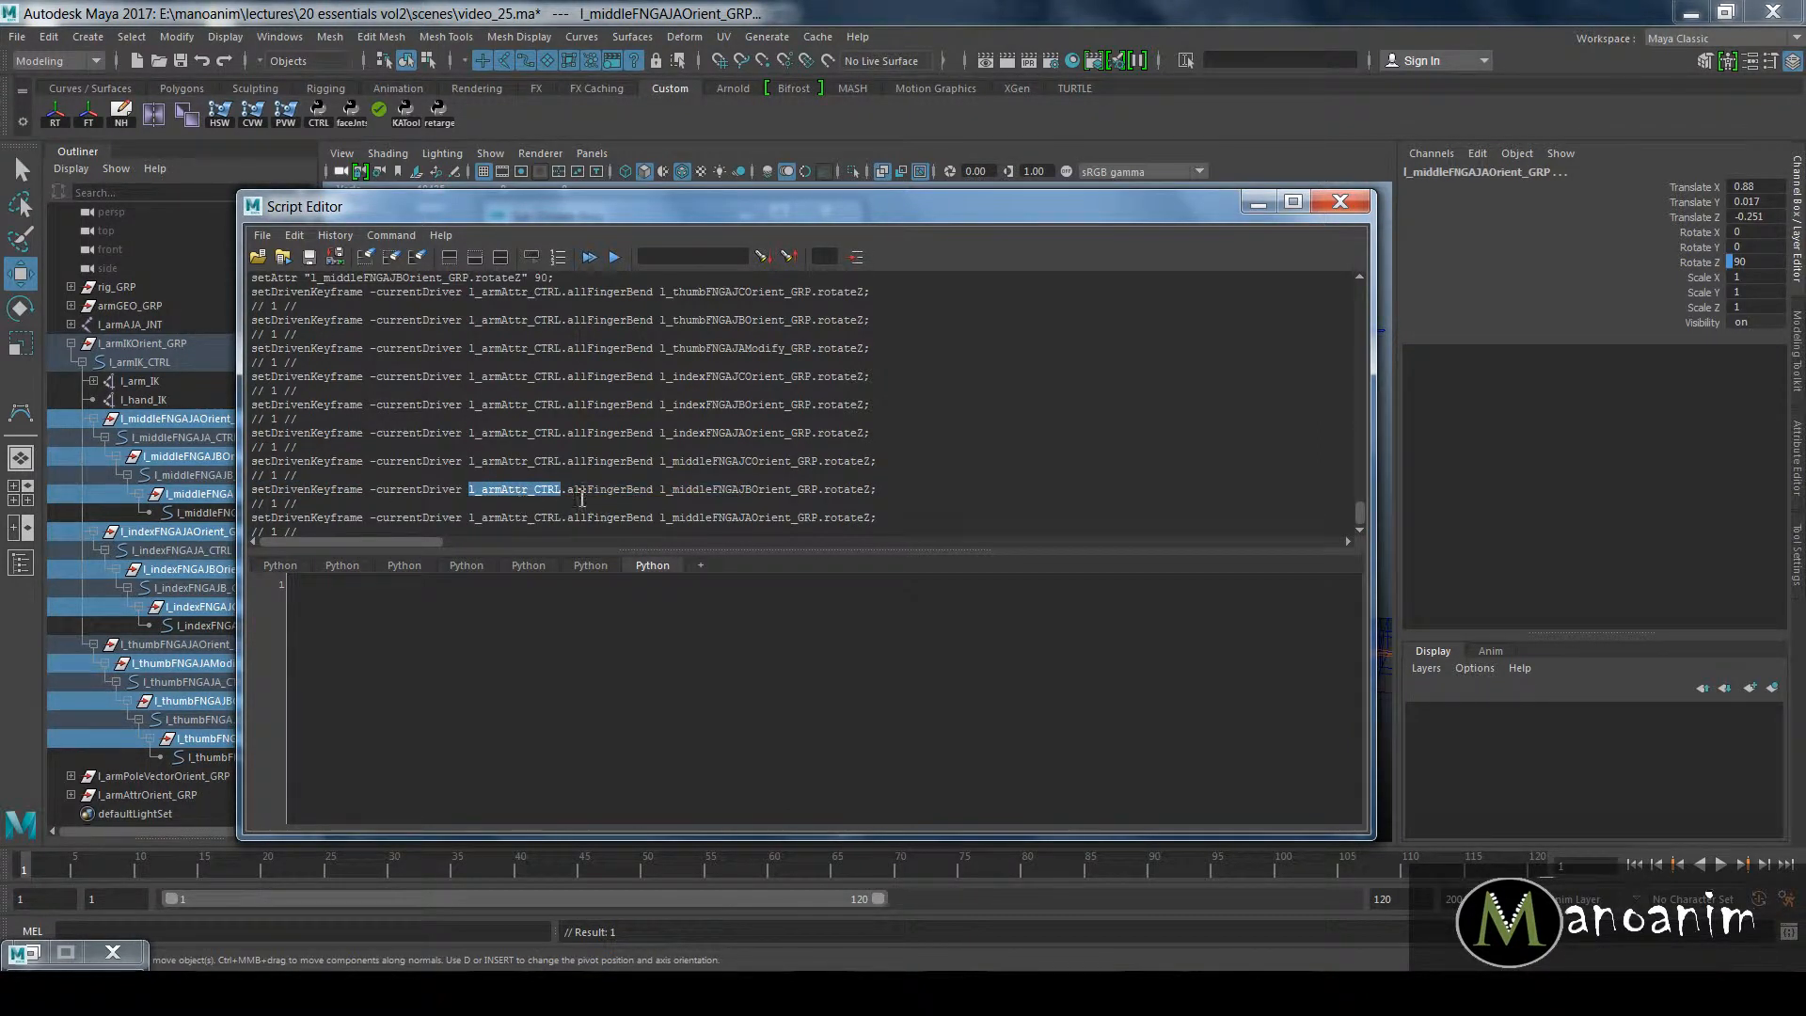
{"action": "left_click", "coordinate": [555, 489]}
{"action": "left_click_drag", "start_coordinate": [662, 496], "coordinate": [504, 495]}
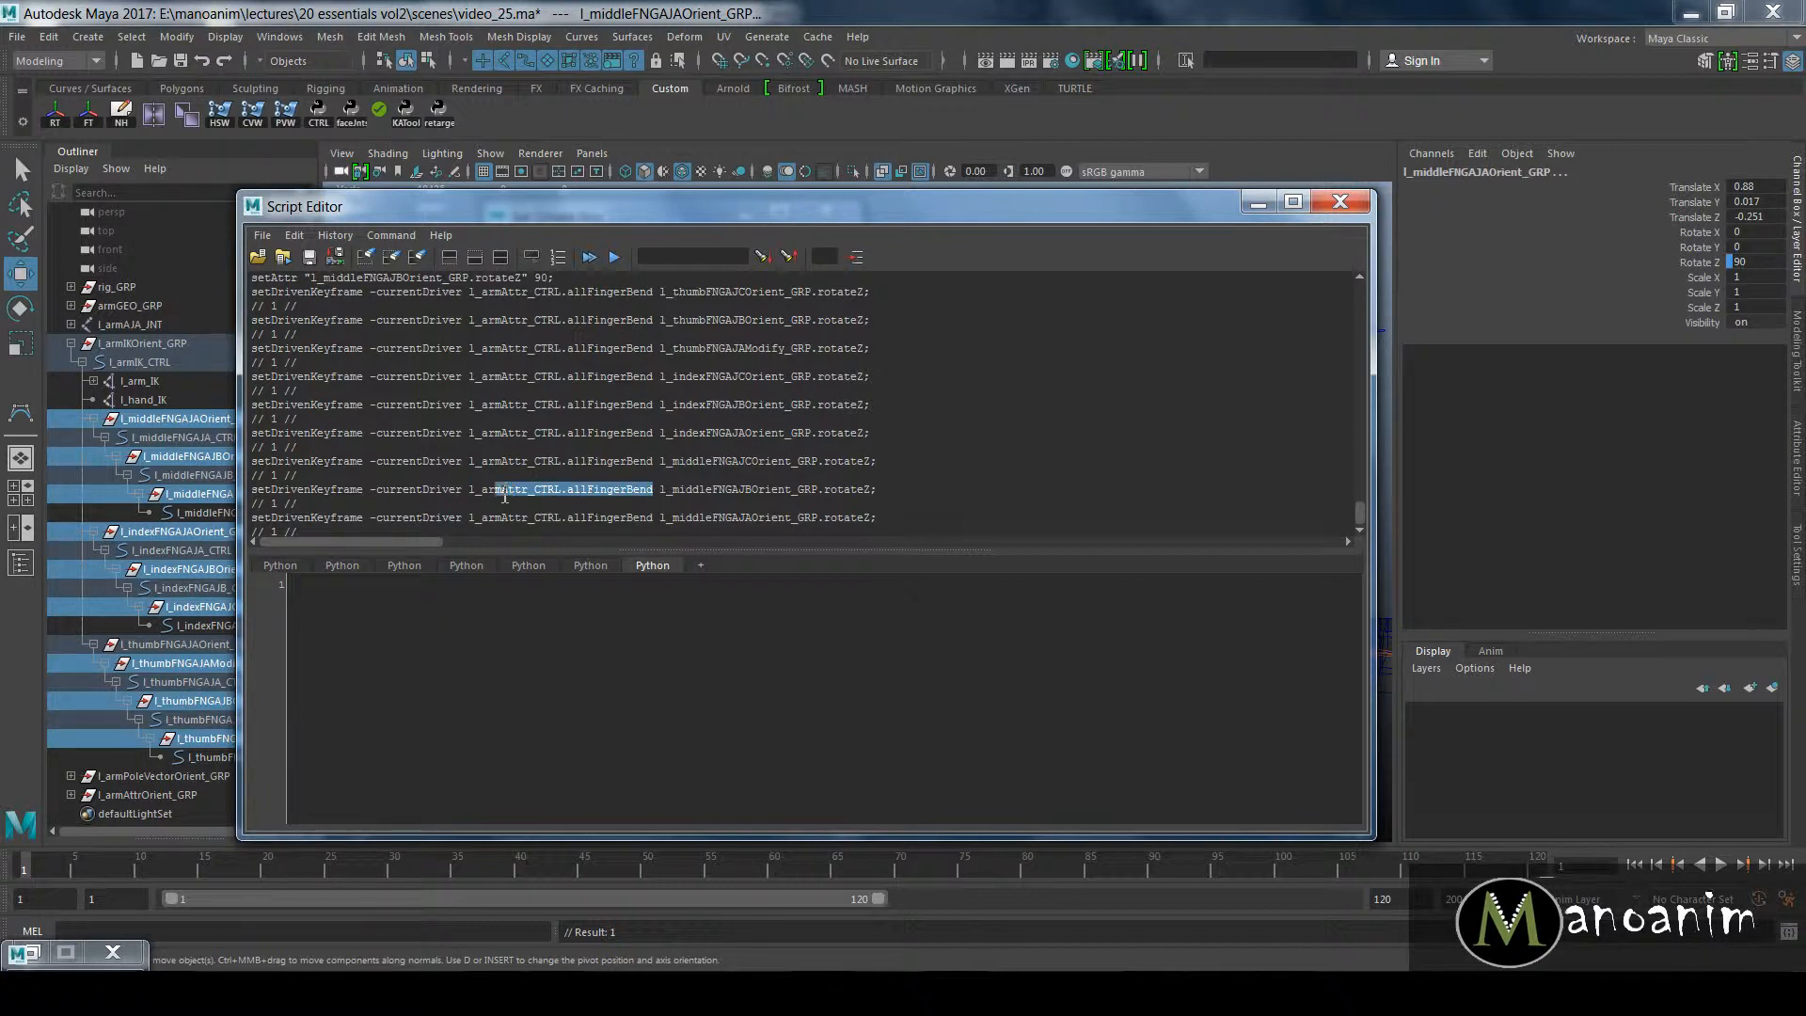
{"action": "double_click", "coordinate": [733, 489]}
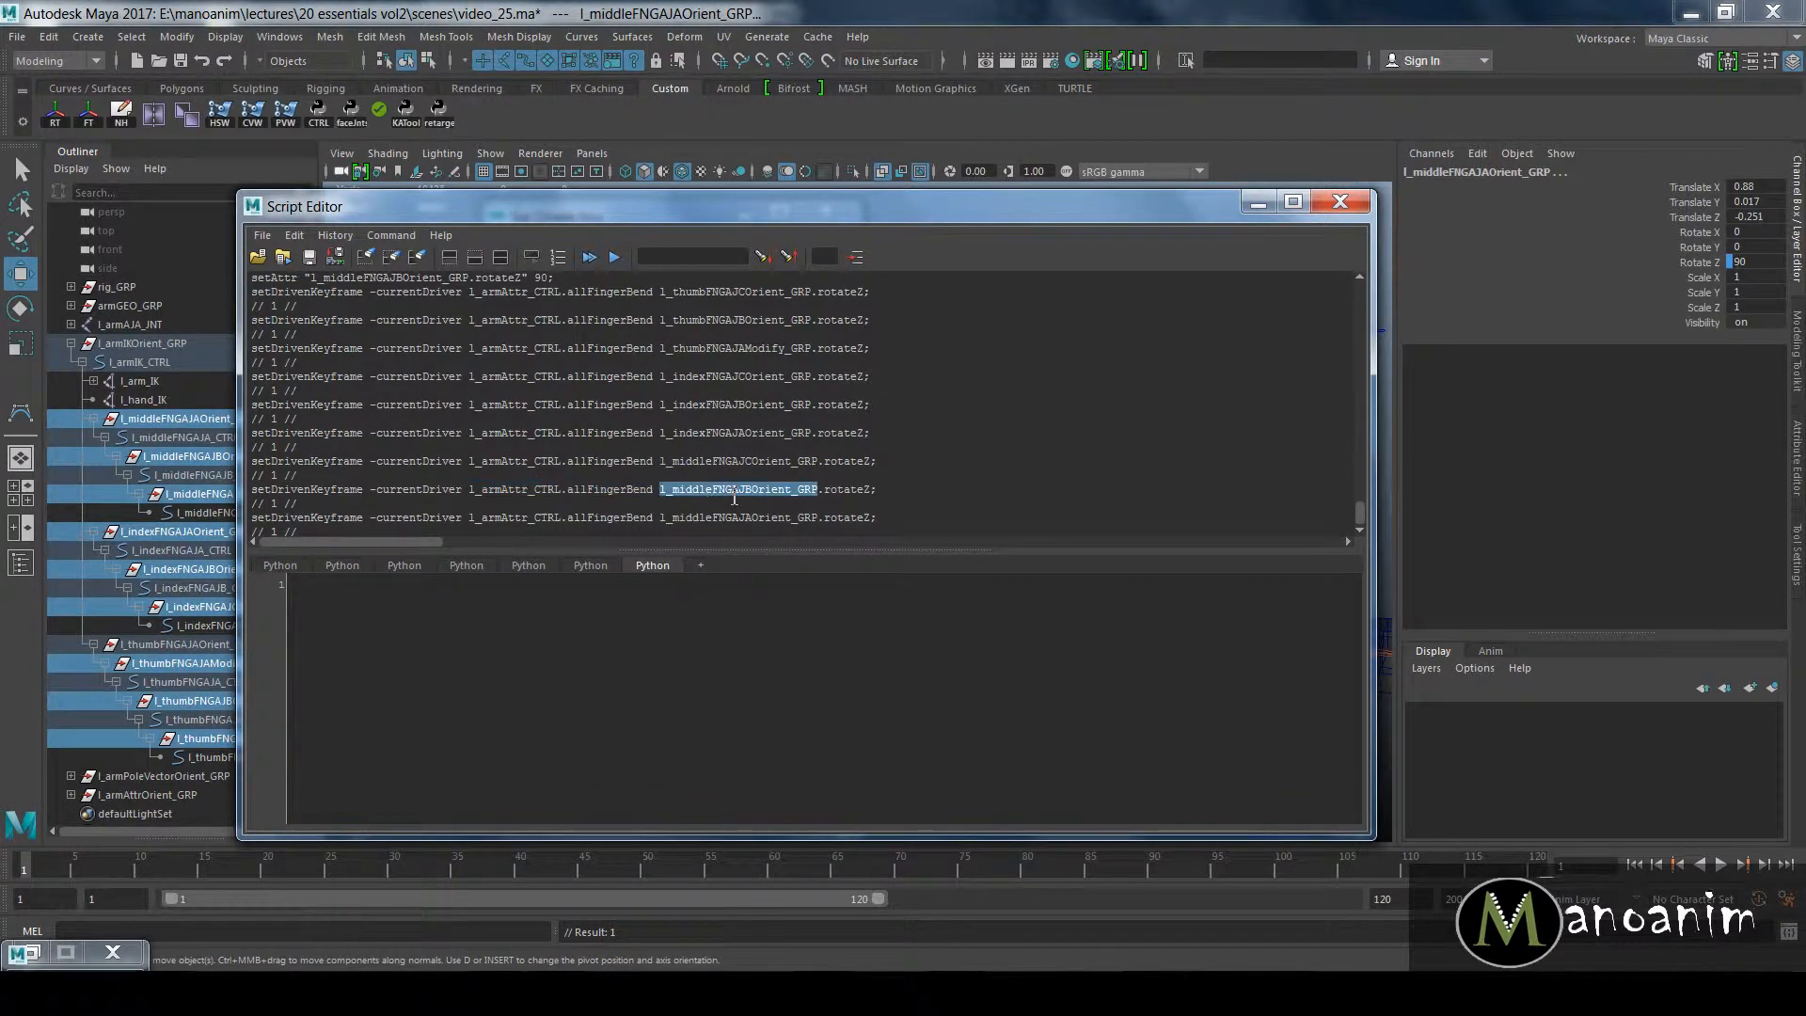
{"action": "double_click", "coordinate": [846, 490]}
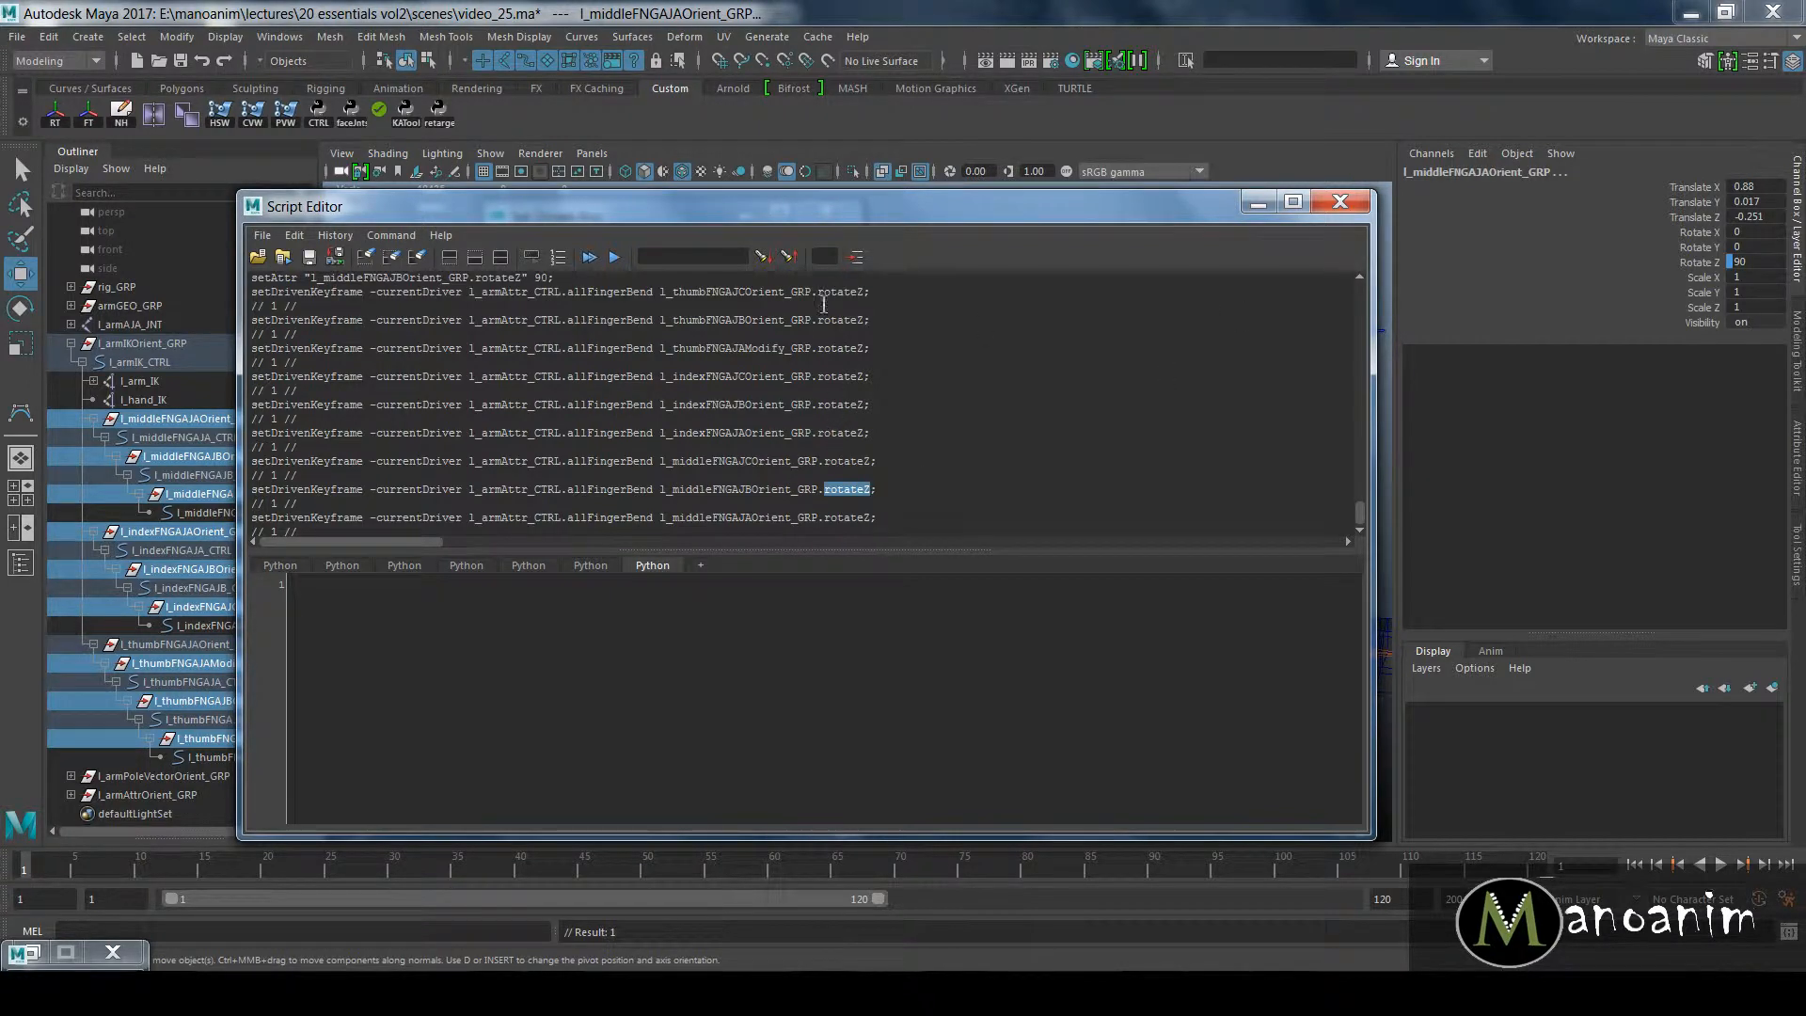
{"action": "left_click", "coordinate": [1258, 203]}
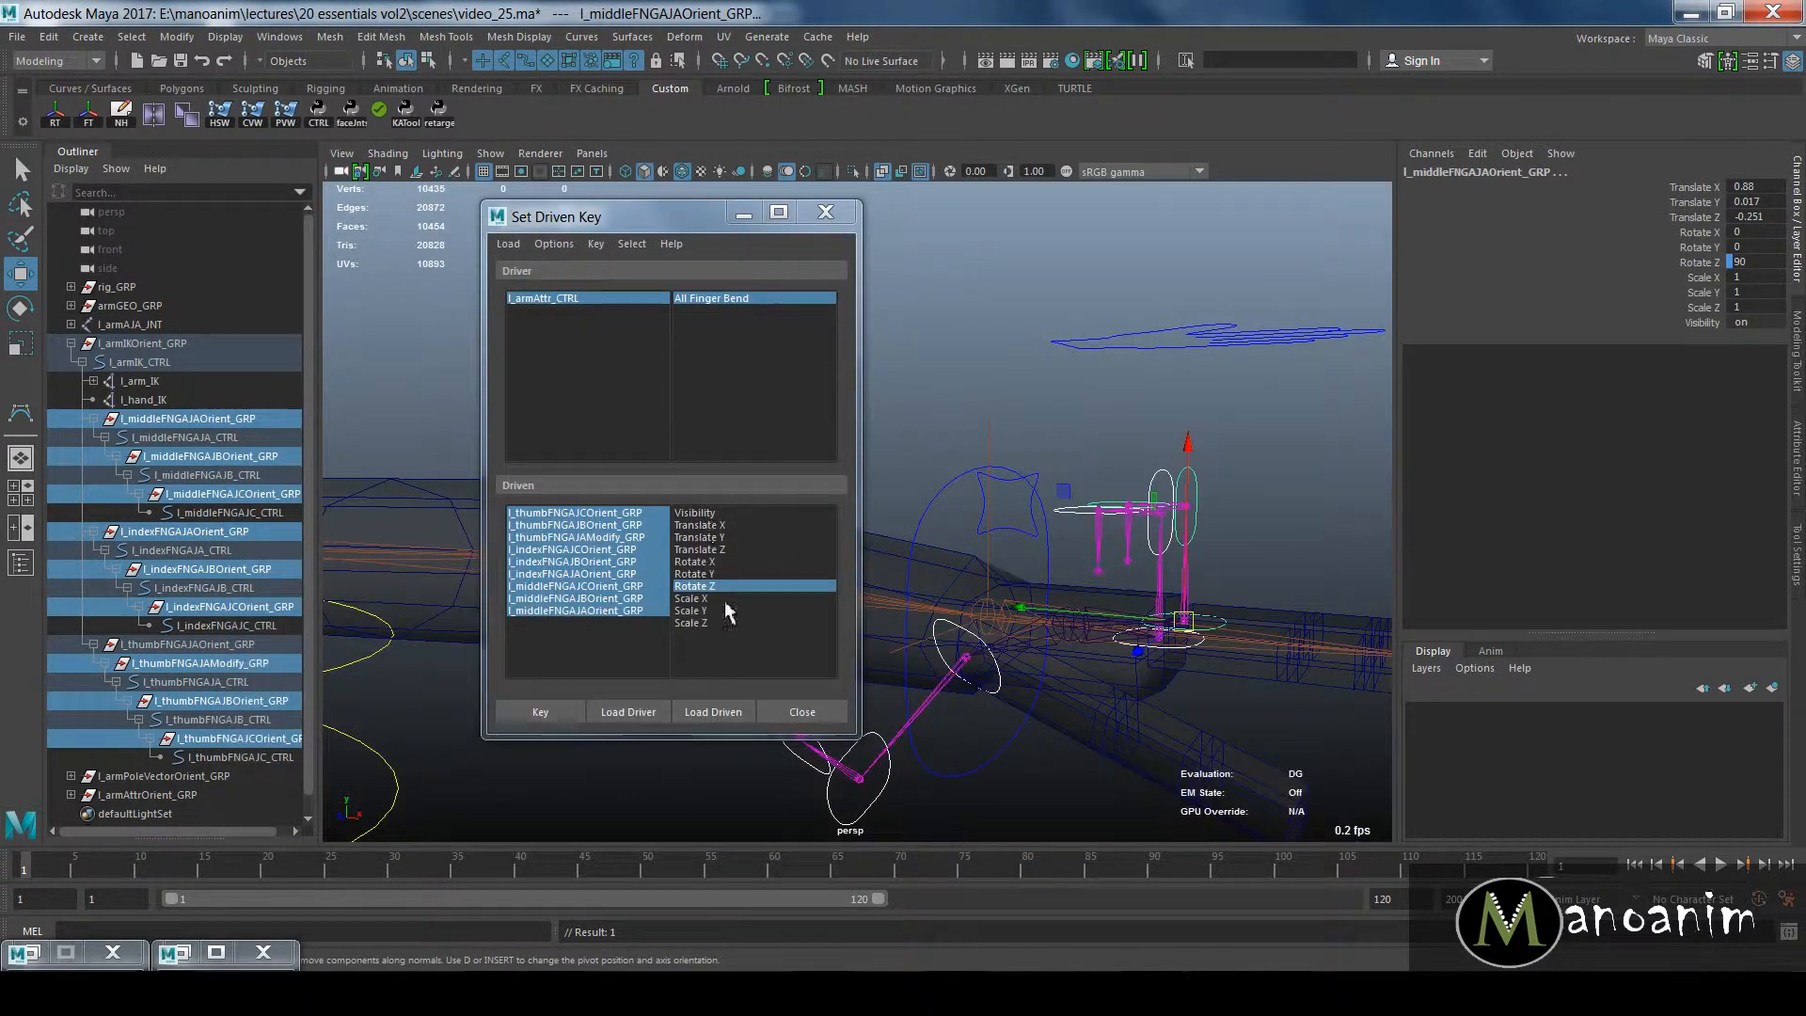
Step: Restore the Script Editor and copy the logged setDrivenKeyframe command for l_indexFNGAJCOrient_GRP into the empty Python script area
{"action": "left_click", "coordinate": [193, 952]}
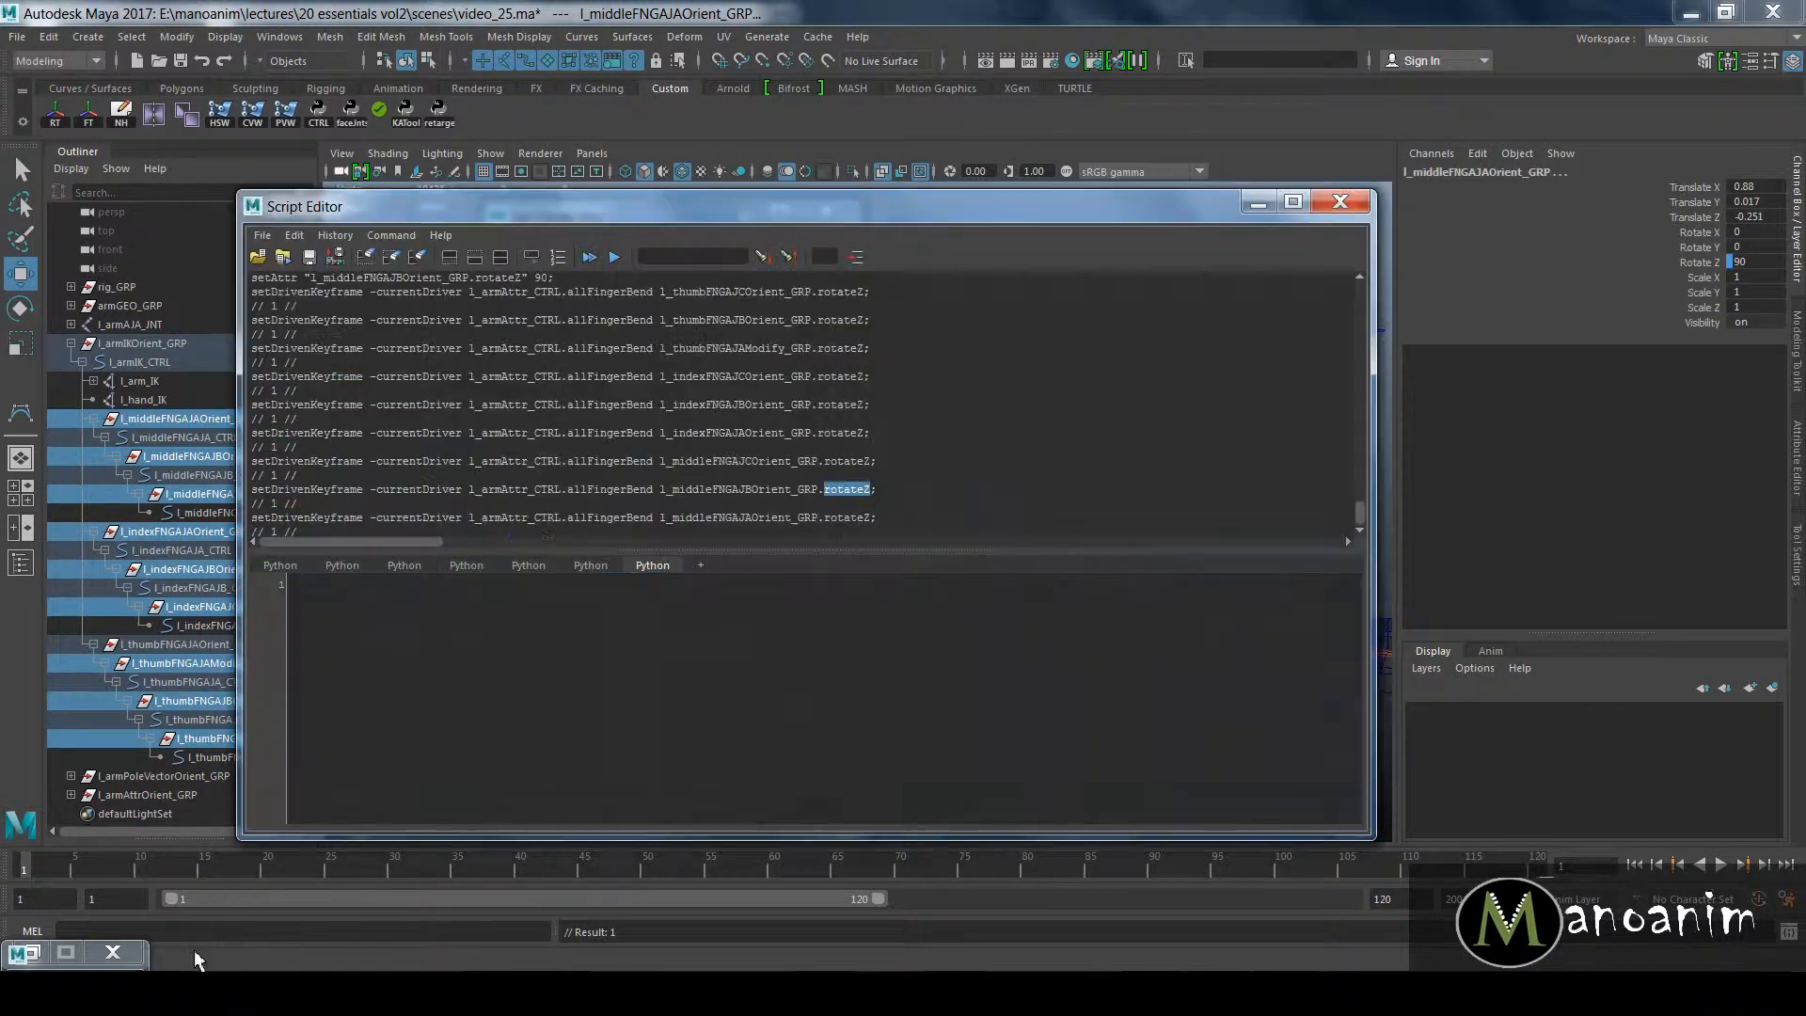
{"action": "triple_click", "coordinate": [827, 508]}
{"action": "left_click_drag", "start_coordinate": [828, 505], "coordinate": [231, 310]}
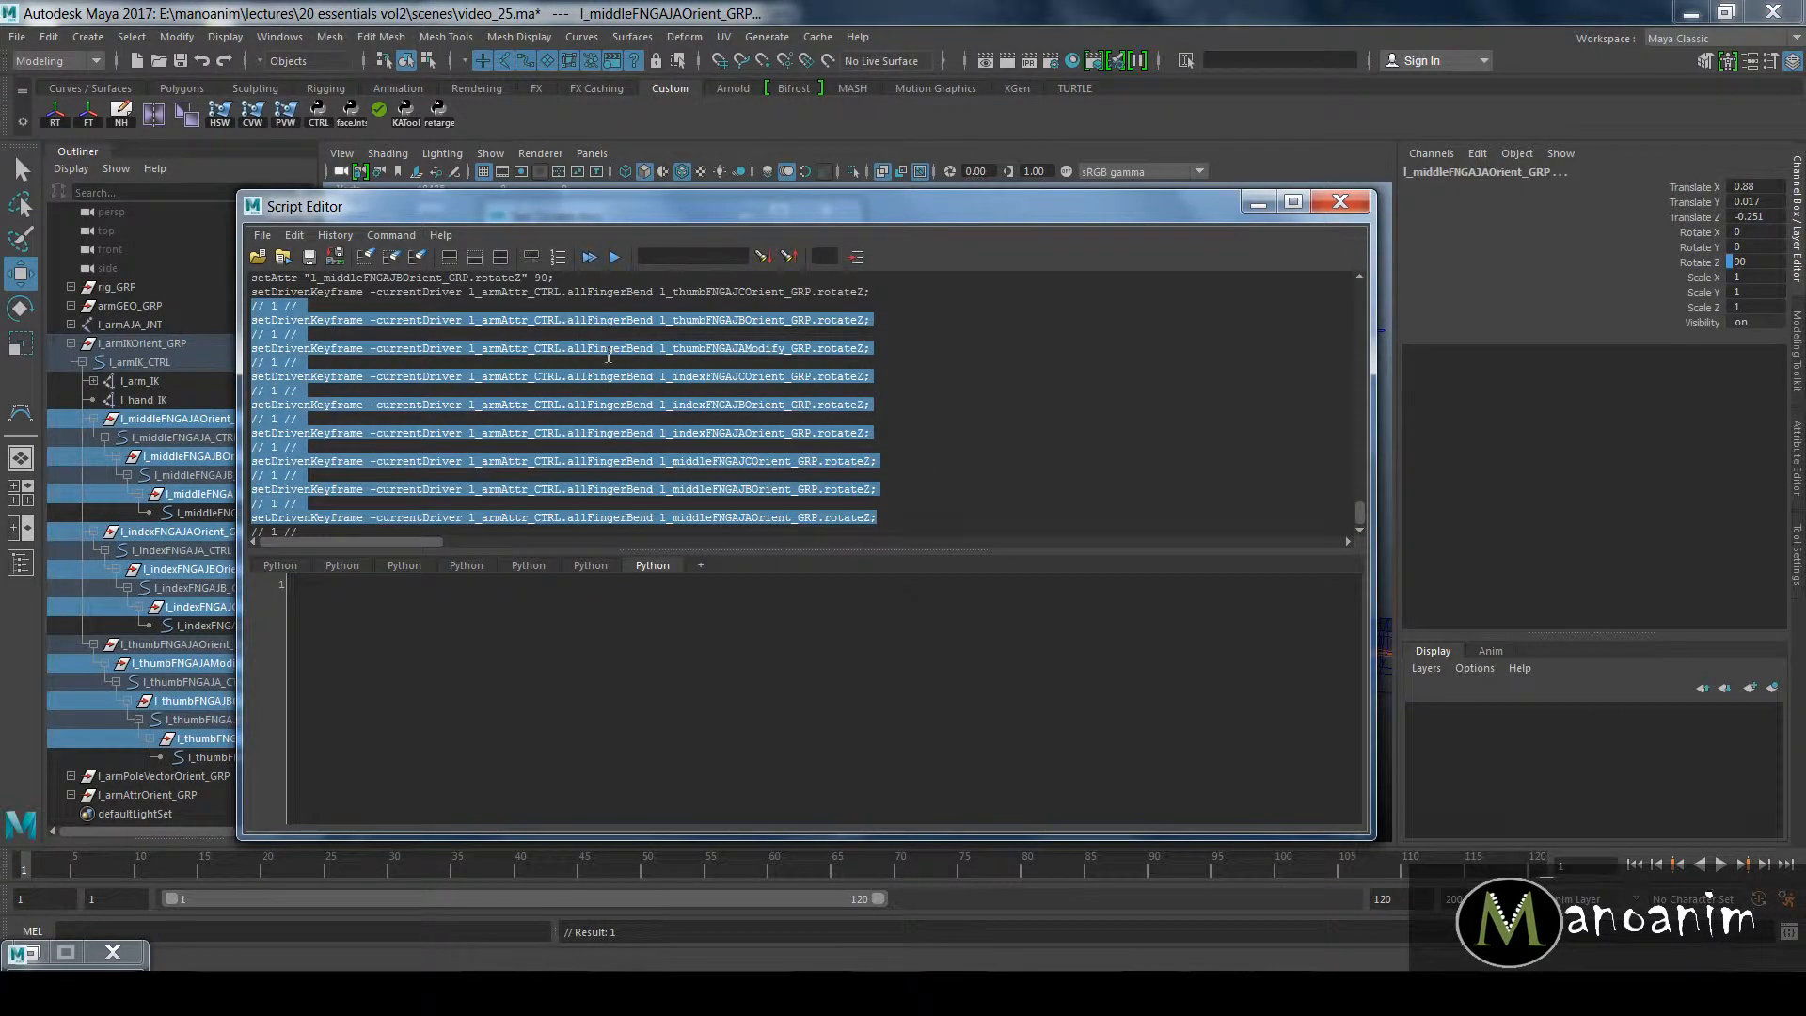
{"action": "left_click", "coordinate": [713, 377]}
{"action": "triple_click", "coordinate": [607, 377]}
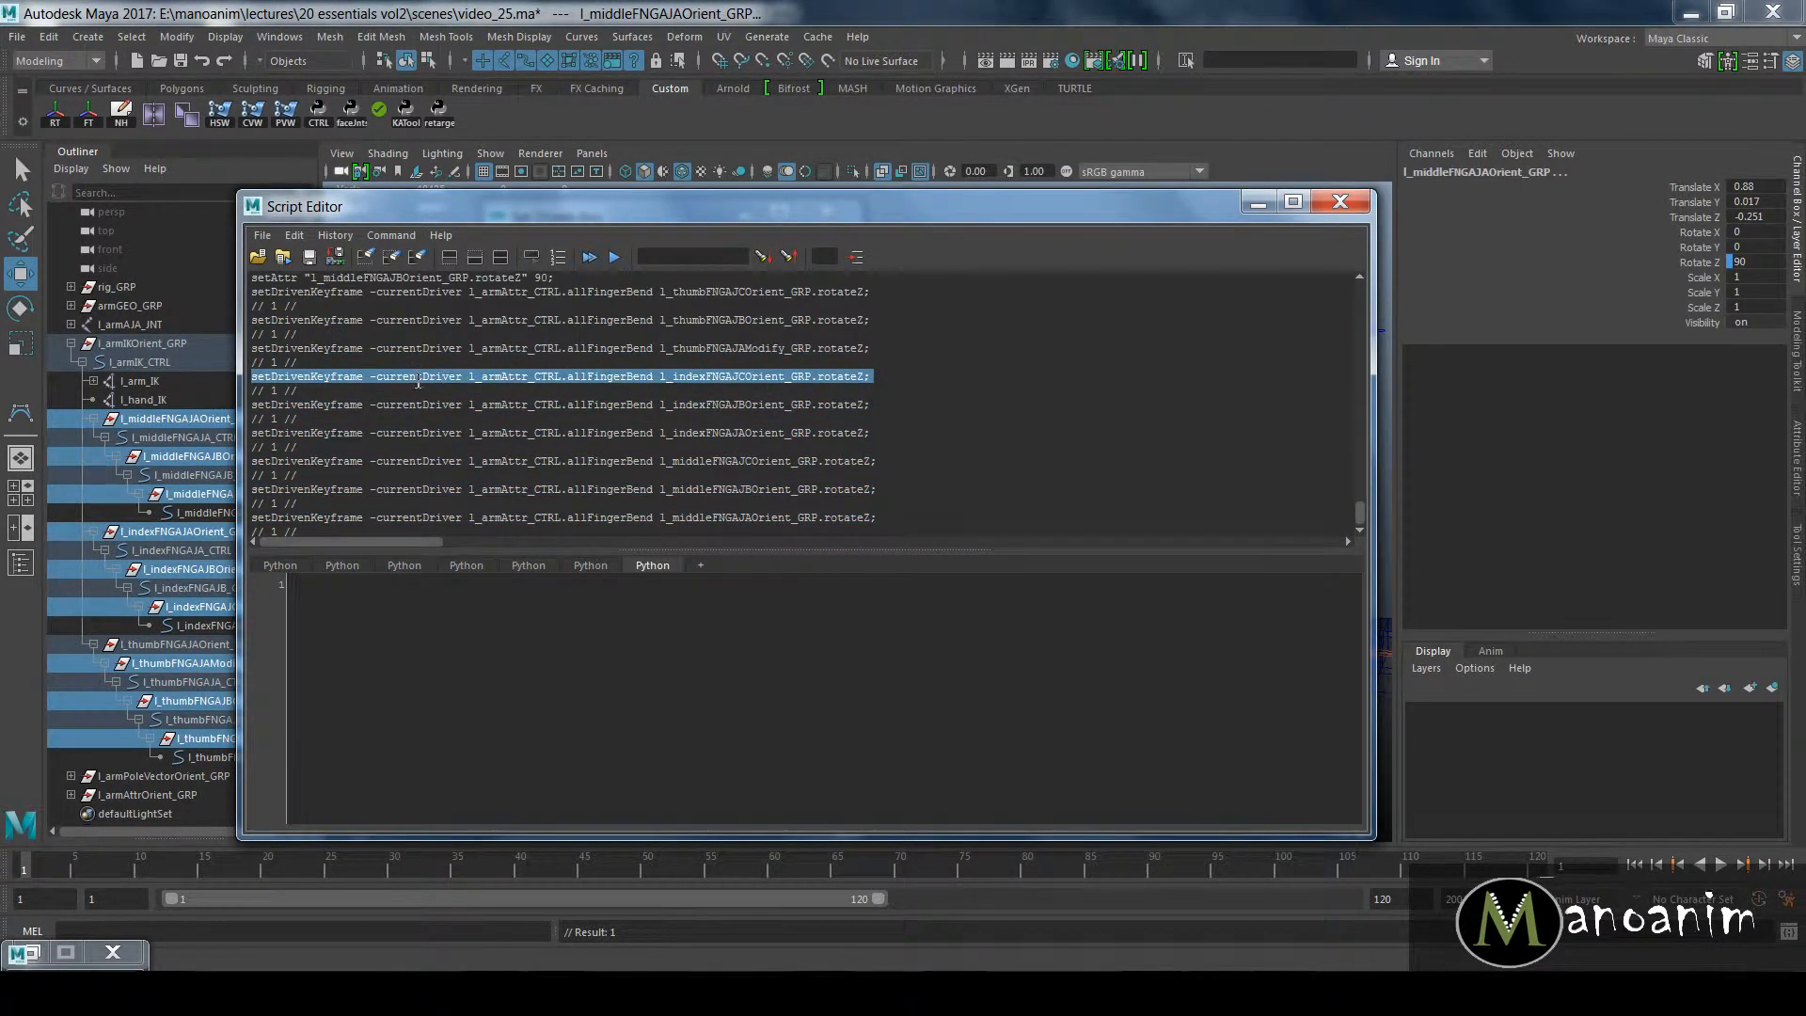
{"action": "left_click_drag", "start_coordinate": [440, 378], "coordinate": [461, 688]}
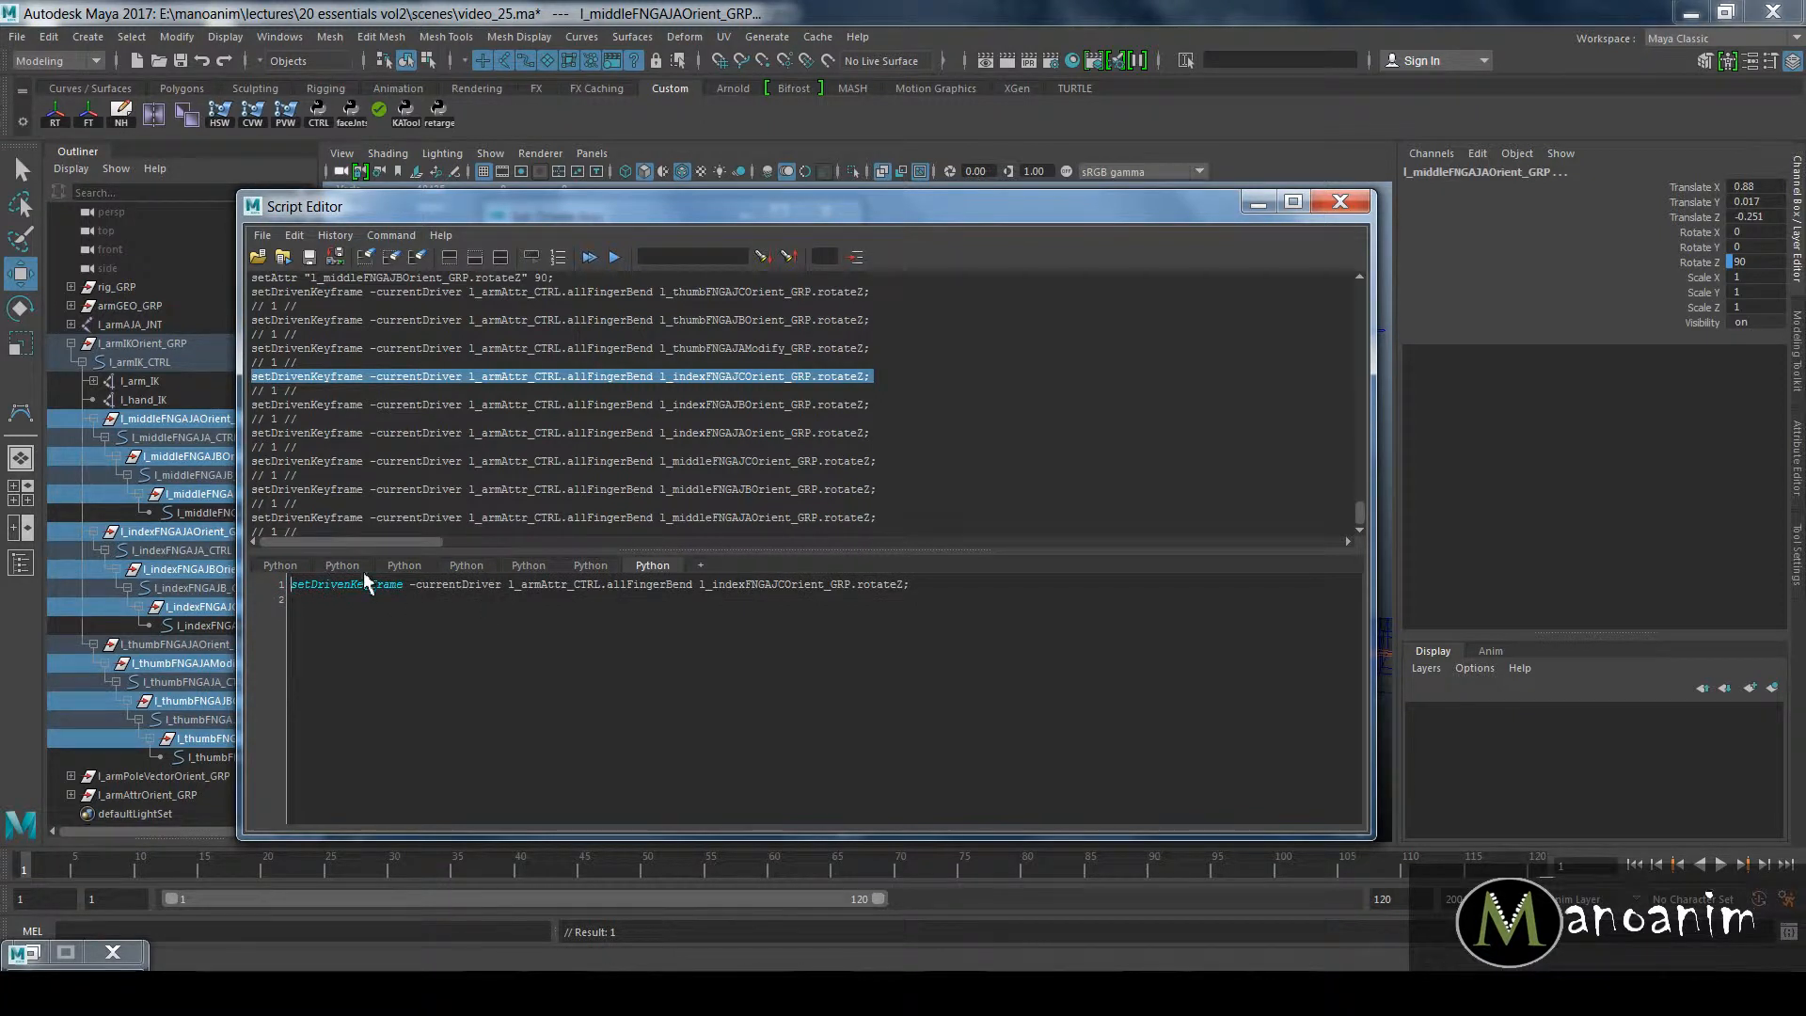
Step: Create a MEL script tab containing the l_indexFNGAJCOrient_GRP setDrivenKeyframe command and minimize the Script Editor
{"action": "right_click_drag", "start_coordinate": [785, 633], "coordinate": [786, 585]}
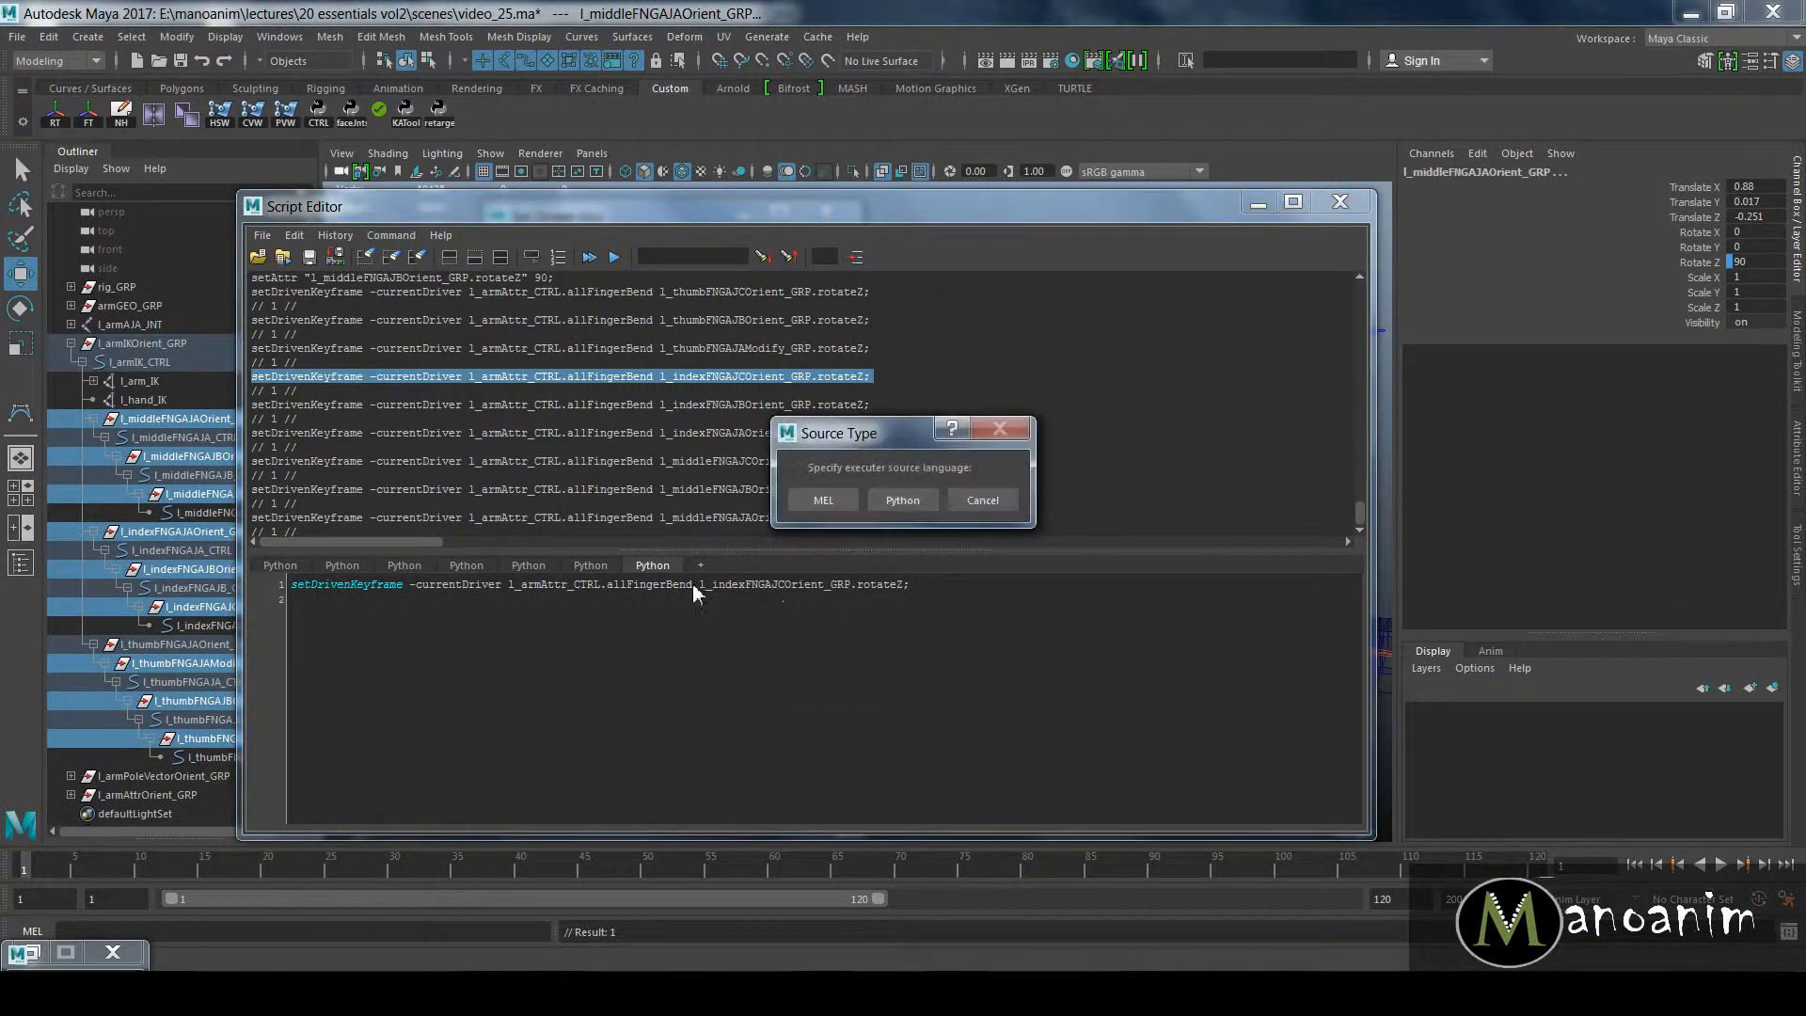
{"action": "left_click", "coordinate": [820, 504]}
{"action": "left_click_drag", "start_coordinate": [748, 376], "coordinate": [624, 691]}
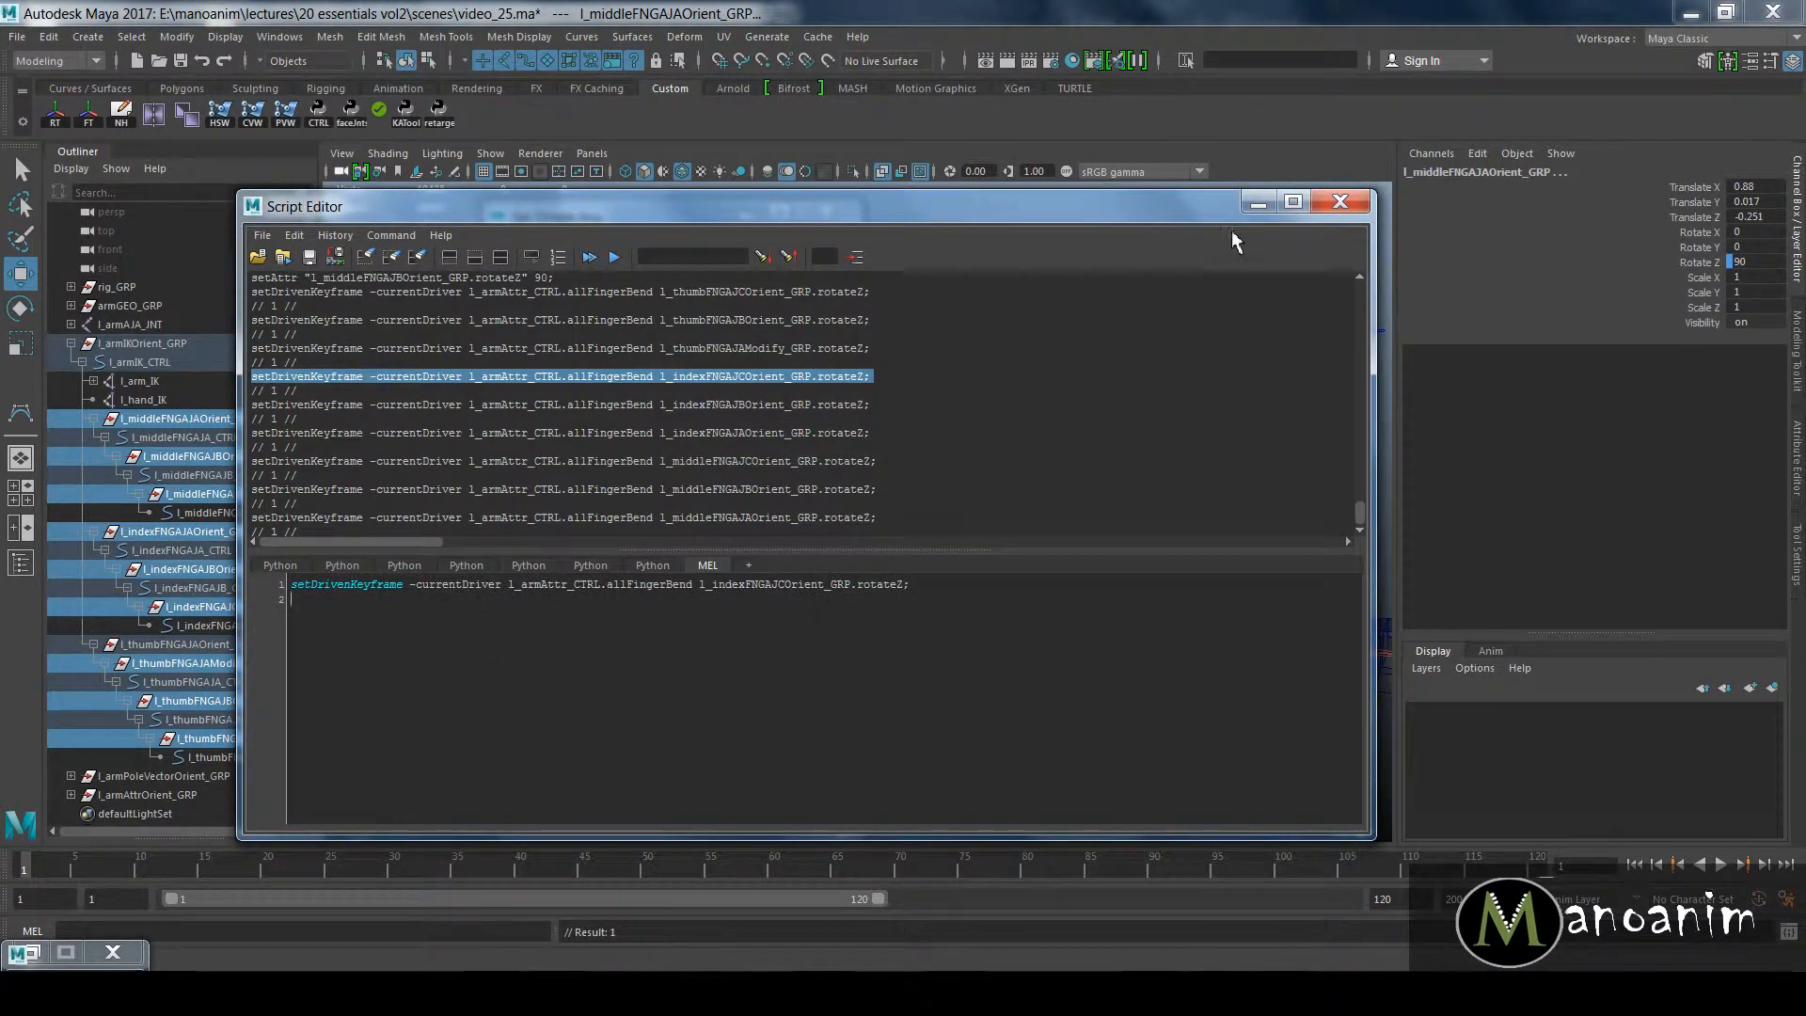
{"action": "left_click", "coordinate": [1258, 203]}
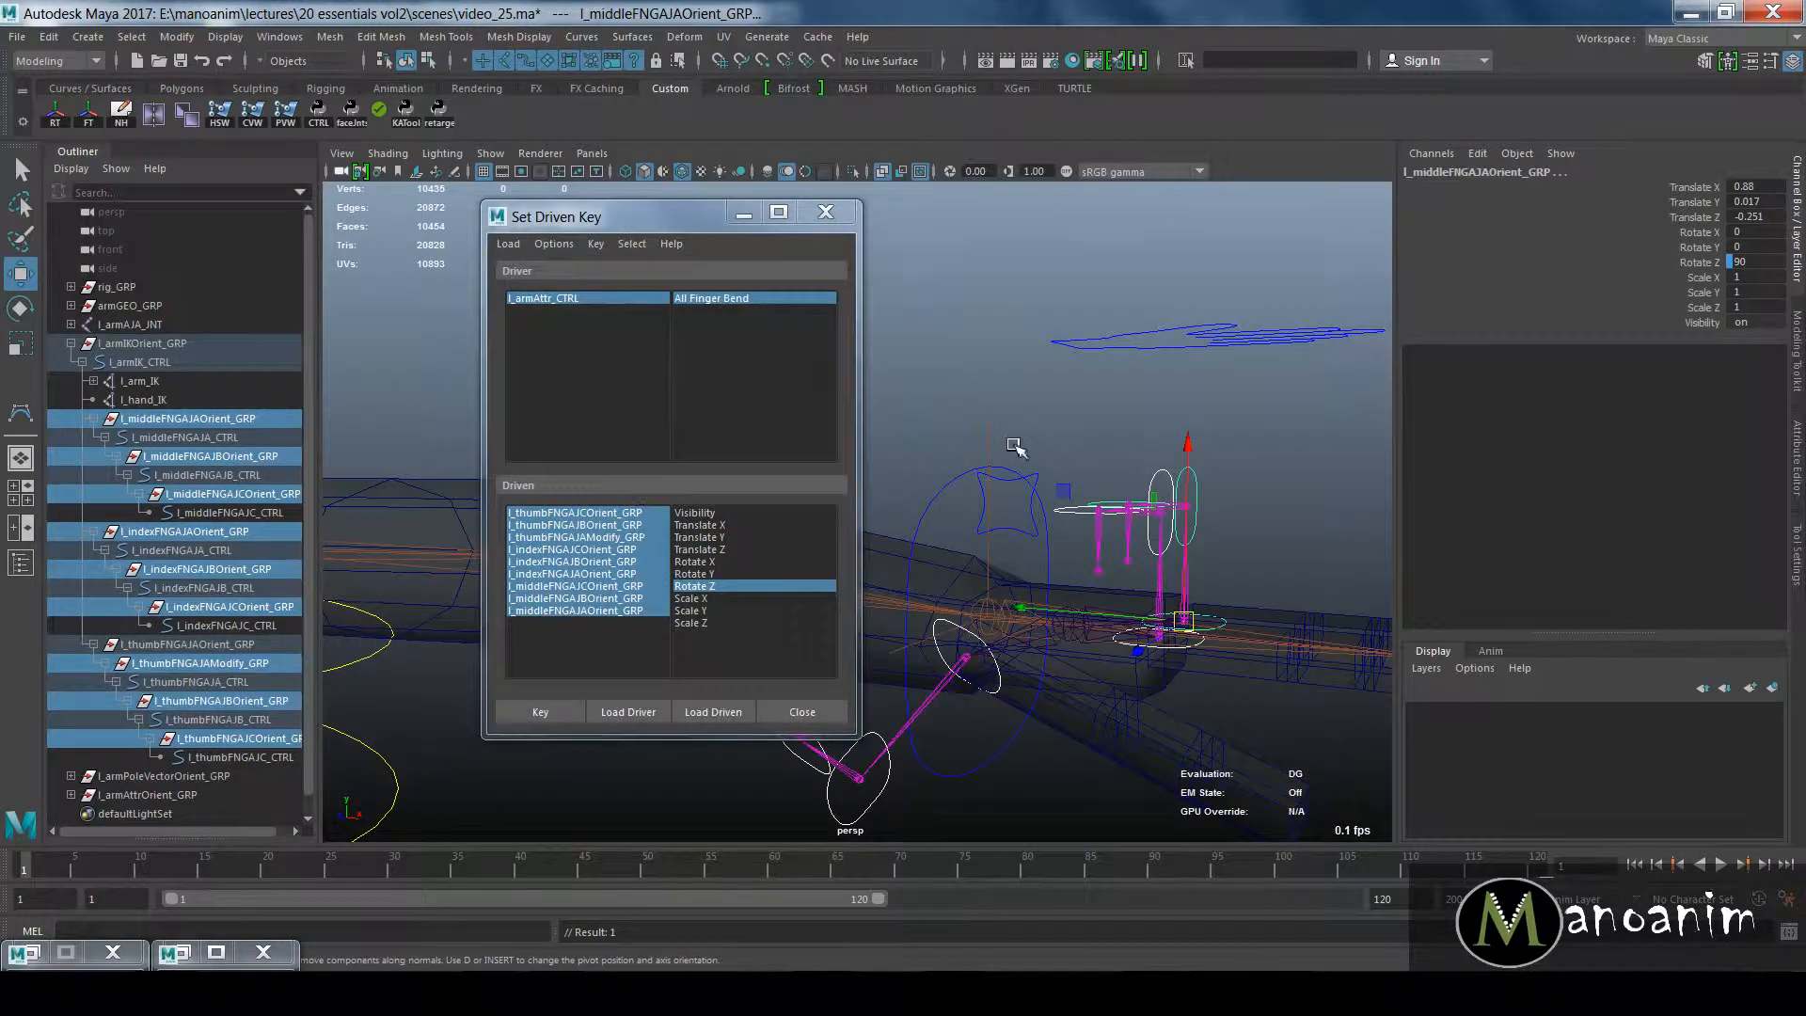
Step: Select l_armAttr_CTRL and set All Finger Bend to 0
{"action": "left_click", "coordinate": [1267, 318]}
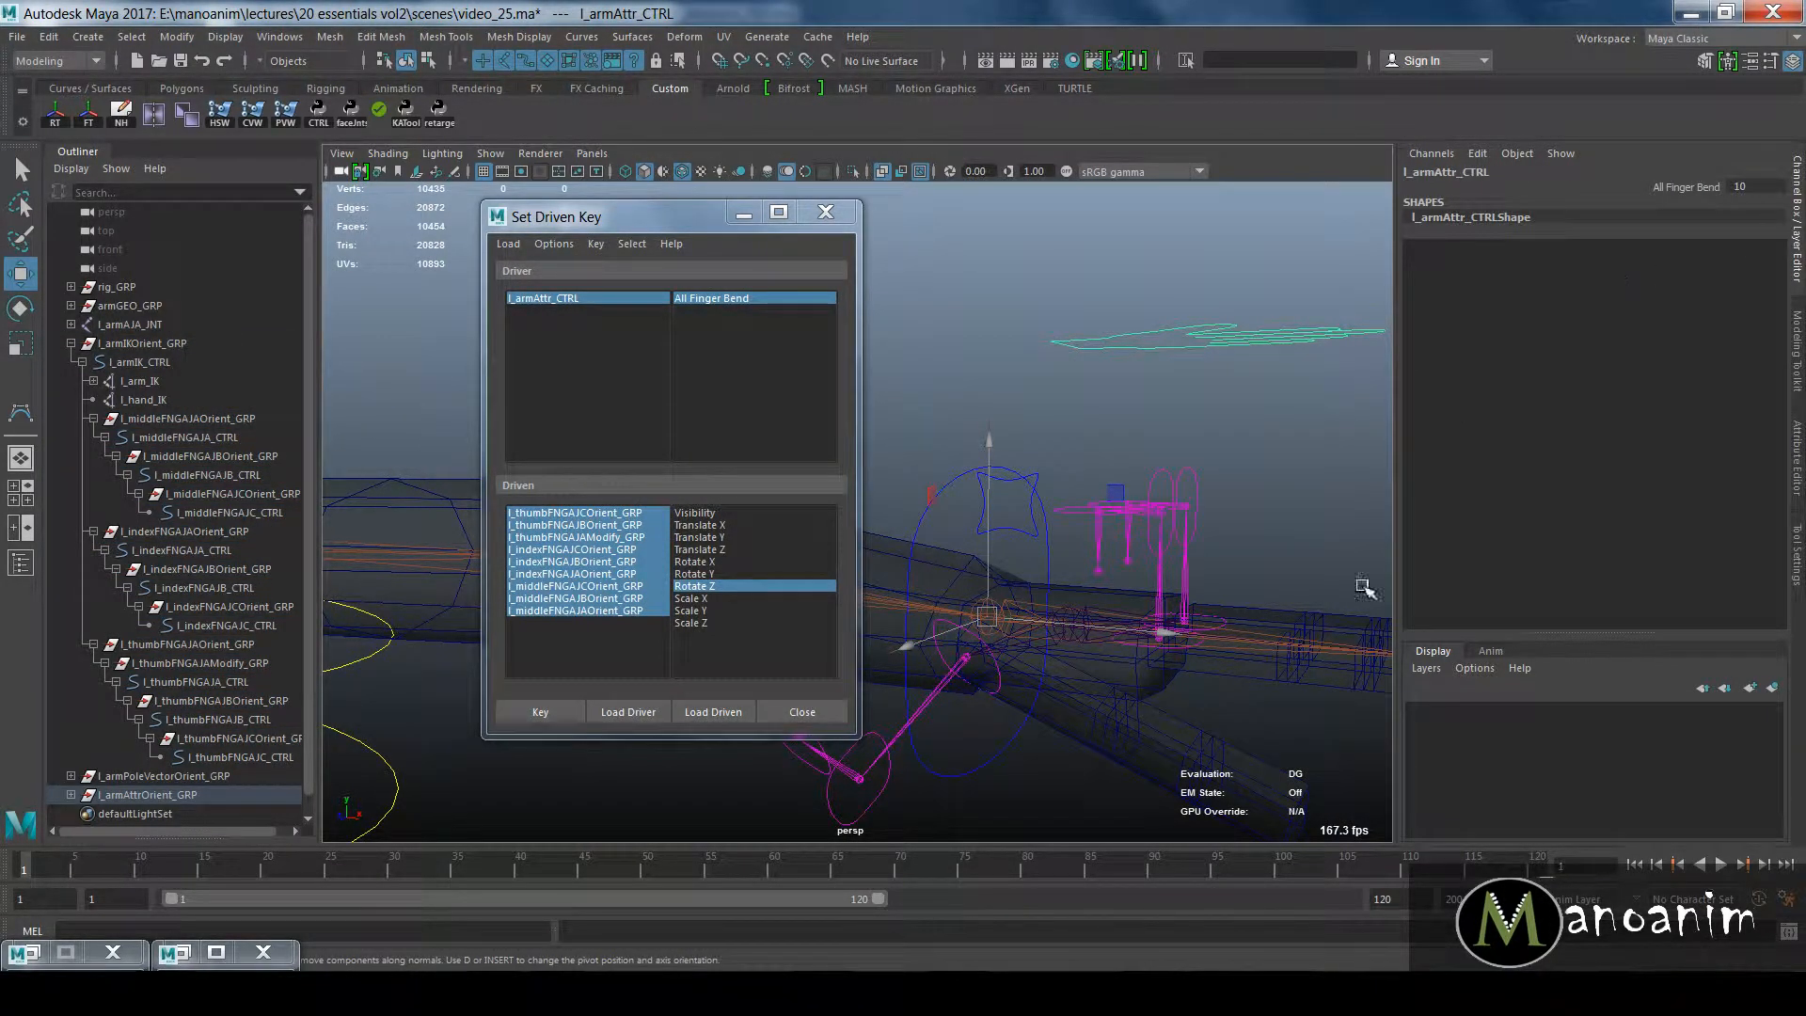
{"action": "double_click", "coordinate": [1771, 185]}
{"action": "type", "text": "0"}
{"action": "key", "text": "Return"}
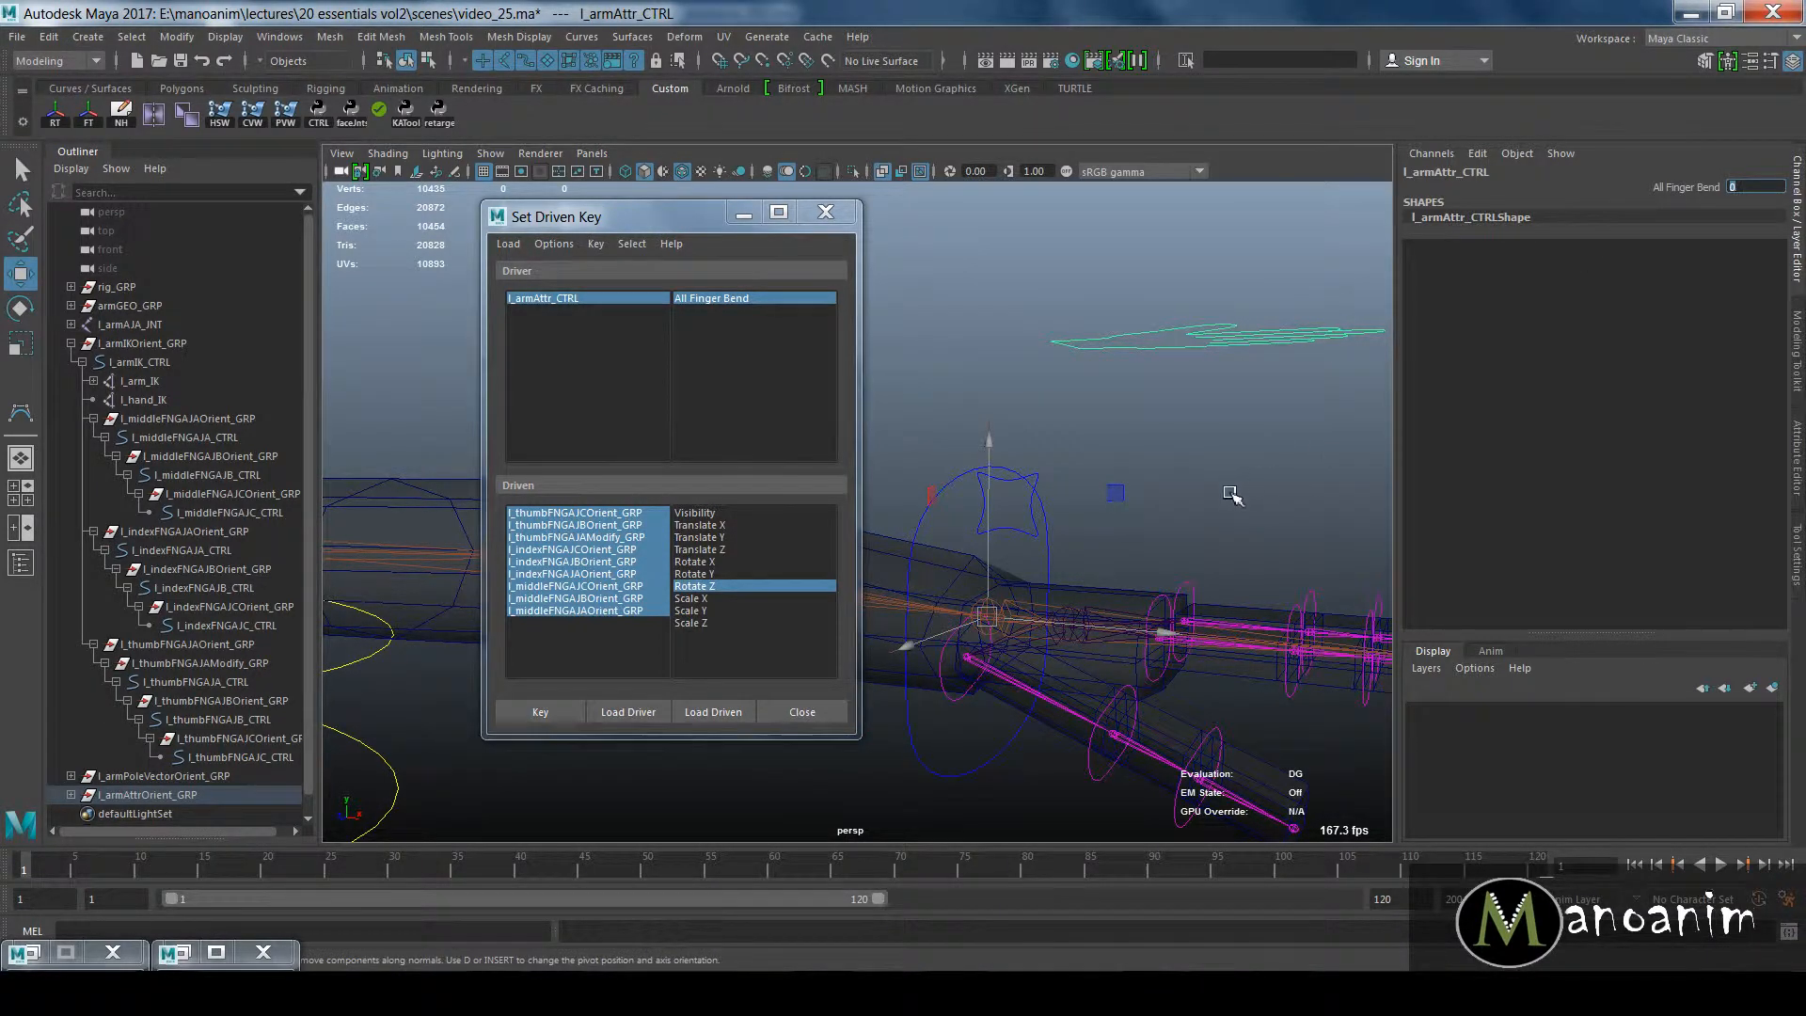
Step: Test the finger bending by scrubbing All Finger Bend on l_armAttr_CTRL, and undo the test changes
{"action": "left_click_drag", "start_coordinate": [1249, 491], "coordinate": [1140, 498], "text": "alt"}
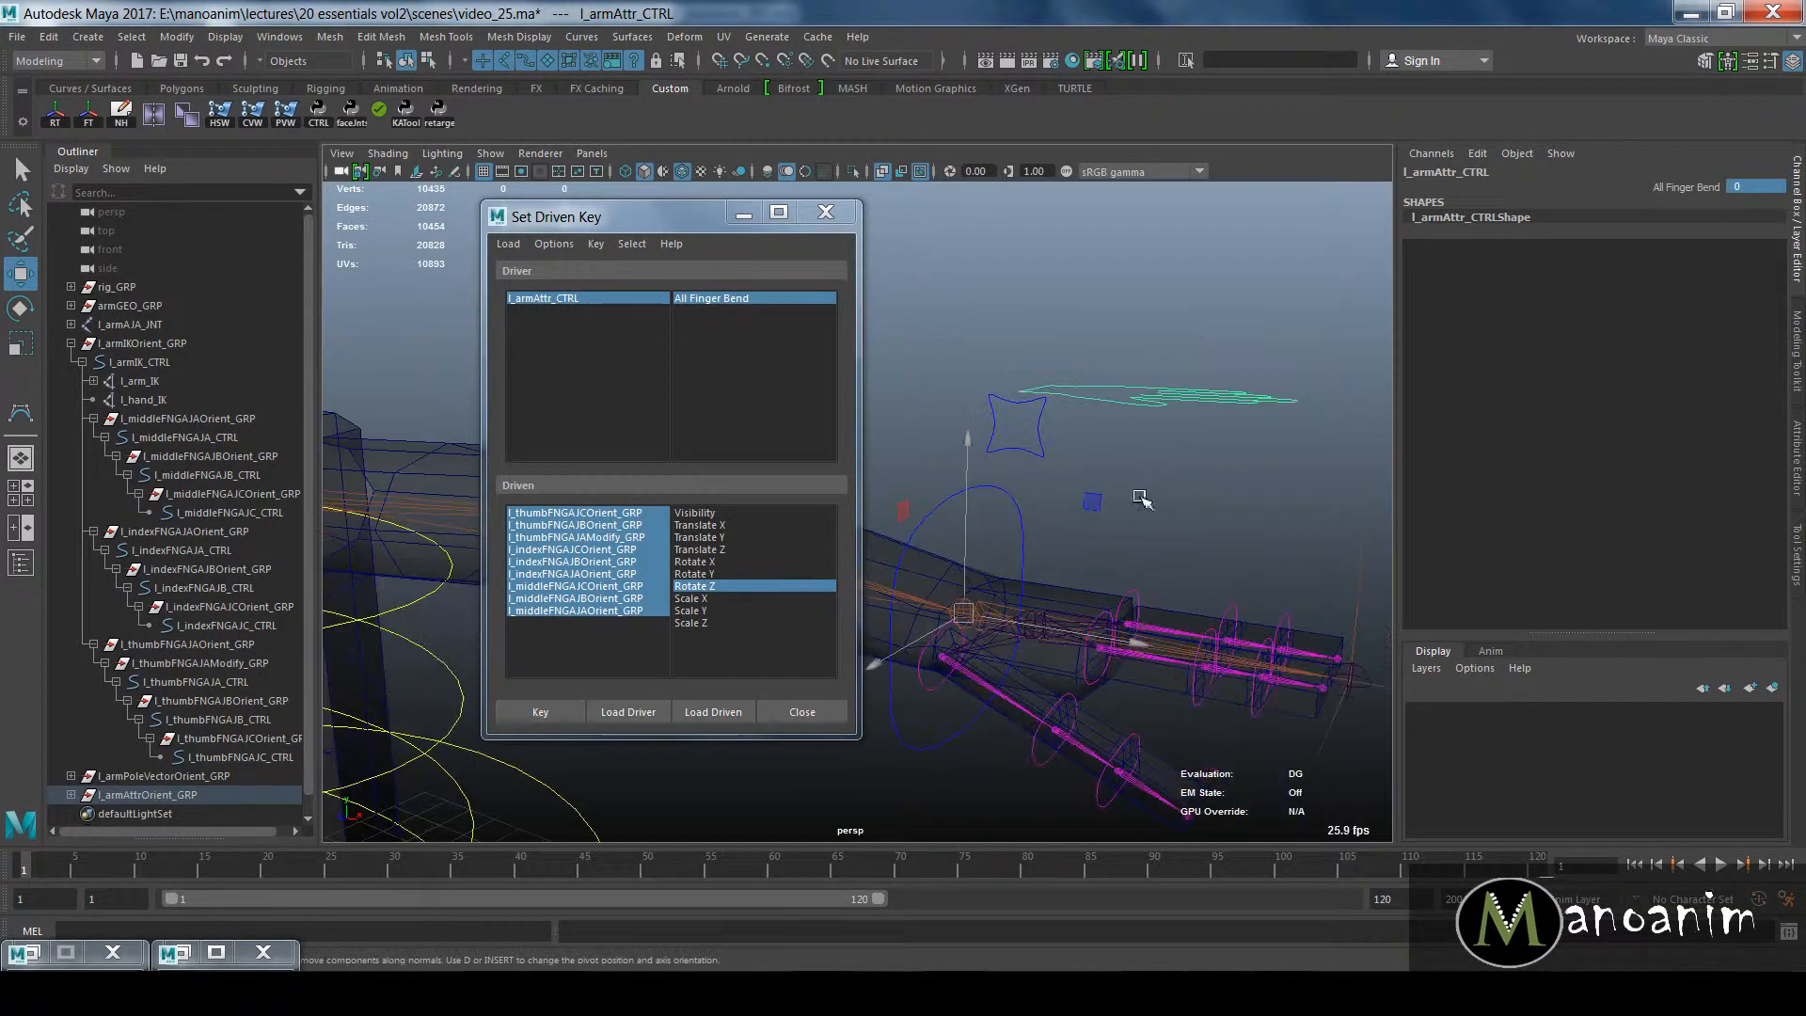
{"action": "left_click", "coordinate": [1701, 195]}
{"action": "middle_click_drag", "start_coordinate": [1134, 385], "coordinate": [1051, 405]}
{"action": "key", "text": "ctrl+z"}
{"action": "key", "text": "ctrl+z"}
{"action": "key", "text": "ctrl+z"}
{"action": "key", "text": "ctrl+z"}
{"action": "key", "text": "ctrl+z"}
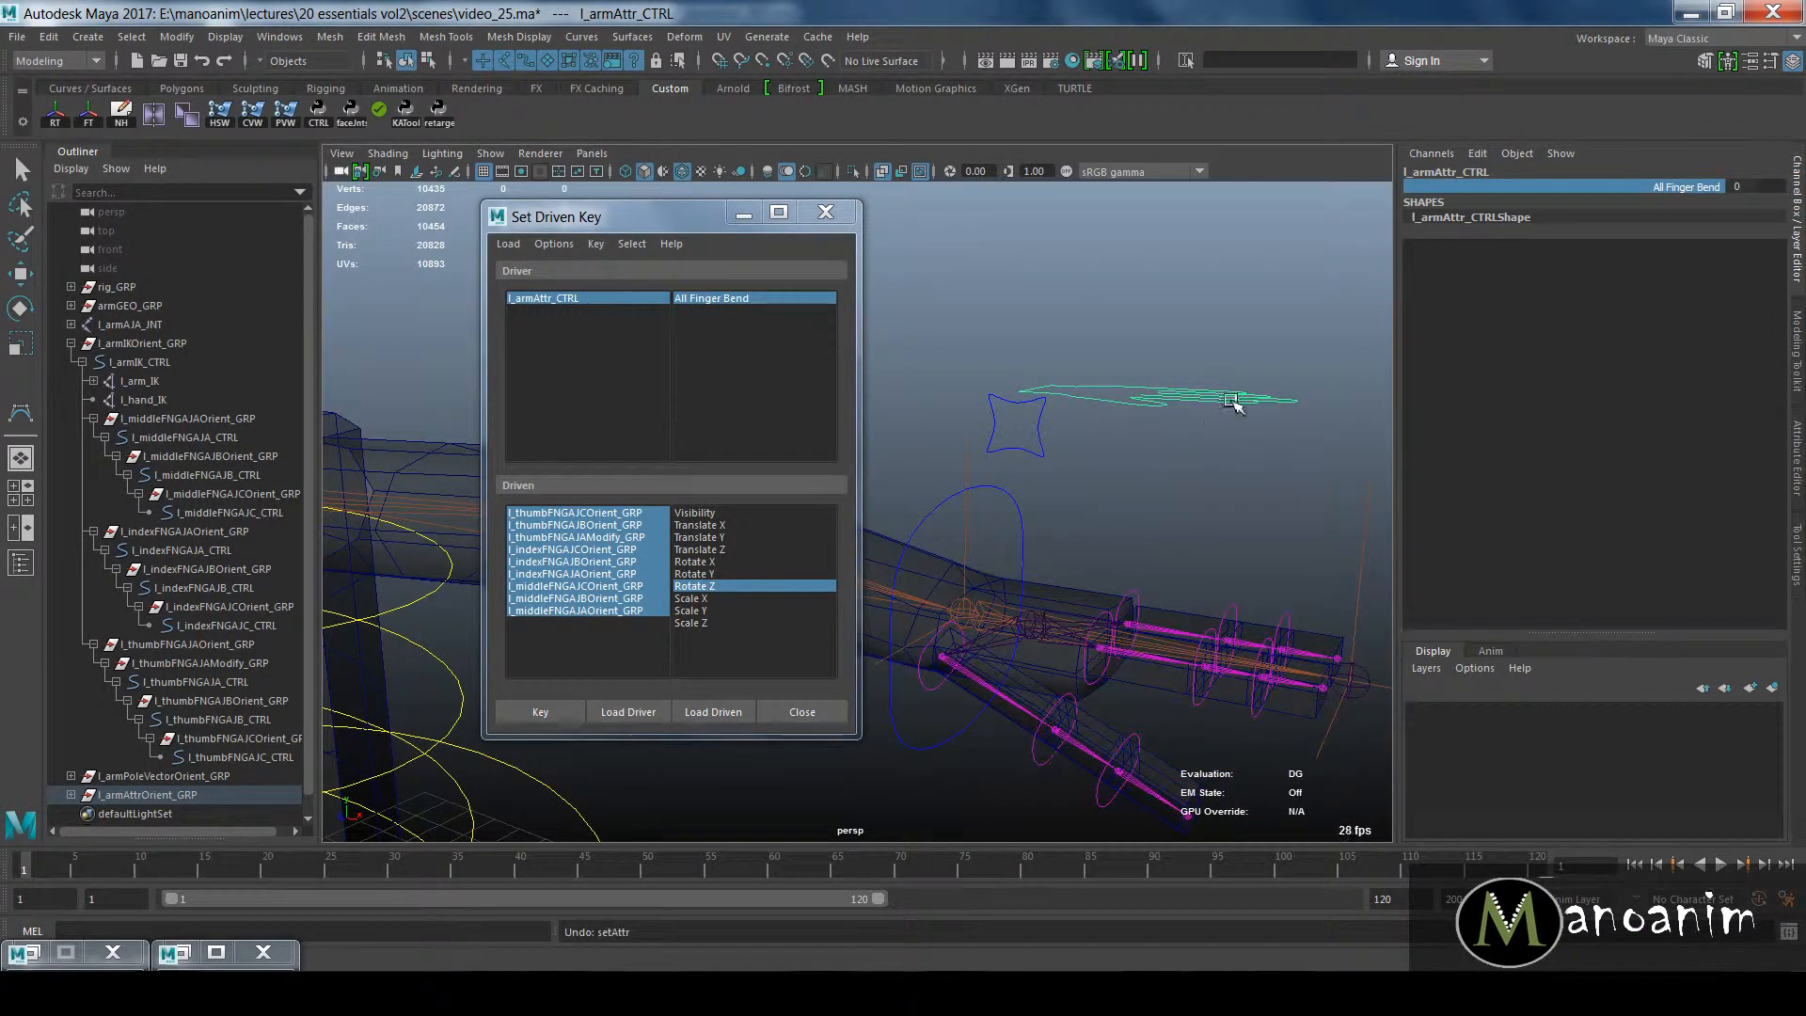
Step: Scrub All Finger Bend to about -0.73 and rotate l_middleFNGAJA_CTRL to test individual finger control on top of the bend
{"action": "middle_click_drag", "start_coordinate": [1152, 389], "coordinate": [1105, 432]}
{"action": "key", "text": "w"}
{"action": "left_click_drag", "start_coordinate": [1255, 582], "coordinate": [1124, 660], "text": "alt"}
{"action": "left_click", "coordinate": [1129, 605]}
{"action": "key", "text": "e"}
{"action": "key", "text": "ctrl+z"}
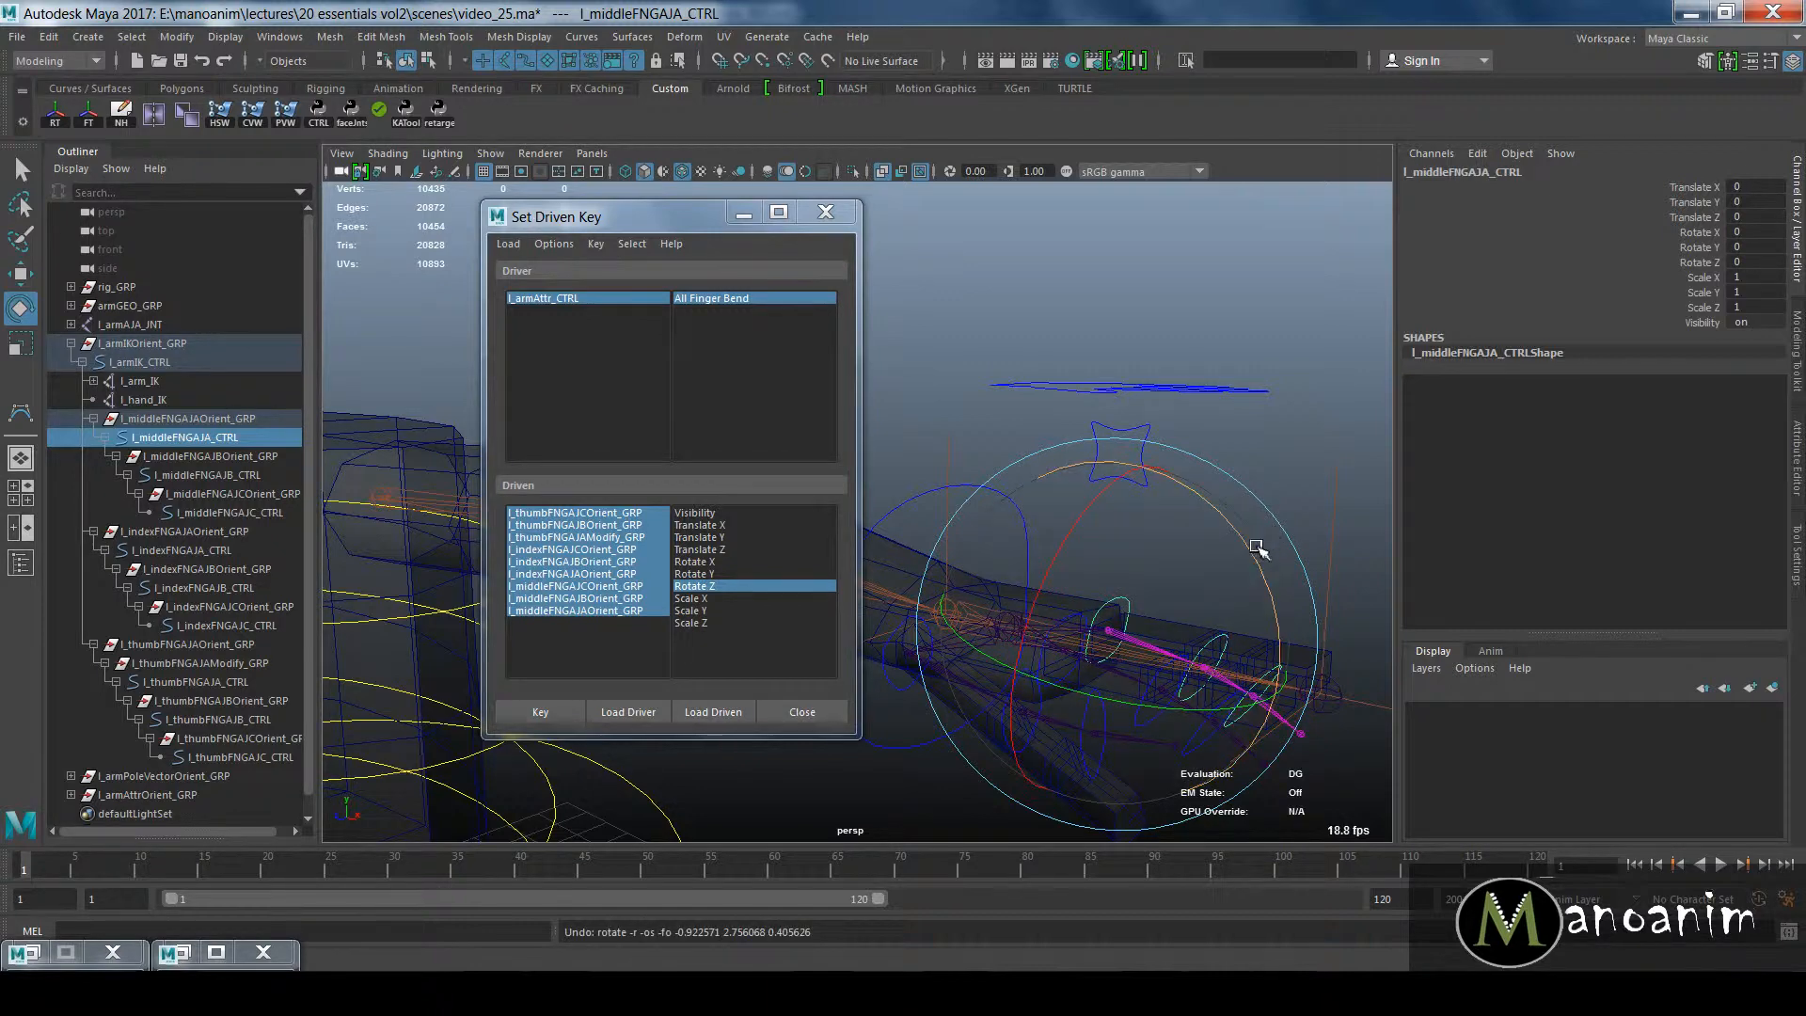
{"action": "left_click_drag", "start_coordinate": [1247, 546], "coordinate": [1228, 508]}
{"action": "key", "text": "w"}
Step: Scrub All Finger Bend on l_armAttr_CTRL with the middle finger rotated, and undo the bend and rotation tests
{"action": "left_click", "coordinate": [1241, 392]}
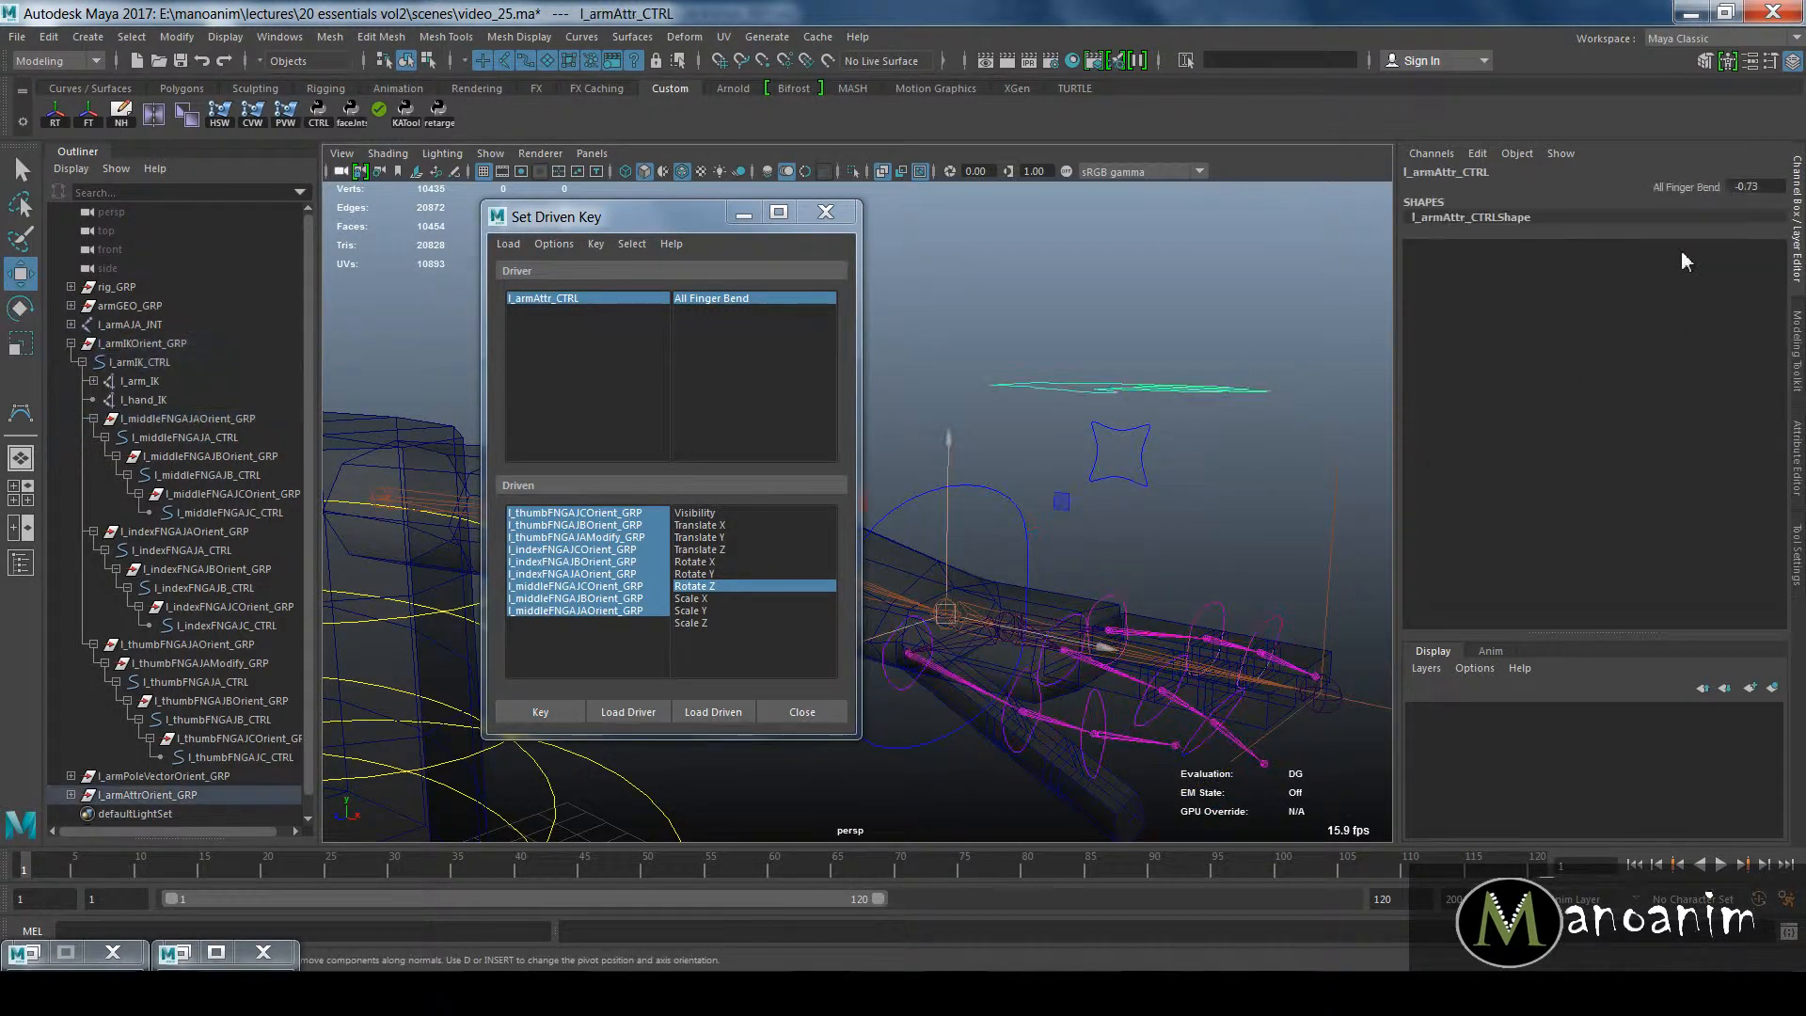
{"action": "left_click", "coordinate": [1657, 188]}
{"action": "middle_click_drag", "start_coordinate": [1088, 492], "coordinate": [1067, 506]}
{"action": "key", "text": "ctrl+z"}
{"action": "key", "text": "ctrl+z"}
{"action": "key", "text": "ctrl+z"}
{"action": "key", "text": "ctrl+z"}
{"action": "key", "text": "ctrl+z"}
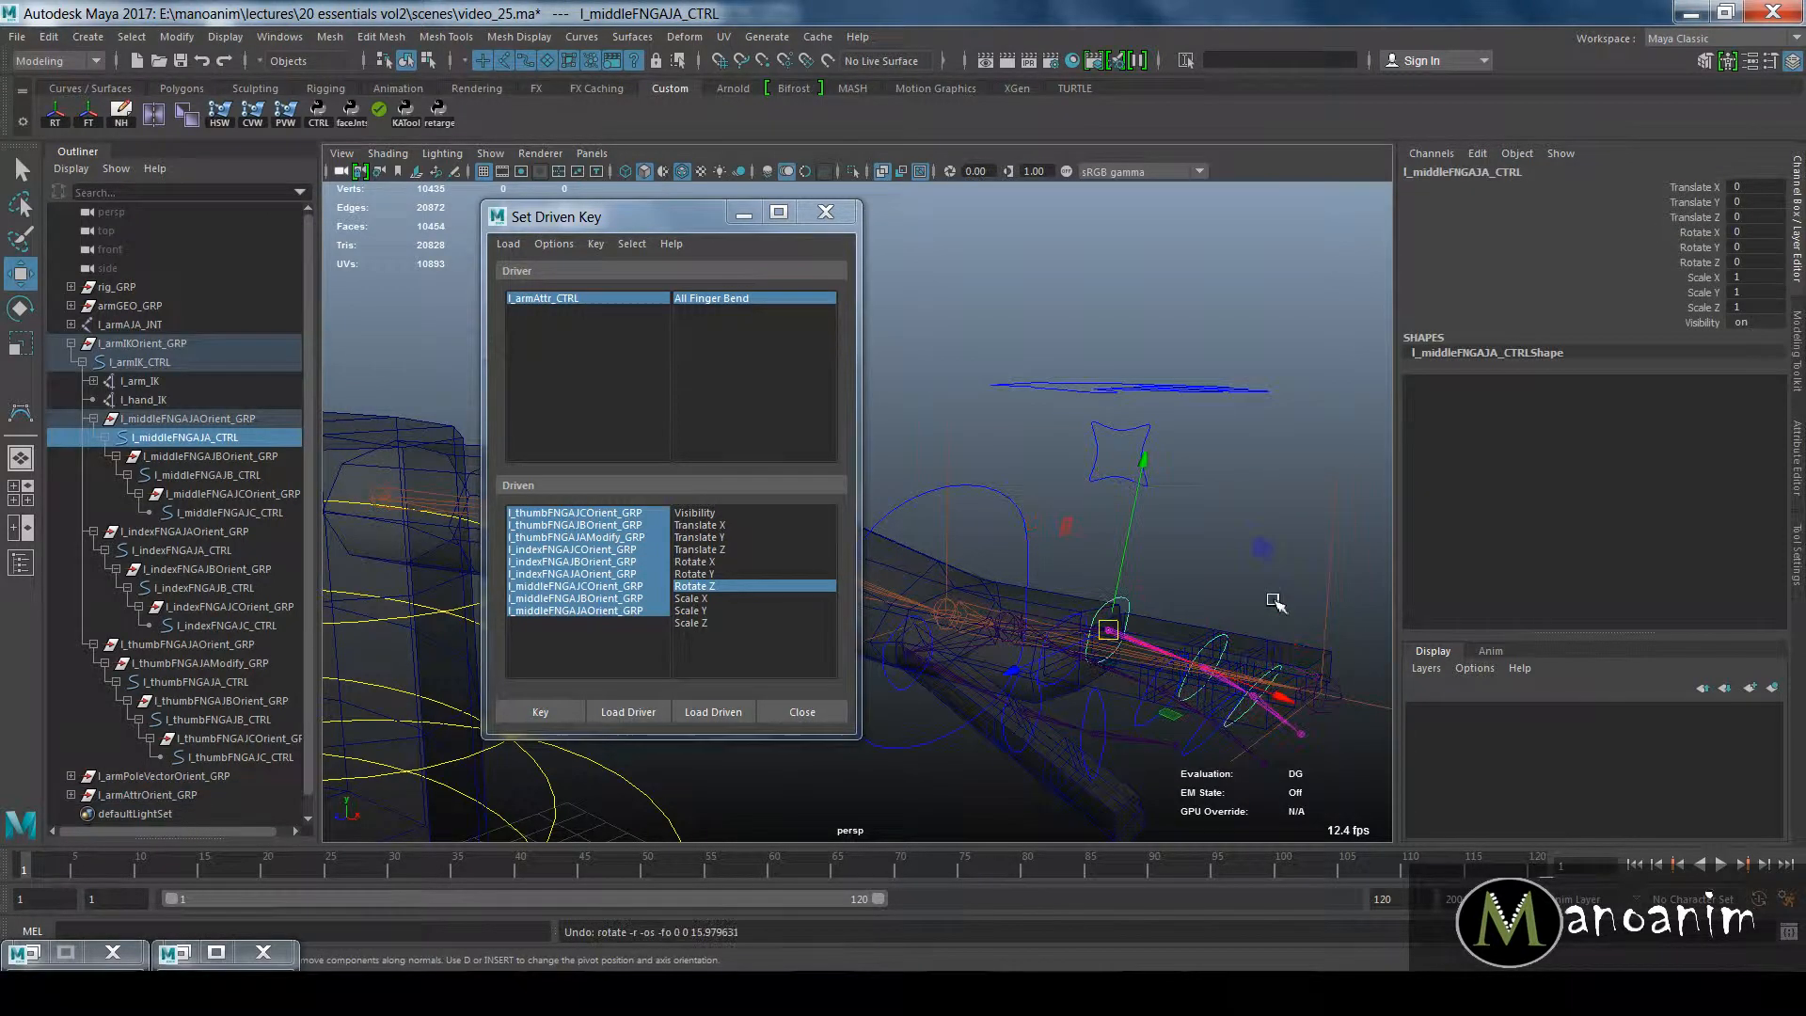
Step: Clear the selection and close the Set Driven Key window
{"action": "left_click", "coordinate": [1246, 488]}
{"action": "left_click_drag", "start_coordinate": [1232, 491], "coordinate": [1028, 325], "text": "alt"}
{"action": "left_click", "coordinate": [825, 212]}
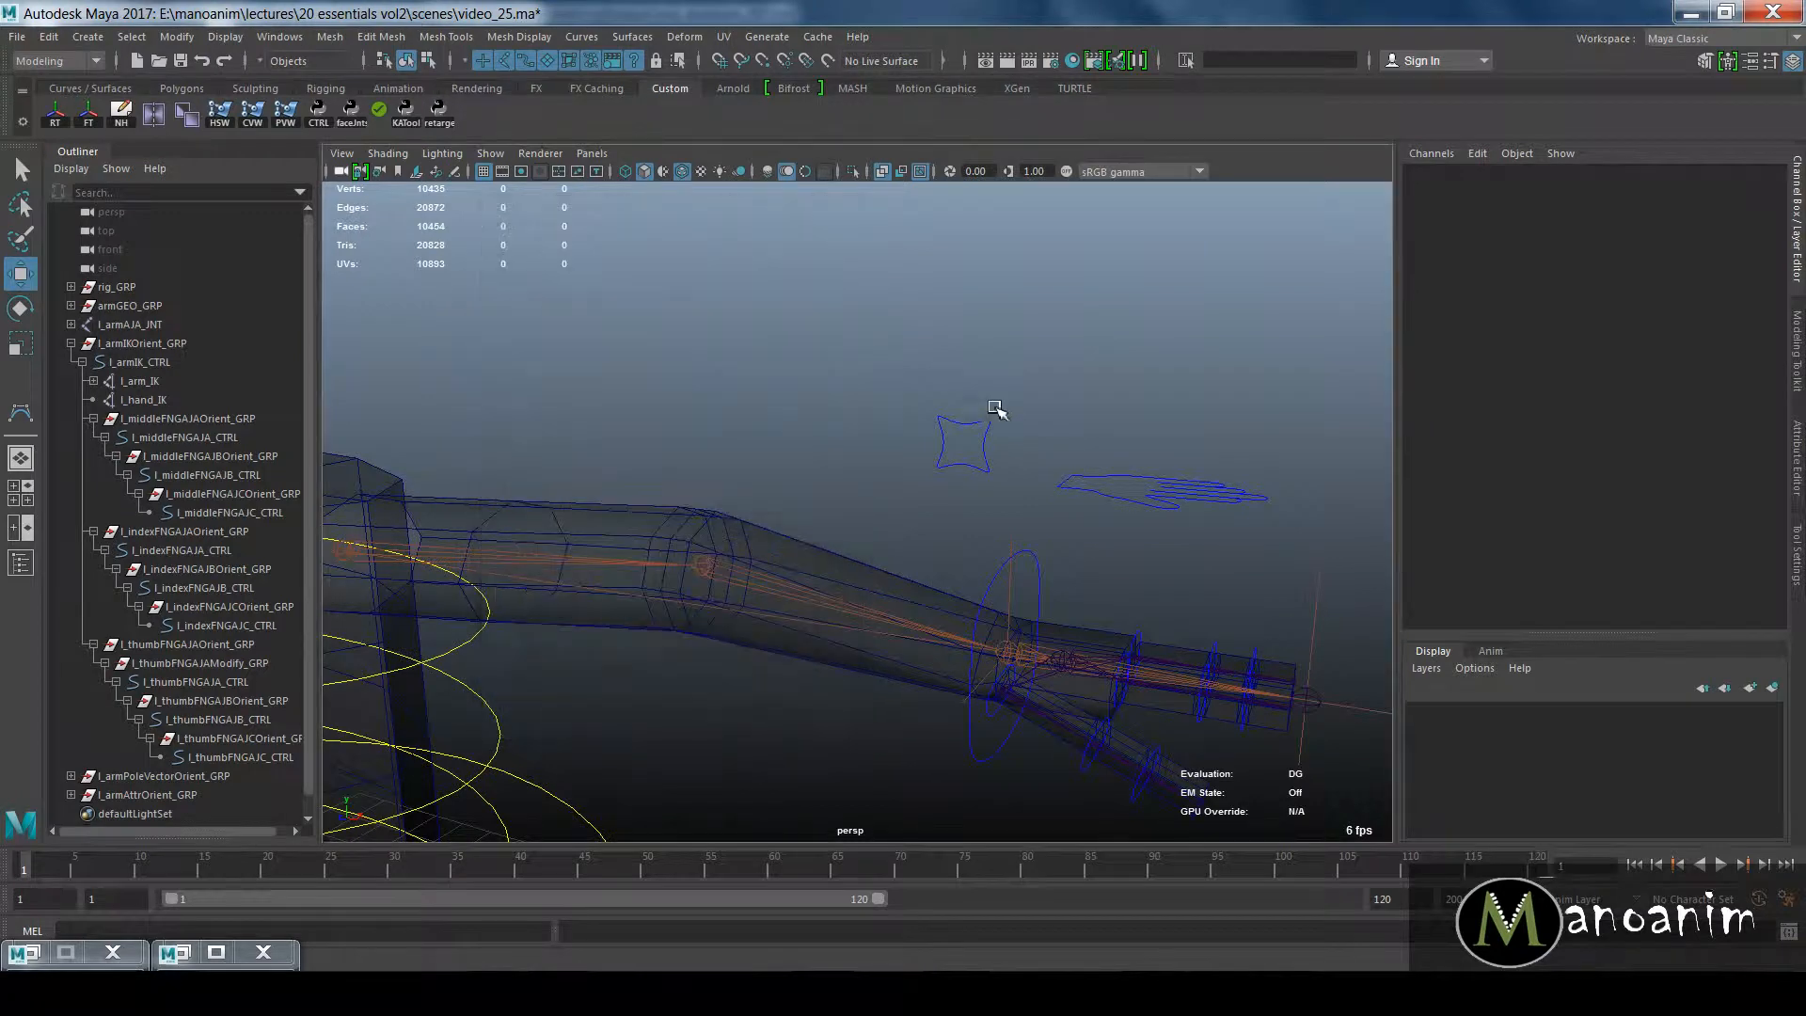
Step: Collapse the expanded l_armIKOrient_GRP hierarchy in the Outliner and clear the selection
{"action": "left_click_drag", "start_coordinate": [999, 386], "coordinate": [1060, 510], "text": "alt"}
{"action": "left_click", "coordinate": [977, 620]}
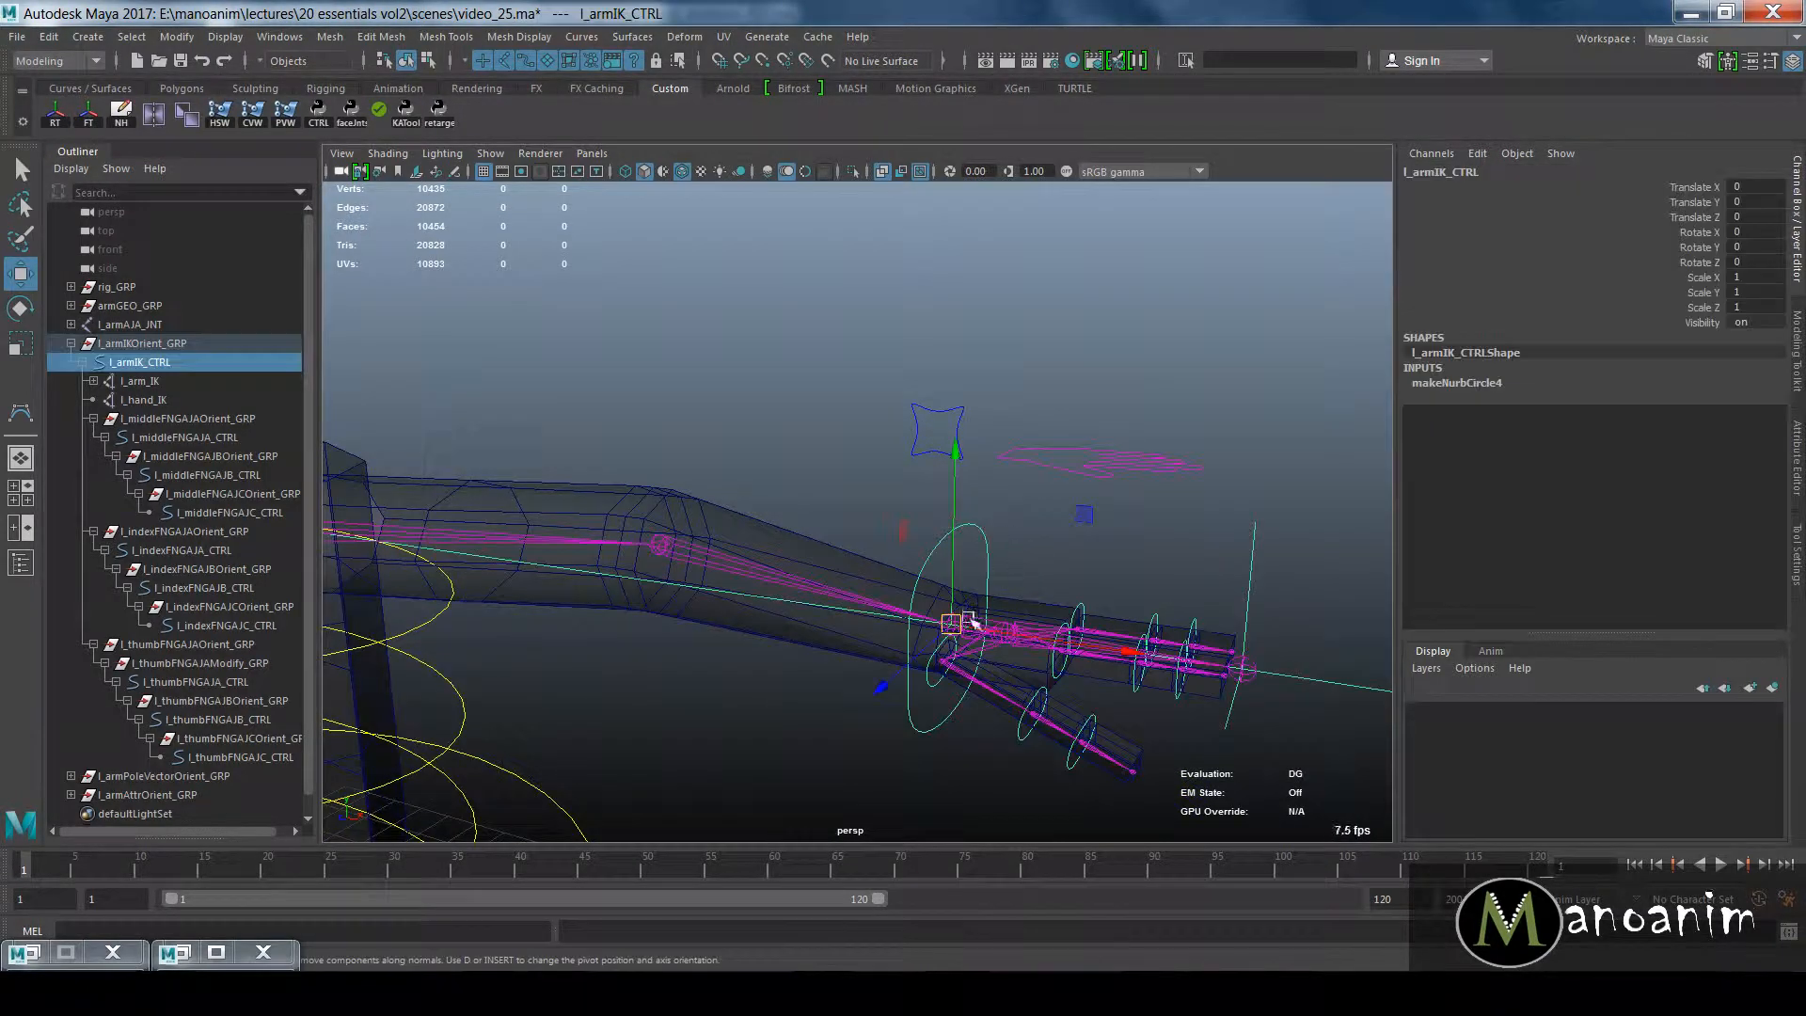
{"action": "left_click_drag", "start_coordinate": [977, 621], "coordinate": [935, 517], "text": "alt"}
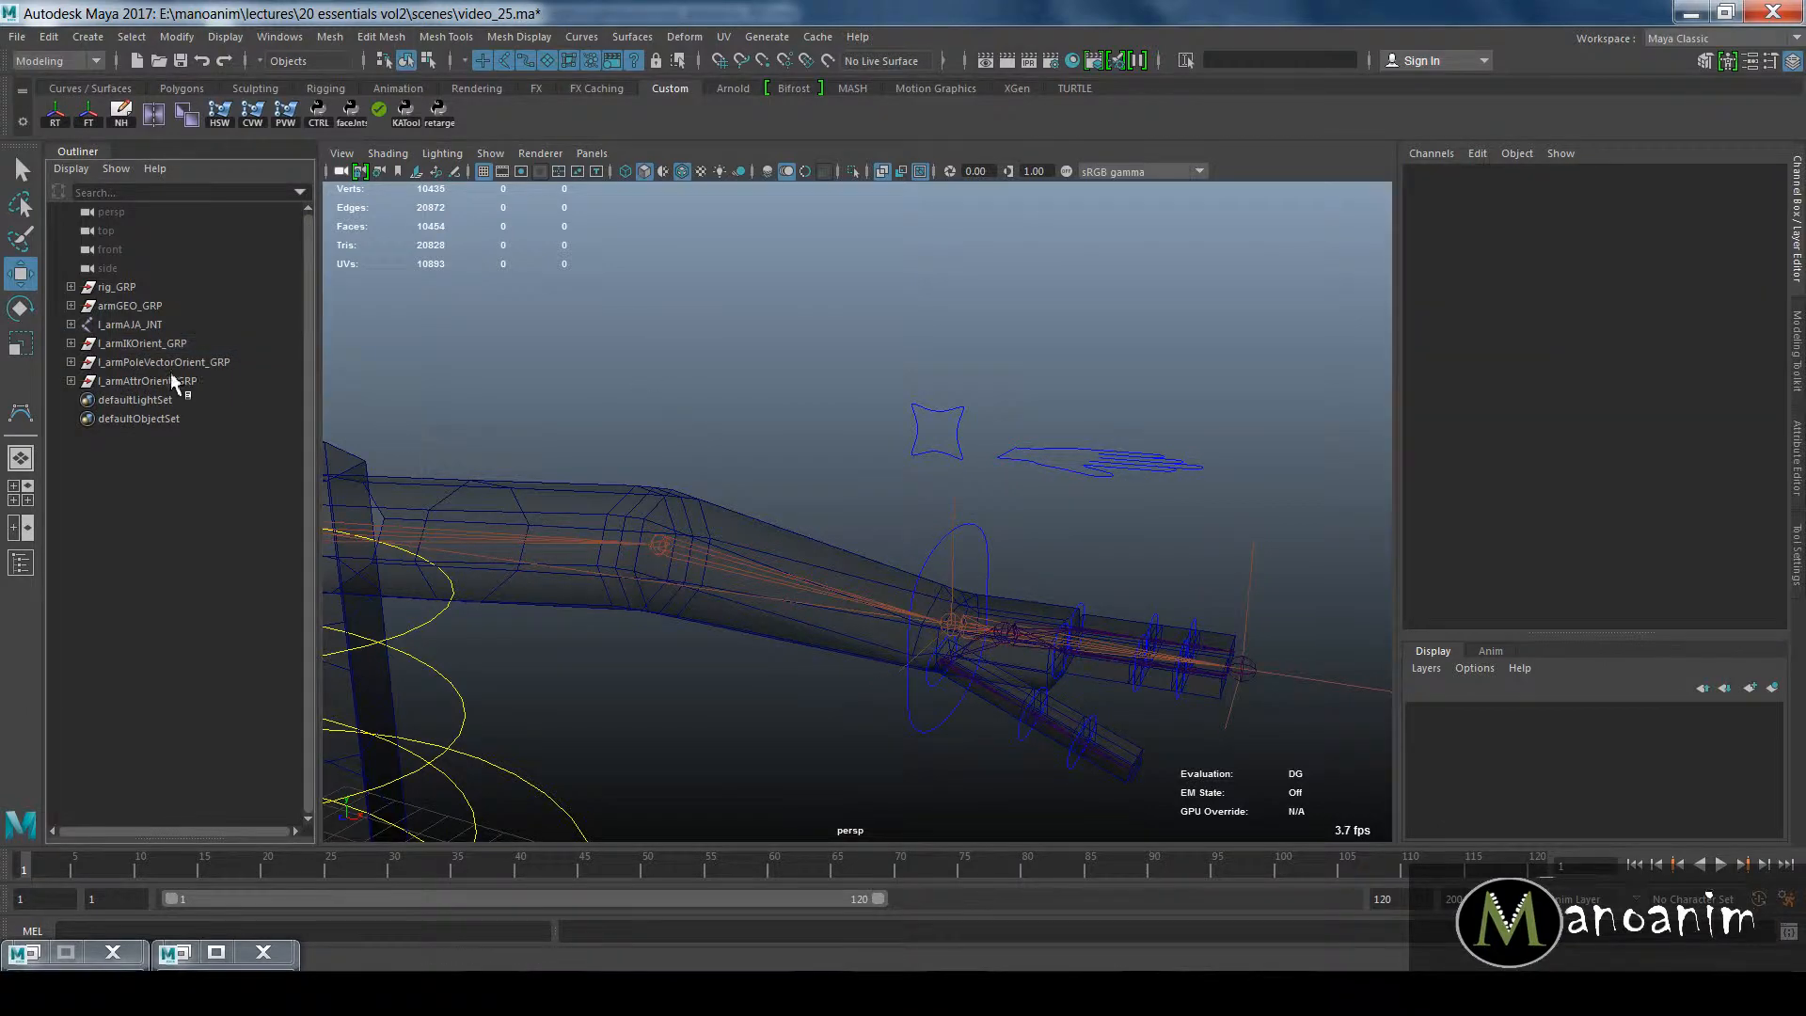
{"action": "left_click", "coordinate": [922, 418]}
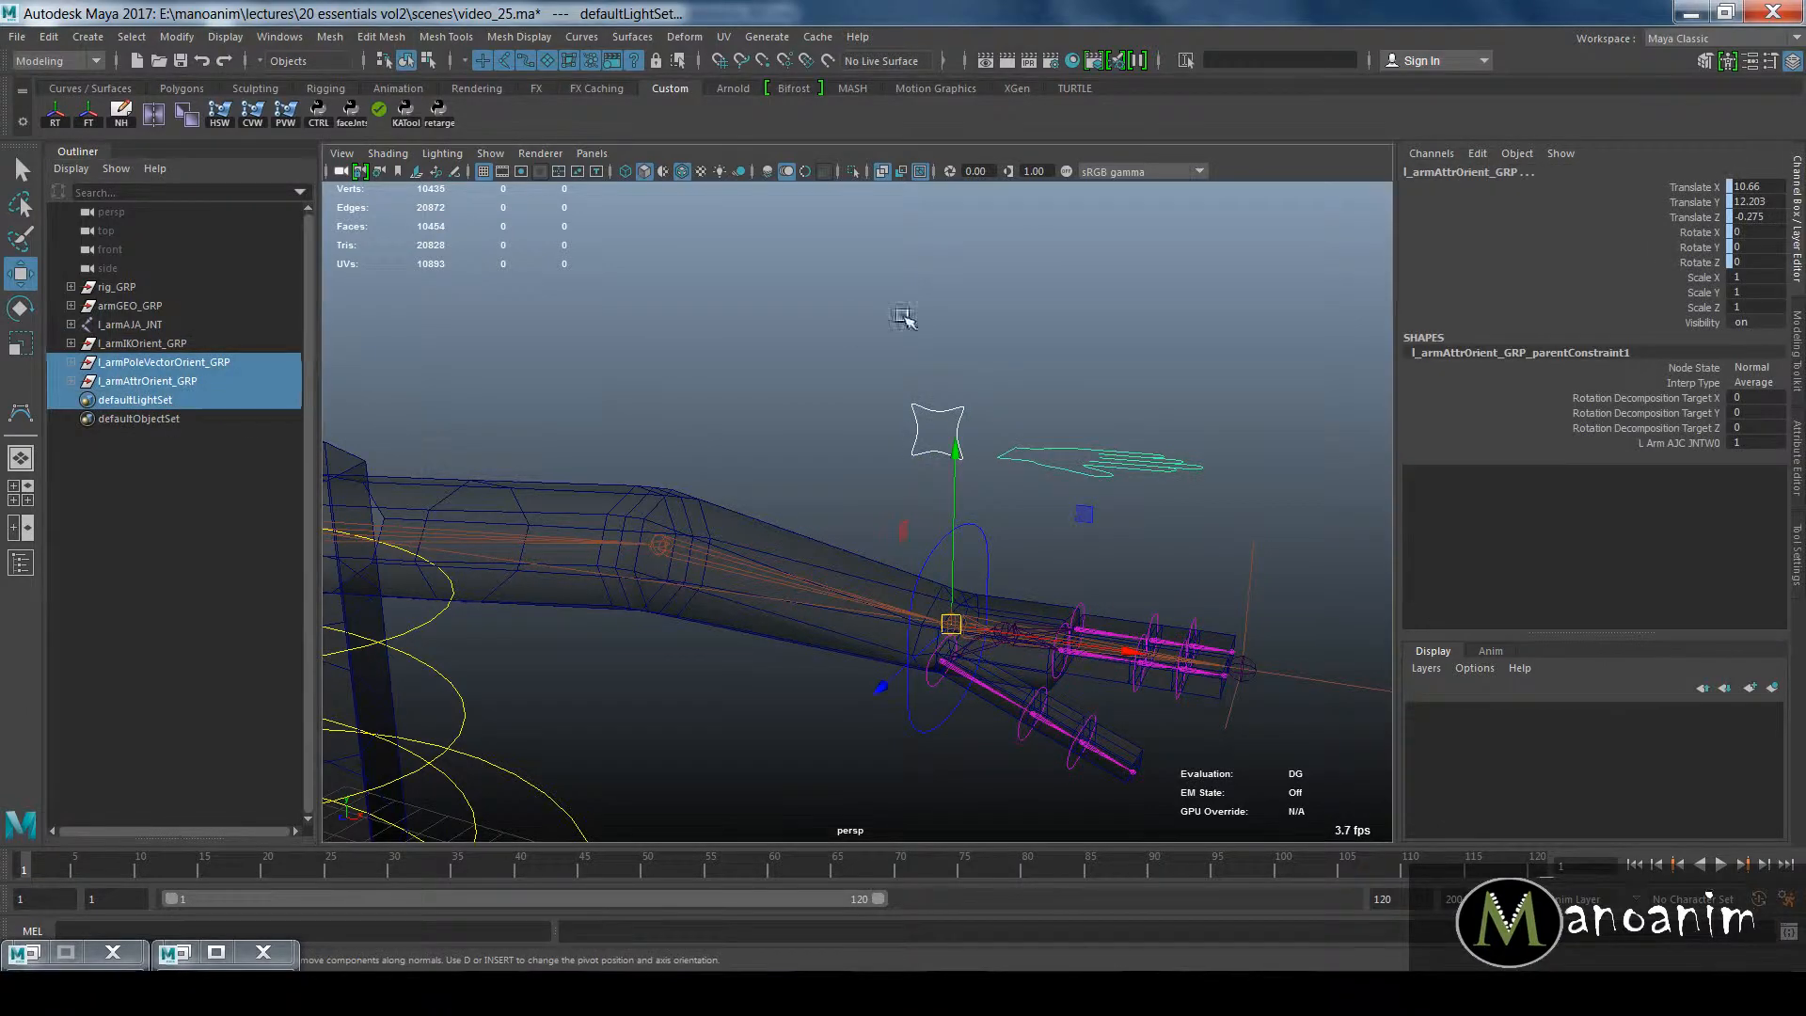
{"action": "left_click", "coordinate": [1040, 524]}
{"action": "left_click_drag", "start_coordinate": [1040, 524], "coordinate": [1040, 493], "text": "alt"}
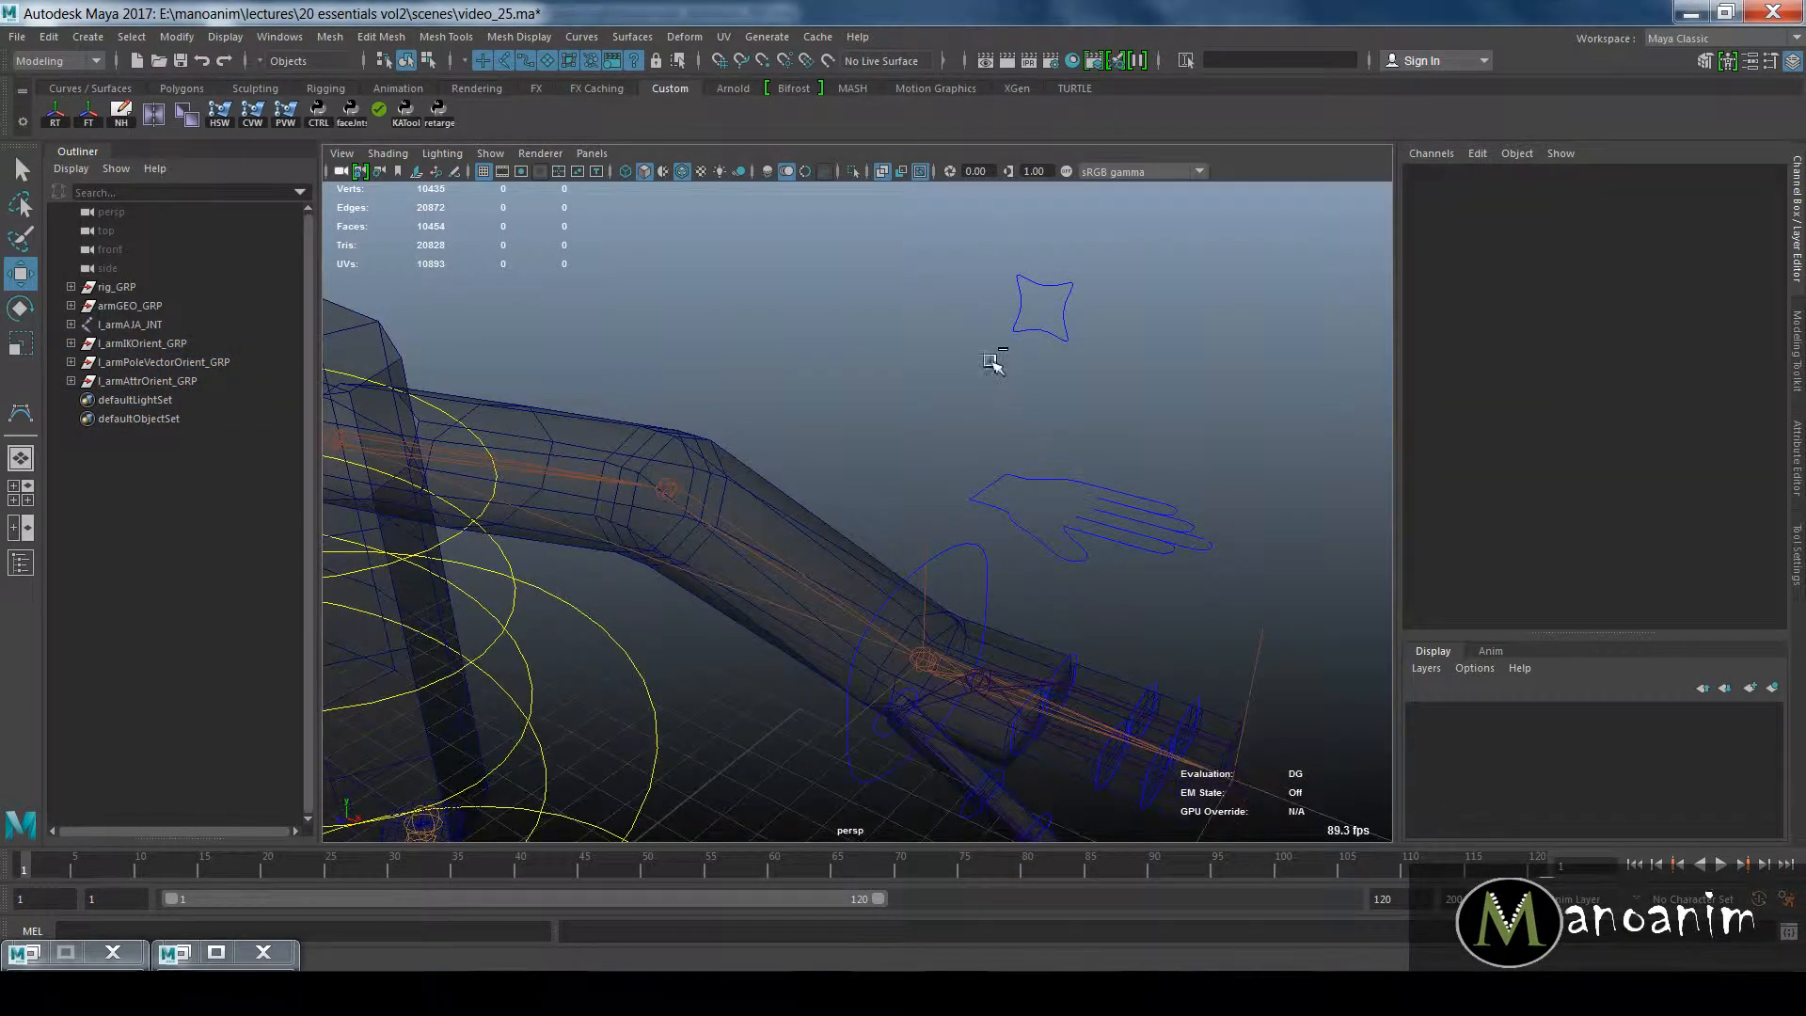
Step: Save the scene as the existing video_25.ma without creating a new version
{"action": "key", "text": "ctrl+s"}
{"action": "key", "text": "ctrl+shift+s"}
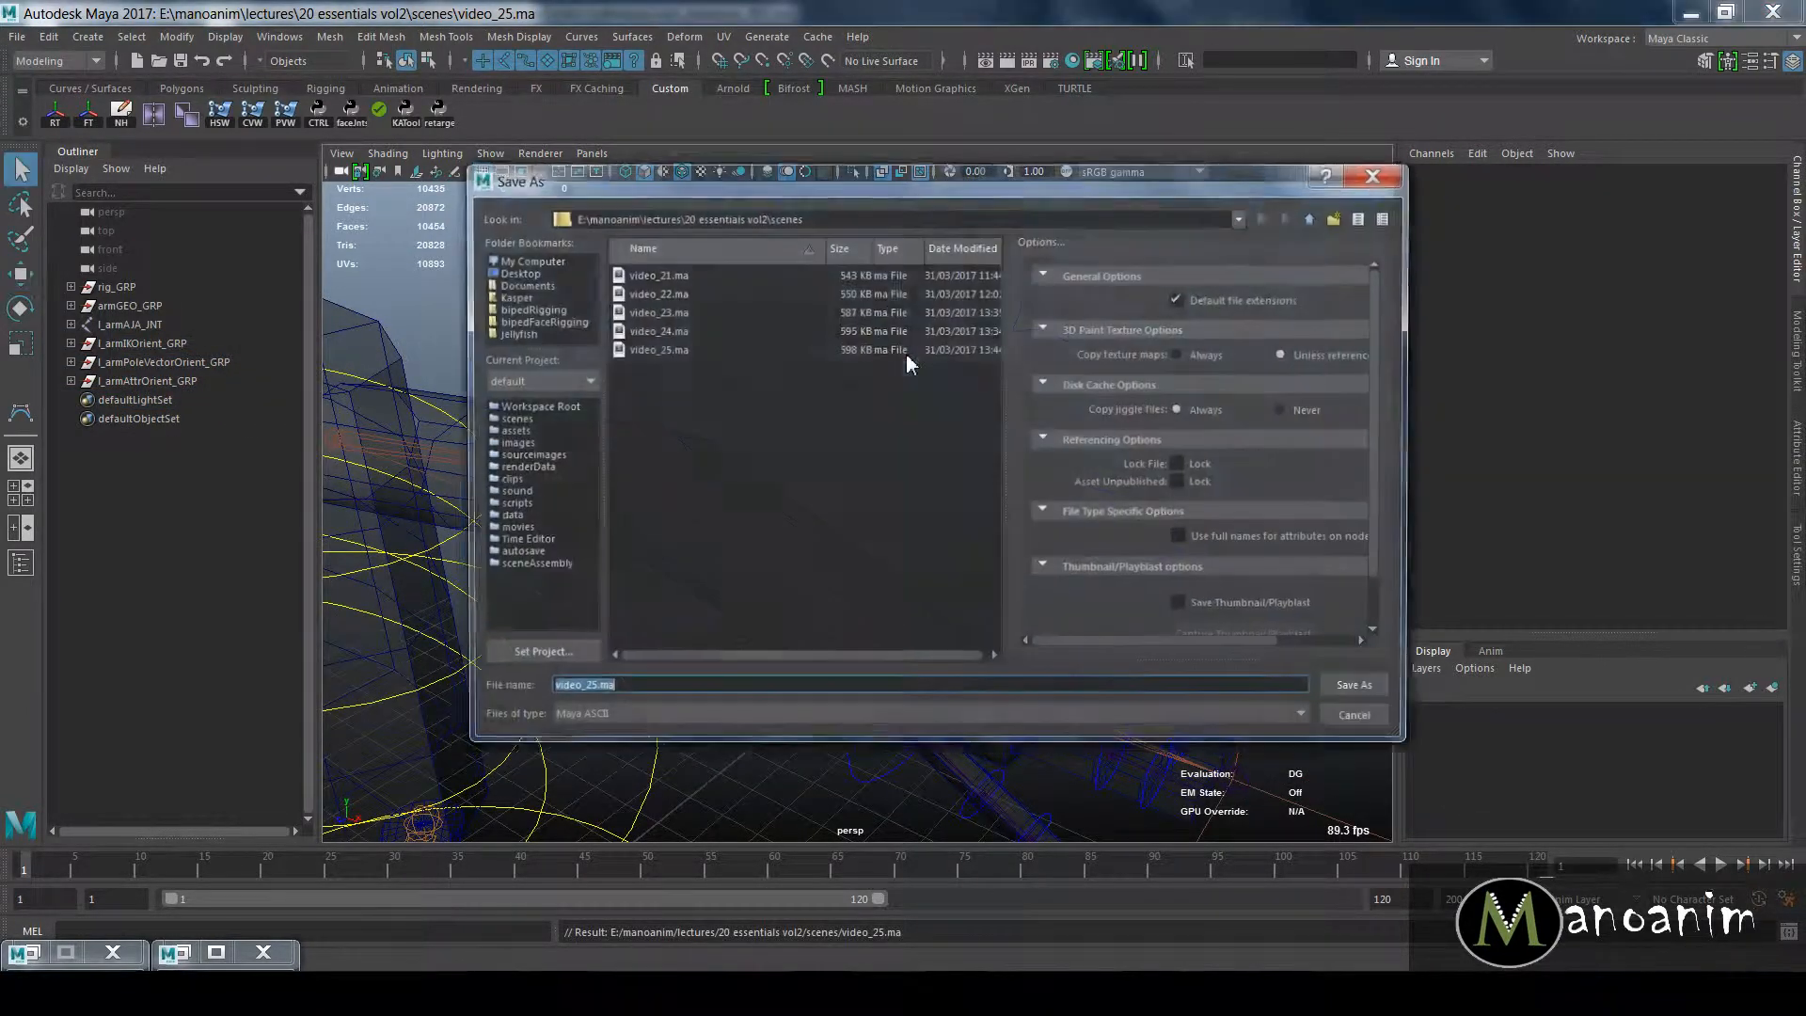
{"action": "key", "text": "Escape"}
{"action": "left_click_drag", "start_coordinate": [1069, 656], "coordinate": [1080, 583], "text": "alt"}
{"action": "left_click_drag", "start_coordinate": [956, 624], "coordinate": [987, 470], "text": "alt"}
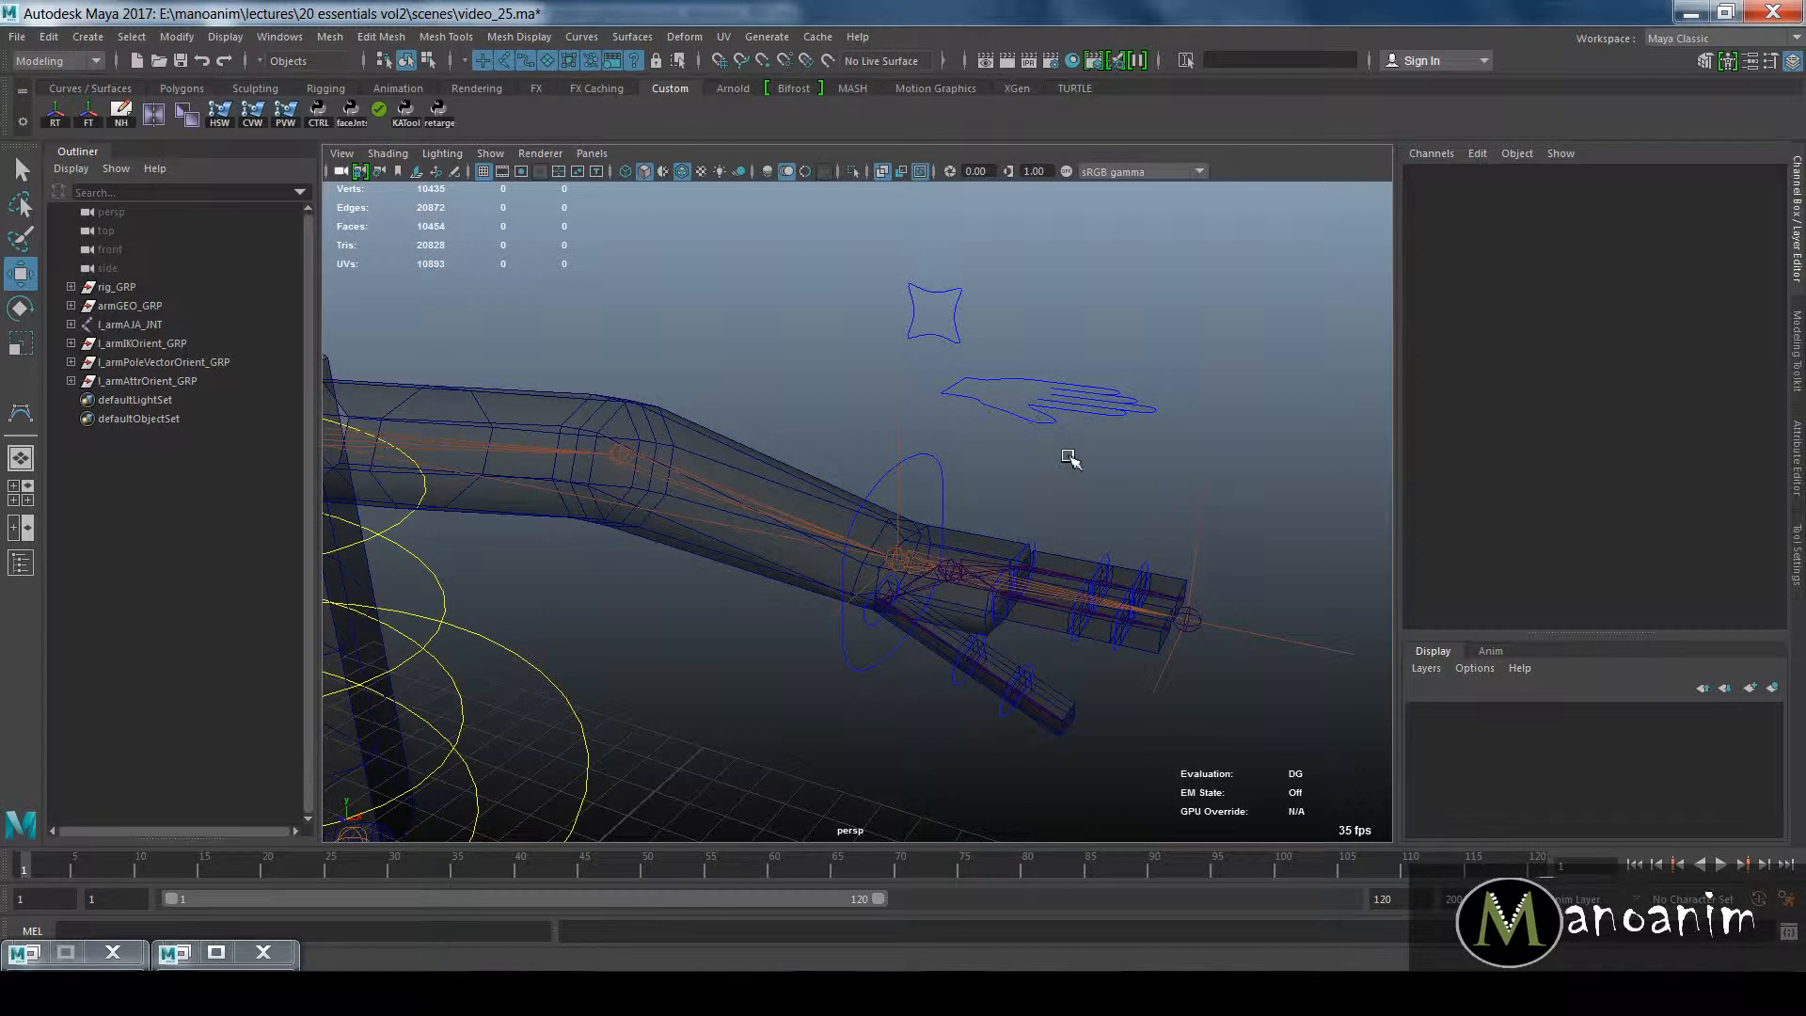